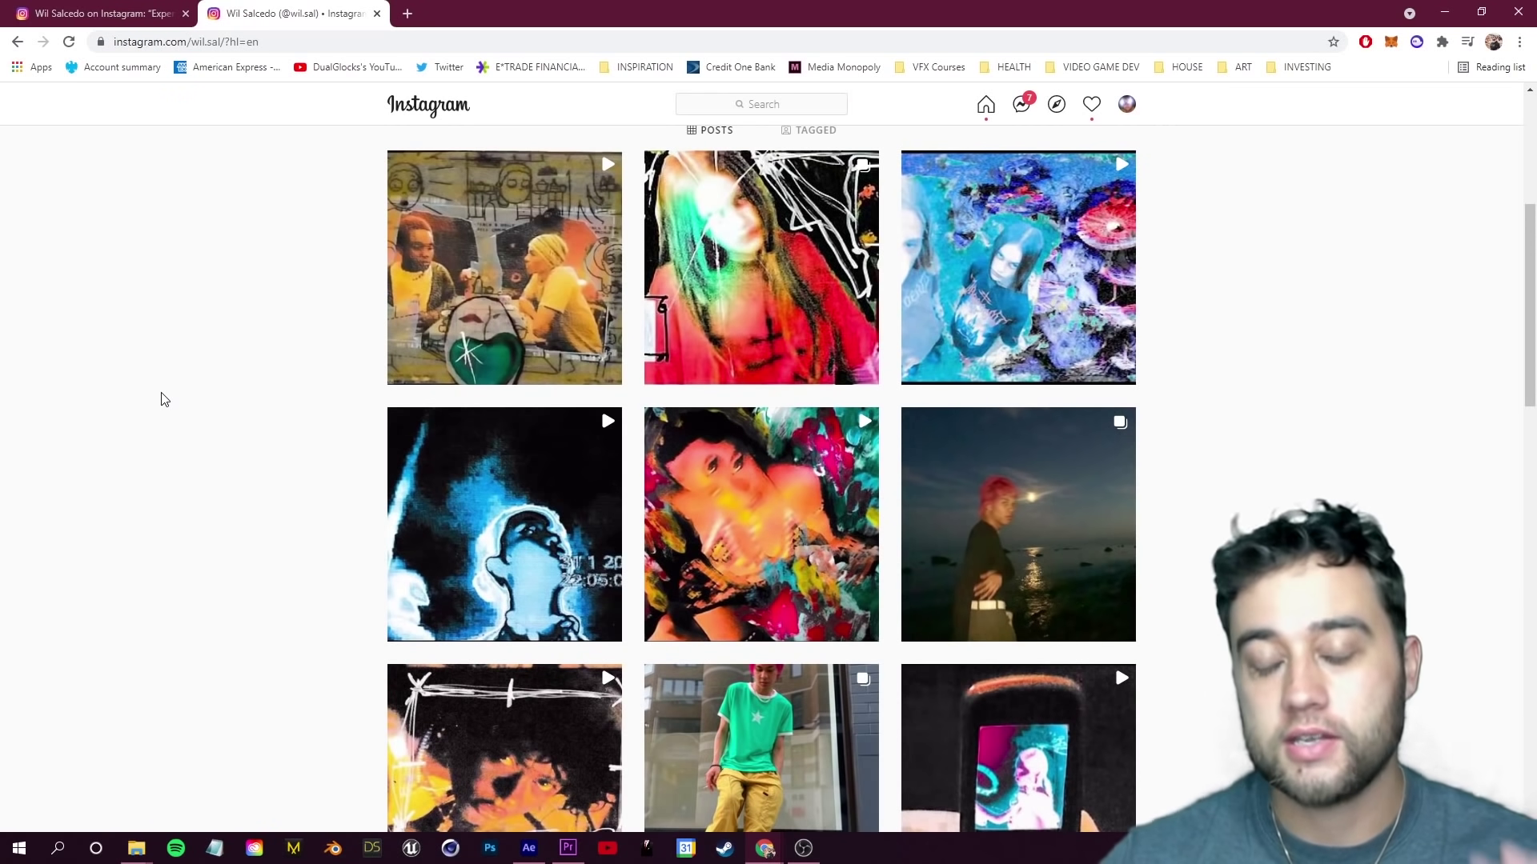
Step: Scroll the Instagram profile and pause the orange post's video
scroll(128, 390, up, 5)
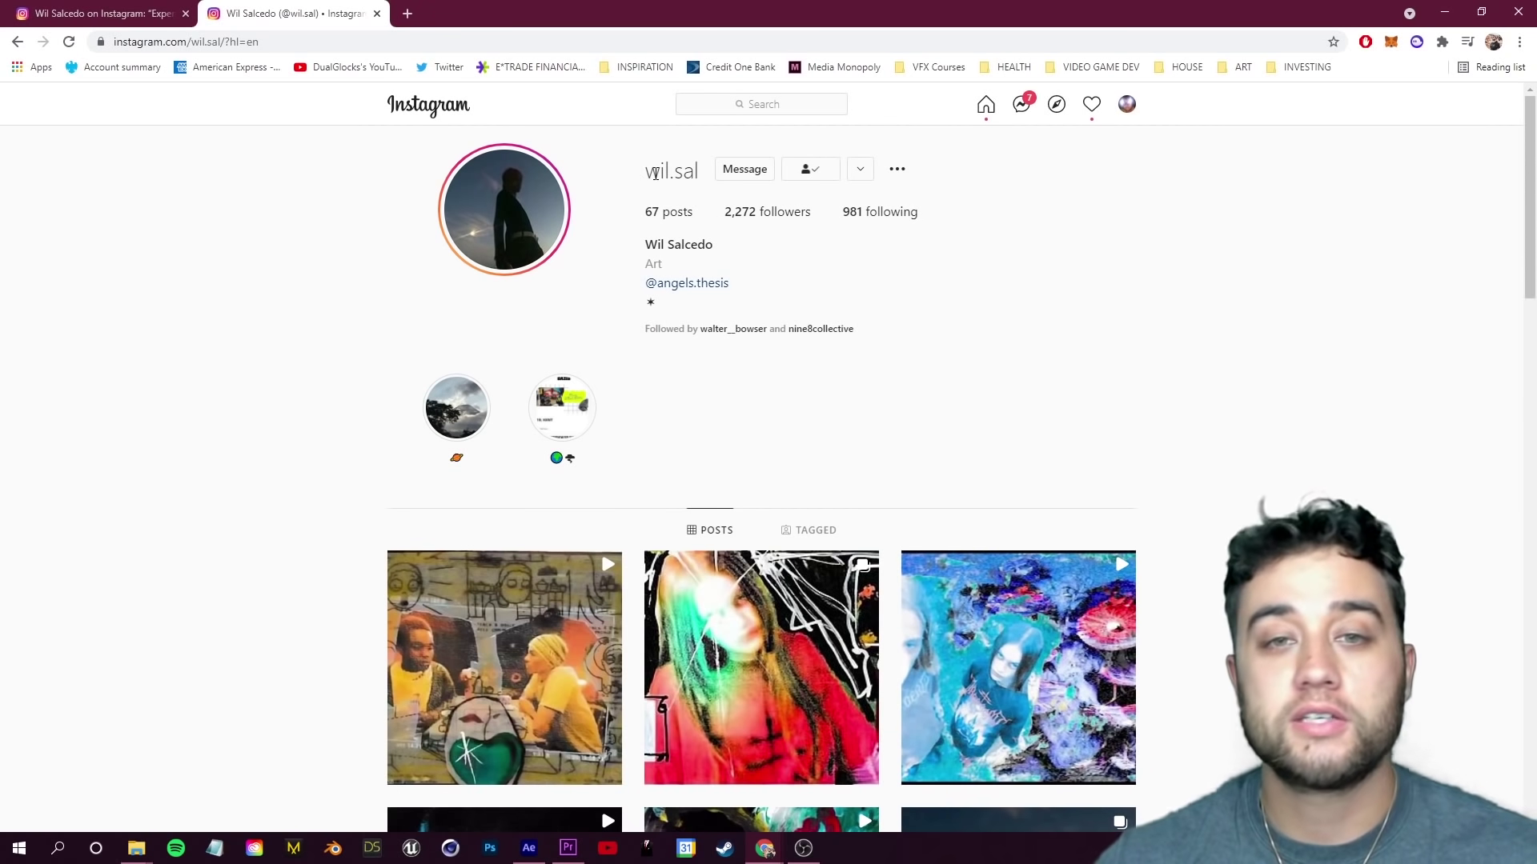
scroll(120, 456, down, 6)
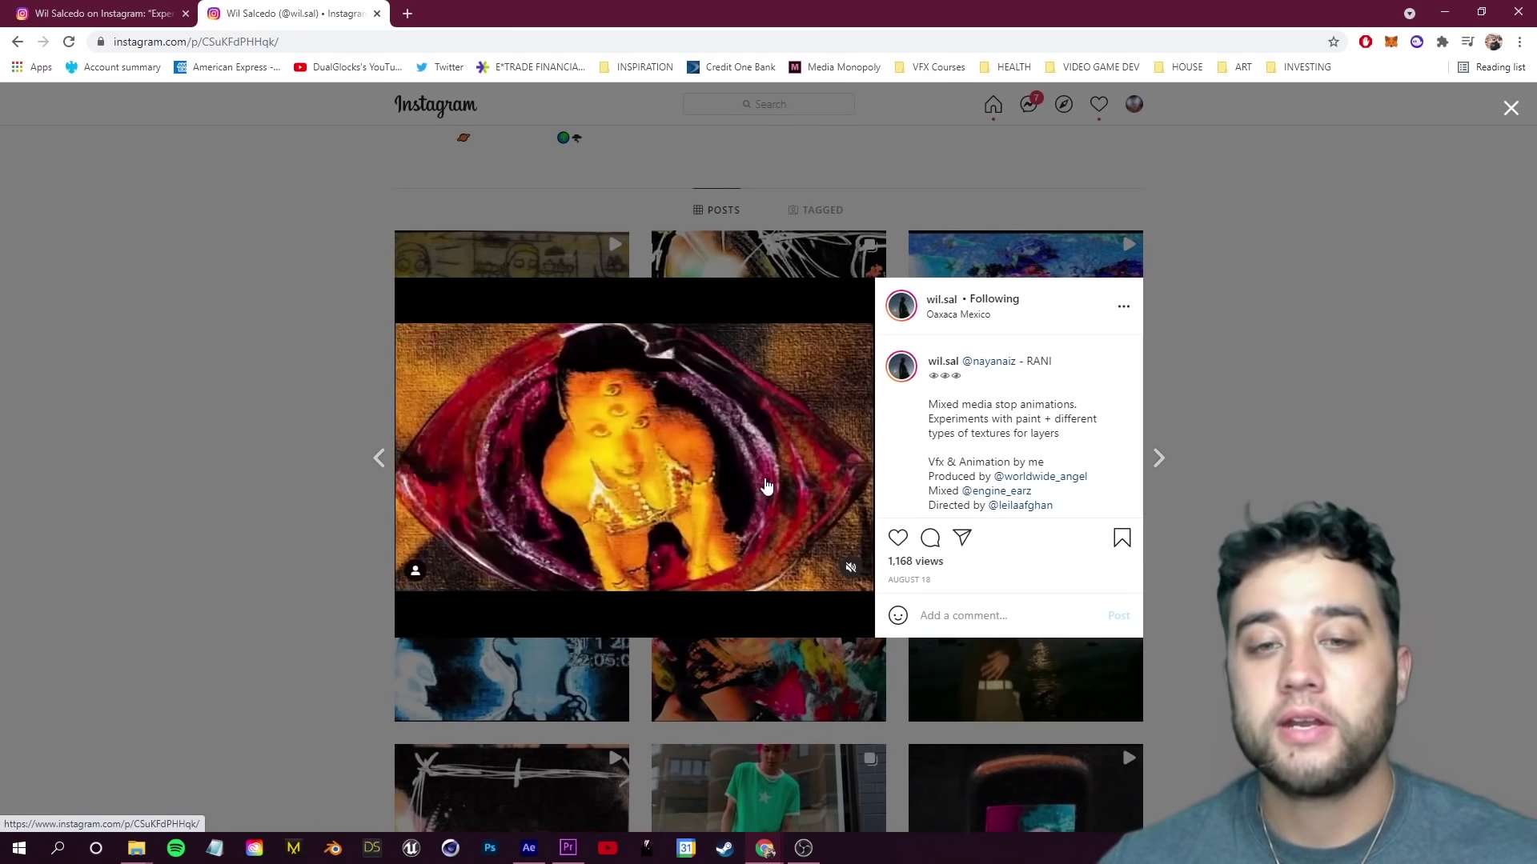
click(835, 373)
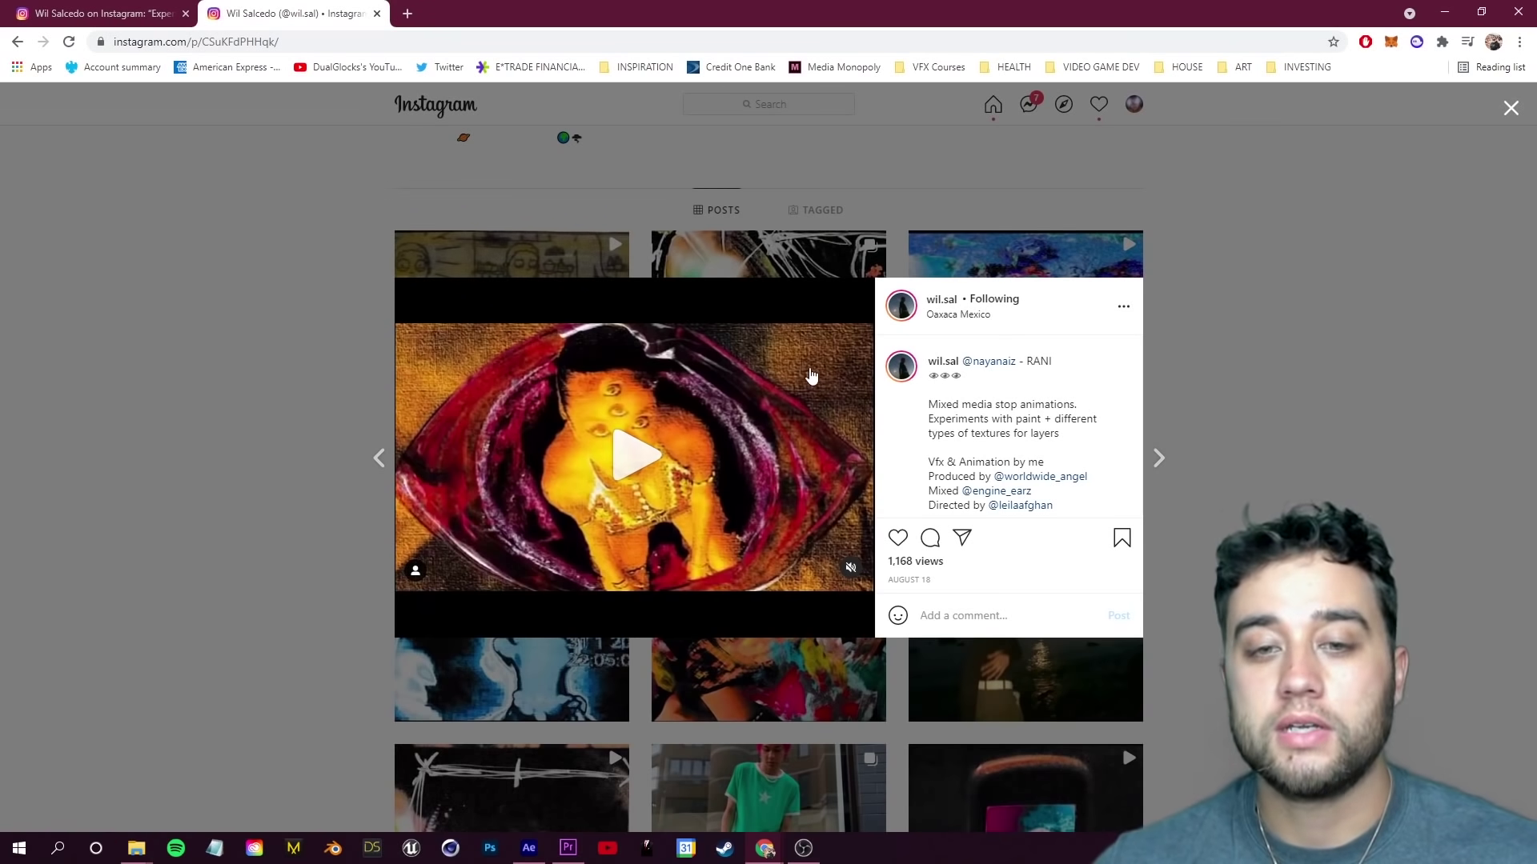
scroll(713, 241, up, 5)
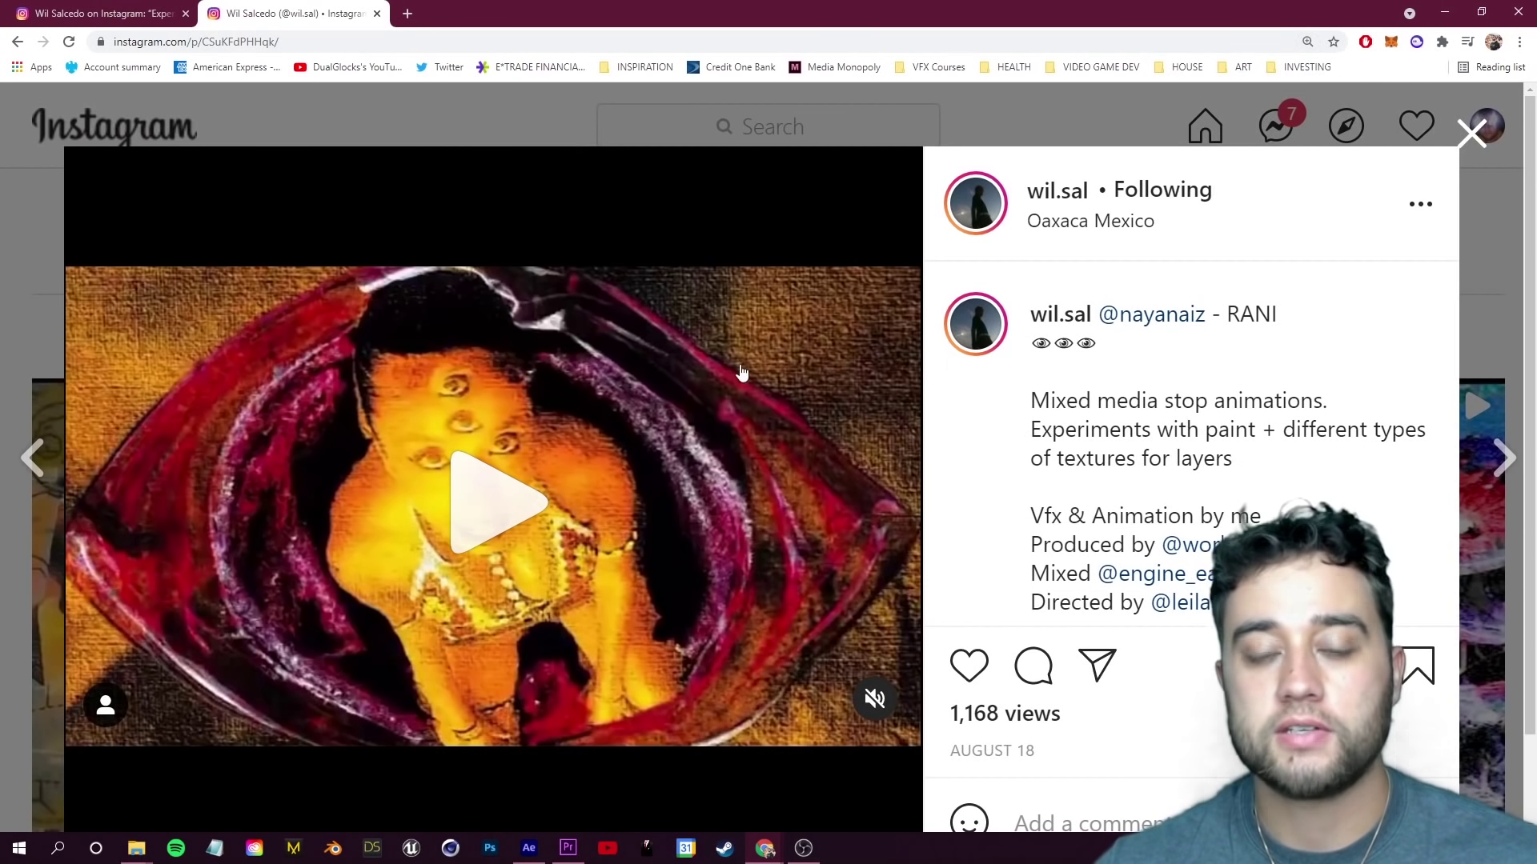
scroll(775, 391, down, 5)
Step: Switch to the WICCA post tab and play its video briefly, leaving it paused
key(ctrl+shift+Tab)
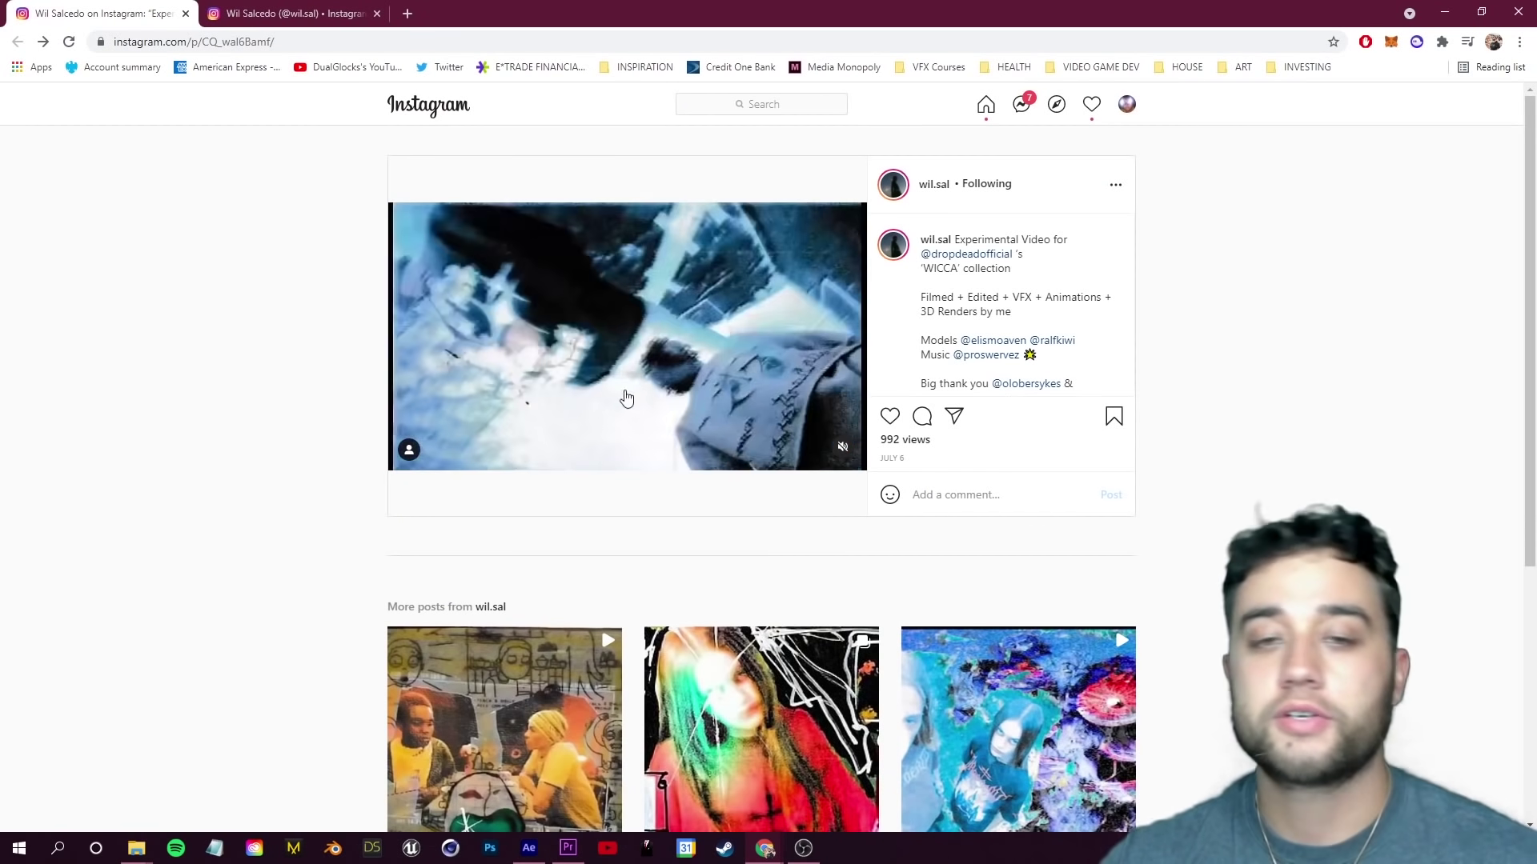
click(623, 353)
click(592, 356)
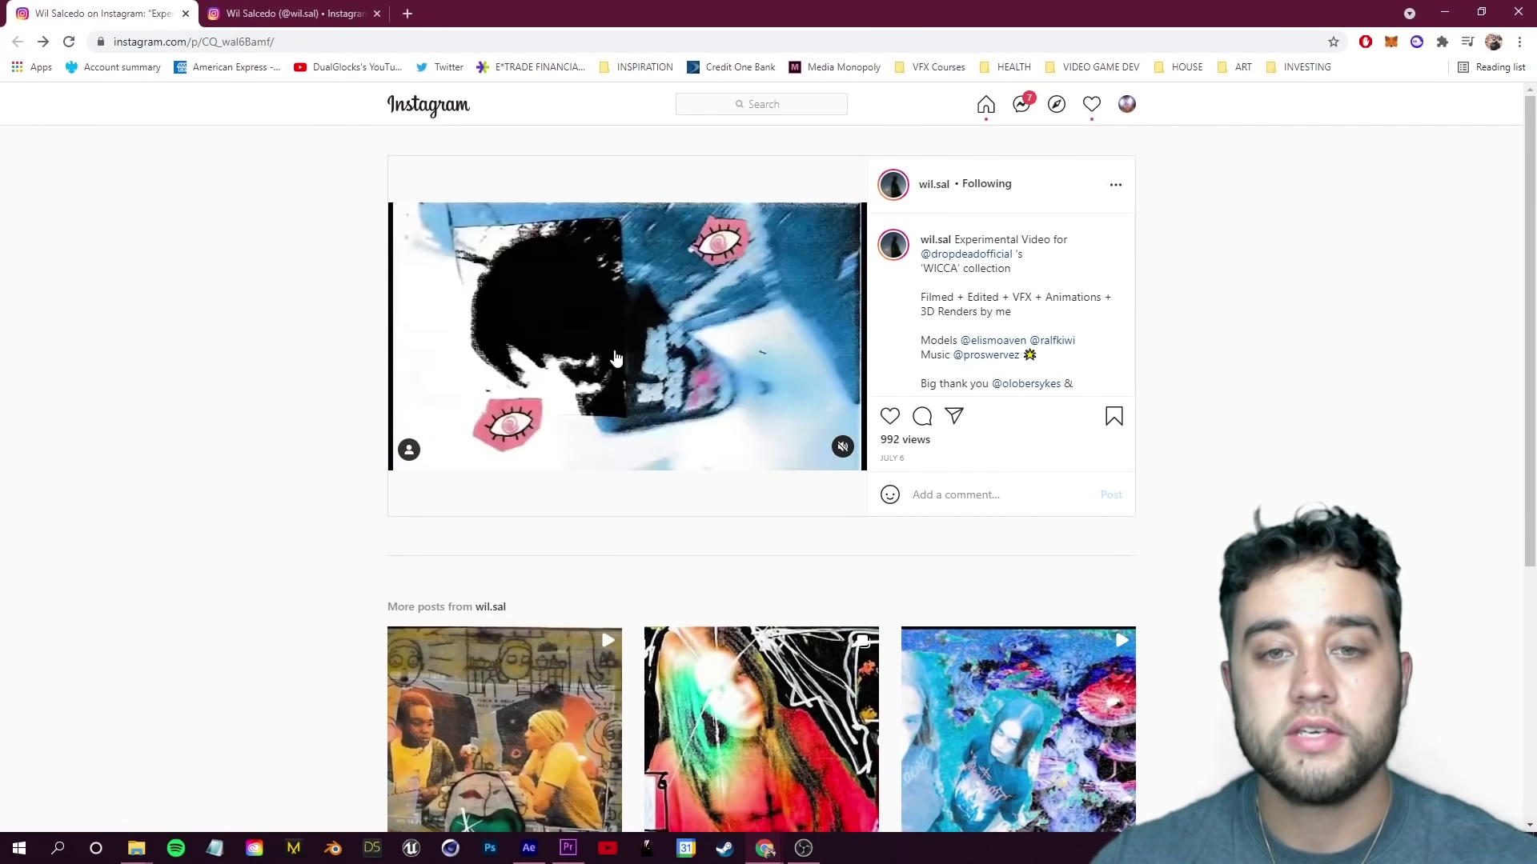
click(632, 348)
click(560, 370)
click(624, 374)
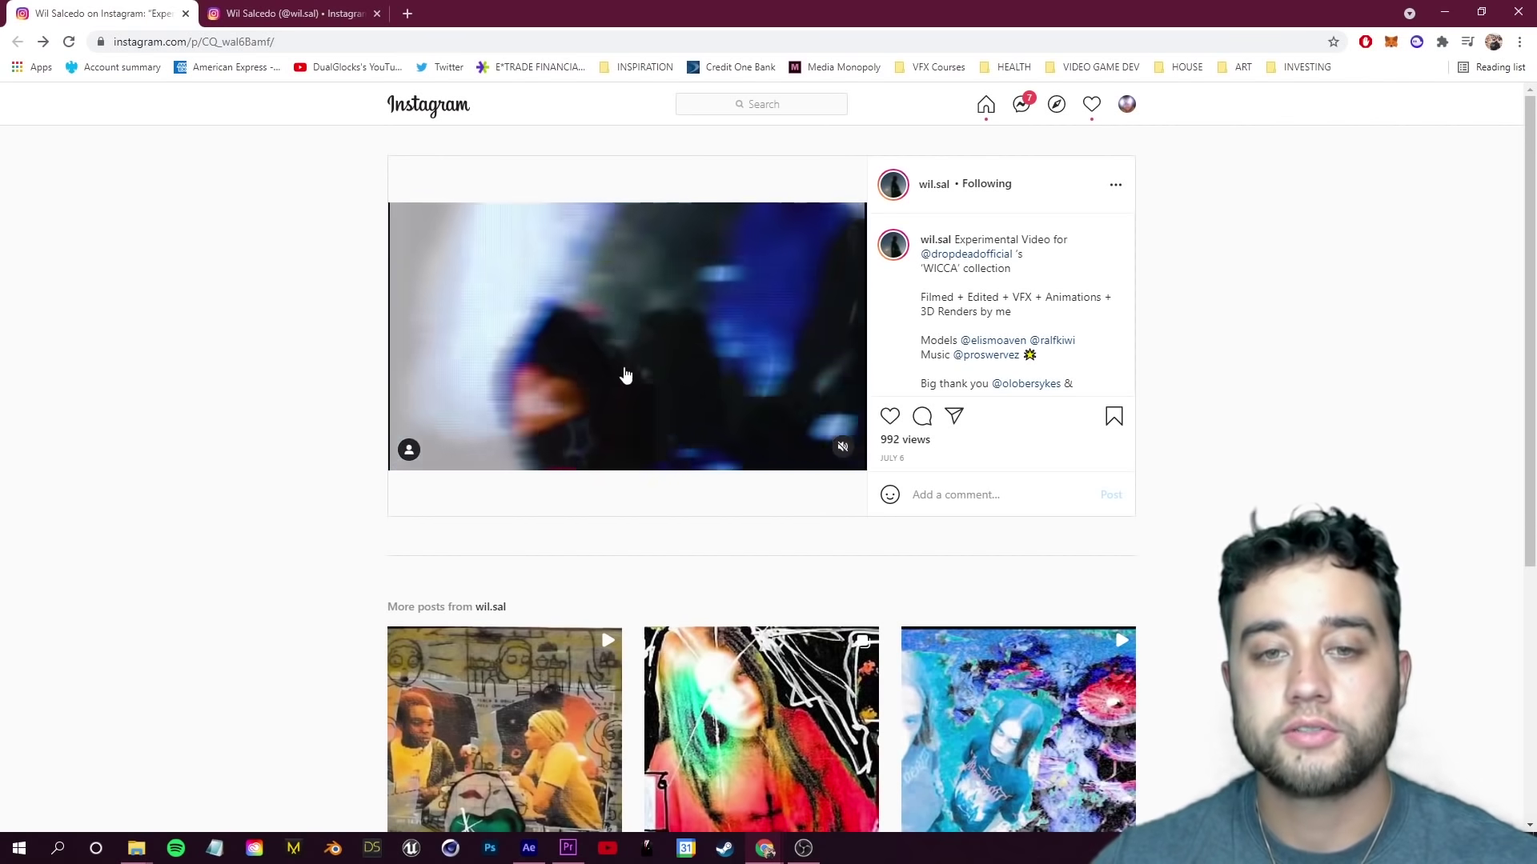
click(636, 356)
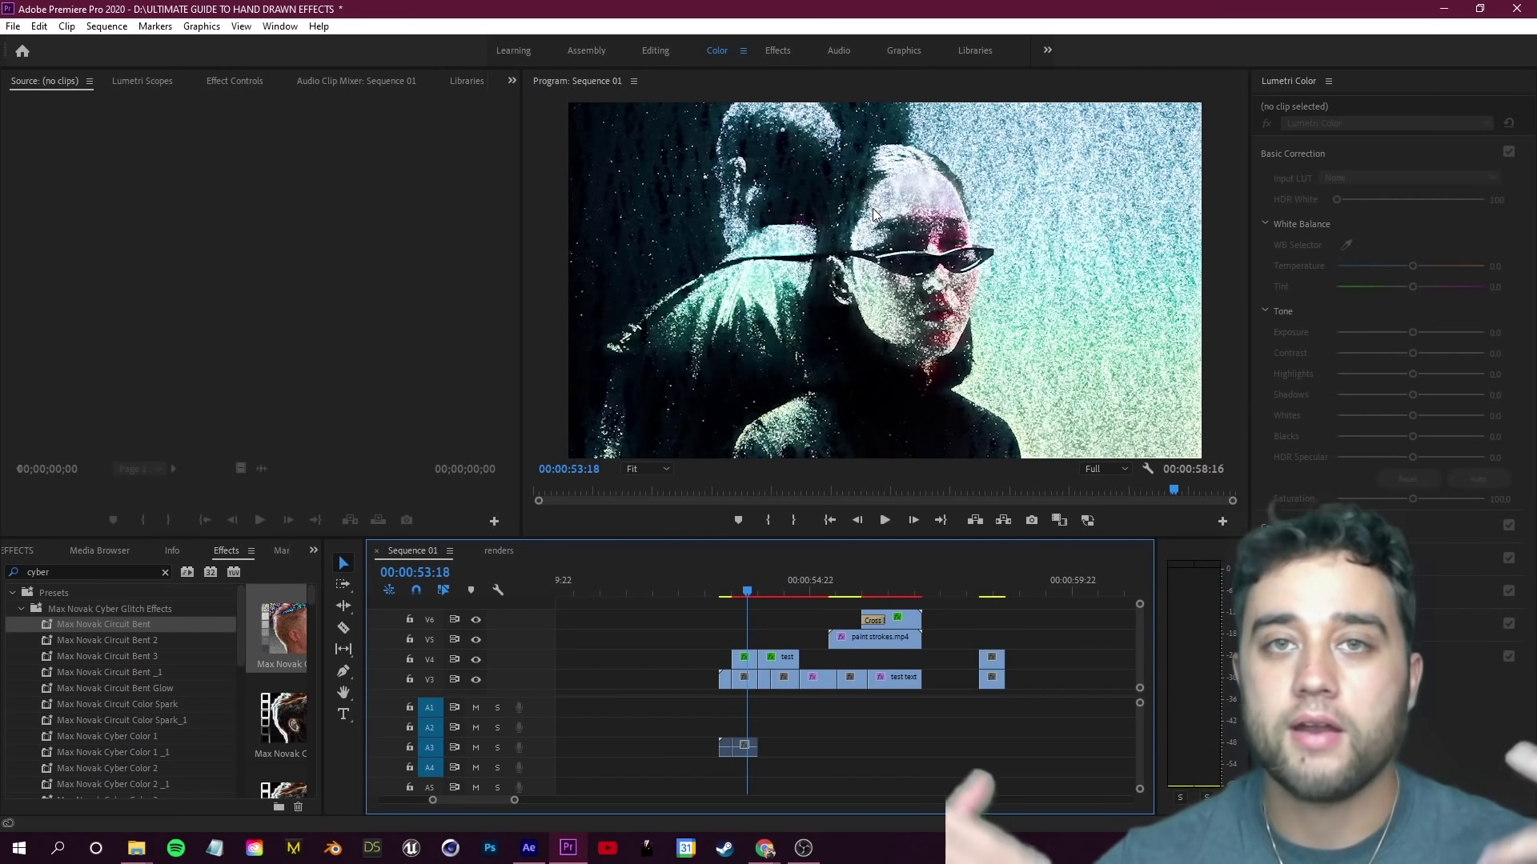
drag(743, 581, 986, 637)
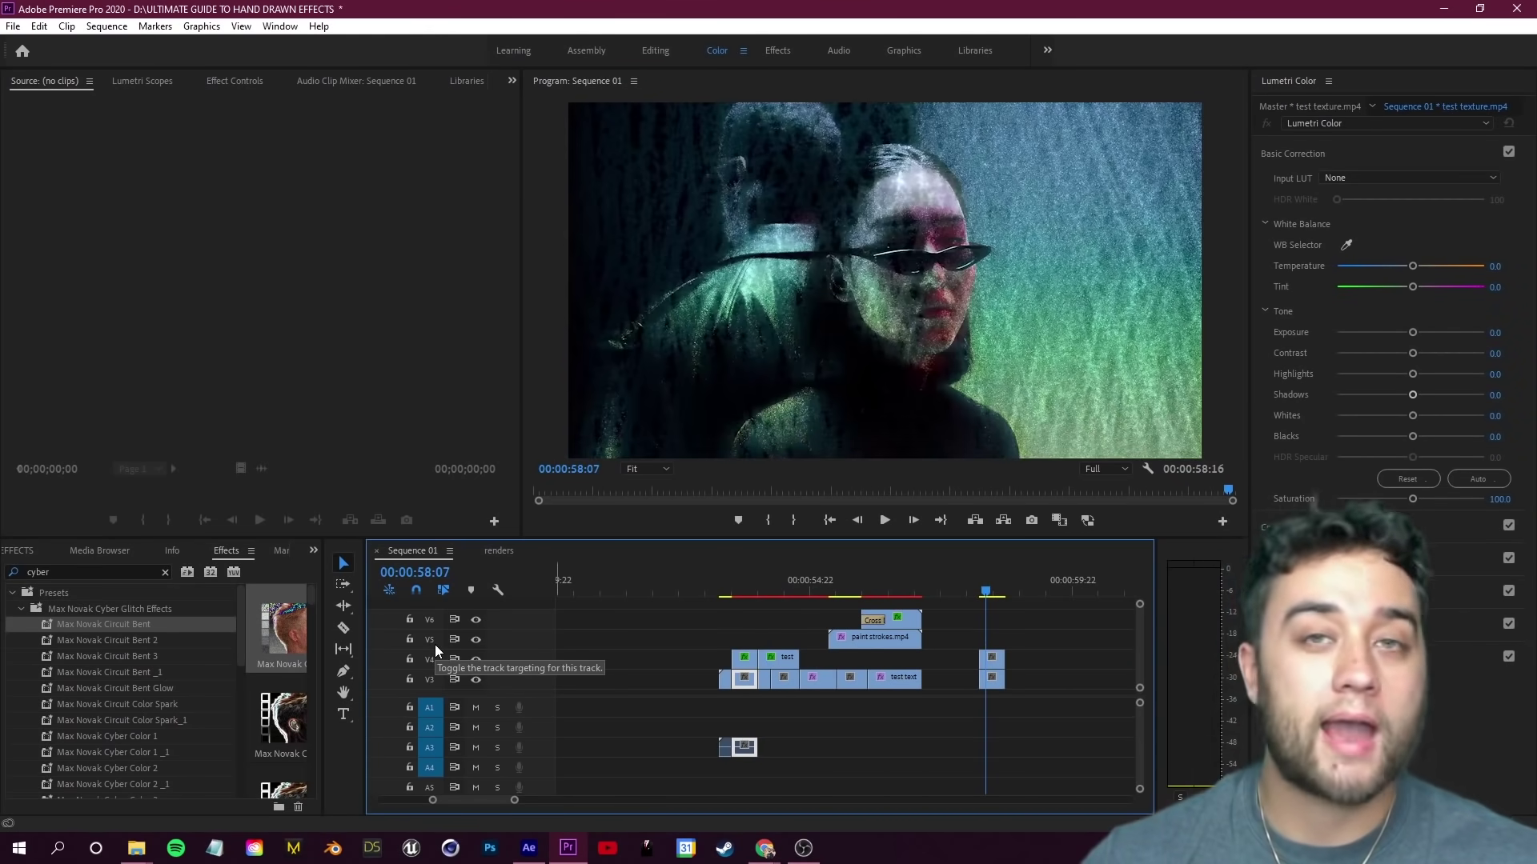
click(104, 634)
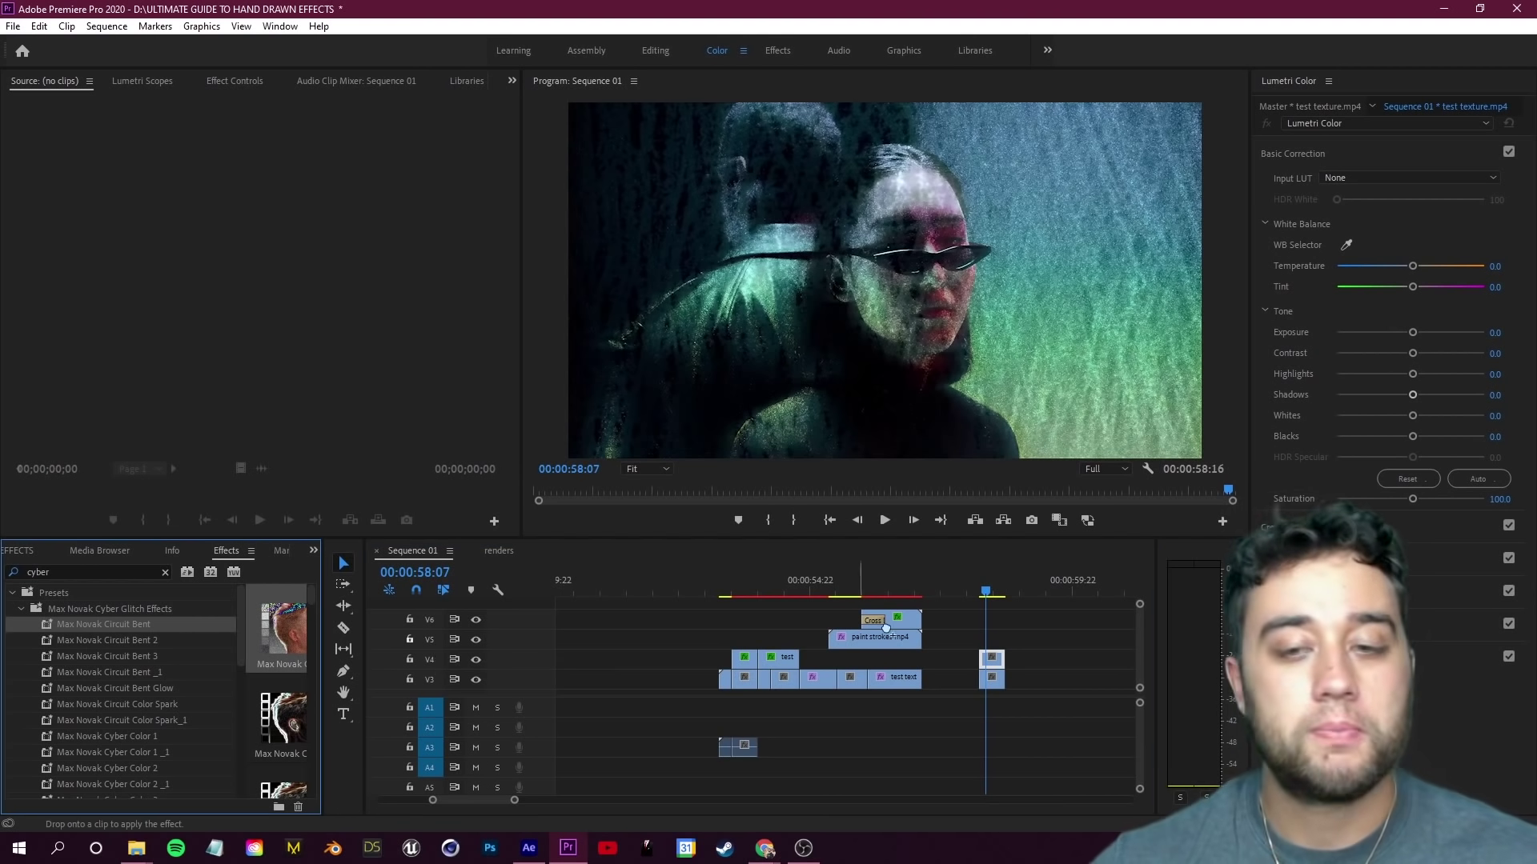
drag(993, 659, 995, 659)
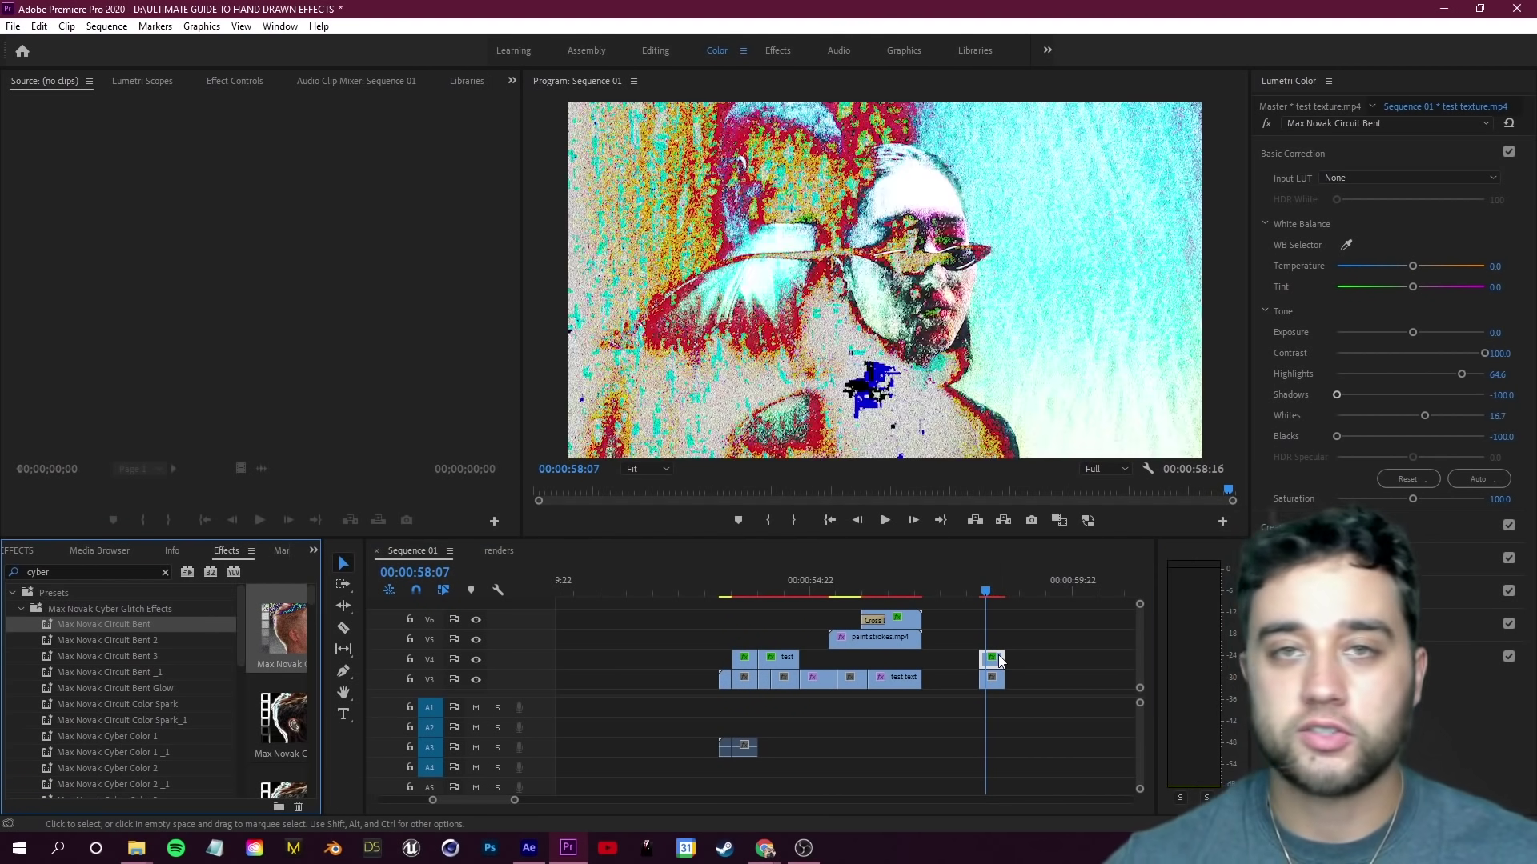
key(ctrl+z)
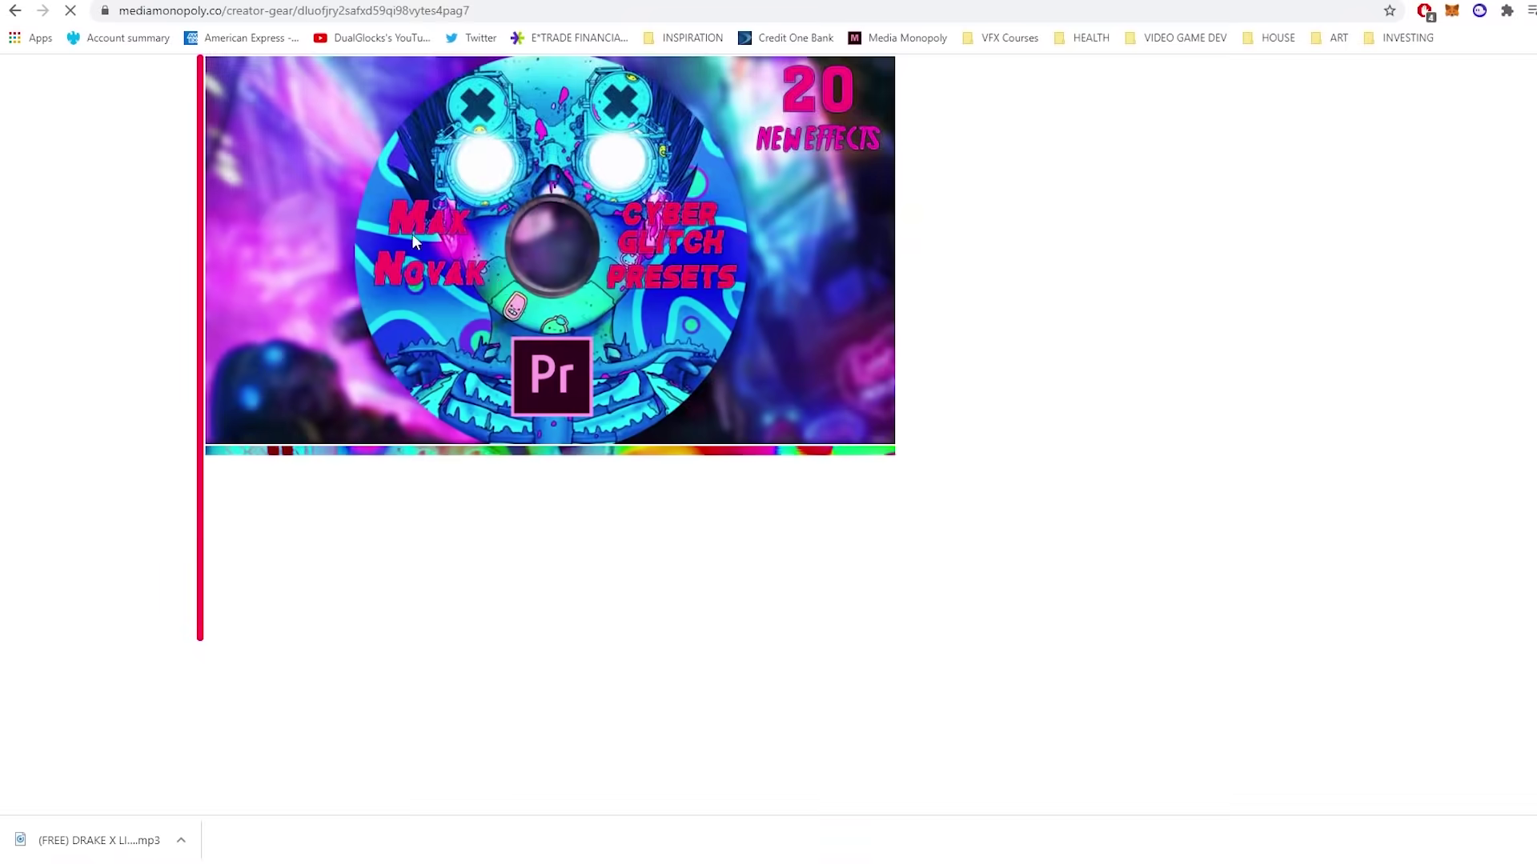
Step: Scroll past the Cyber Vision and Film Invert Cyberpunk glitch preset previews
scroll(722, 390, down, 10)
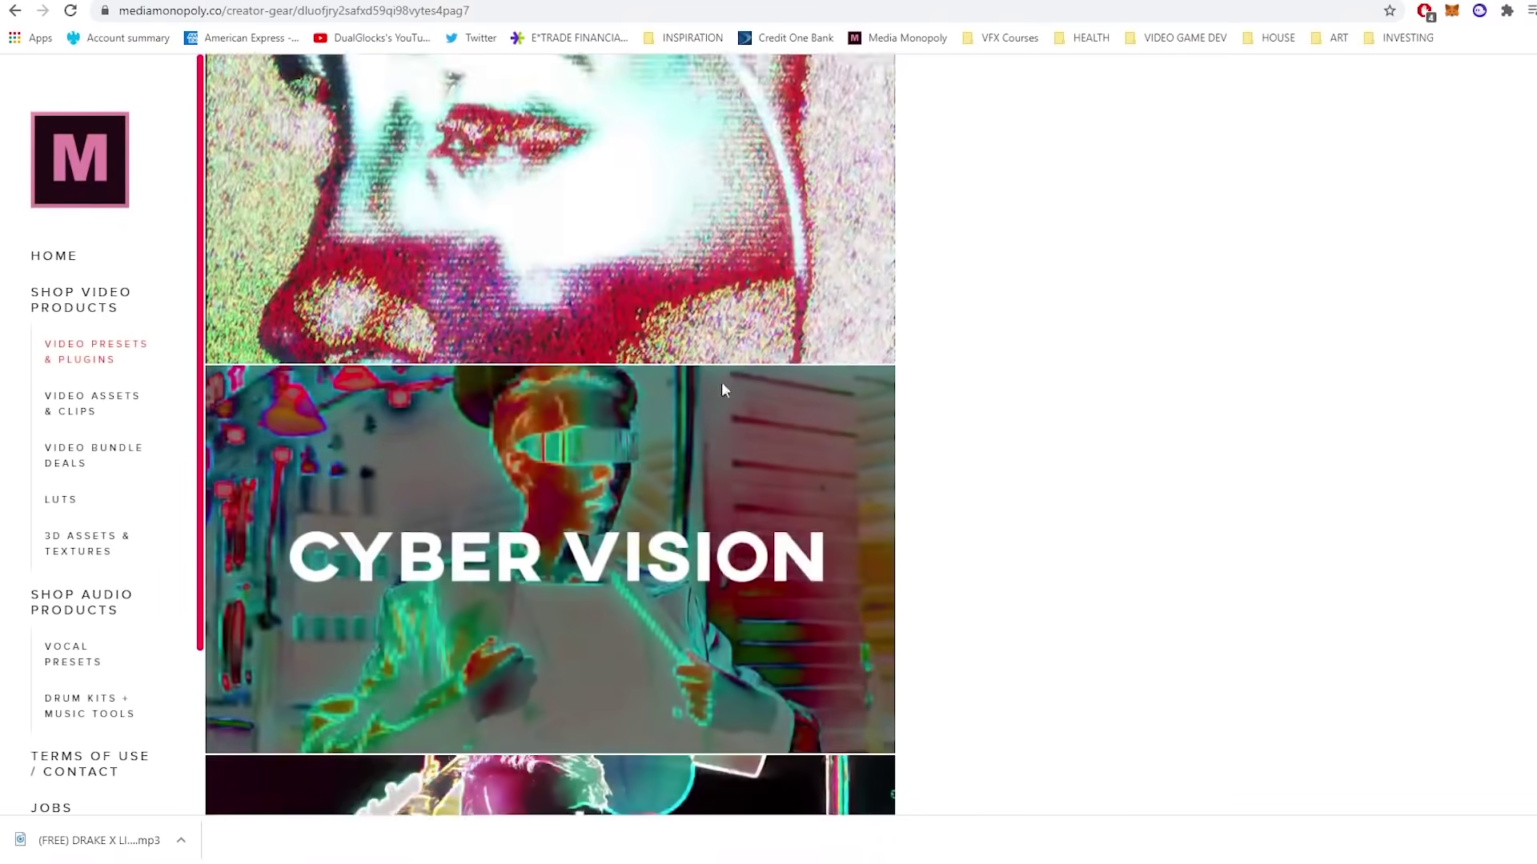
scroll(722, 390, down, 5)
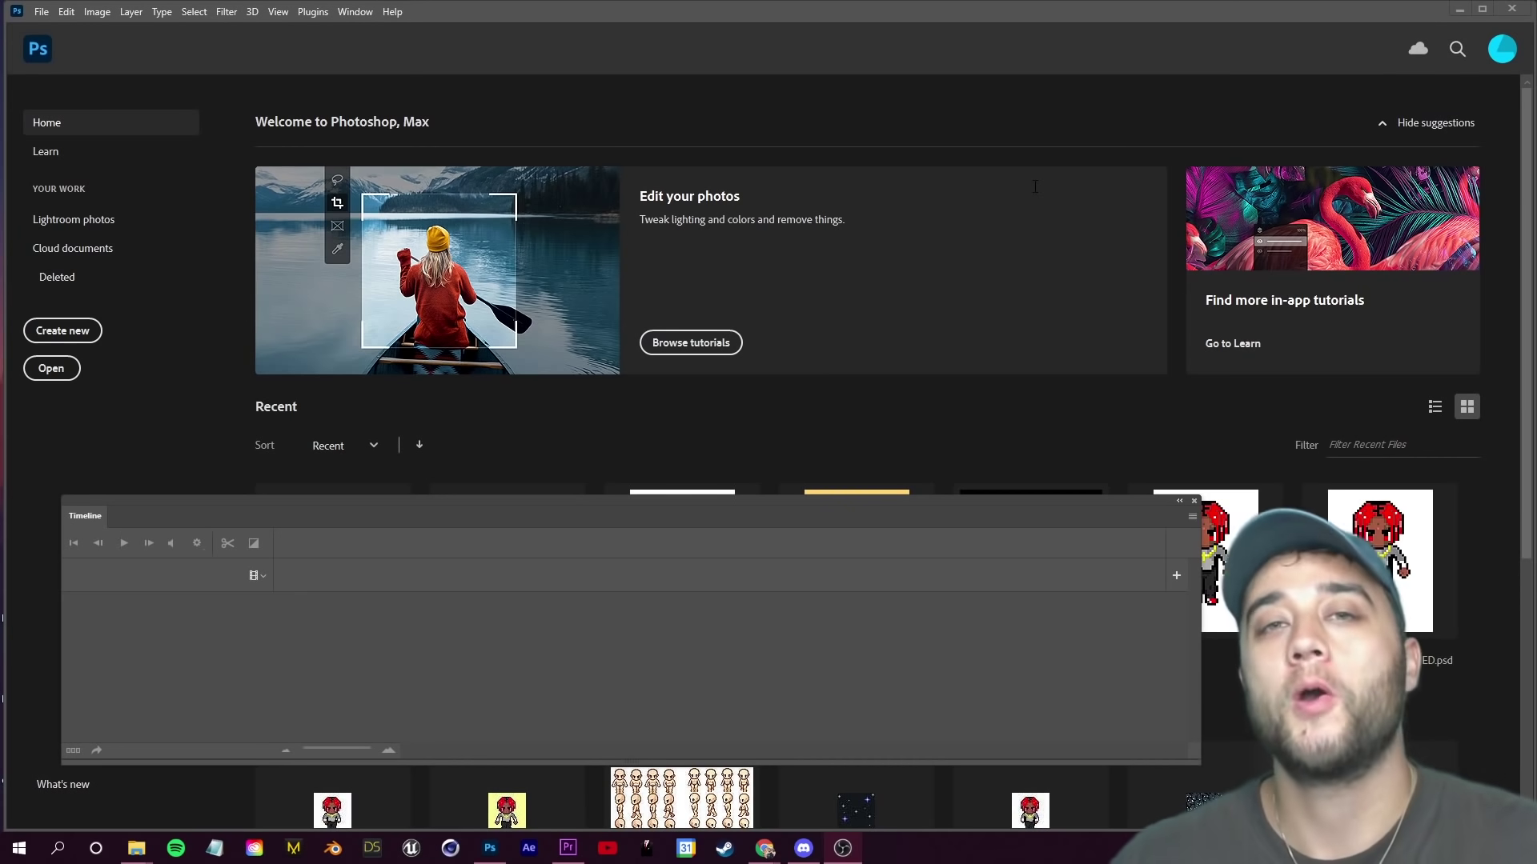
Step: Open the pexels-cottonbro-8717595 video in Photoshop
click(51, 370)
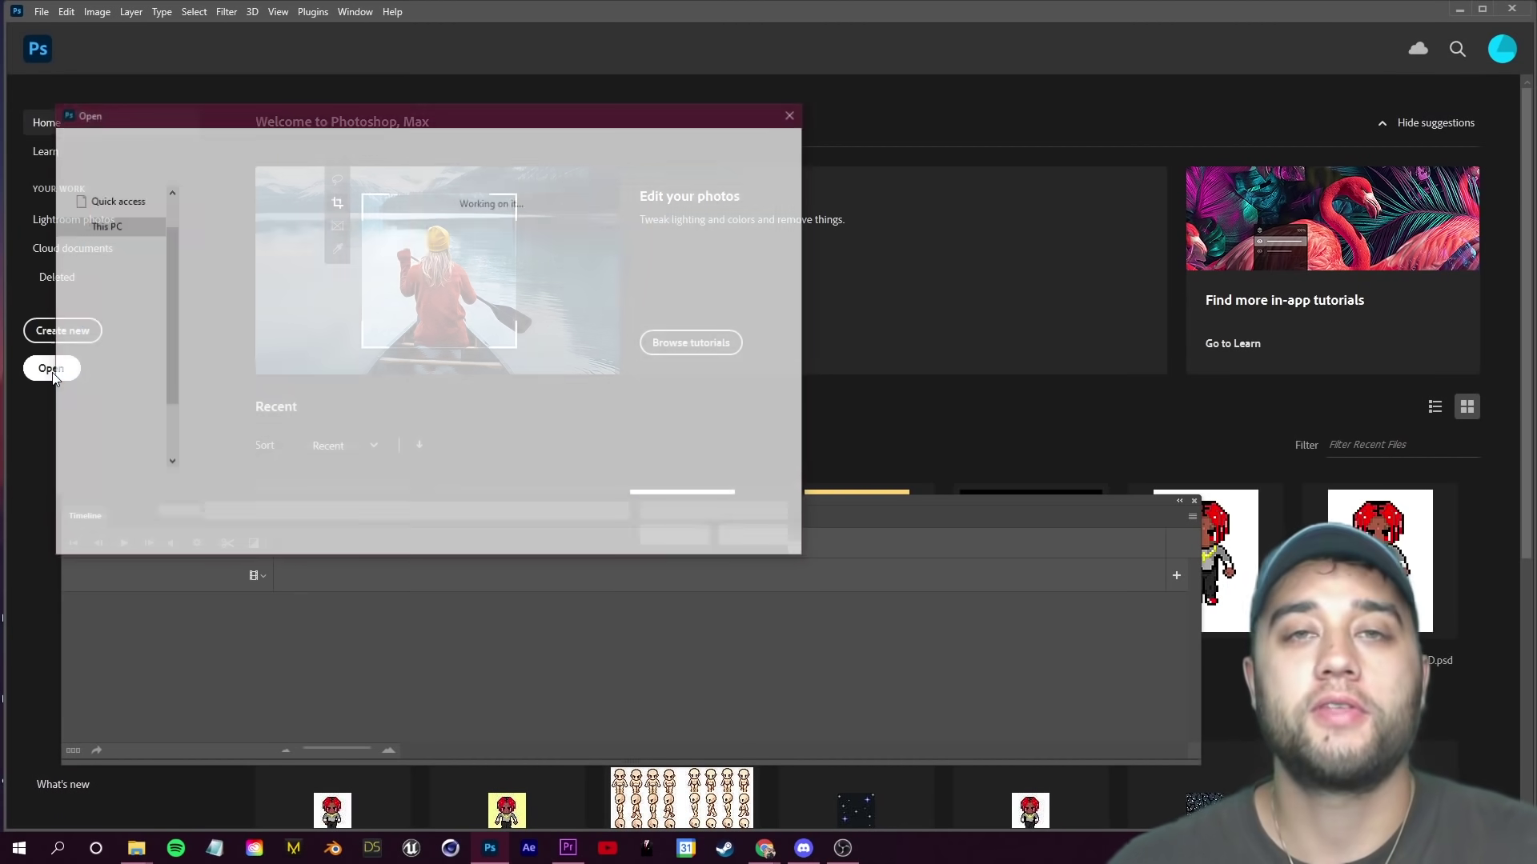
click(584, 248)
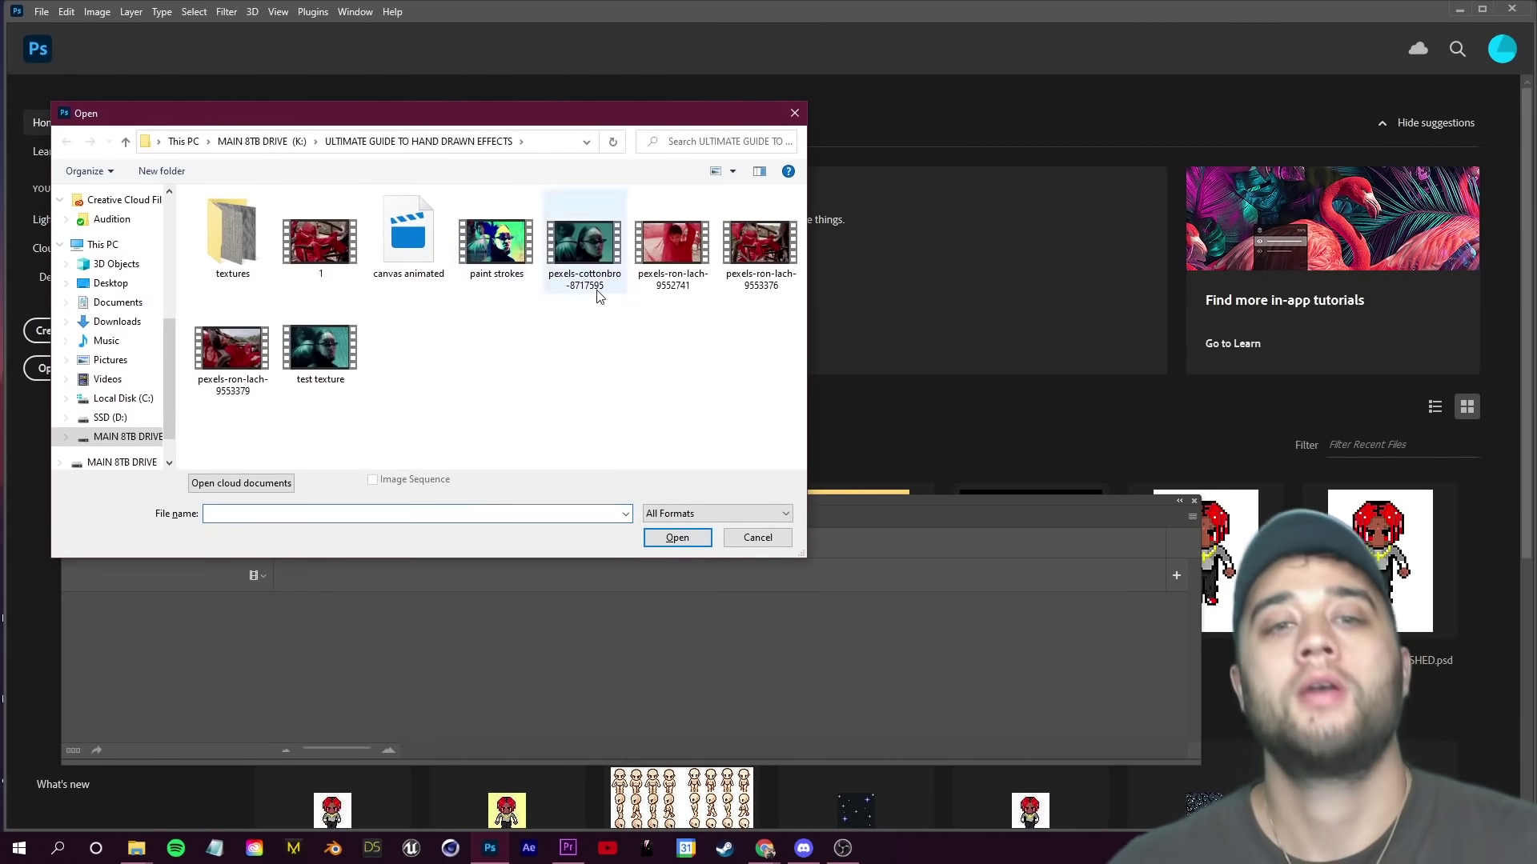
click(662, 543)
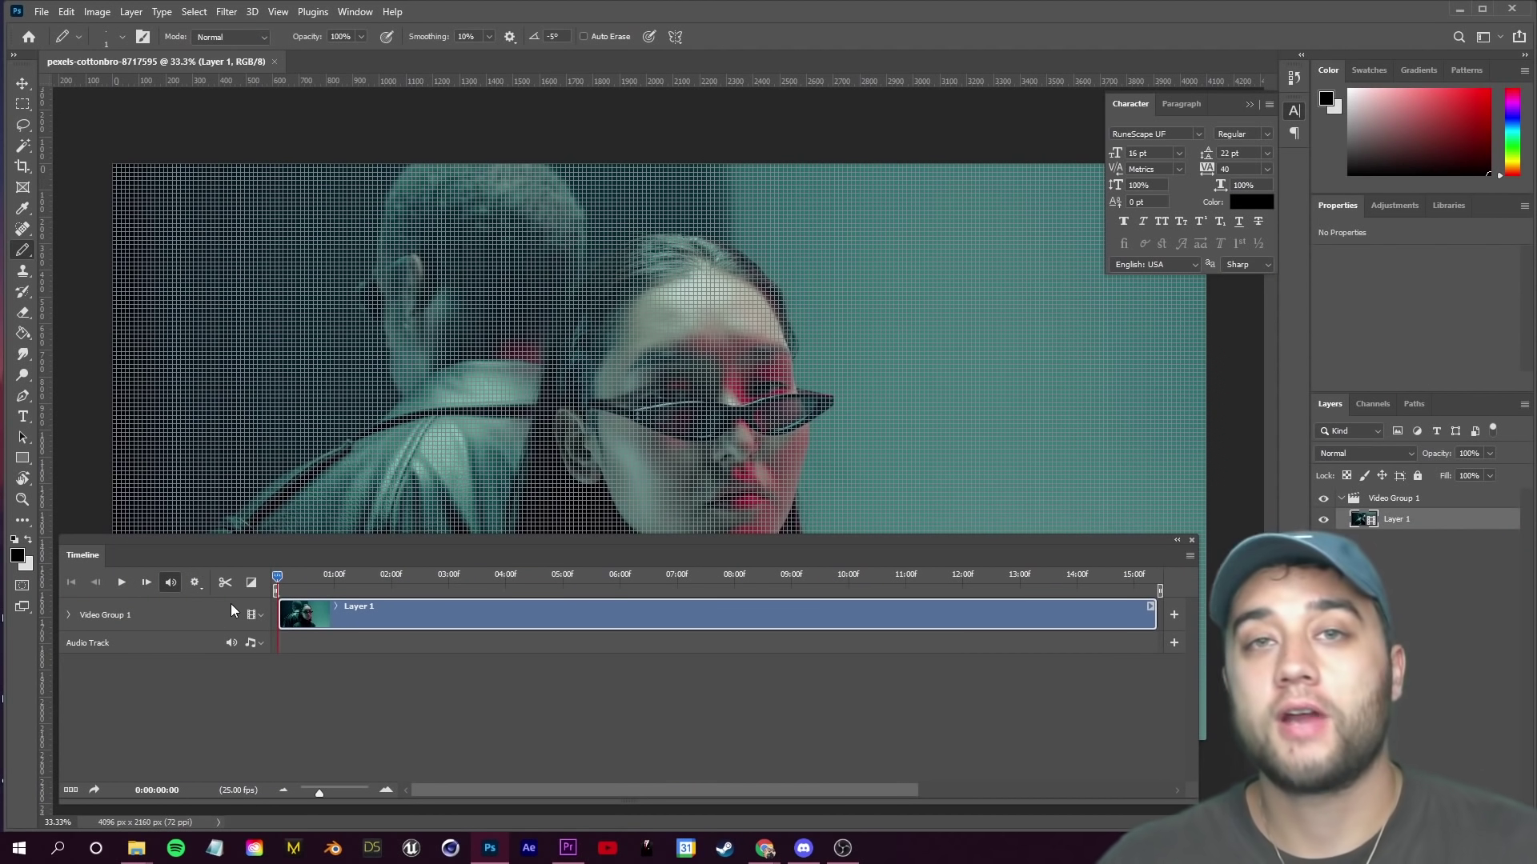
Step: Fit the video frame on screen and convert Layer 1 to a Smart Object
click(357, 12)
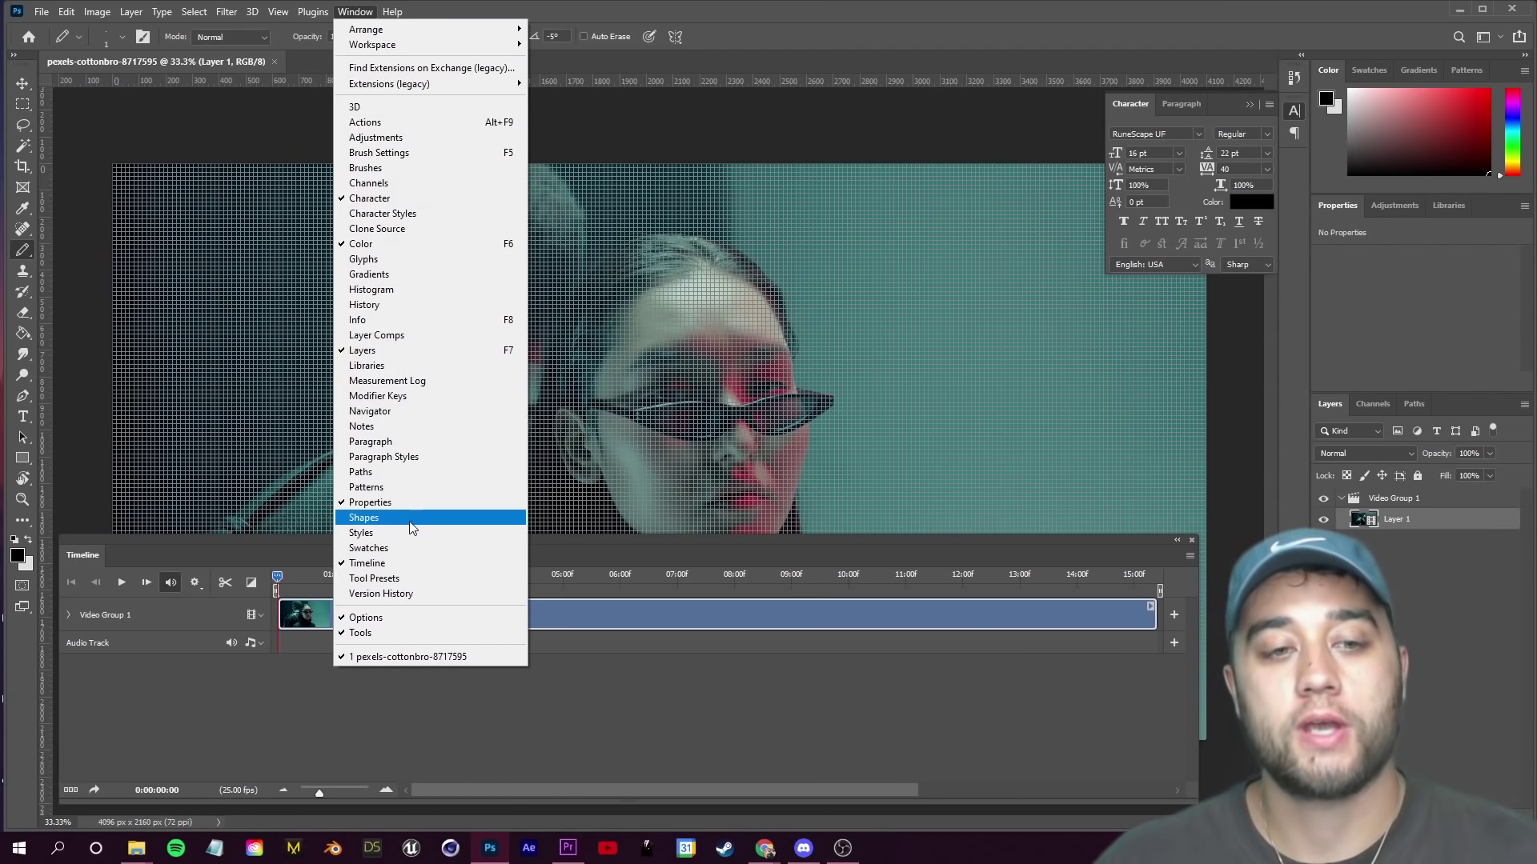
key(Escape)
key(ctrl+0)
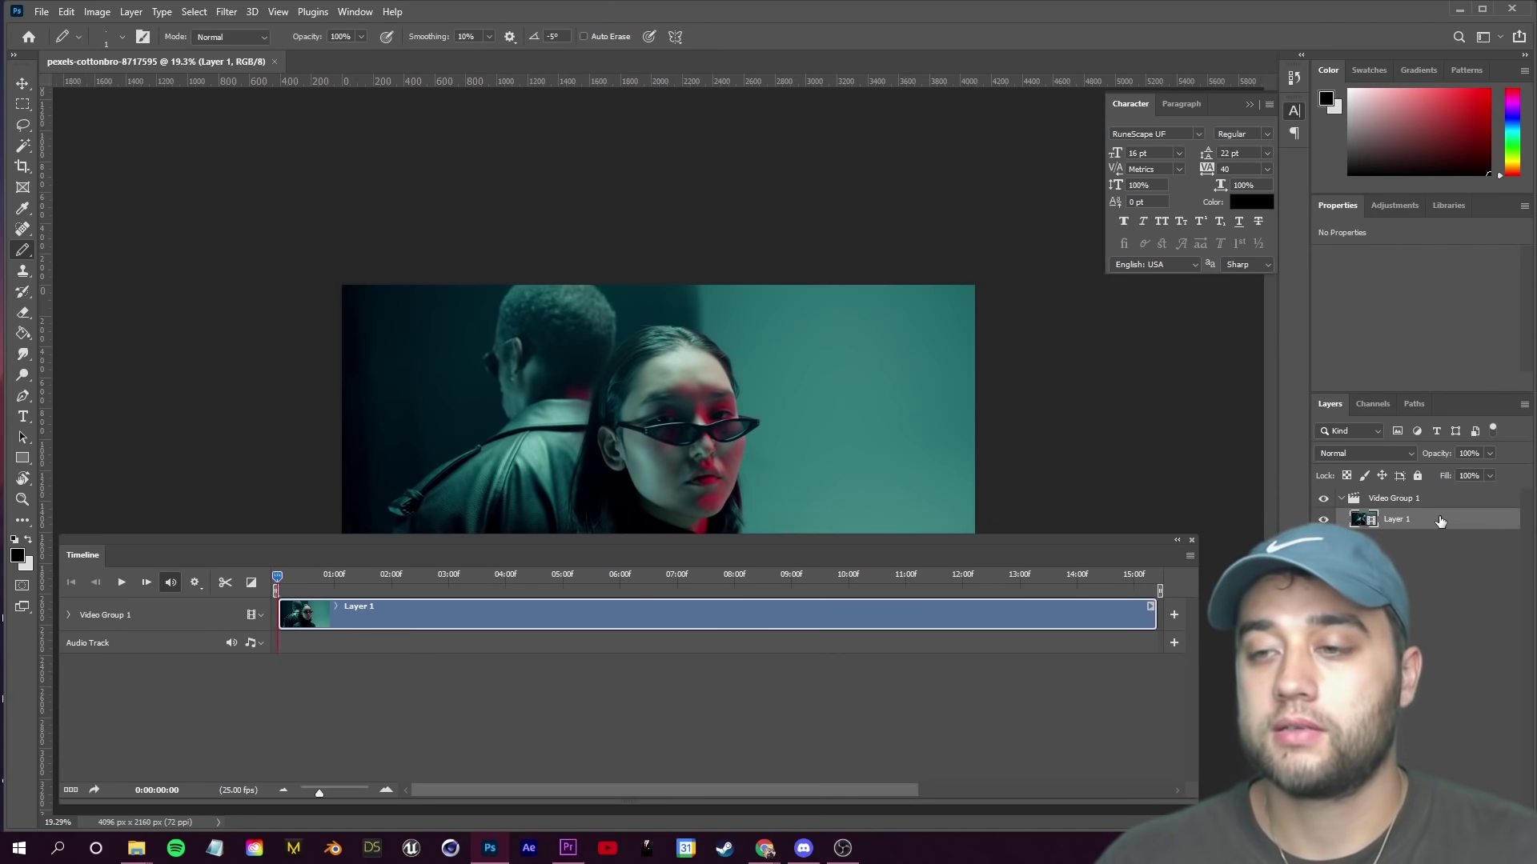
right_click(1418, 521)
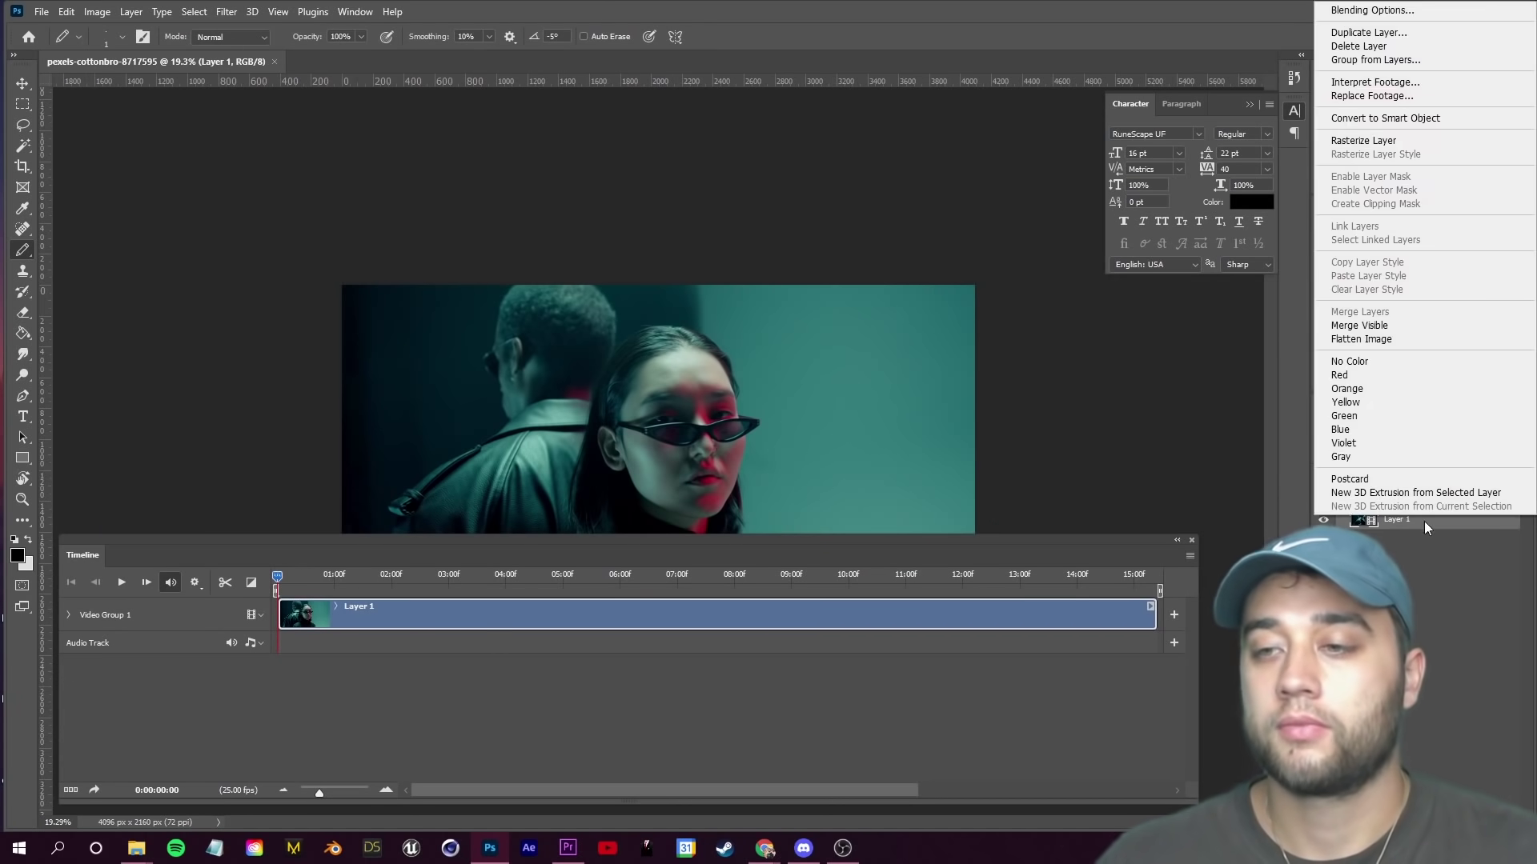
click(1370, 119)
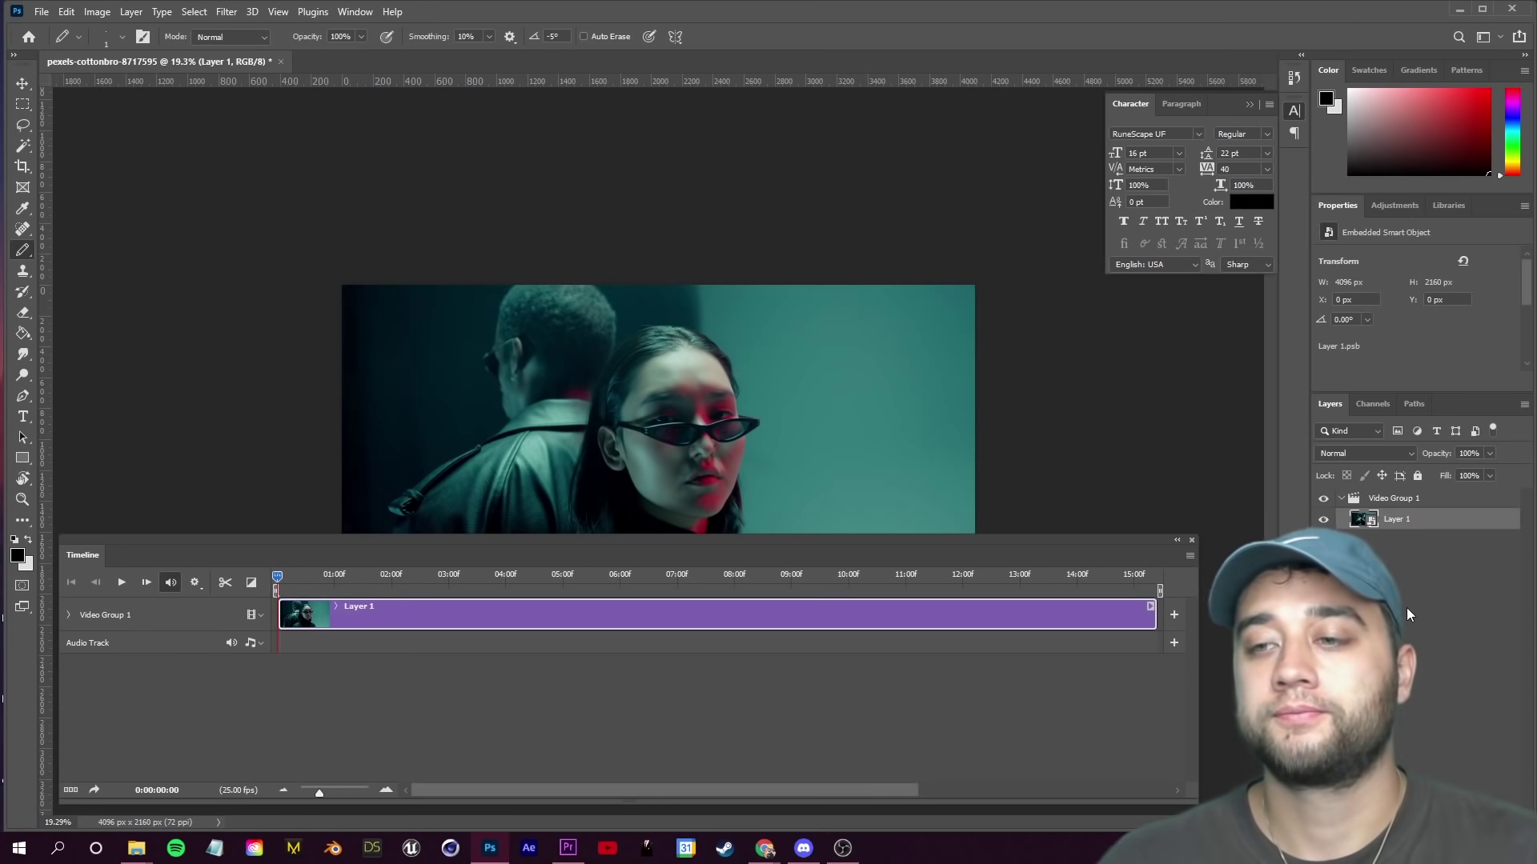
Step: Open the Filter Gallery and preview Graphic Pen, Halftone Pattern, Note Paper and Conté Crayon
click(227, 17)
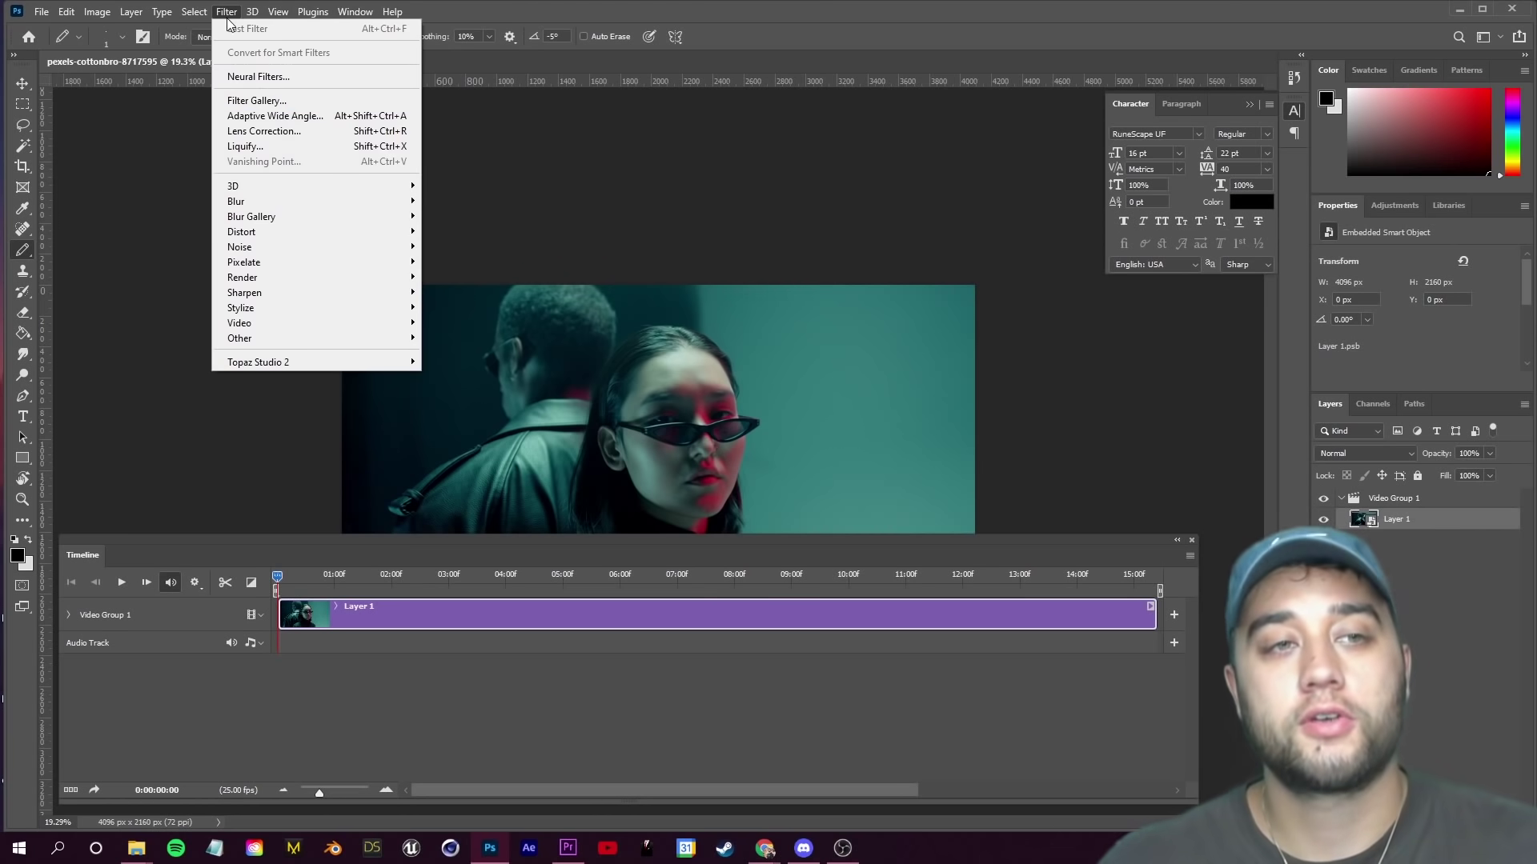
click(268, 100)
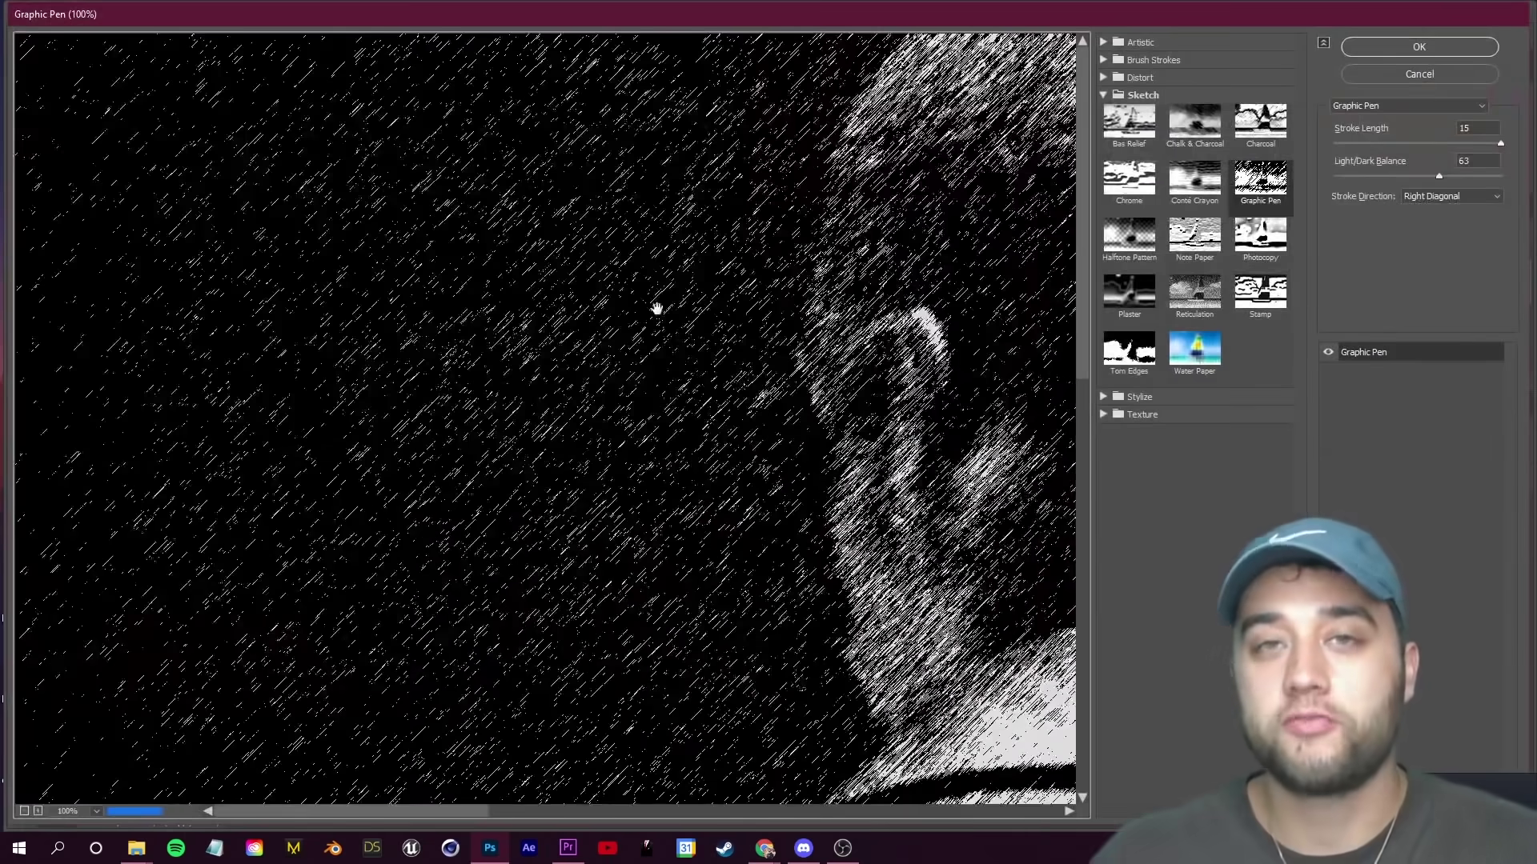
drag(841, 338, 719, 338)
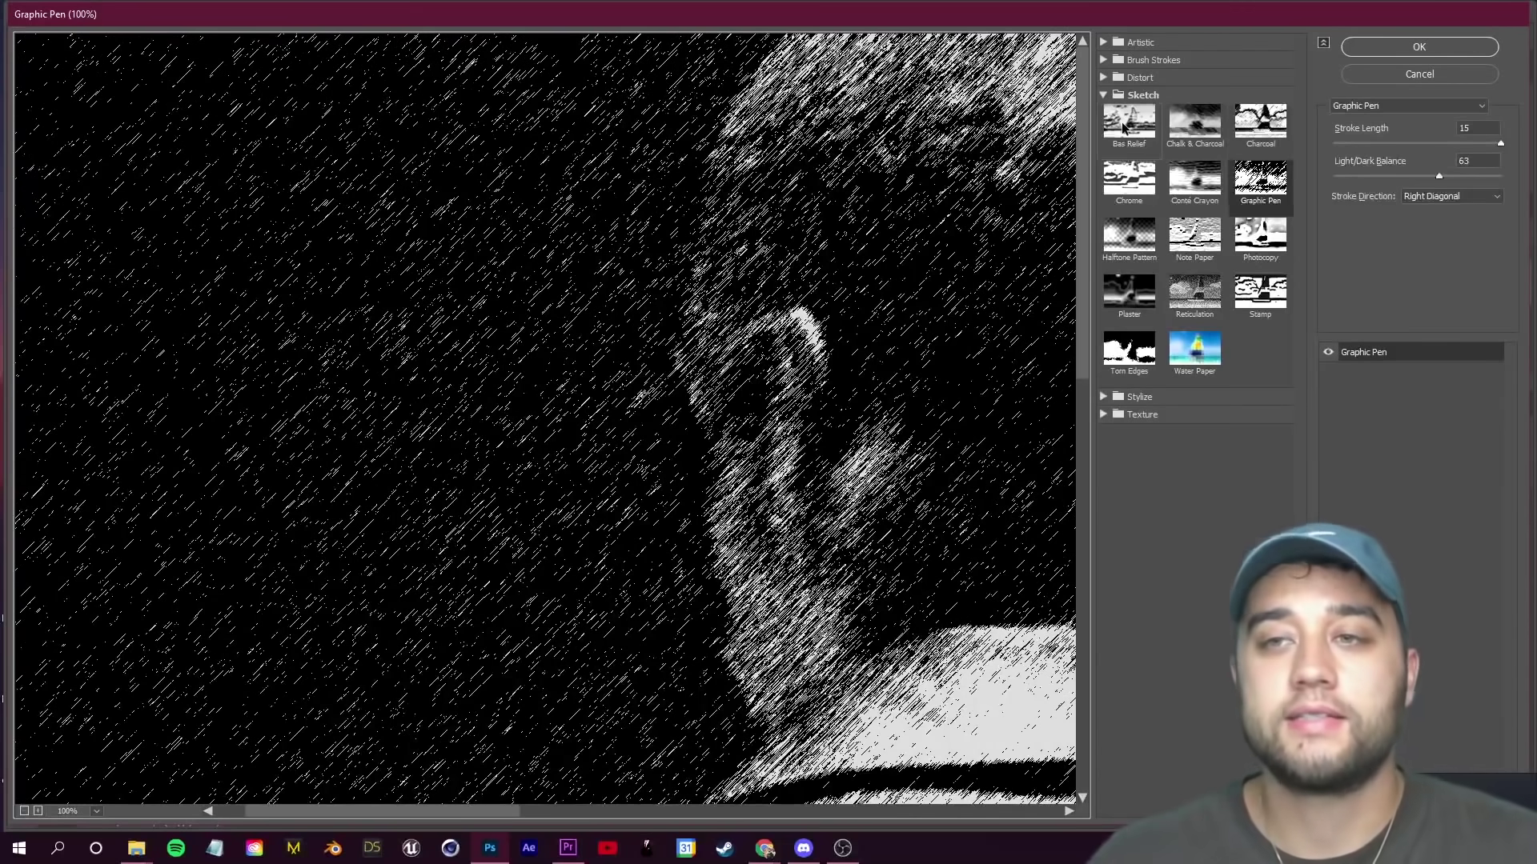
click(1128, 177)
click(1128, 234)
click(1181, 189)
click(1194, 234)
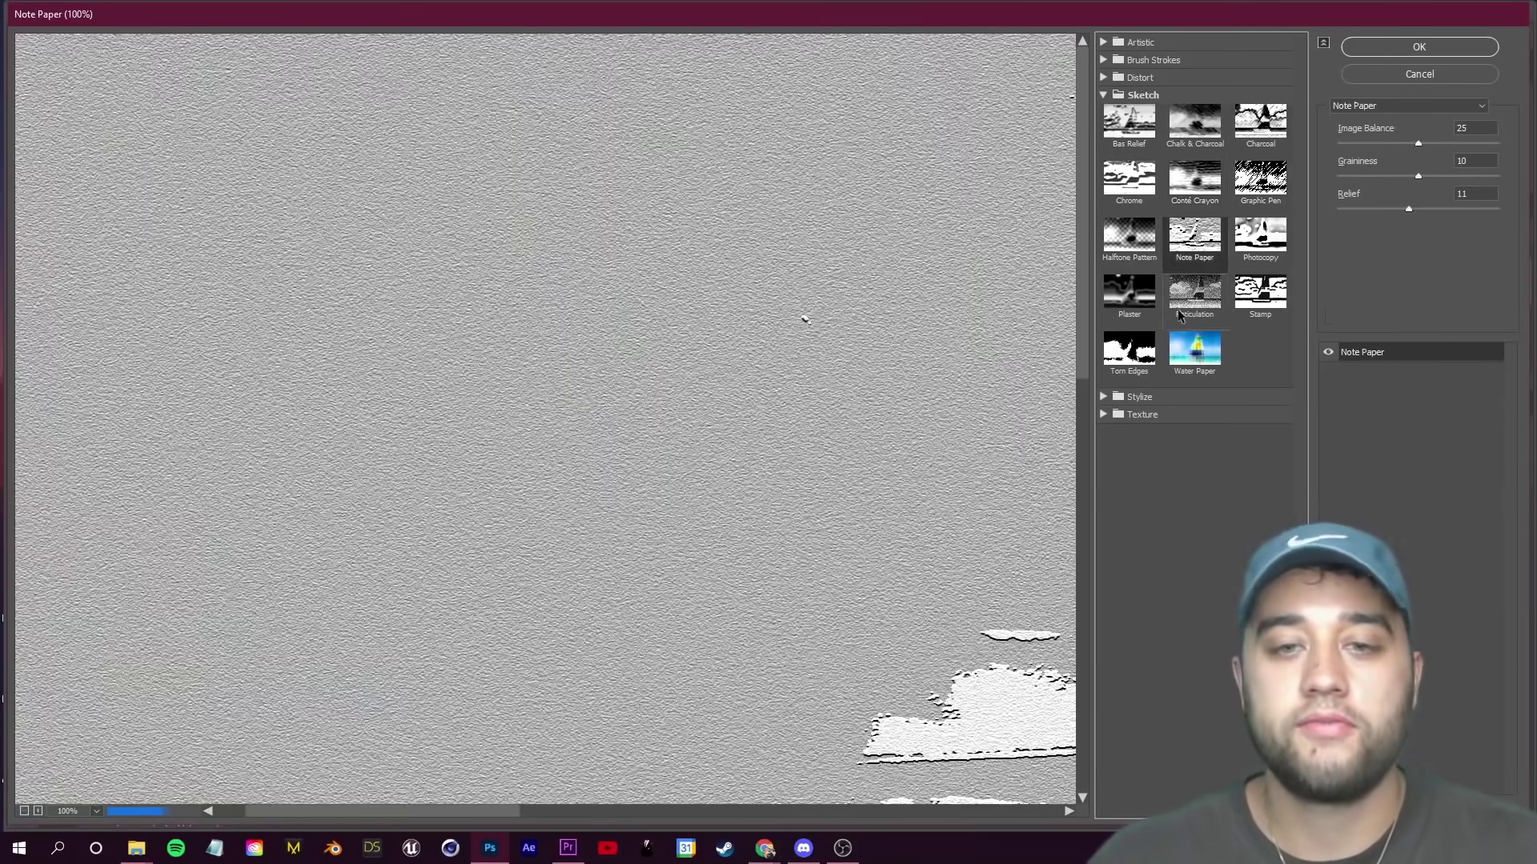
click(1194, 177)
Step: Zoom the preview out to the whole image and set Conté Crayon Foreground Level to 8
click(24, 812)
click(24, 811)
click(24, 811)
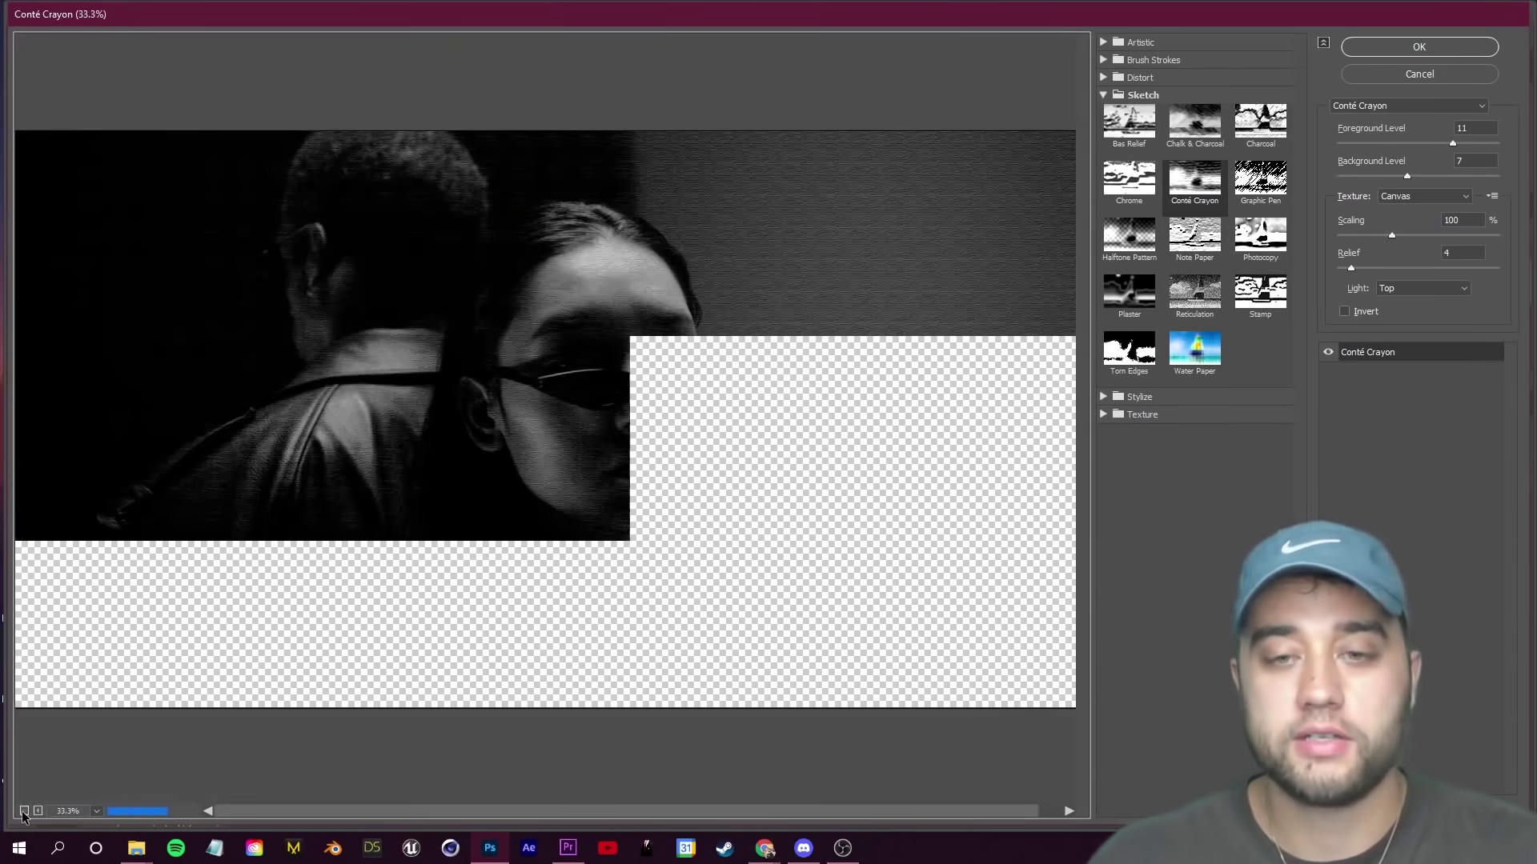
drag(1453, 143, 1397, 149)
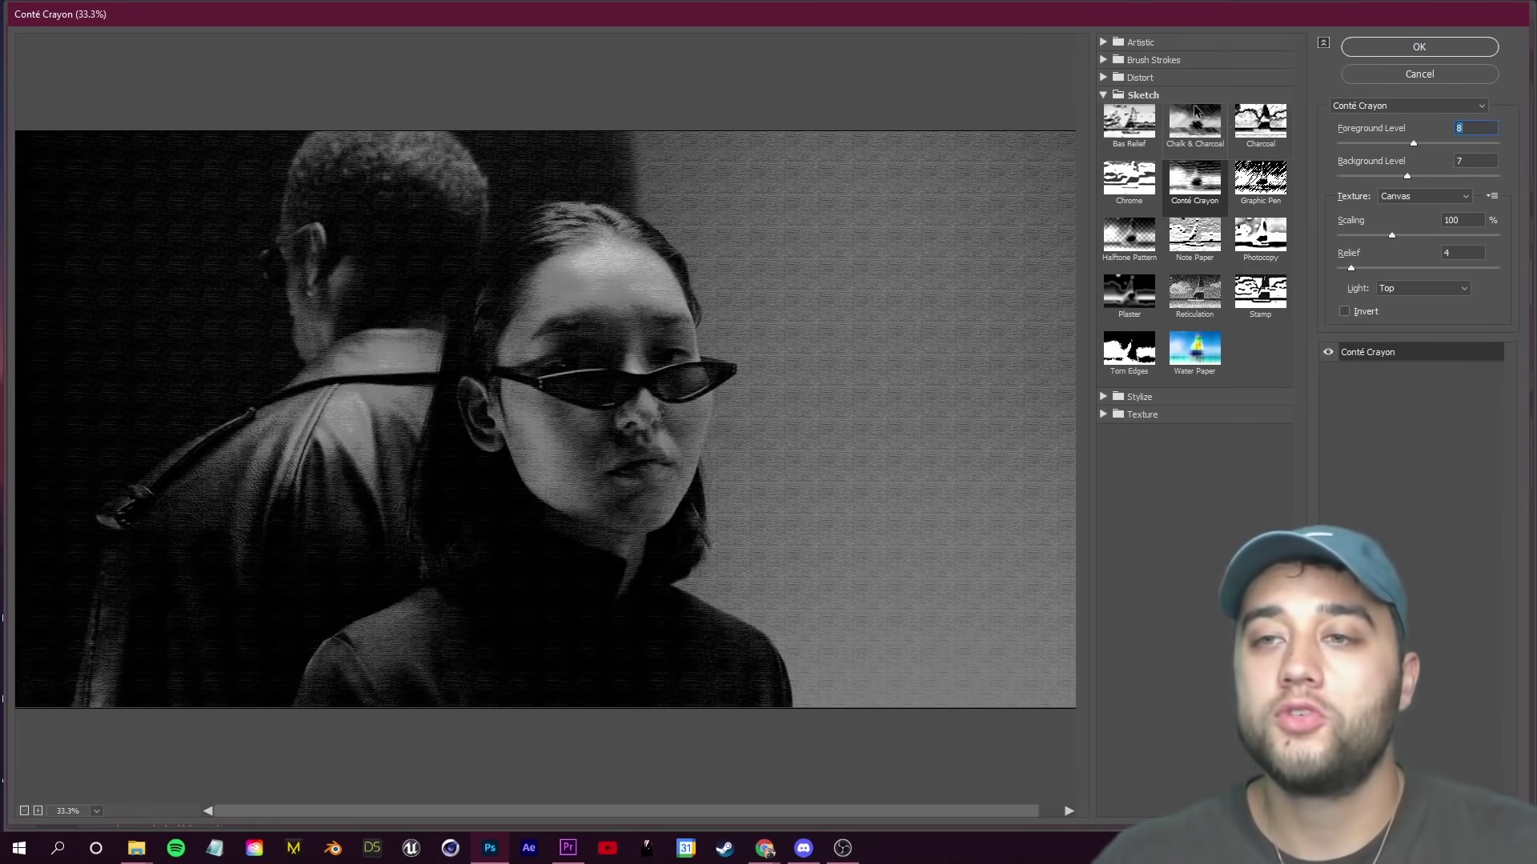
Step: Preview the Ocean Ripple distortion, then settle on the Angled Strokes brush filter
click(1105, 94)
click(1104, 77)
click(1260, 106)
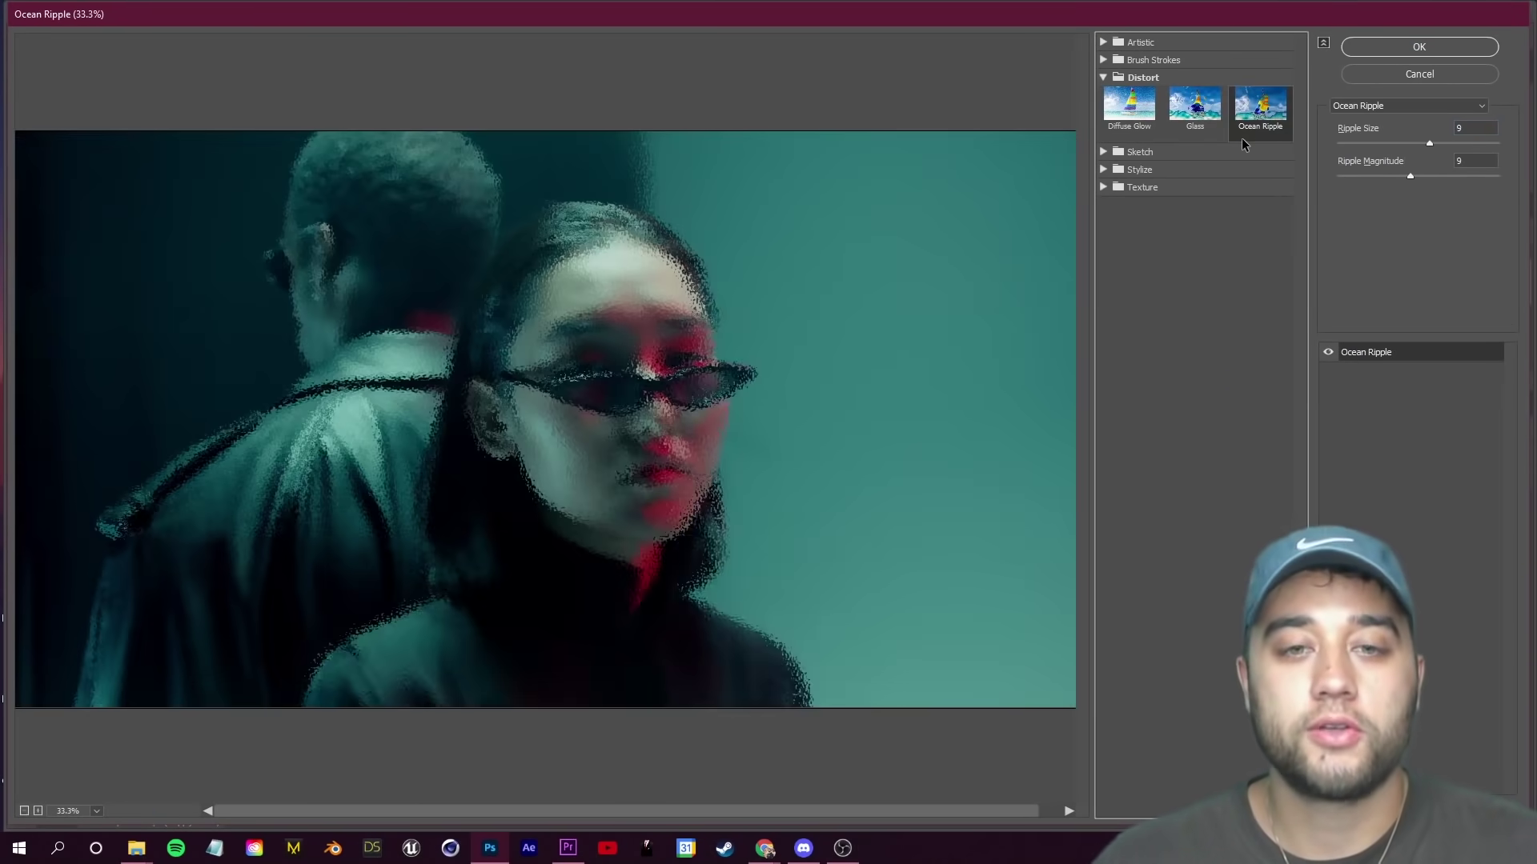
click(1153, 59)
click(1194, 86)
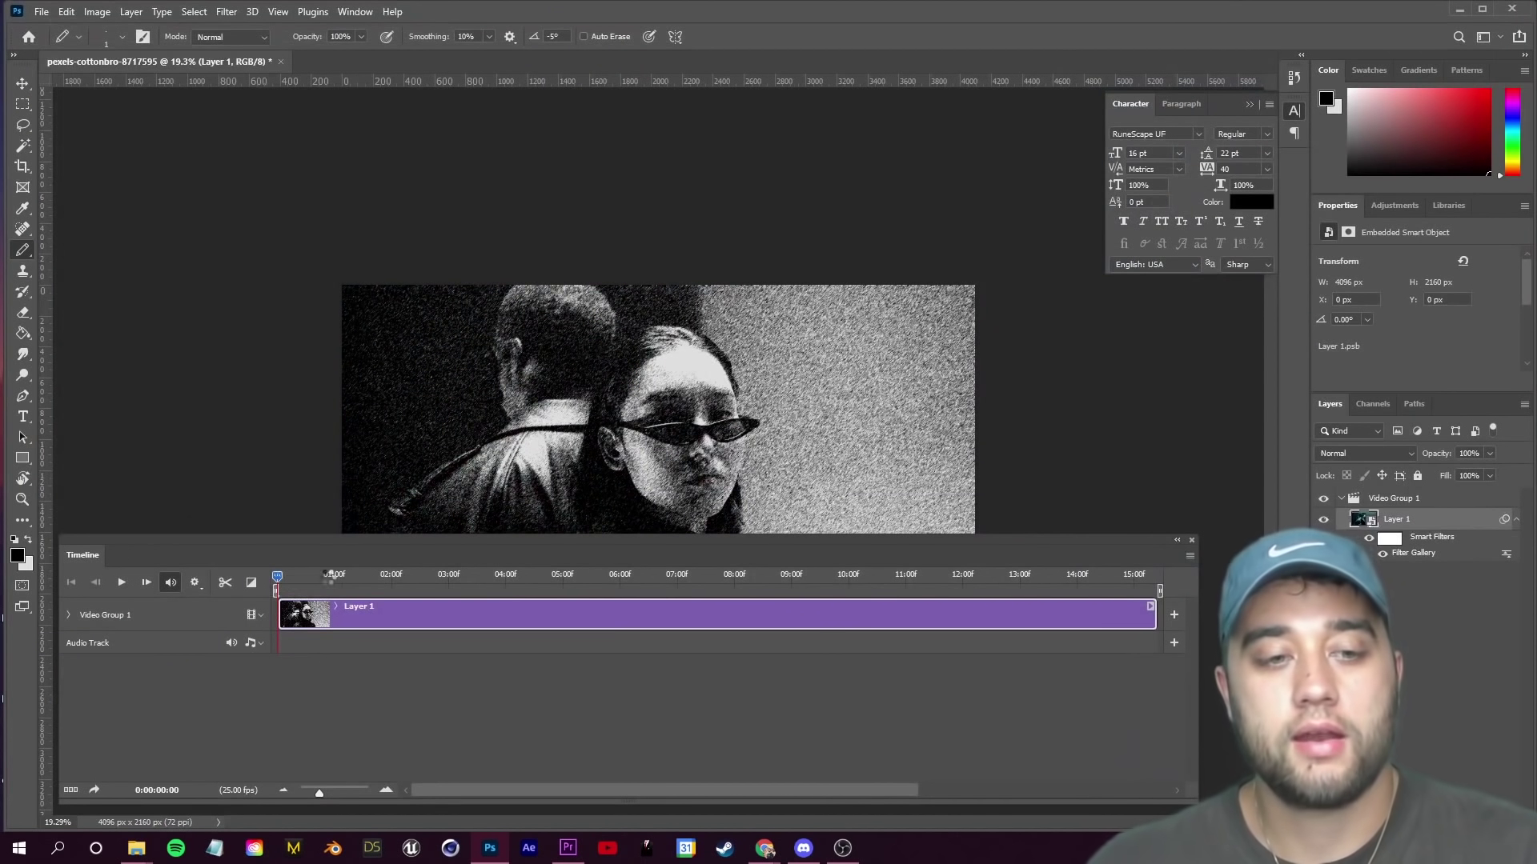
Step: Preview the pencil-sketch look at 03:03 and 01:02, ending back at three seconds
key(Right)
click(456, 575)
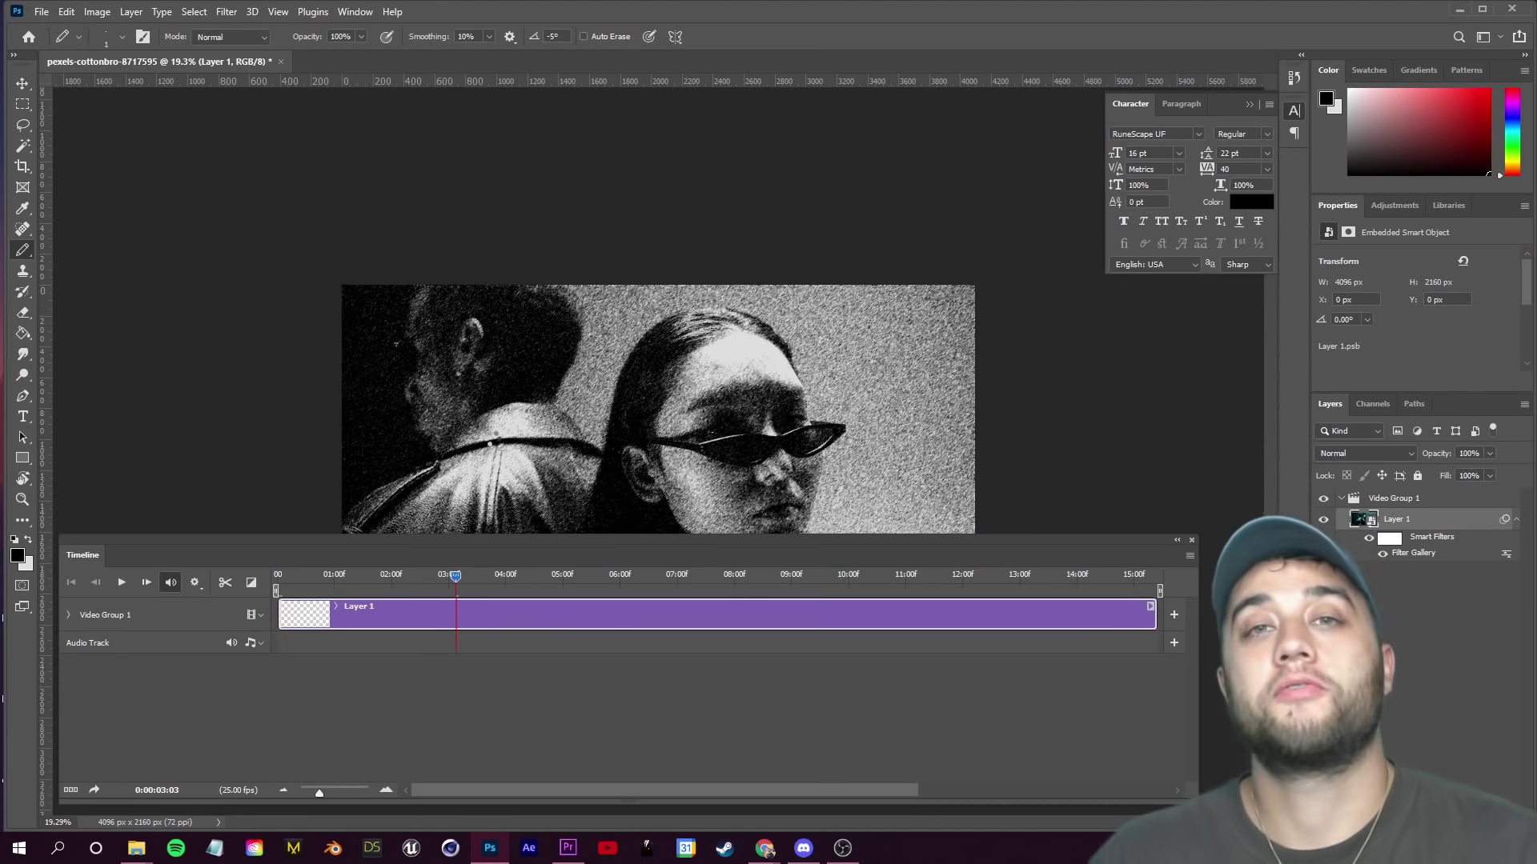
click(339, 575)
key(ctrl+z)
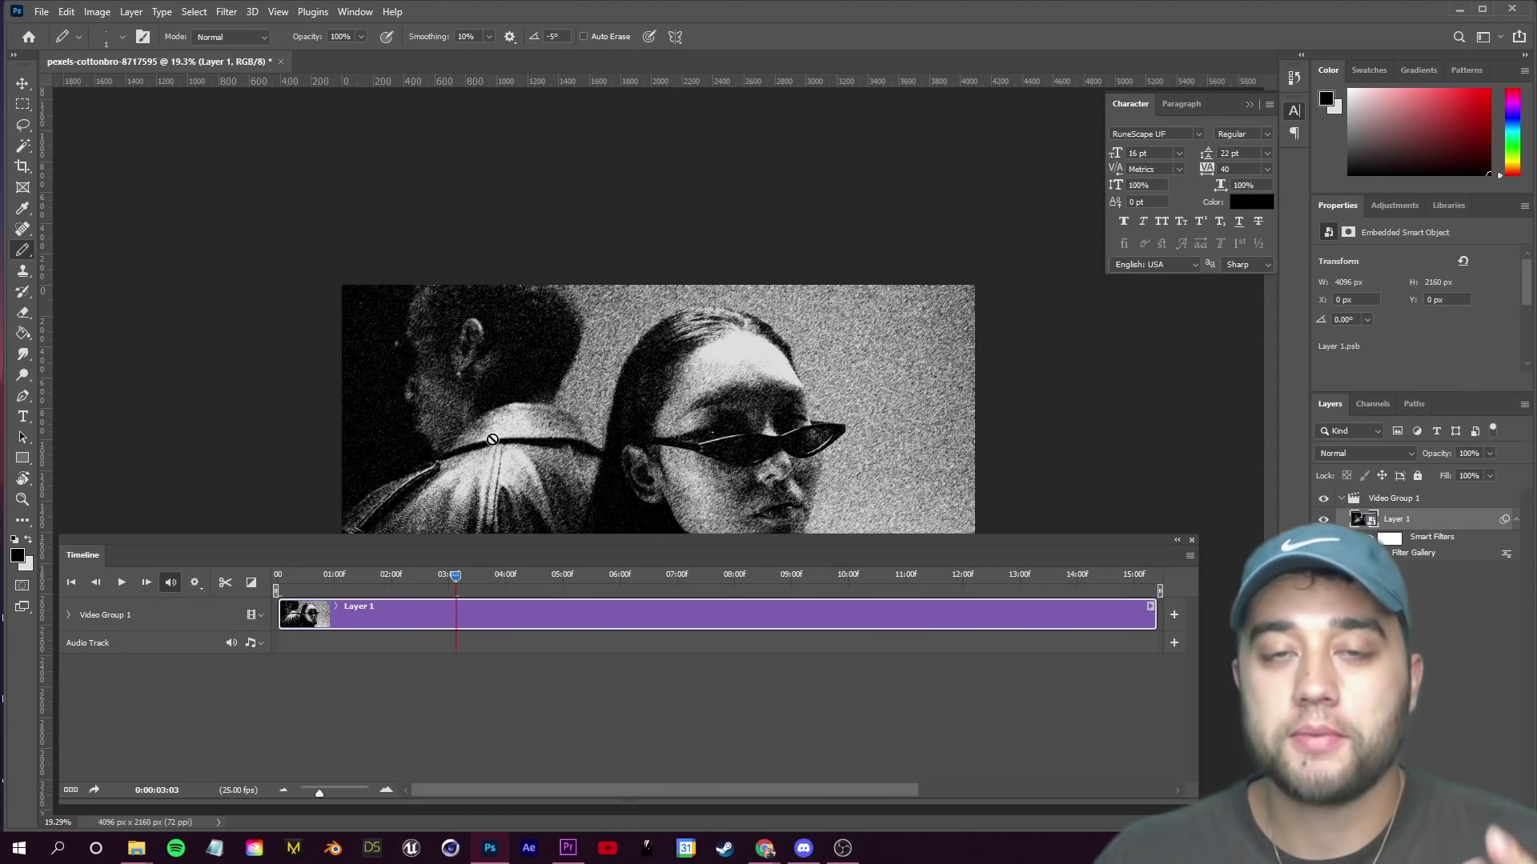
scroll(667, 474, down, 3)
scroll(533, 344, up, 3)
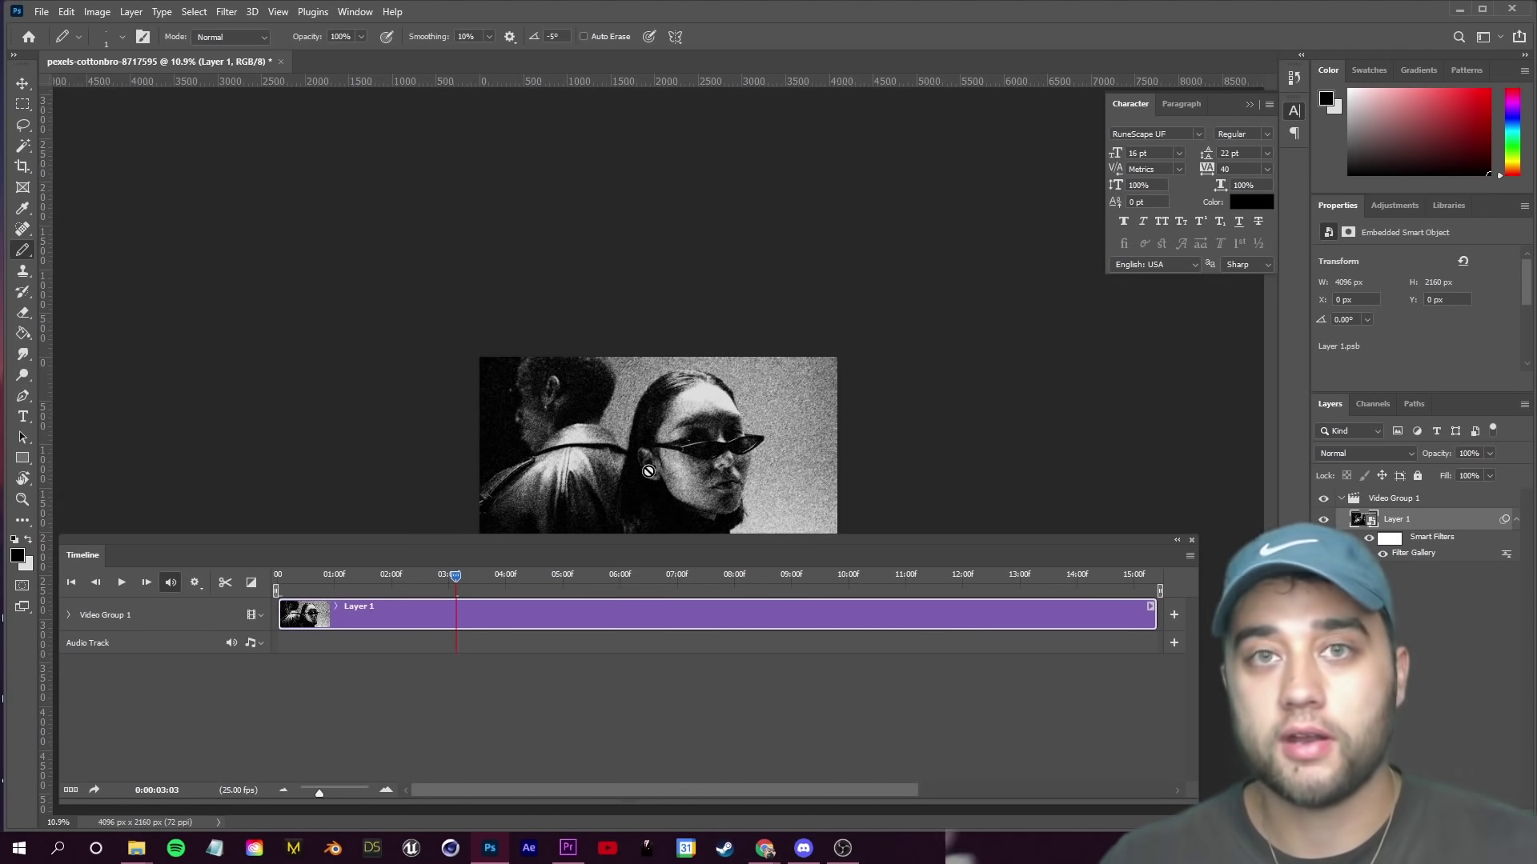
scroll(649, 471, up, 4)
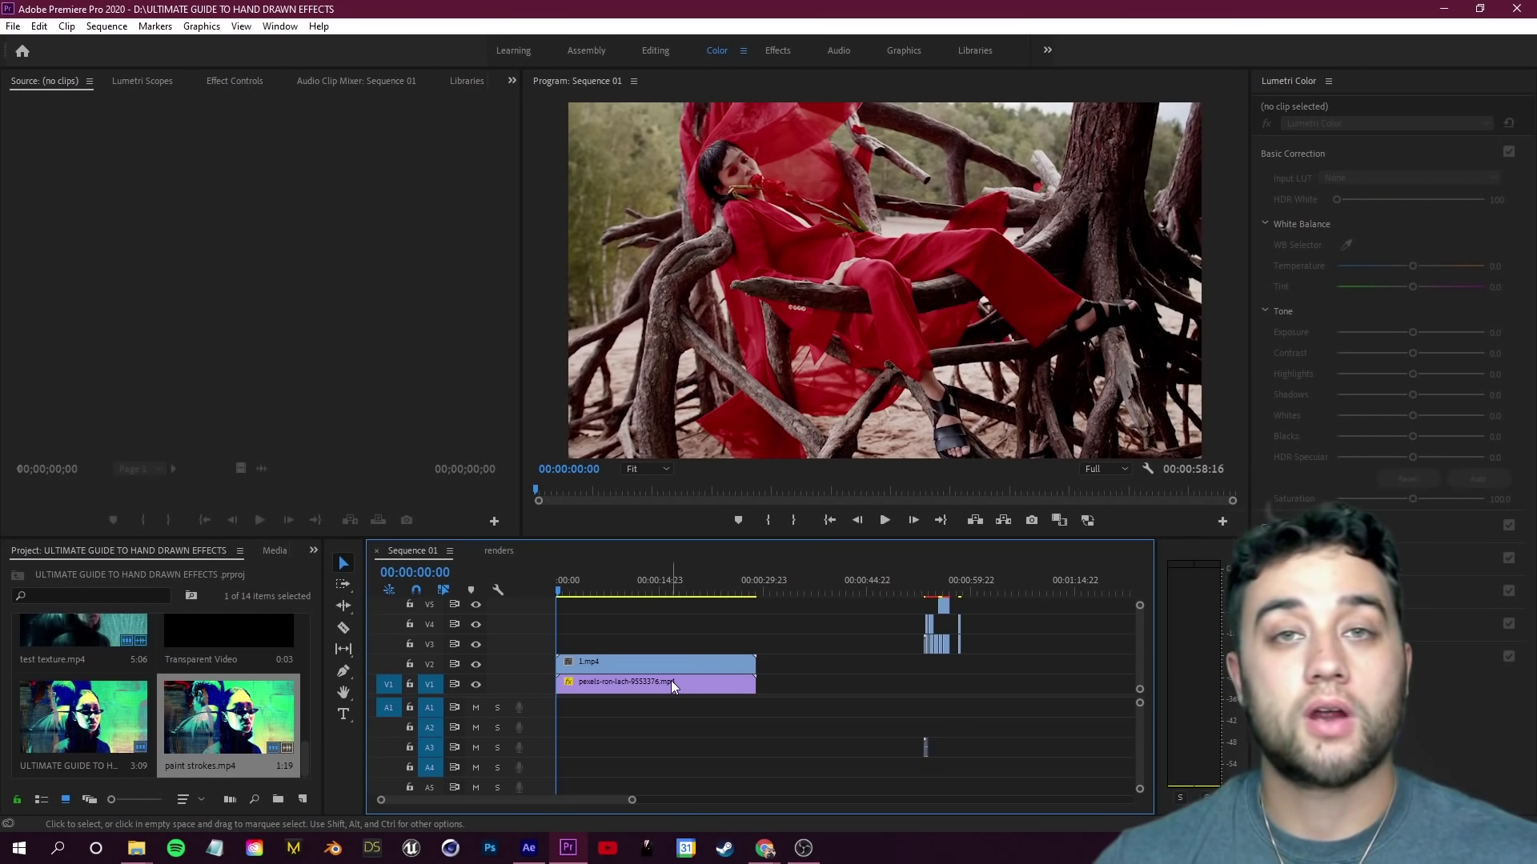
Step: Dismiss the 1.mp4 clip's context menu and switch to After Effects
right_click(598, 669)
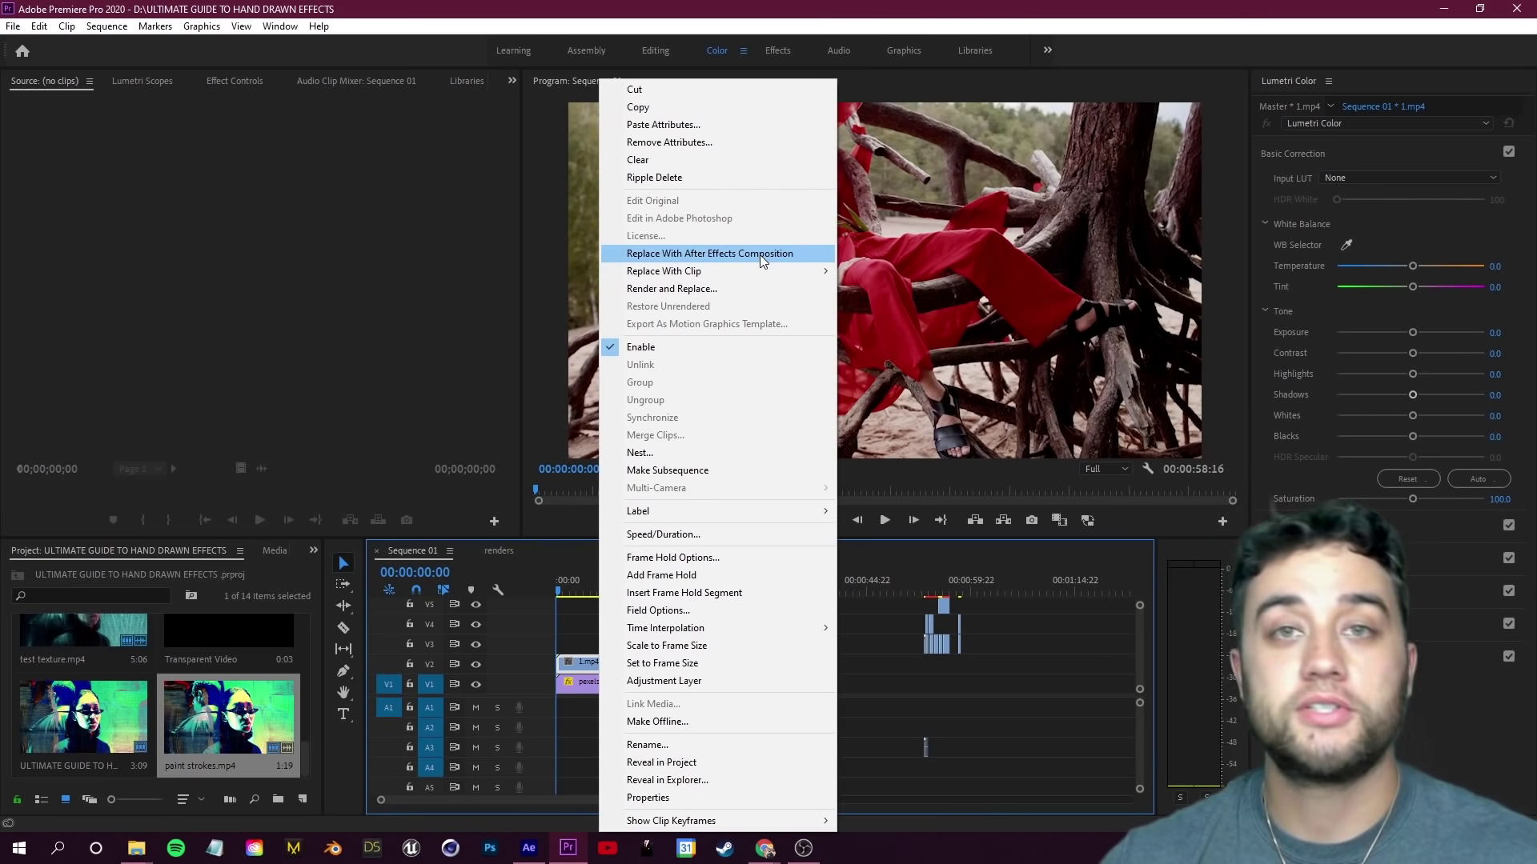
click(866, 626)
click(541, 847)
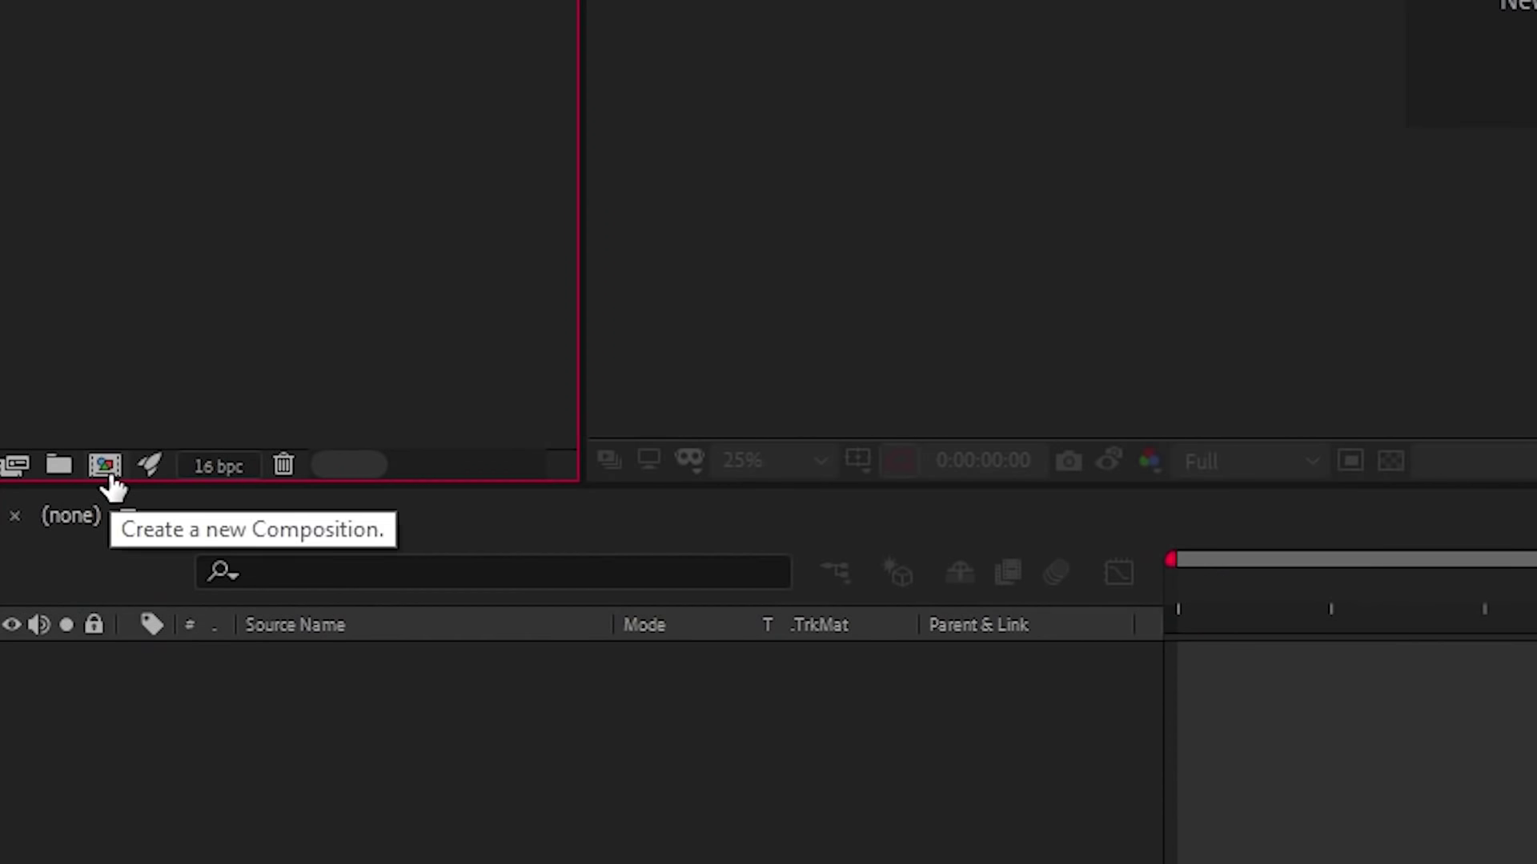
Step: Create the TUTORIAL and TEXTURES compositions, then bring up the footage folder in File Explorer
click(50, 545)
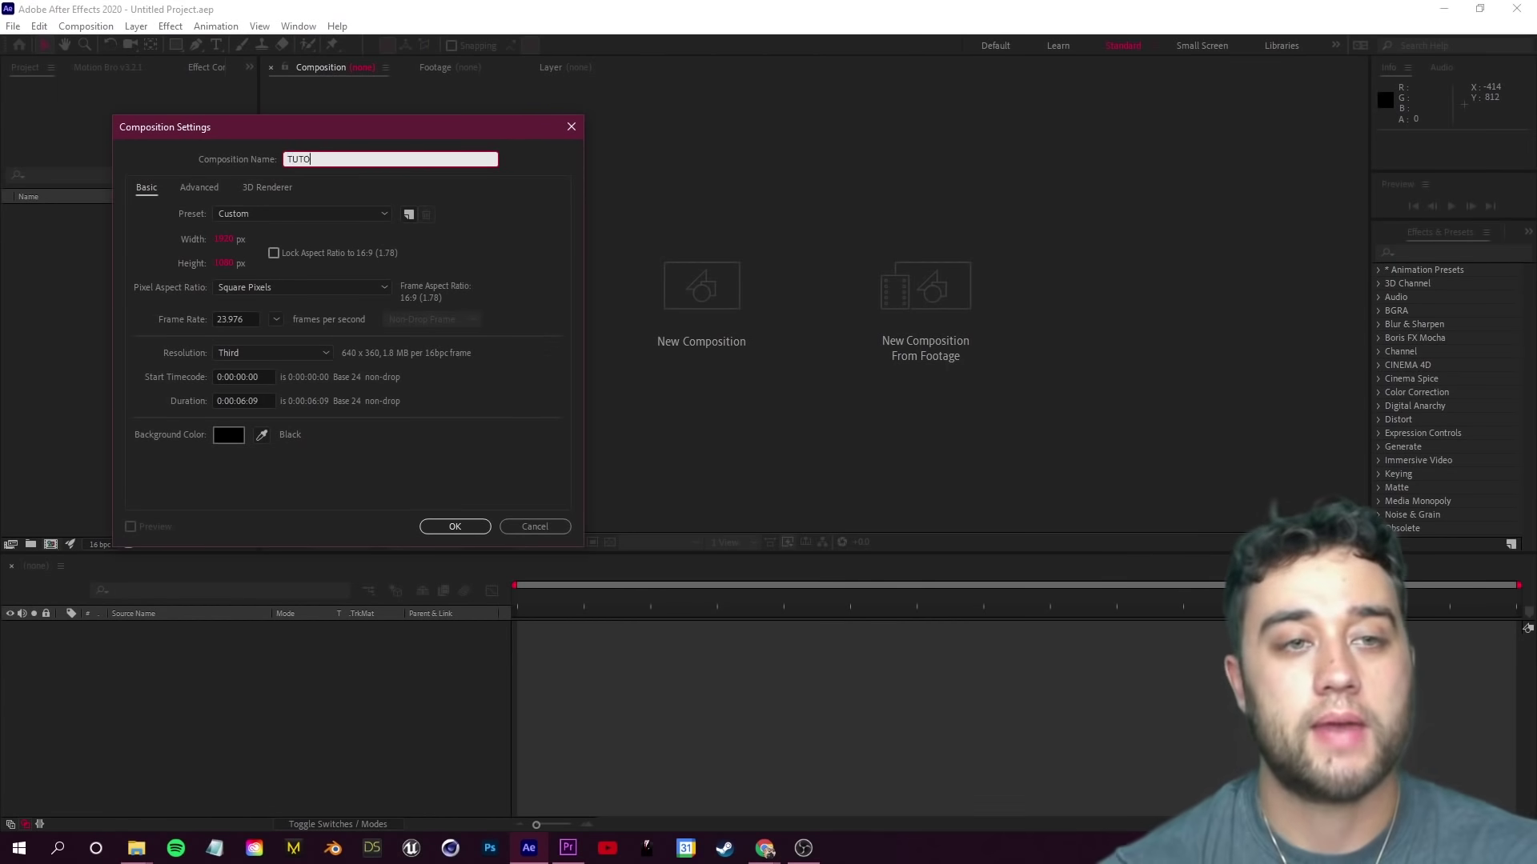
key(Return)
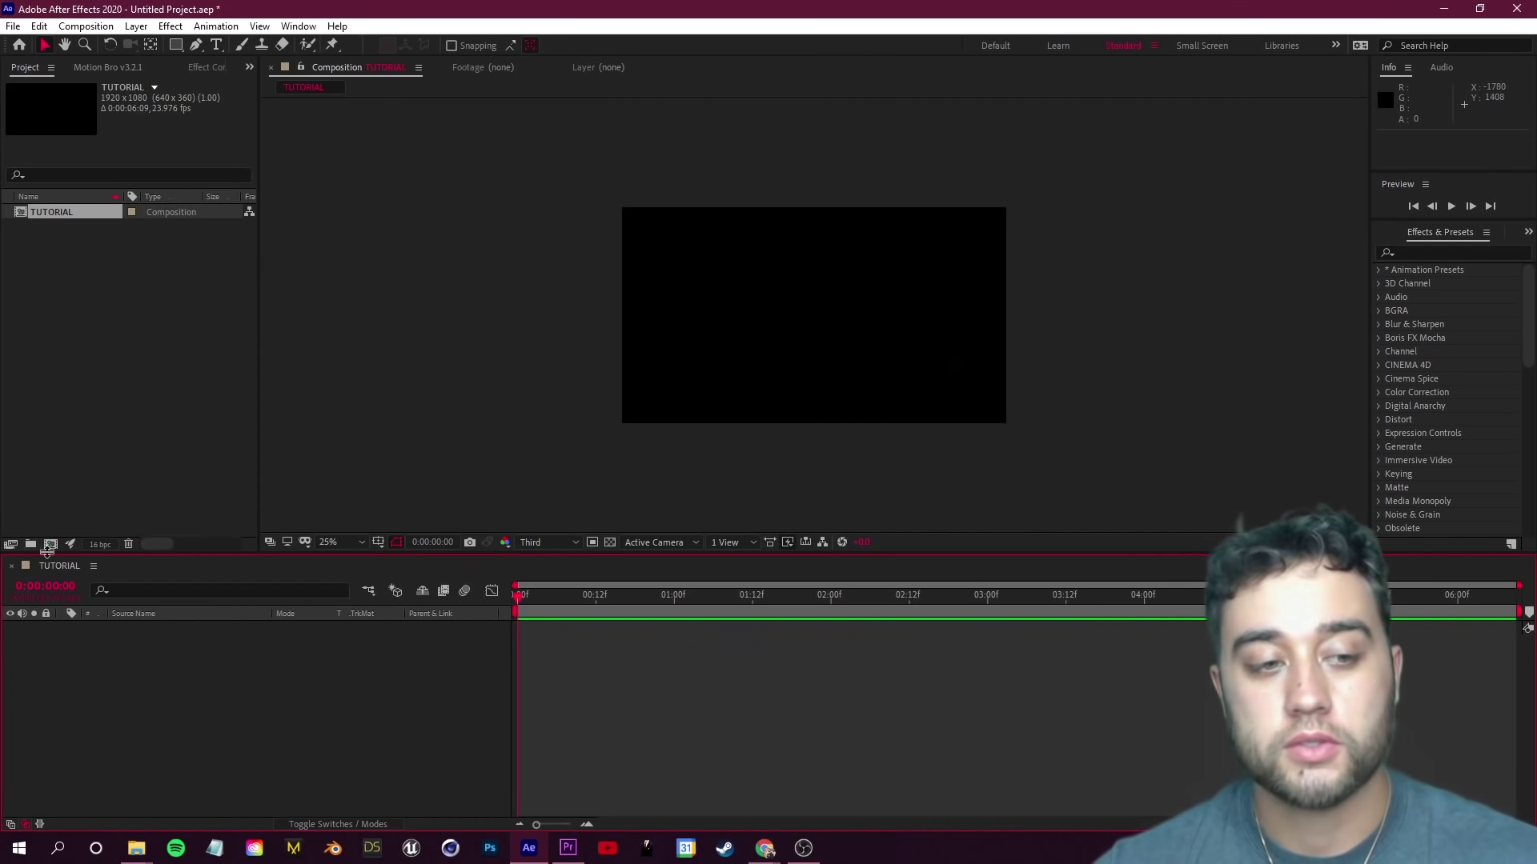
click(50, 545)
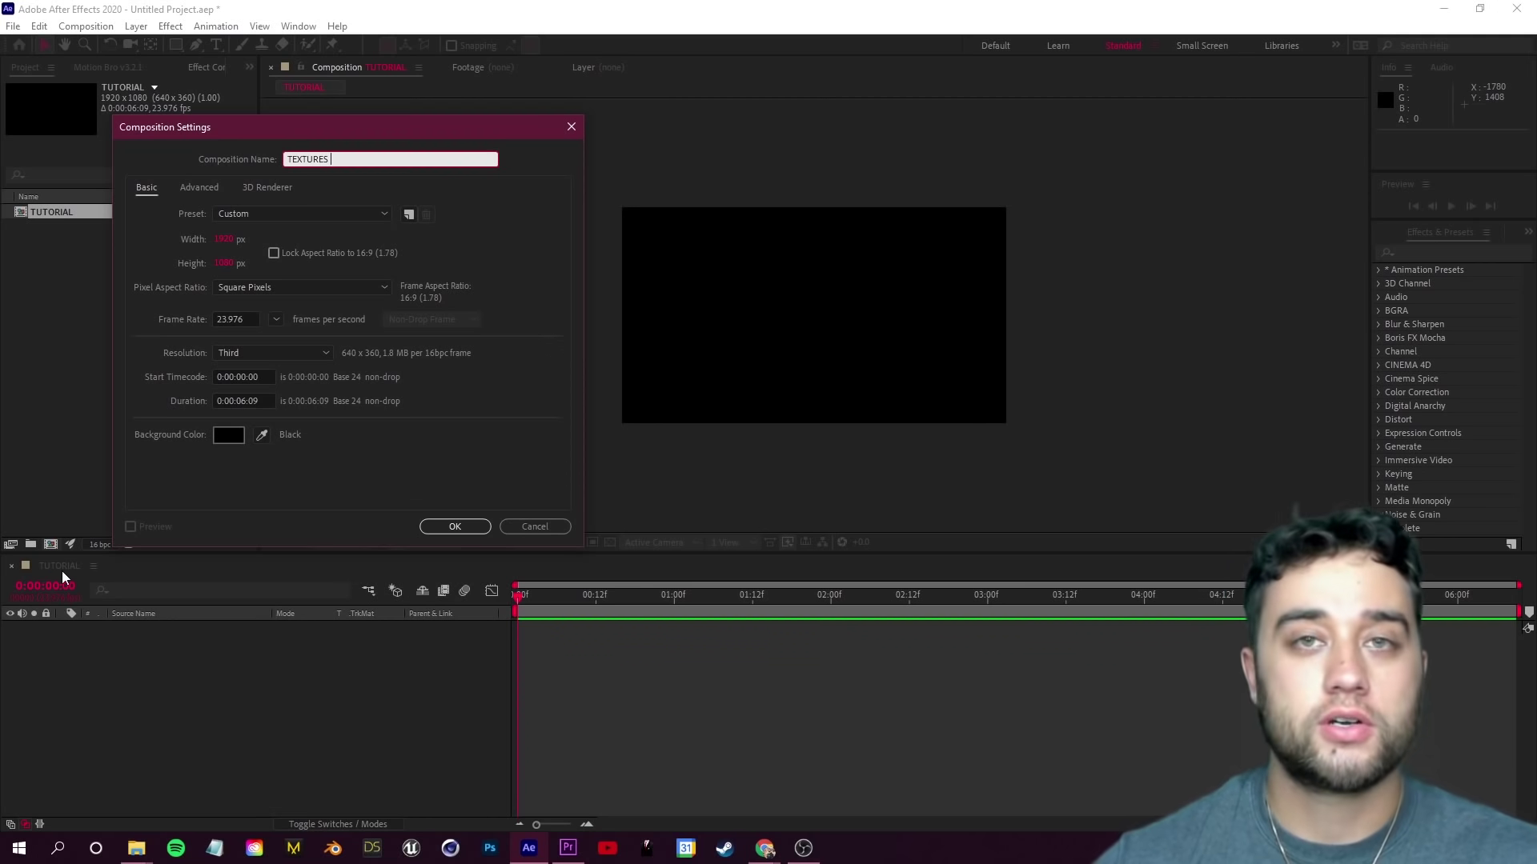
click(474, 529)
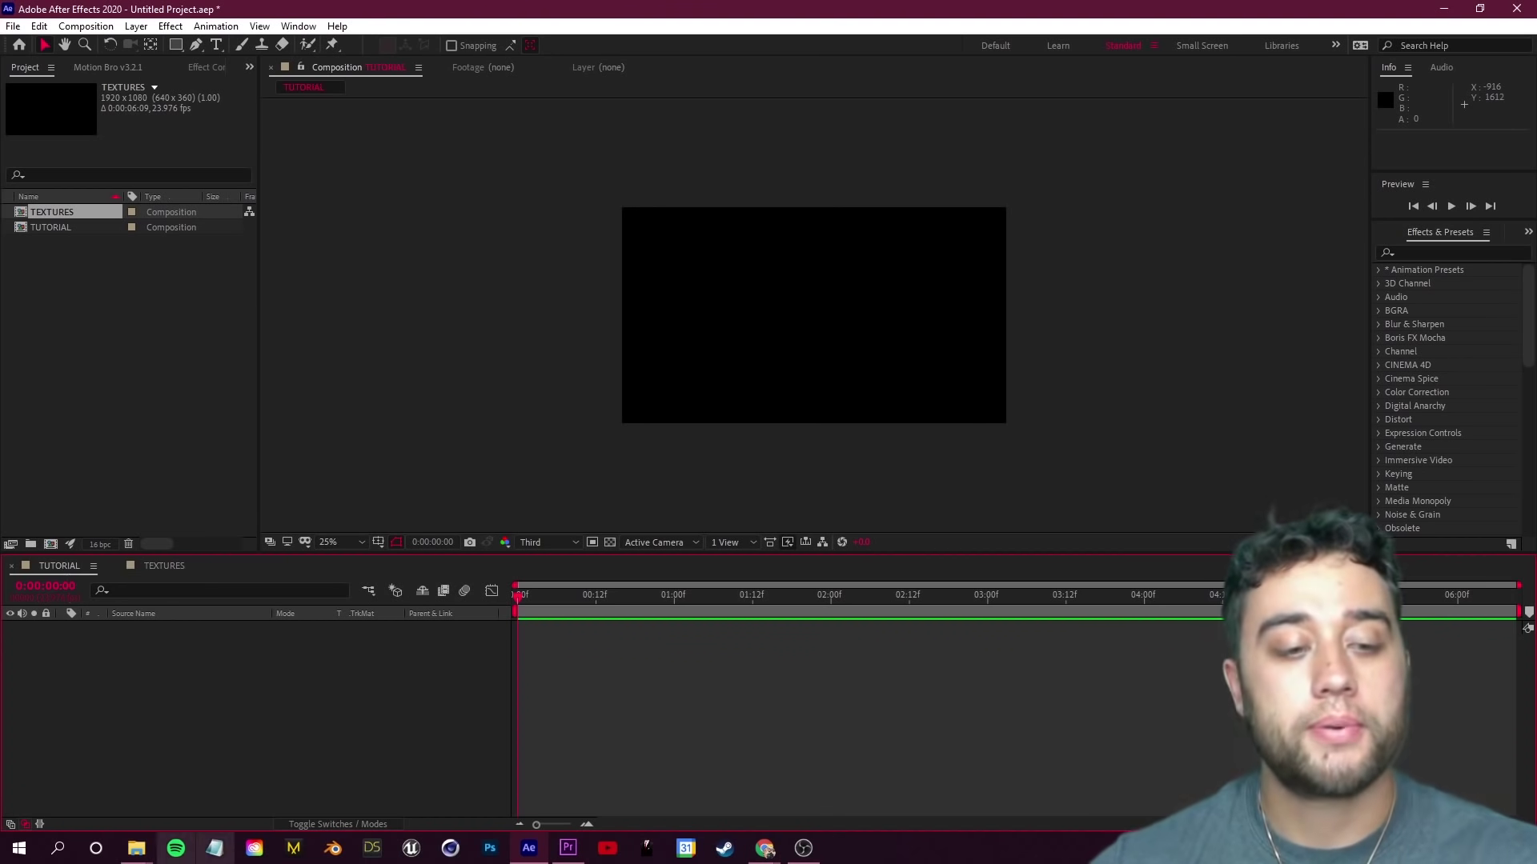
click(136, 848)
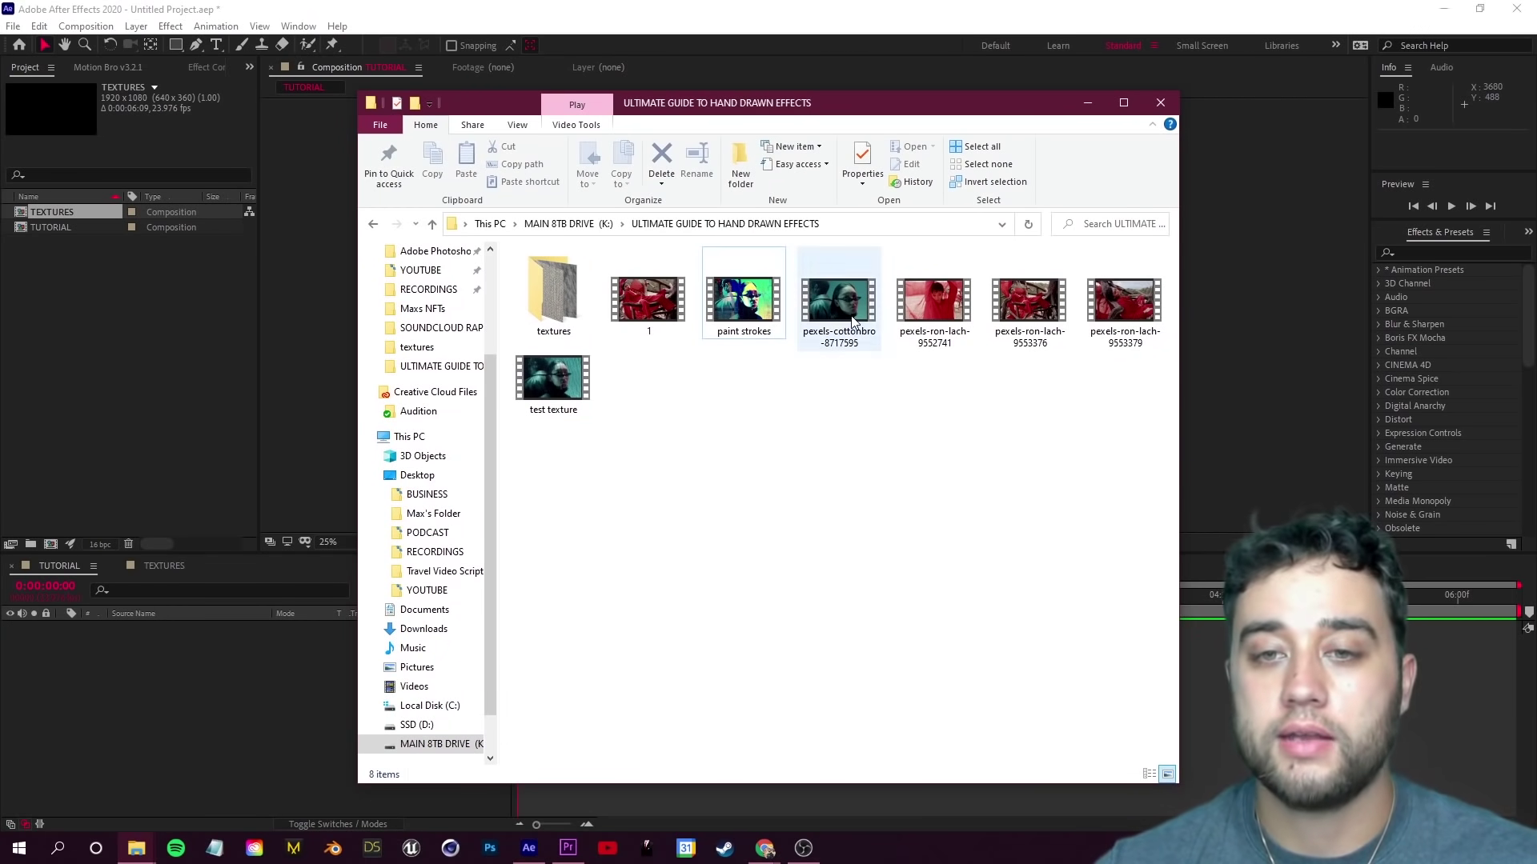
Step: Import pexels-cottonbro-8717595 from Explorer and drop it into the TUTORIAL timeline
drag(852, 320, 120, 300)
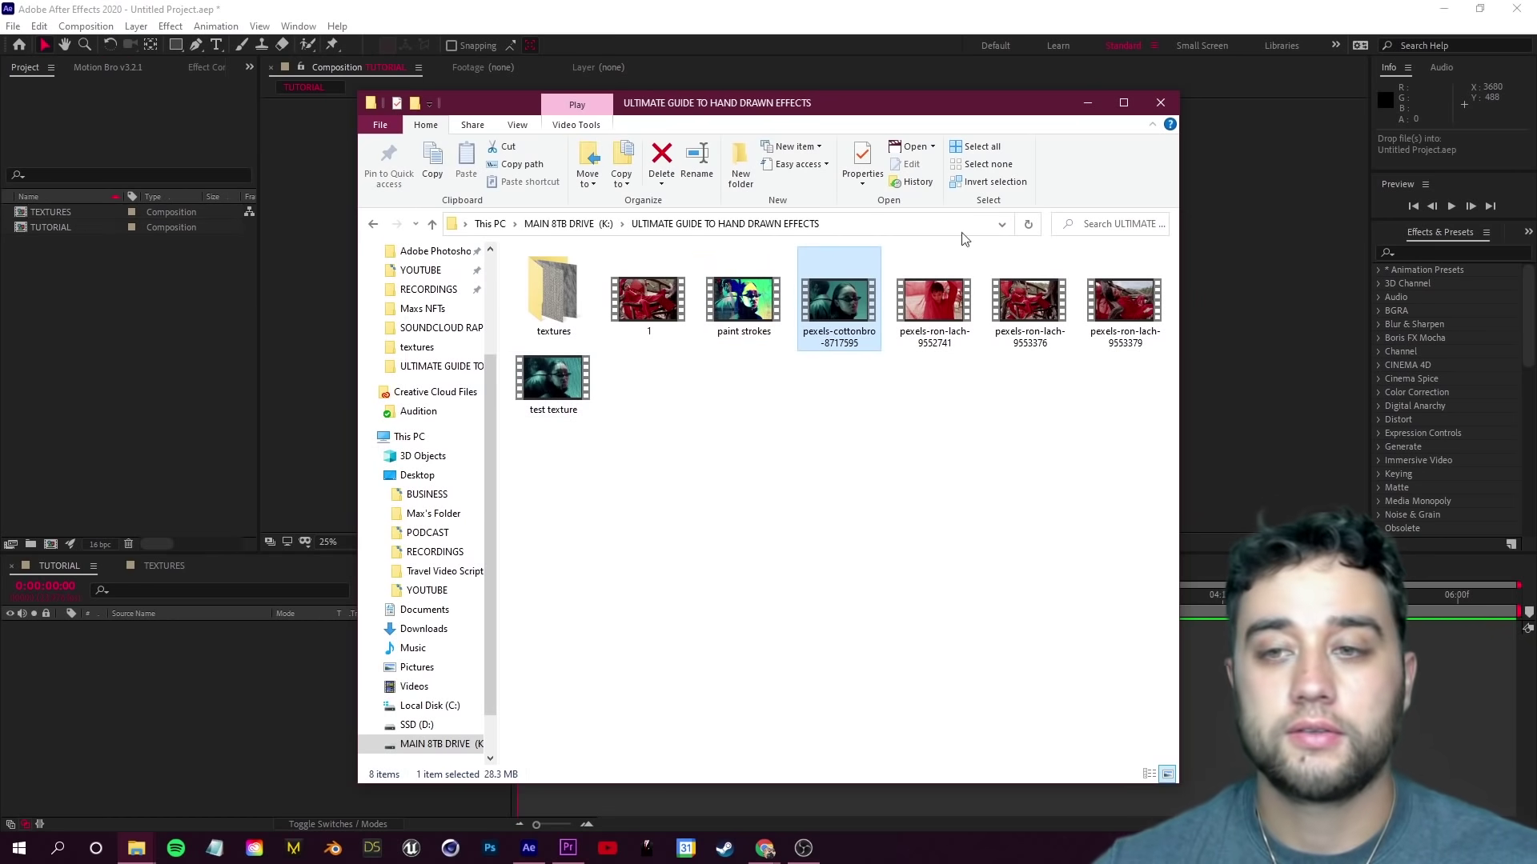
drag(74, 216, 298, 586)
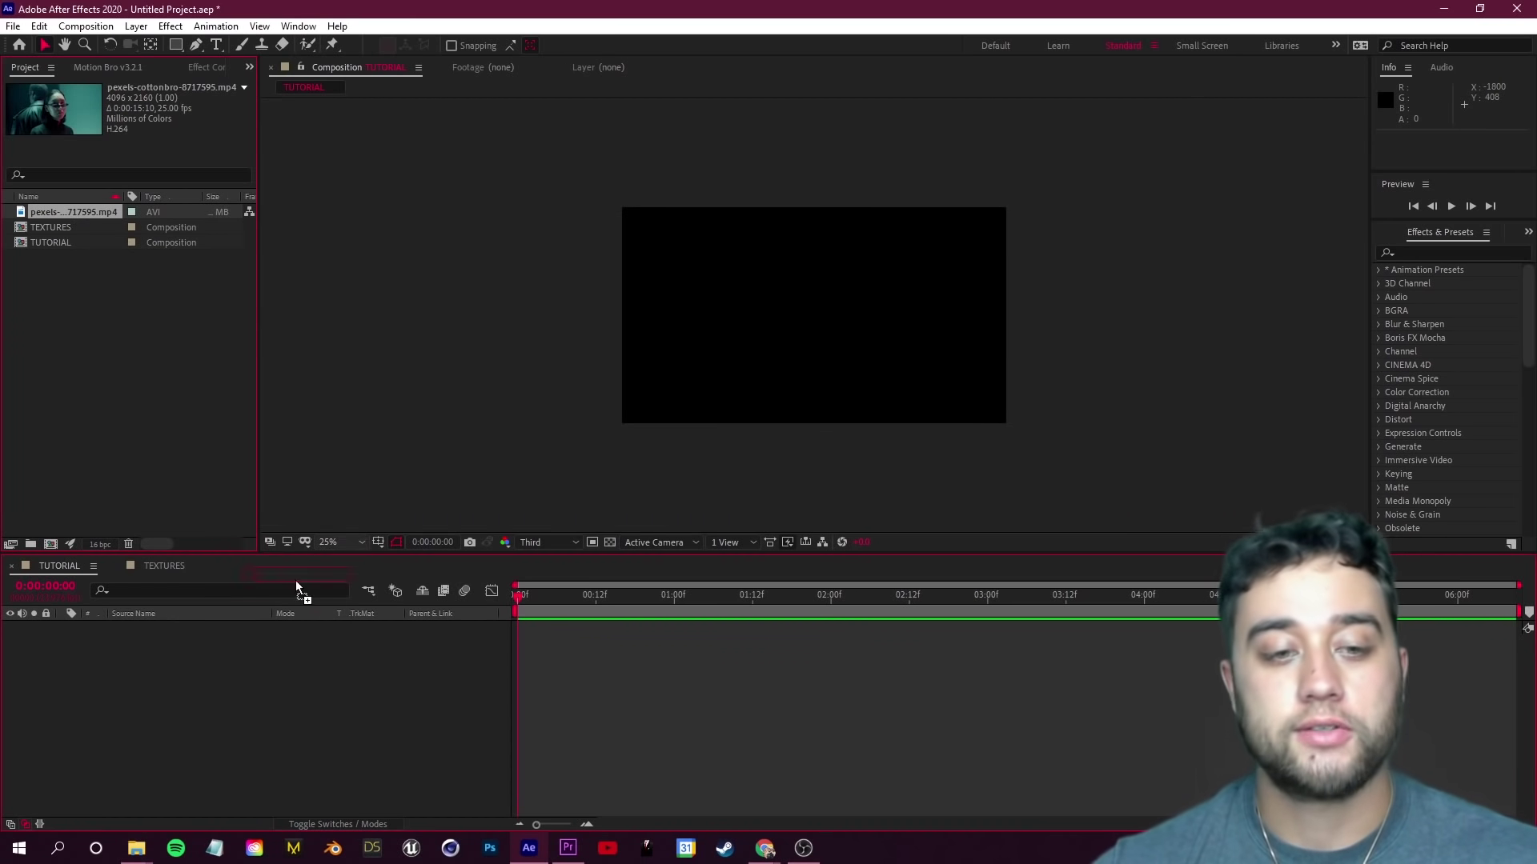
drag(159, 678, 155, 675)
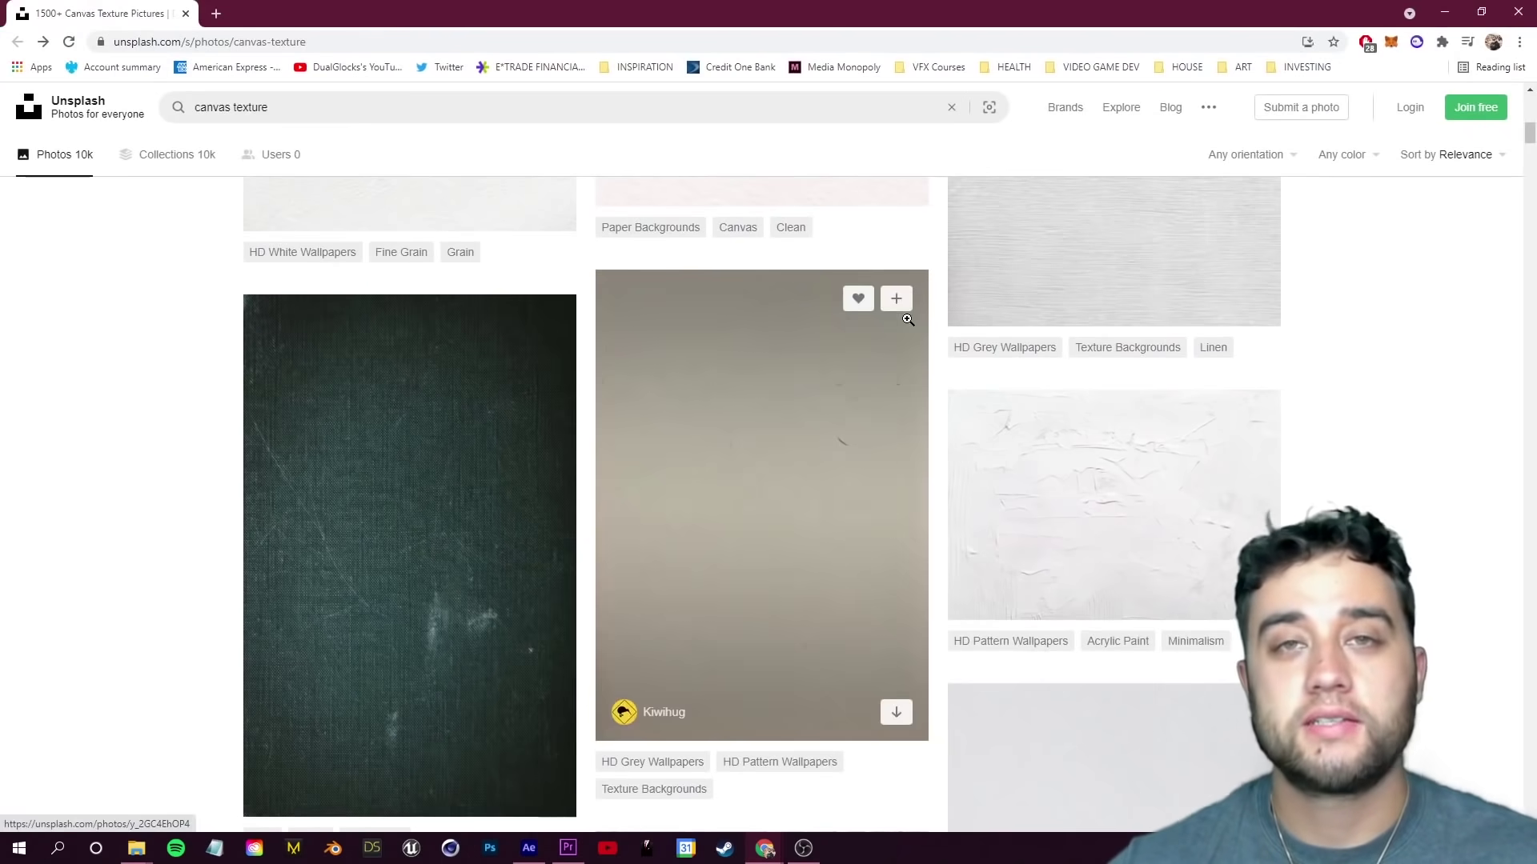
scroll(471, 406, down, 7)
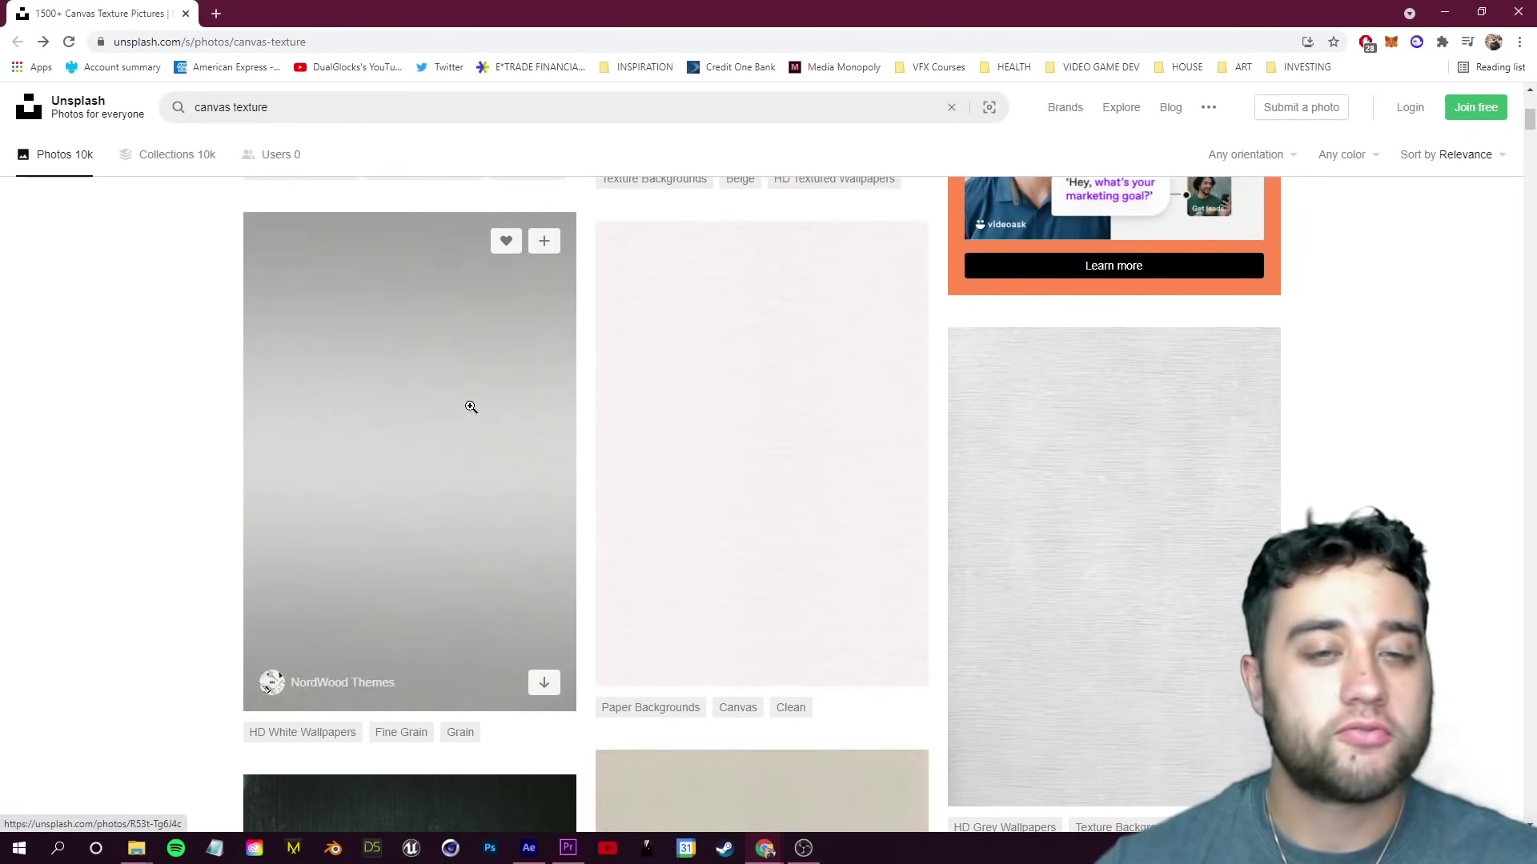
scroll(164, 339, up, 6)
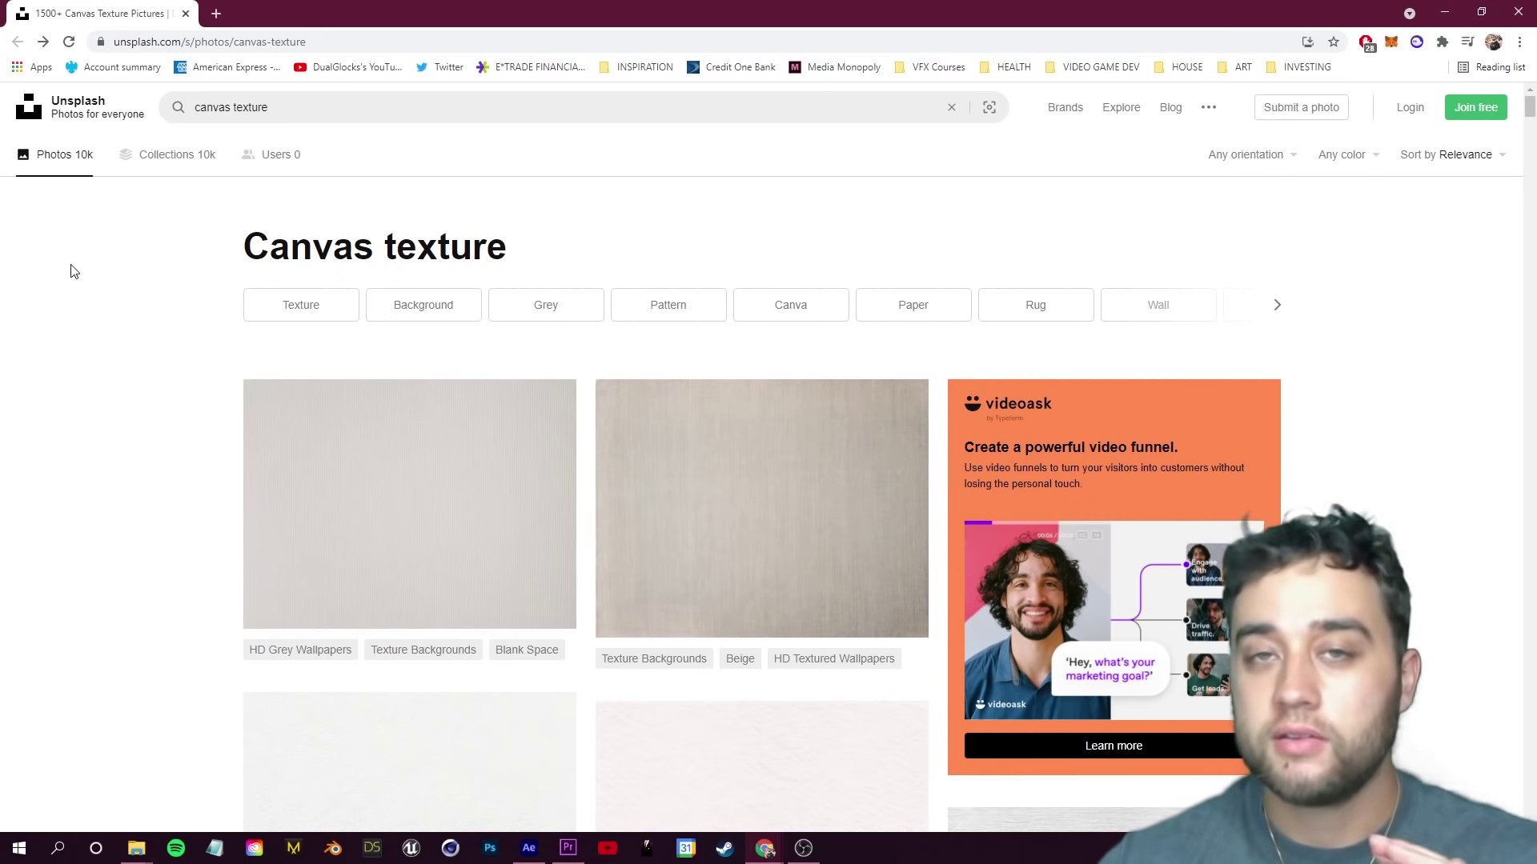
scroll(48, 271, down, 15)
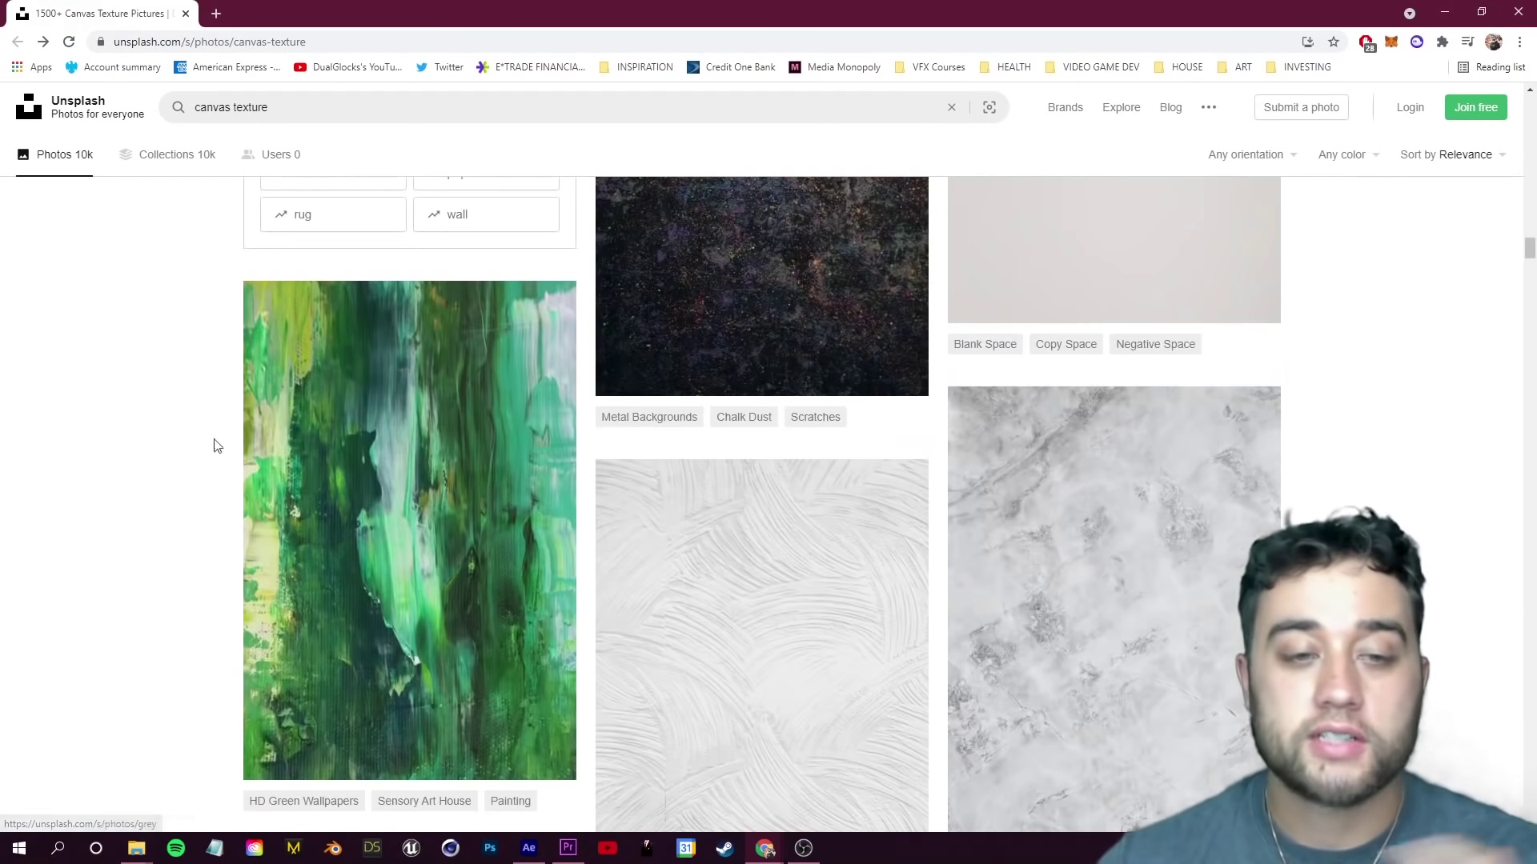
scroll(297, 490, up, 7)
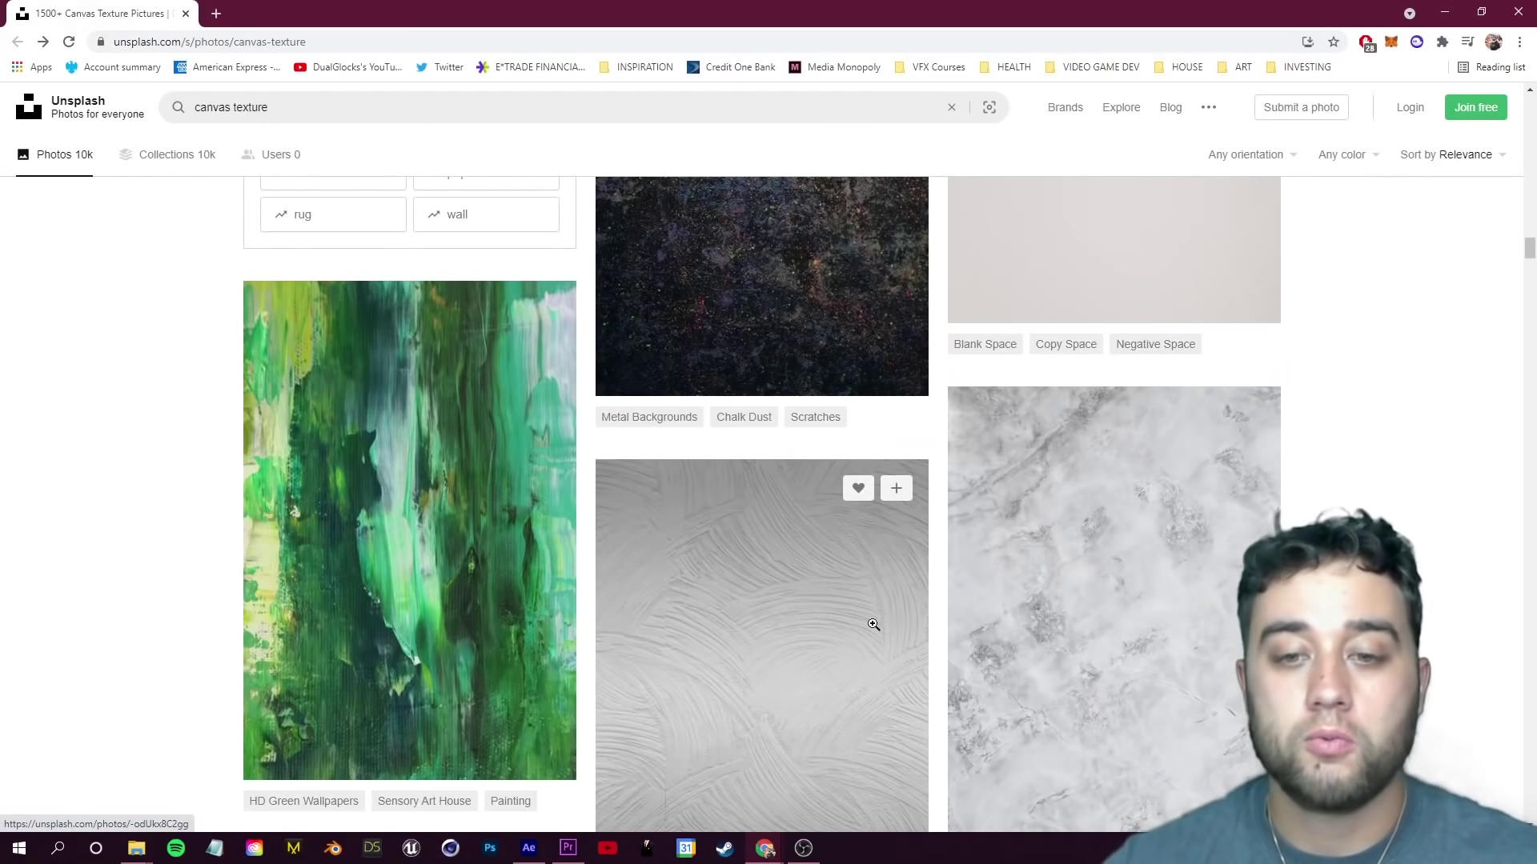
scroll(228, 525, down, 18)
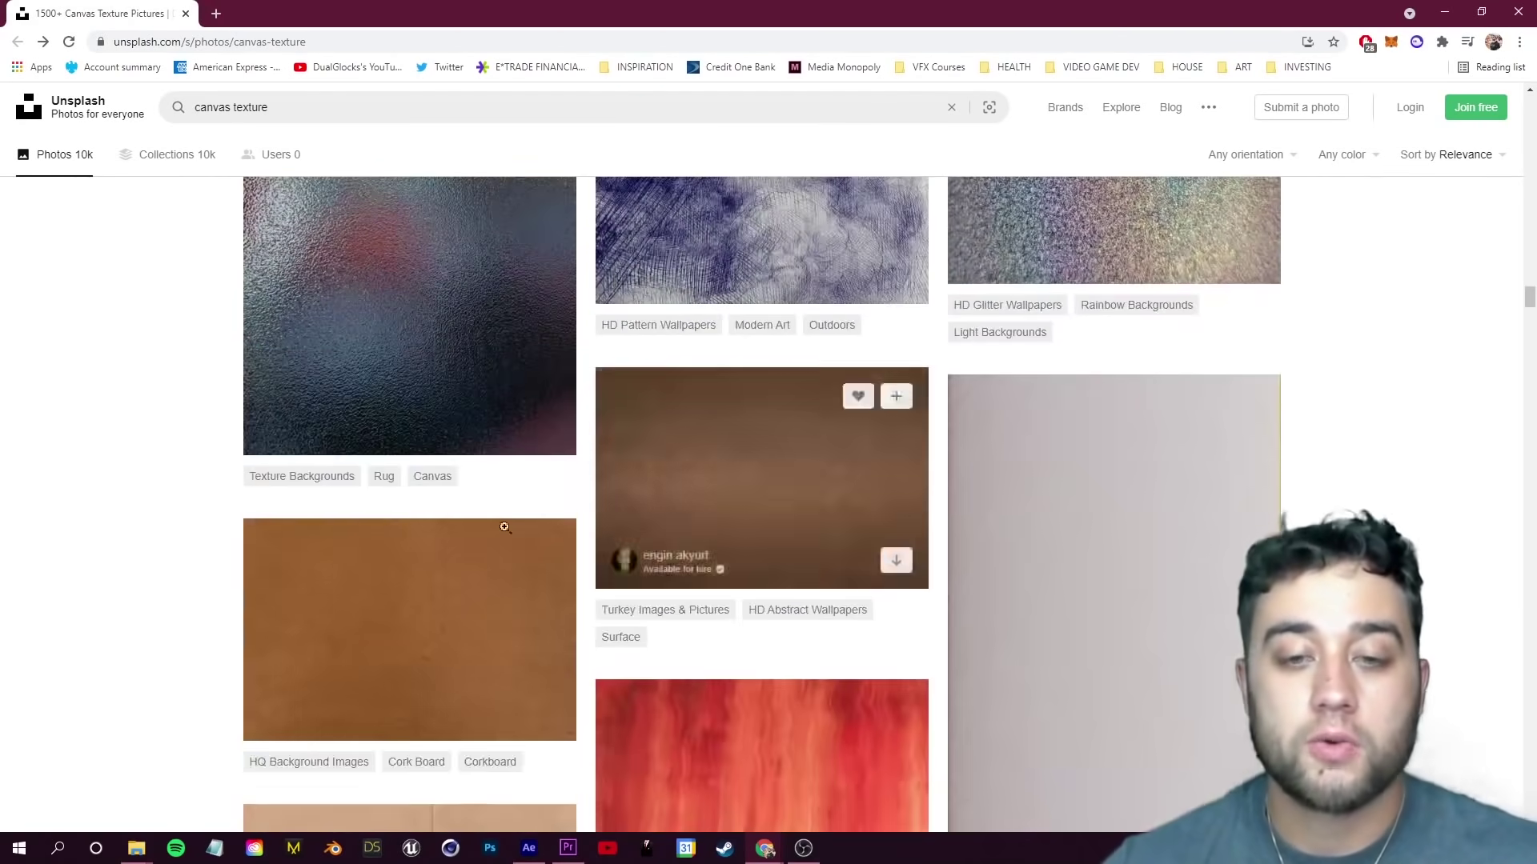
scroll(480, 553, down, 10)
scroll(474, 592, up, 8)
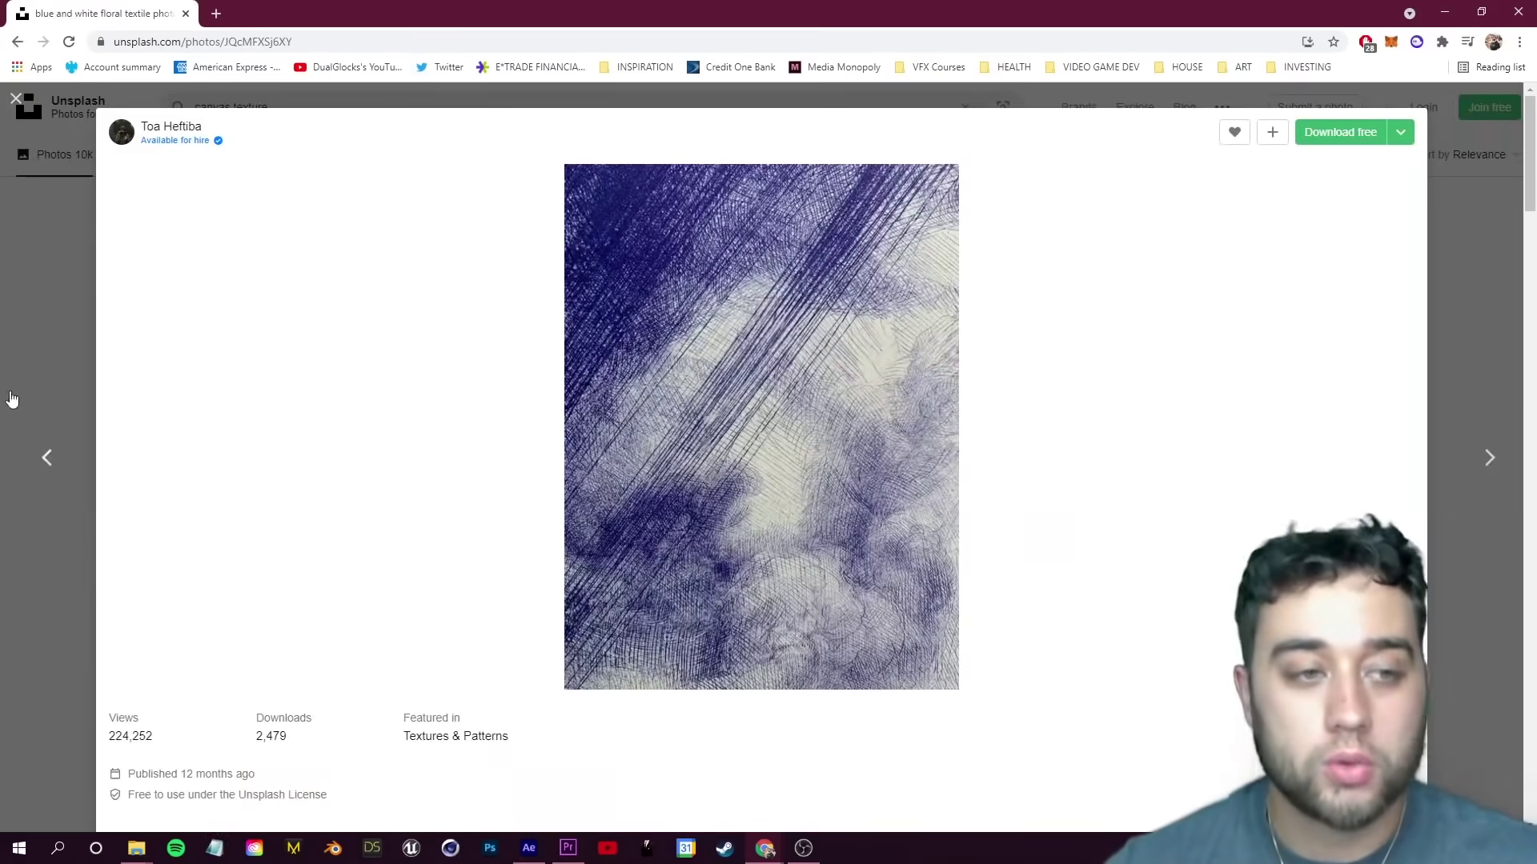
click(10, 401)
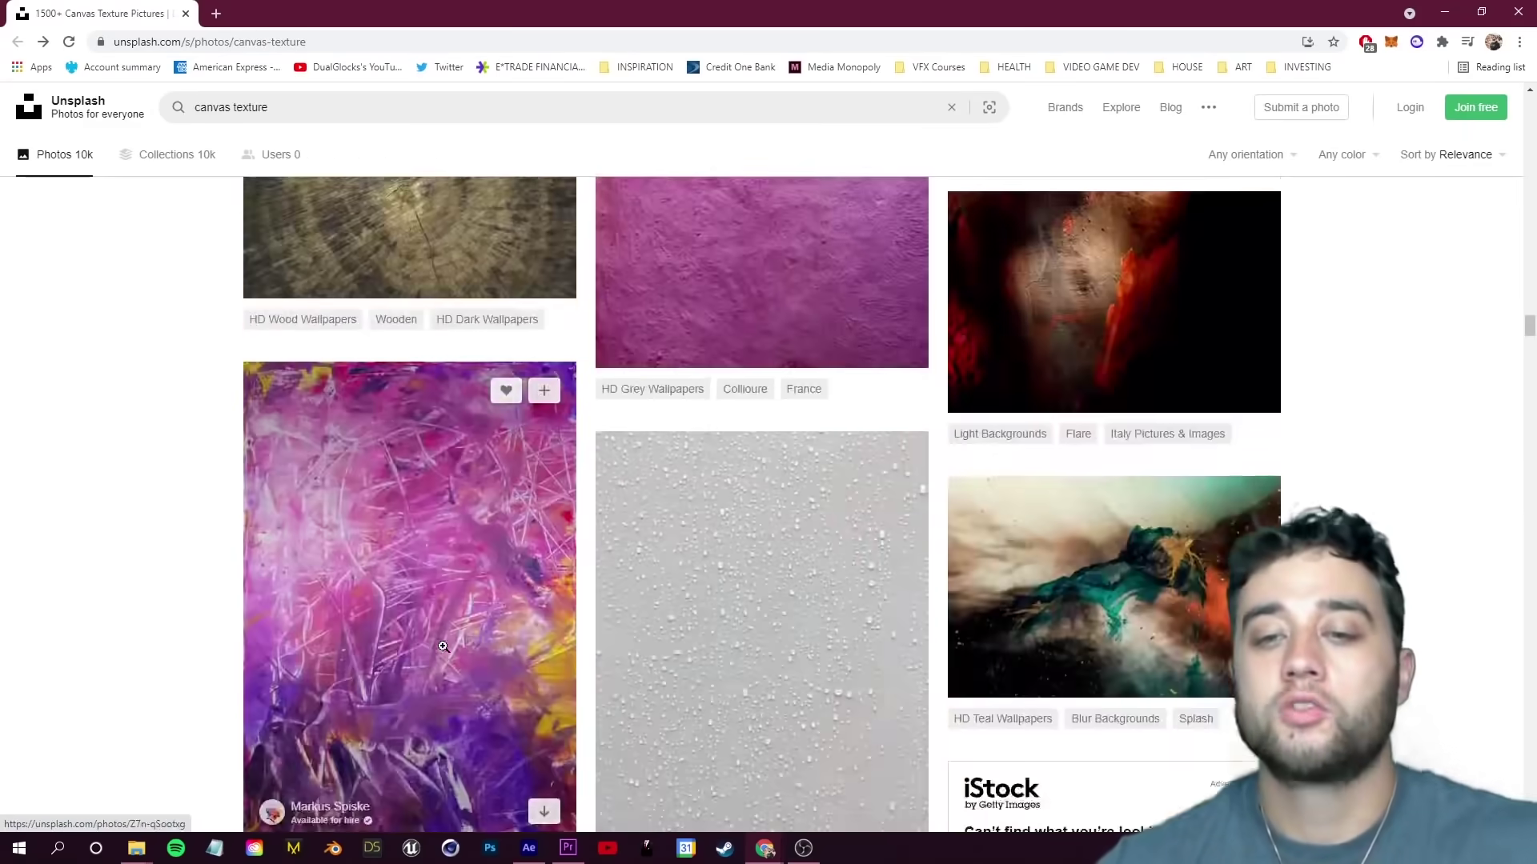
scroll(443, 647, down, 8)
scroll(400, 625, up, 6)
scroll(360, 608, down, 12)
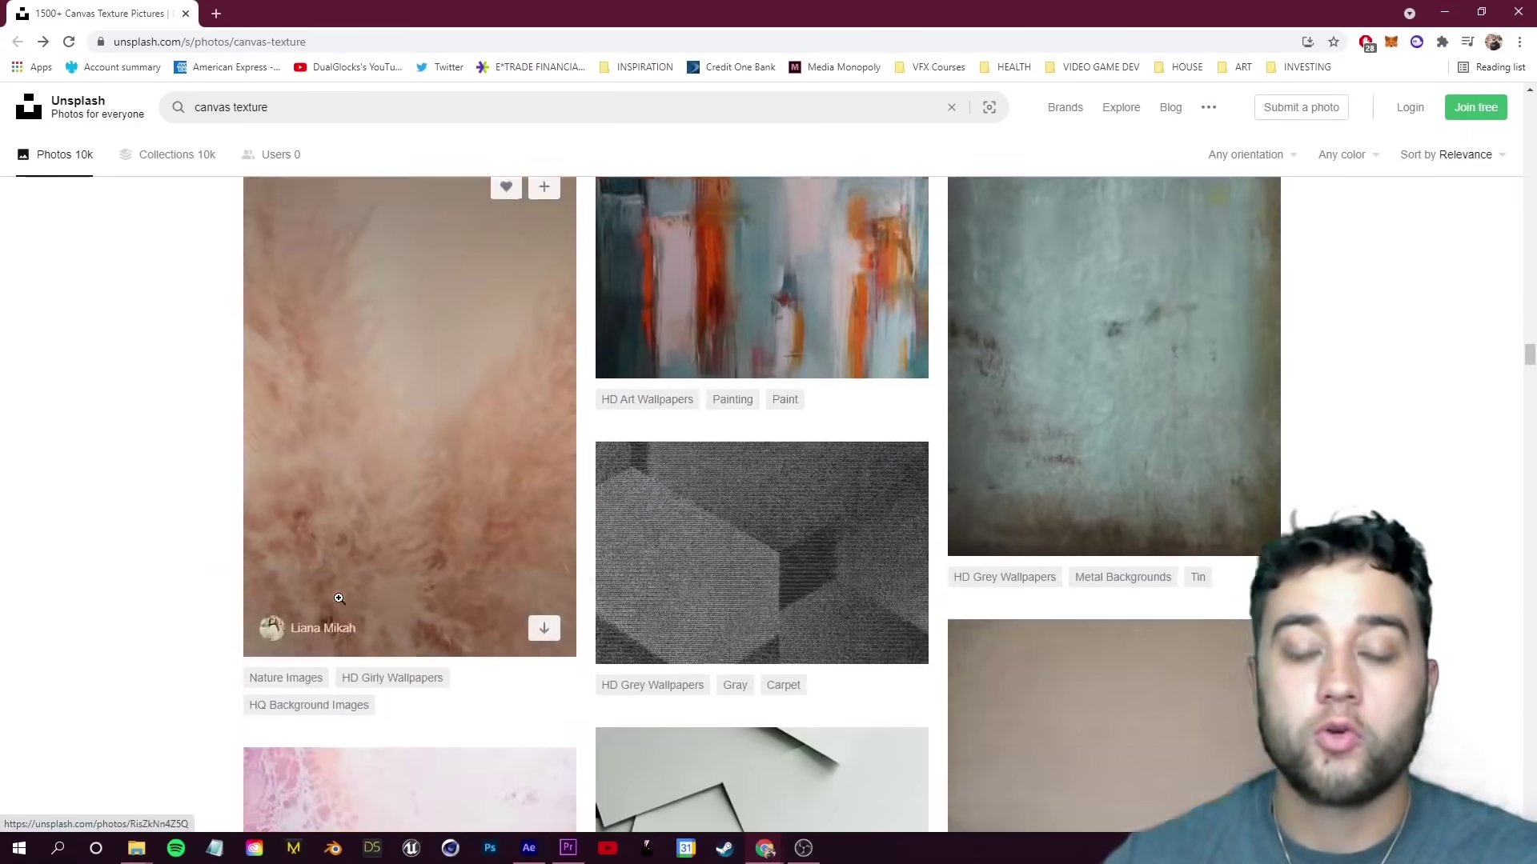
scroll(339, 599, down, 20)
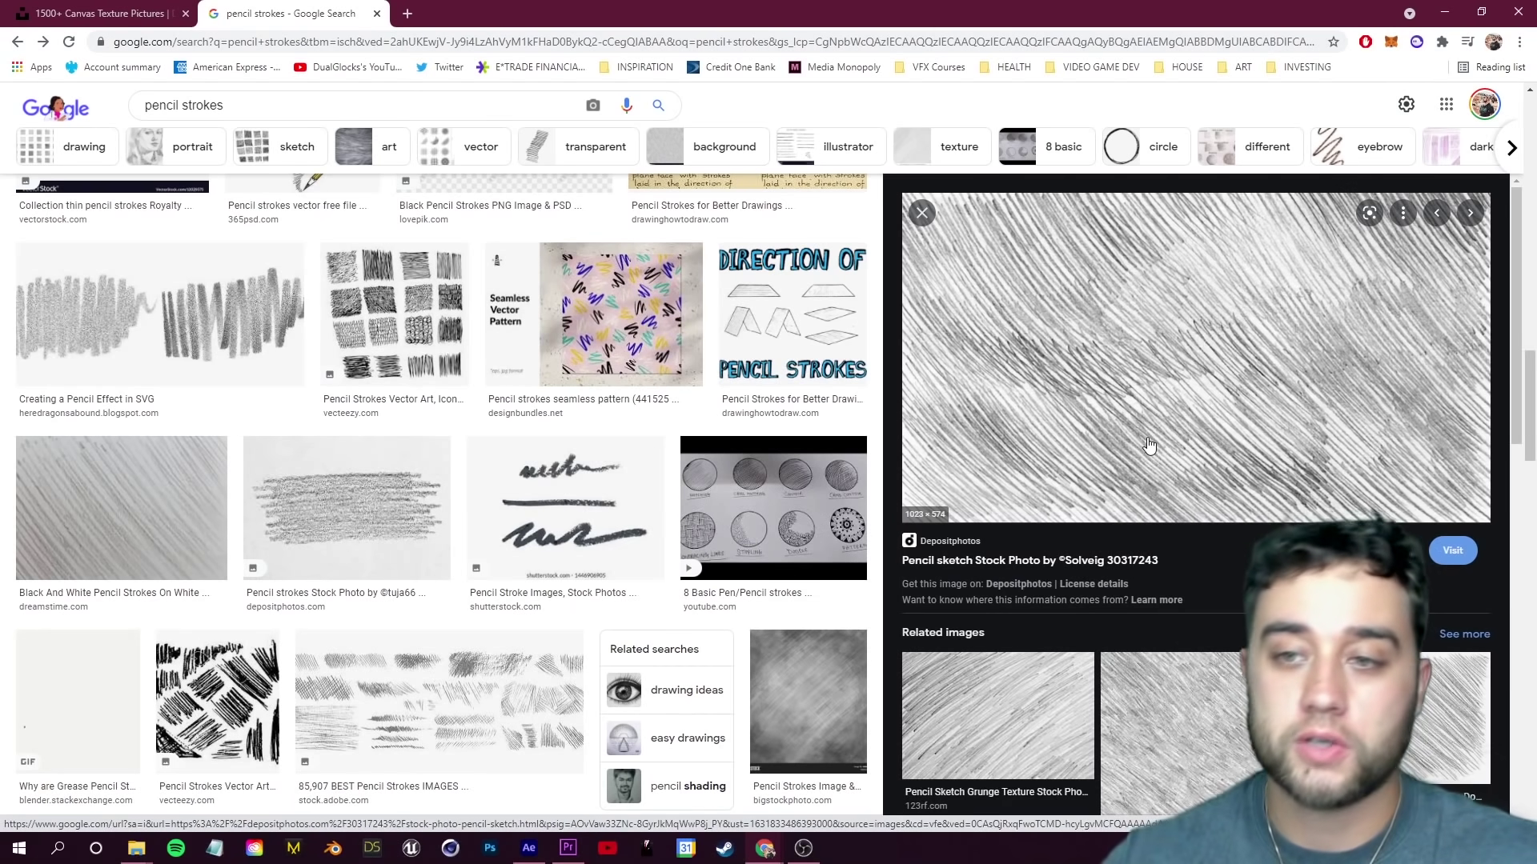
Step: Check the Usage Rights and Size filters for the pencil strokes results, then return to Unsplash
scroll(1148, 445, up, 10)
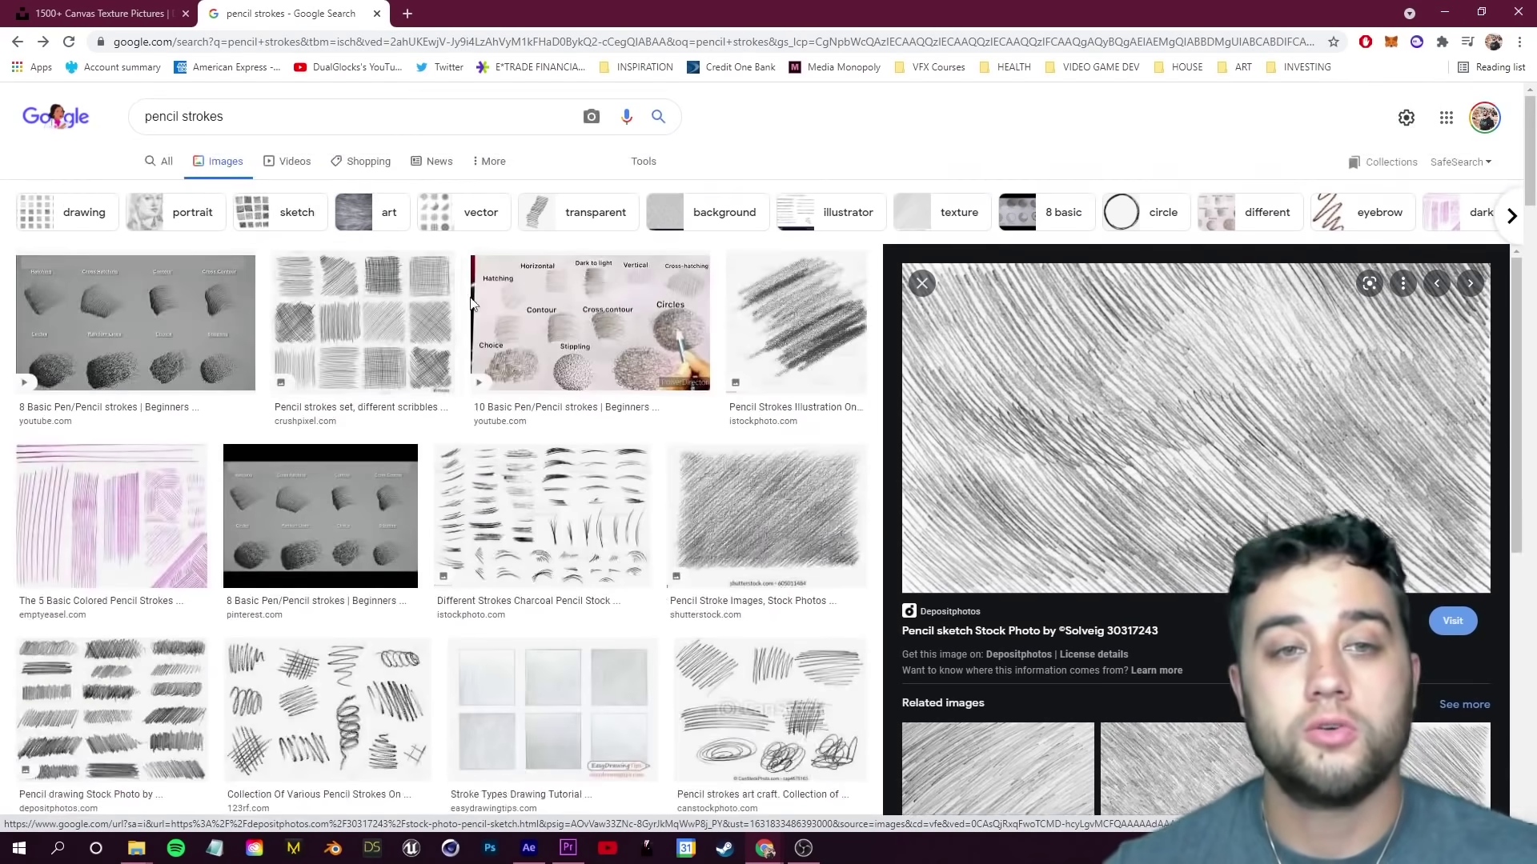
click(653, 178)
click(388, 192)
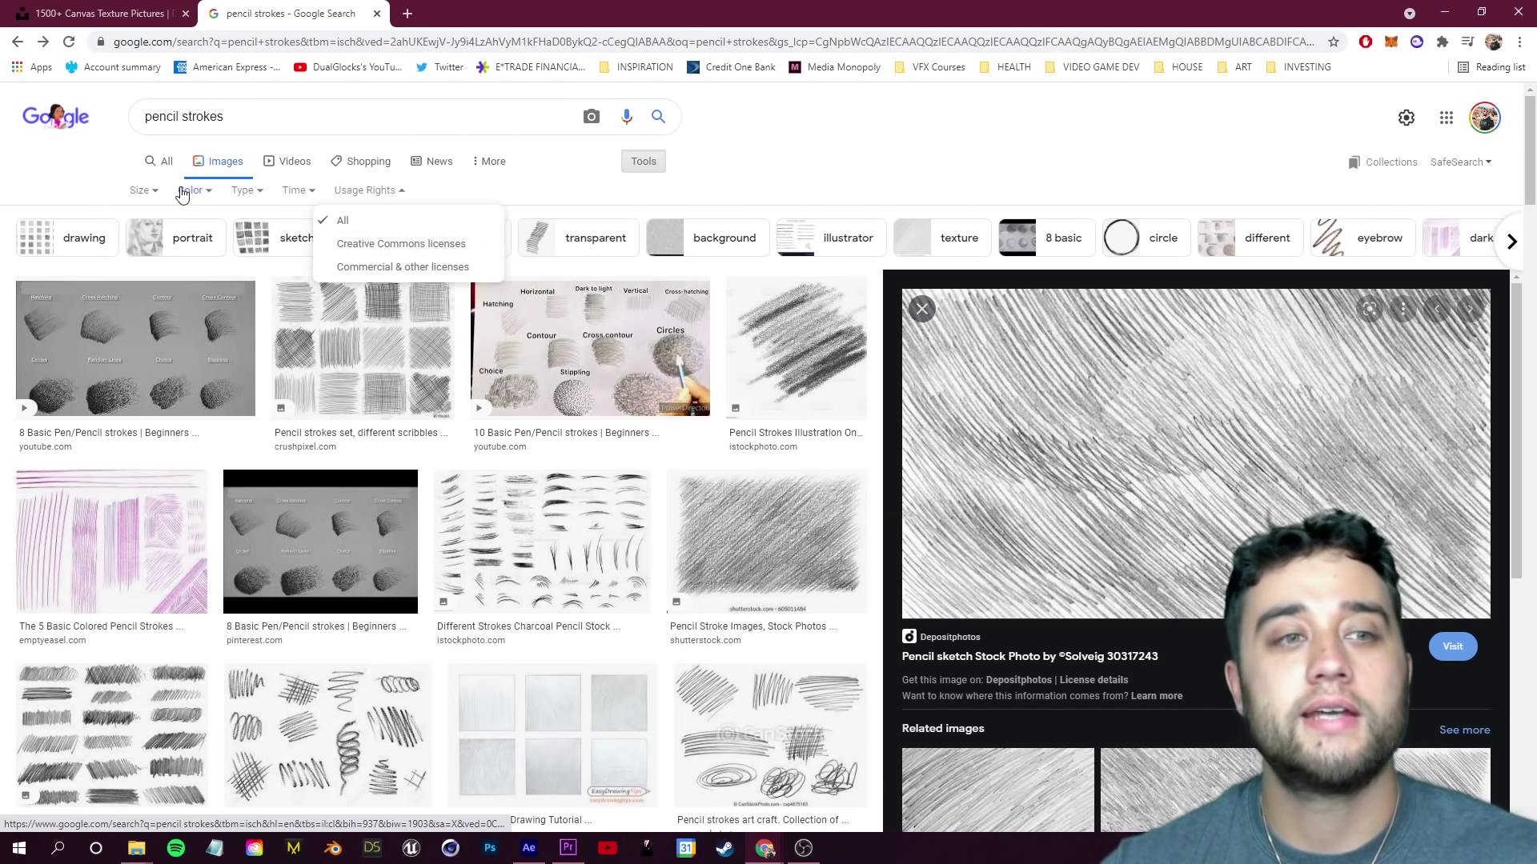
click(149, 192)
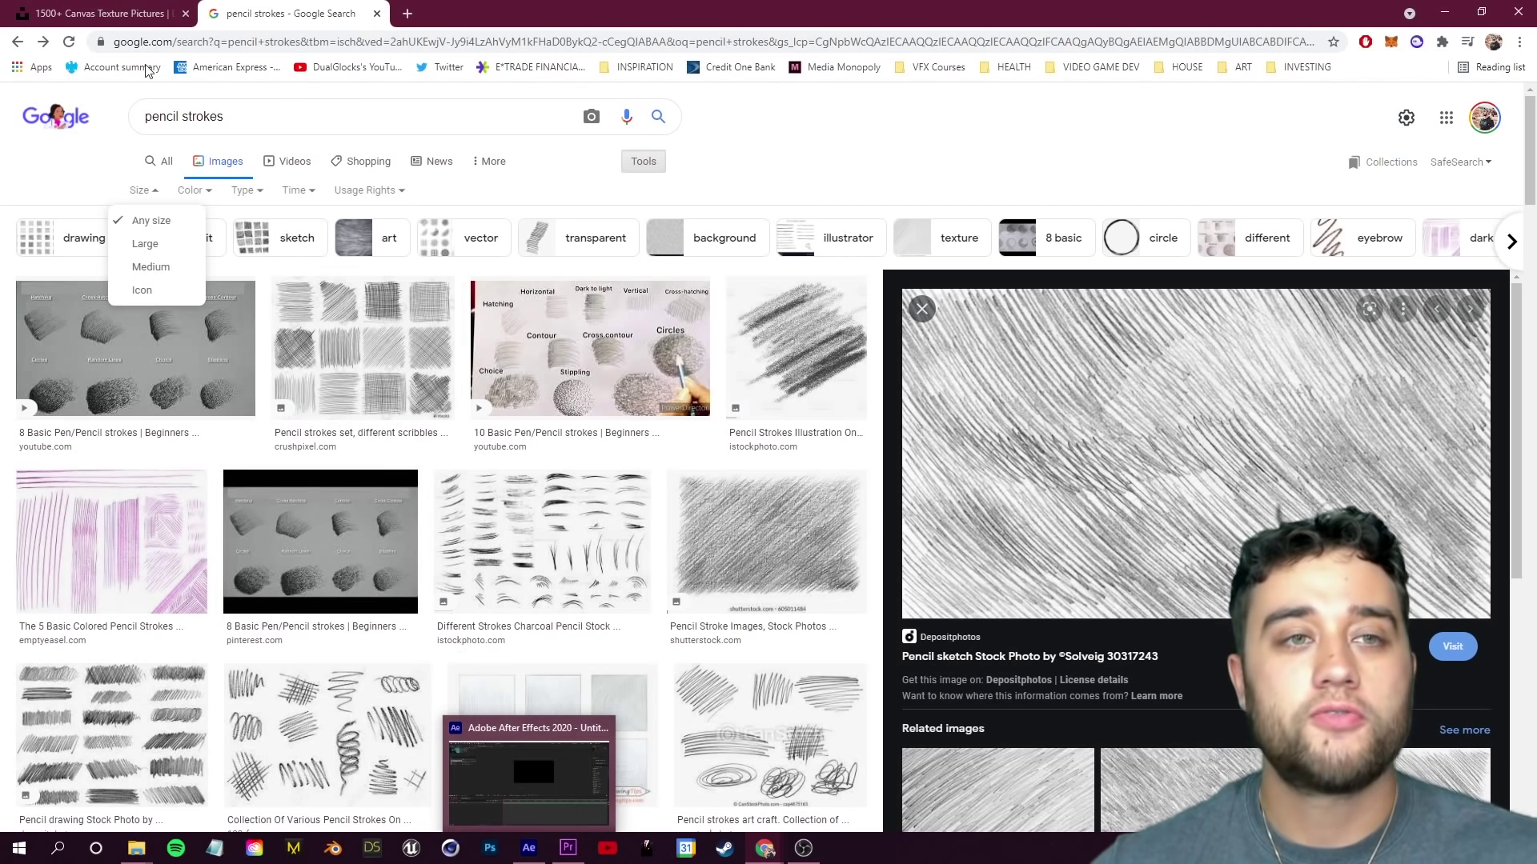
click(96, 12)
scroll(318, 497, down, 10)
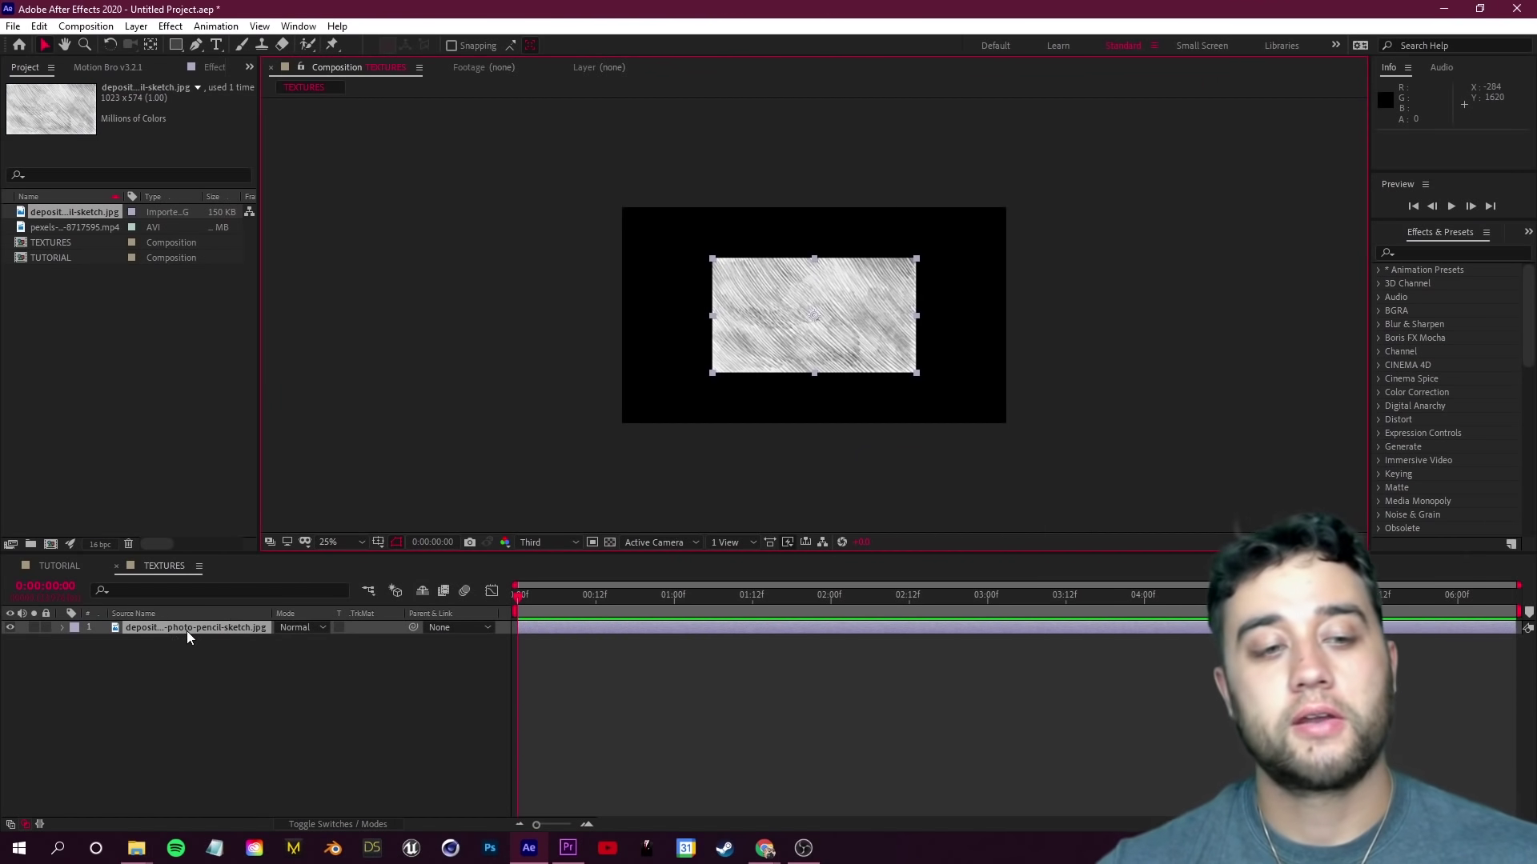
Step: Scale the pencil-sketch image layer up to about 201%
click(189, 634)
key(s)
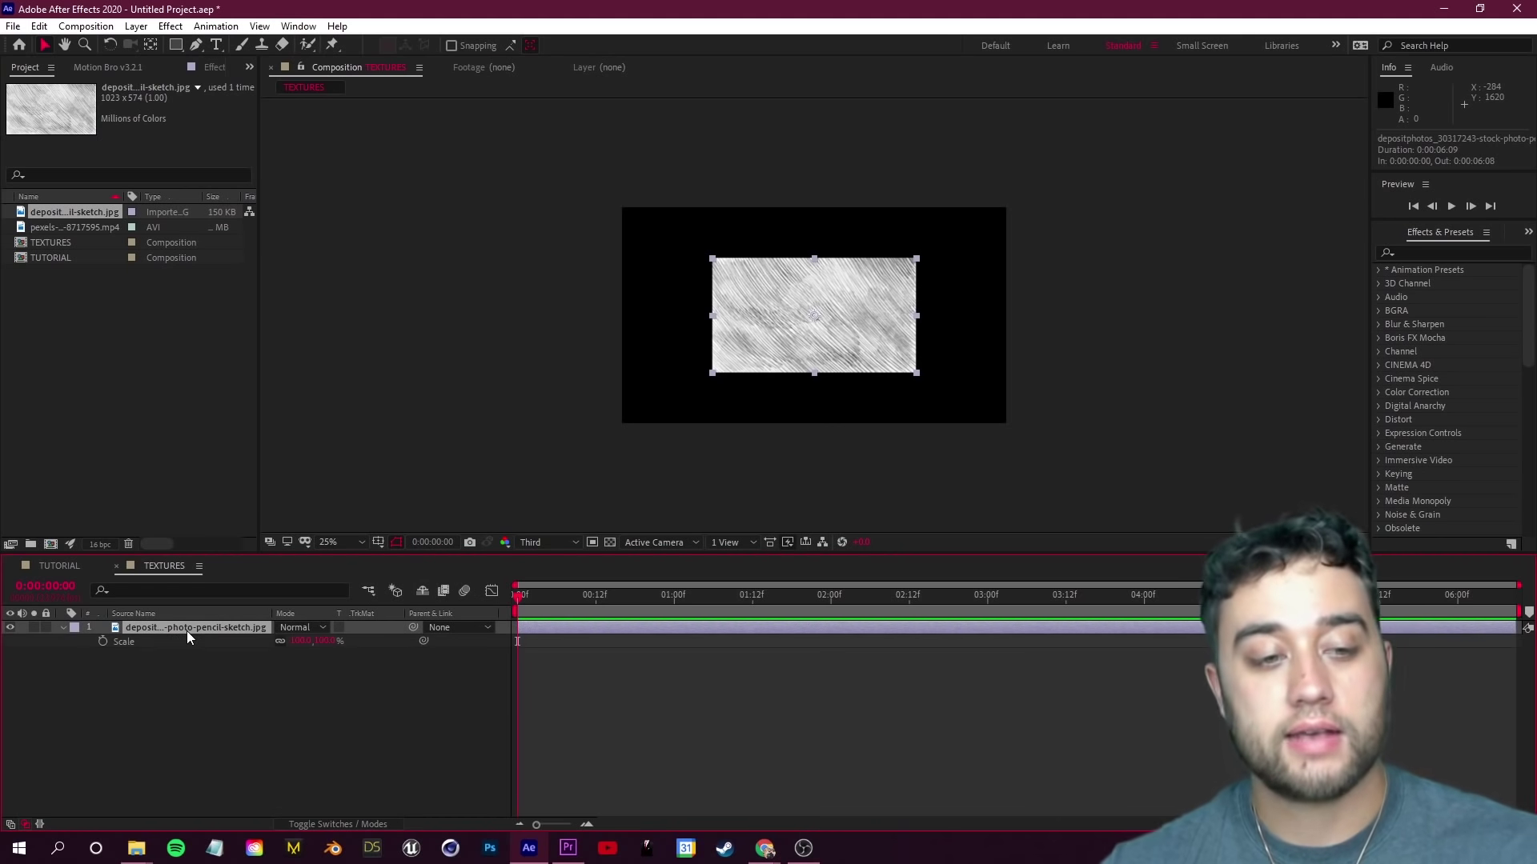
drag(329, 641, 377, 641)
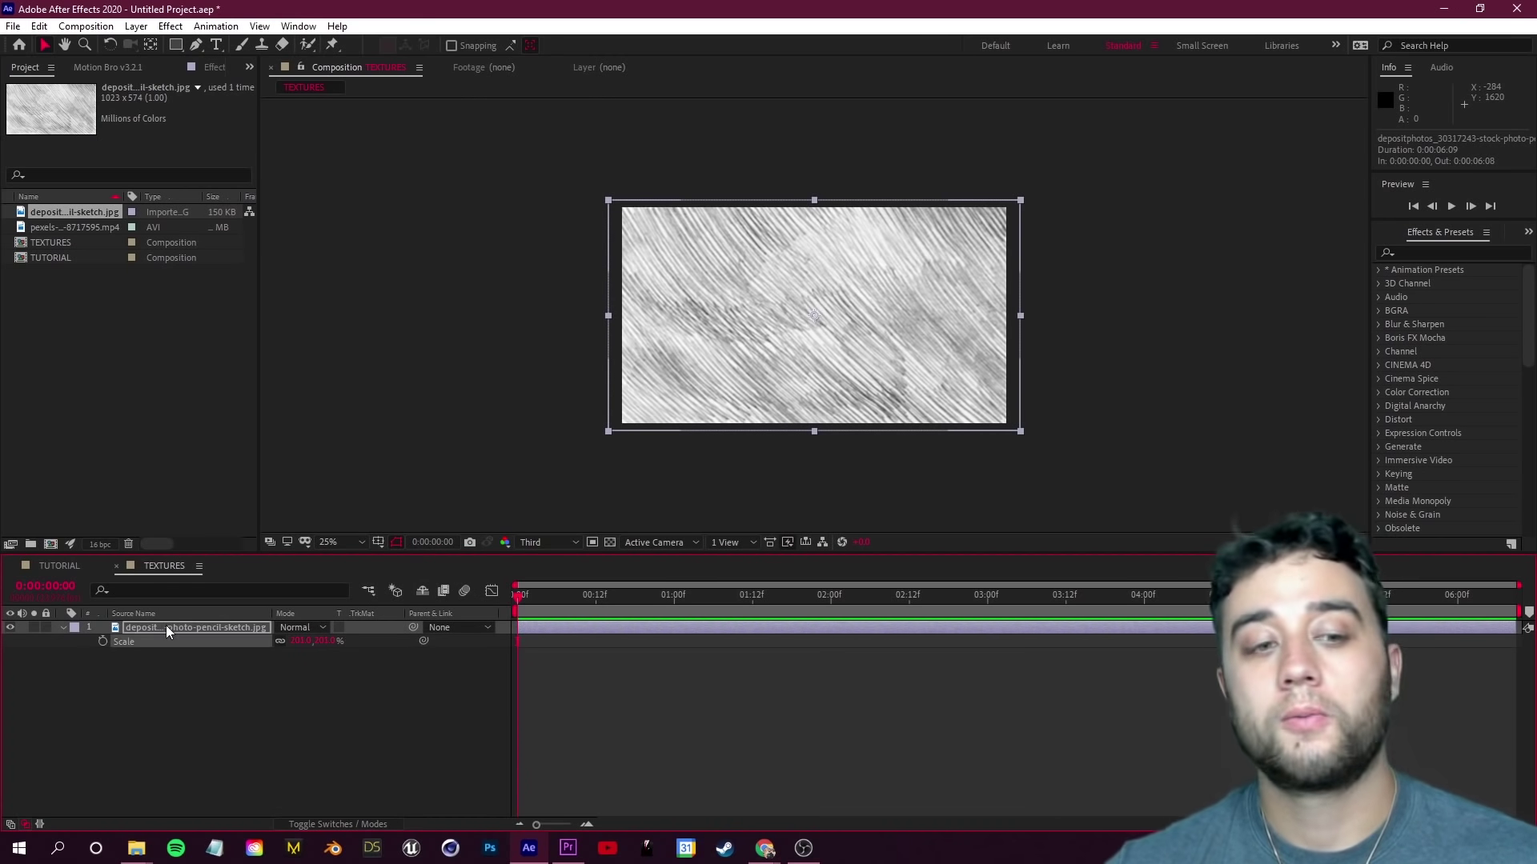
Step: Pre-compose the layer with Move all attributes into a new composition
right_click(168, 631)
click(240, 538)
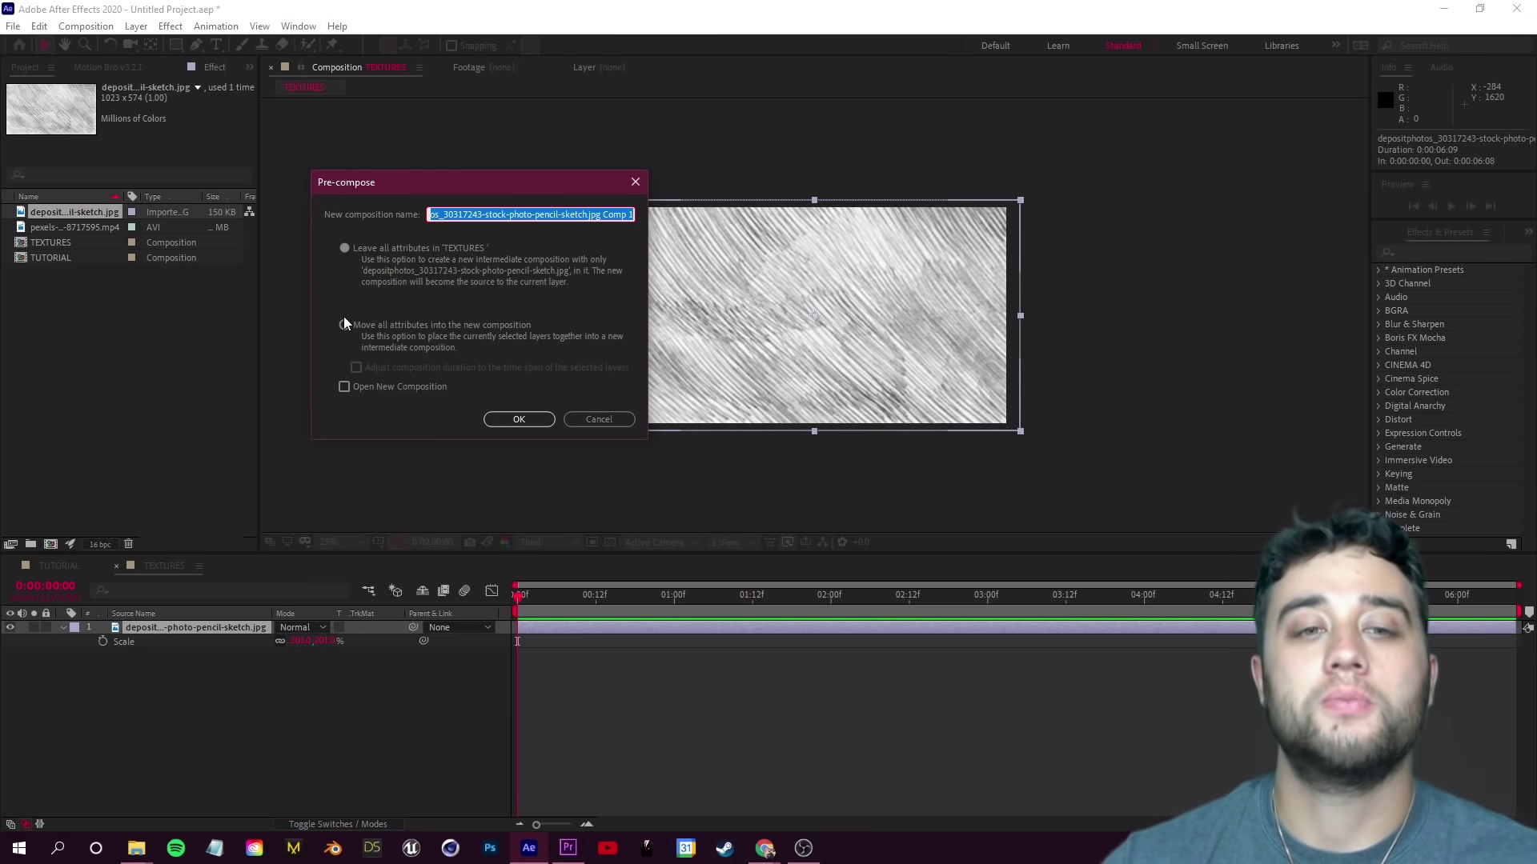
click(345, 324)
click(519, 419)
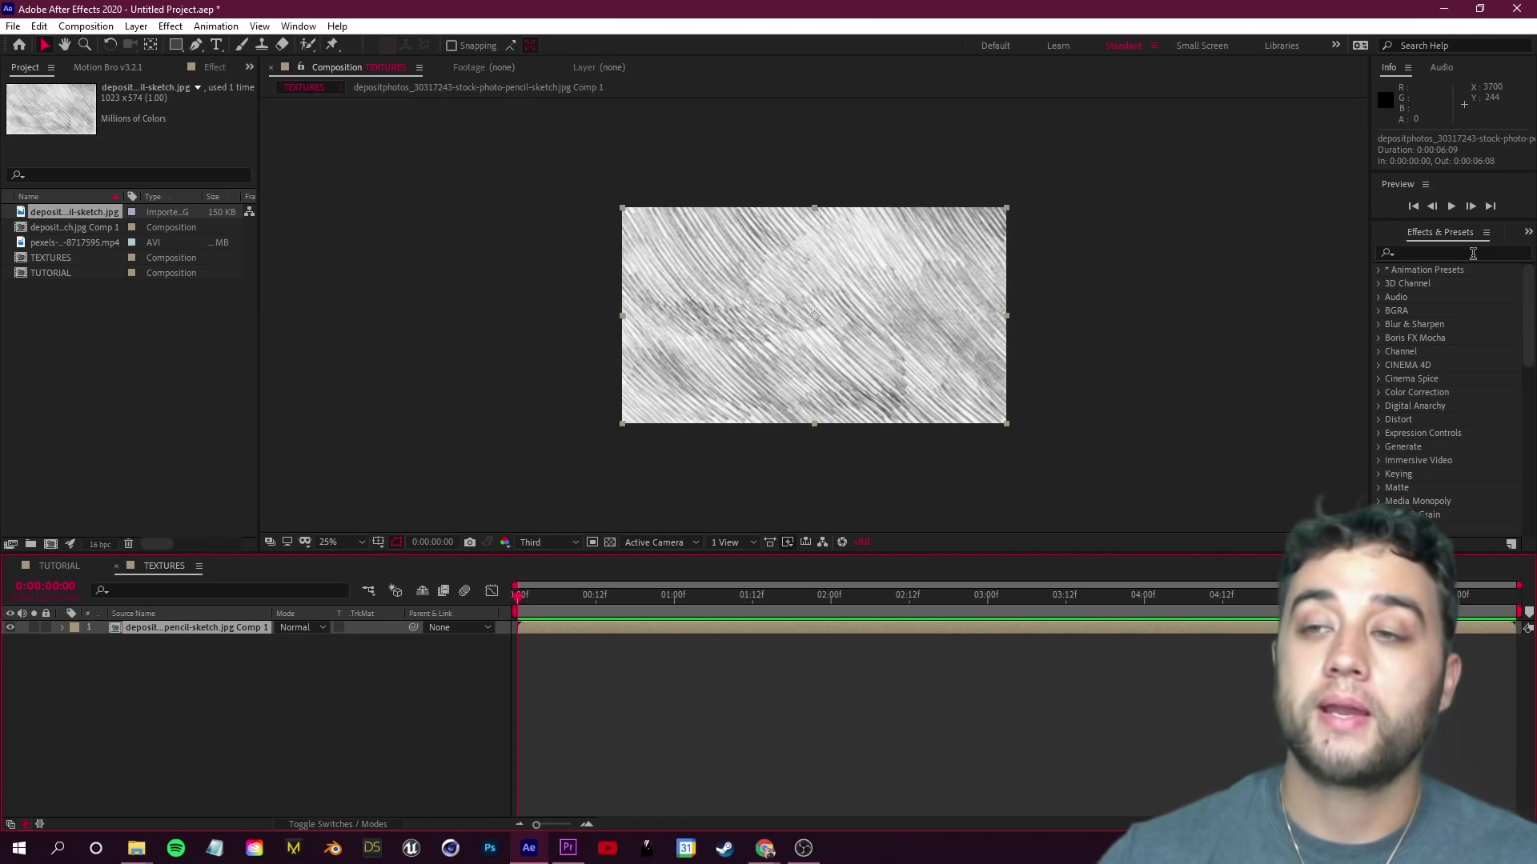
Step: Search 'rep' in Effects & Presets and apply CC RepeTile to the sketch layer
click(1447, 254)
text(rep)
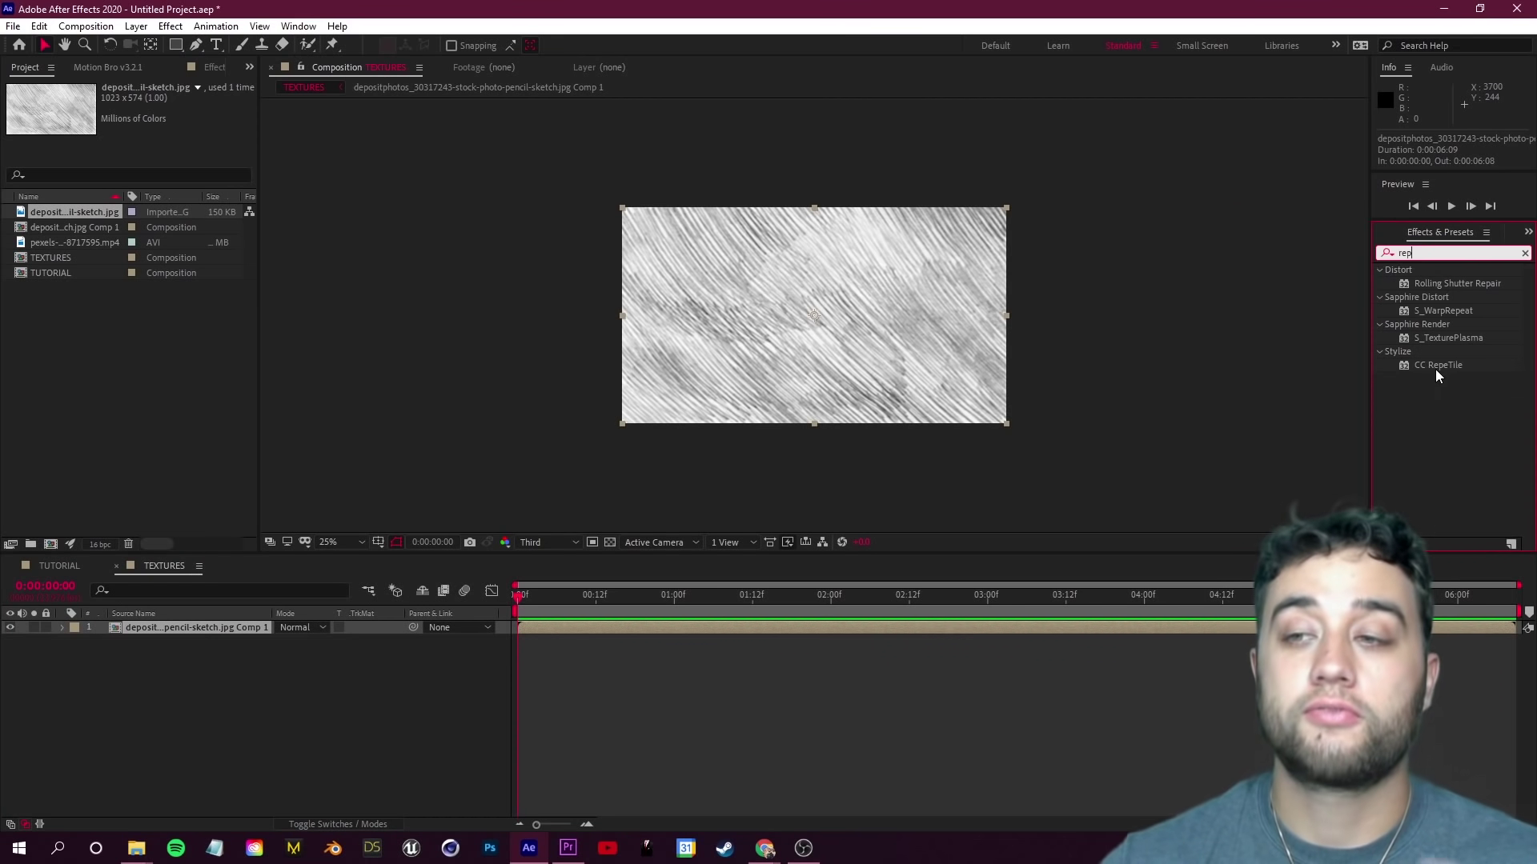
click(1438, 365)
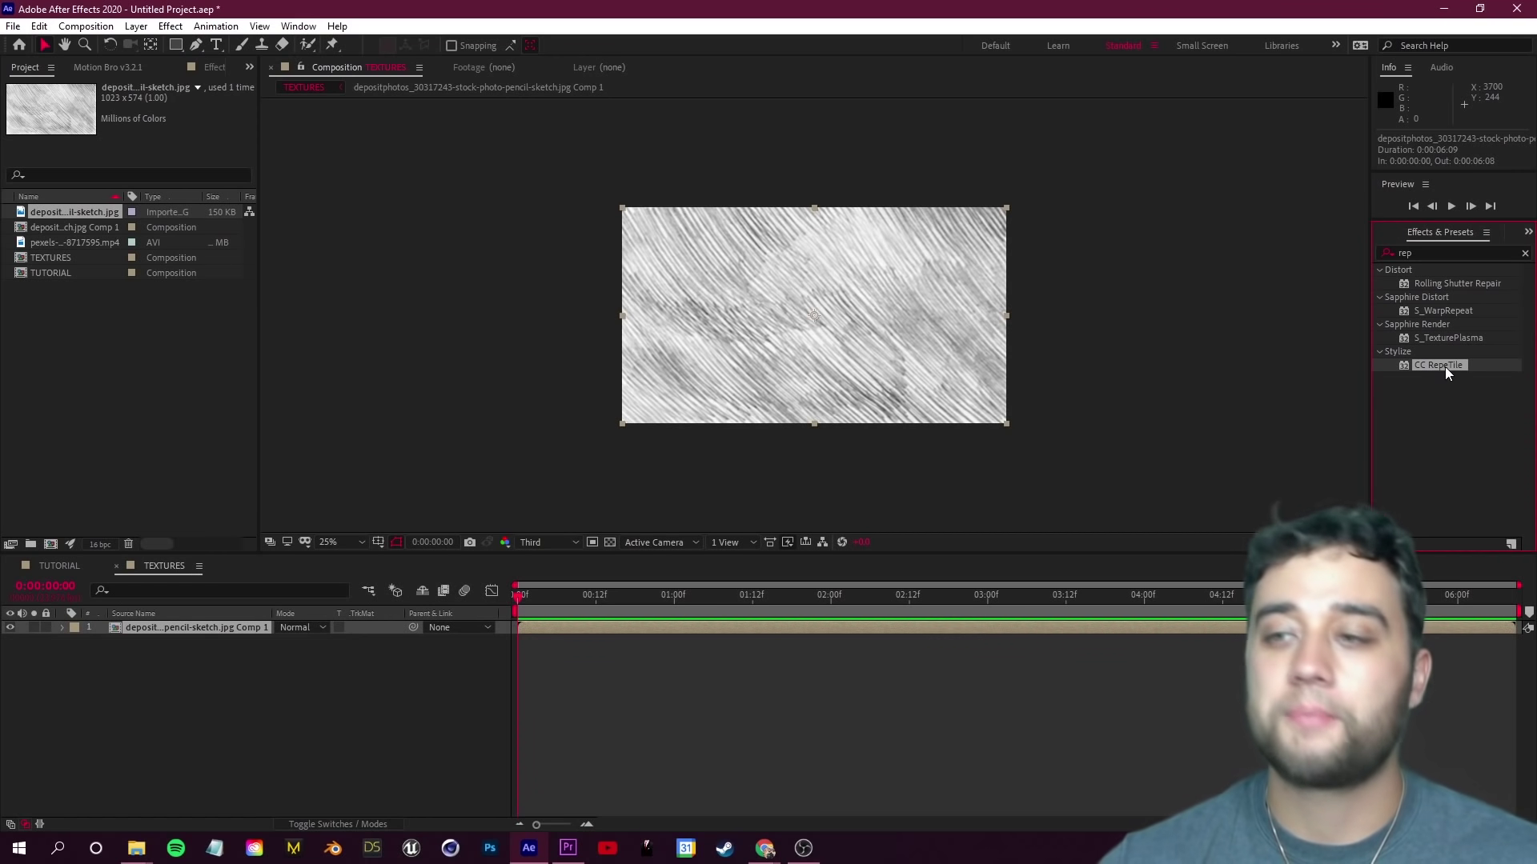
drag(1444, 368, 164, 641)
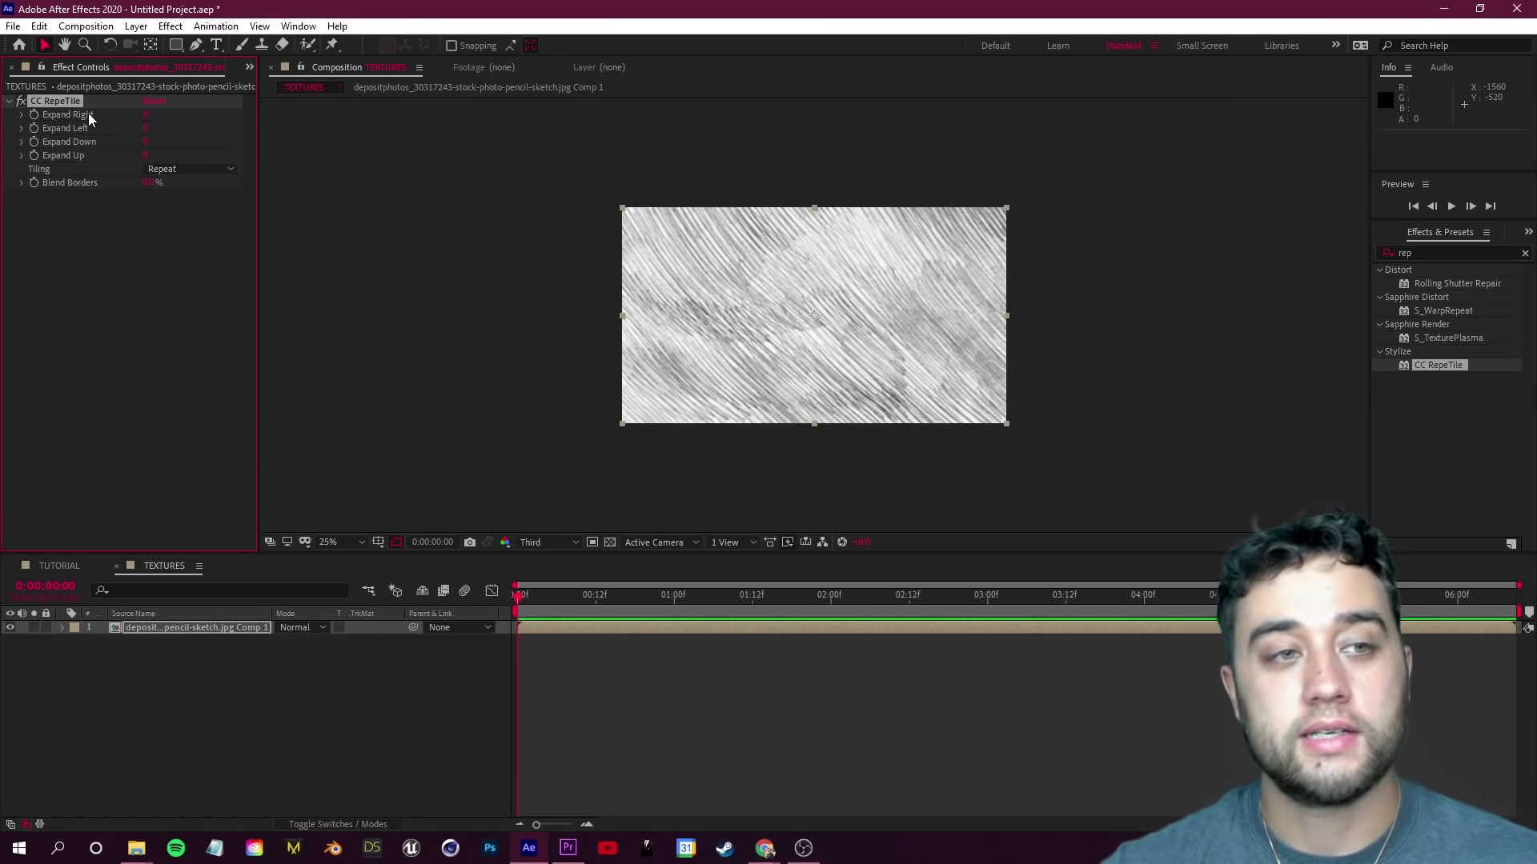
Step: Set CC RepeTile's Expand Right, Left, Down and Up to 4000, and raise Blend Borders slightly
click(145, 115)
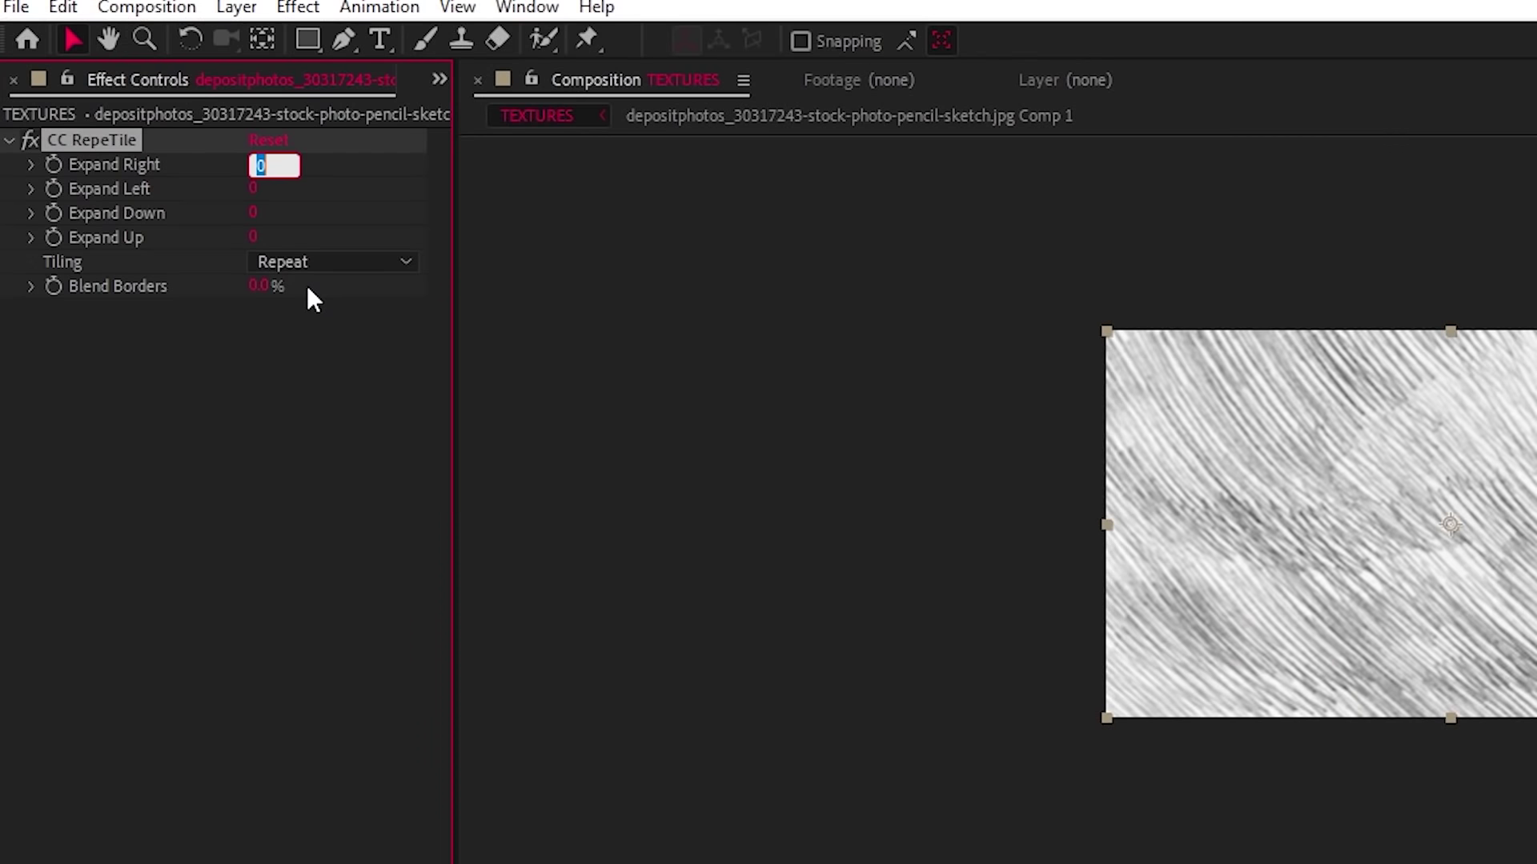
text(4000)
key(Return)
click(265, 163)
key(ctrl+c)
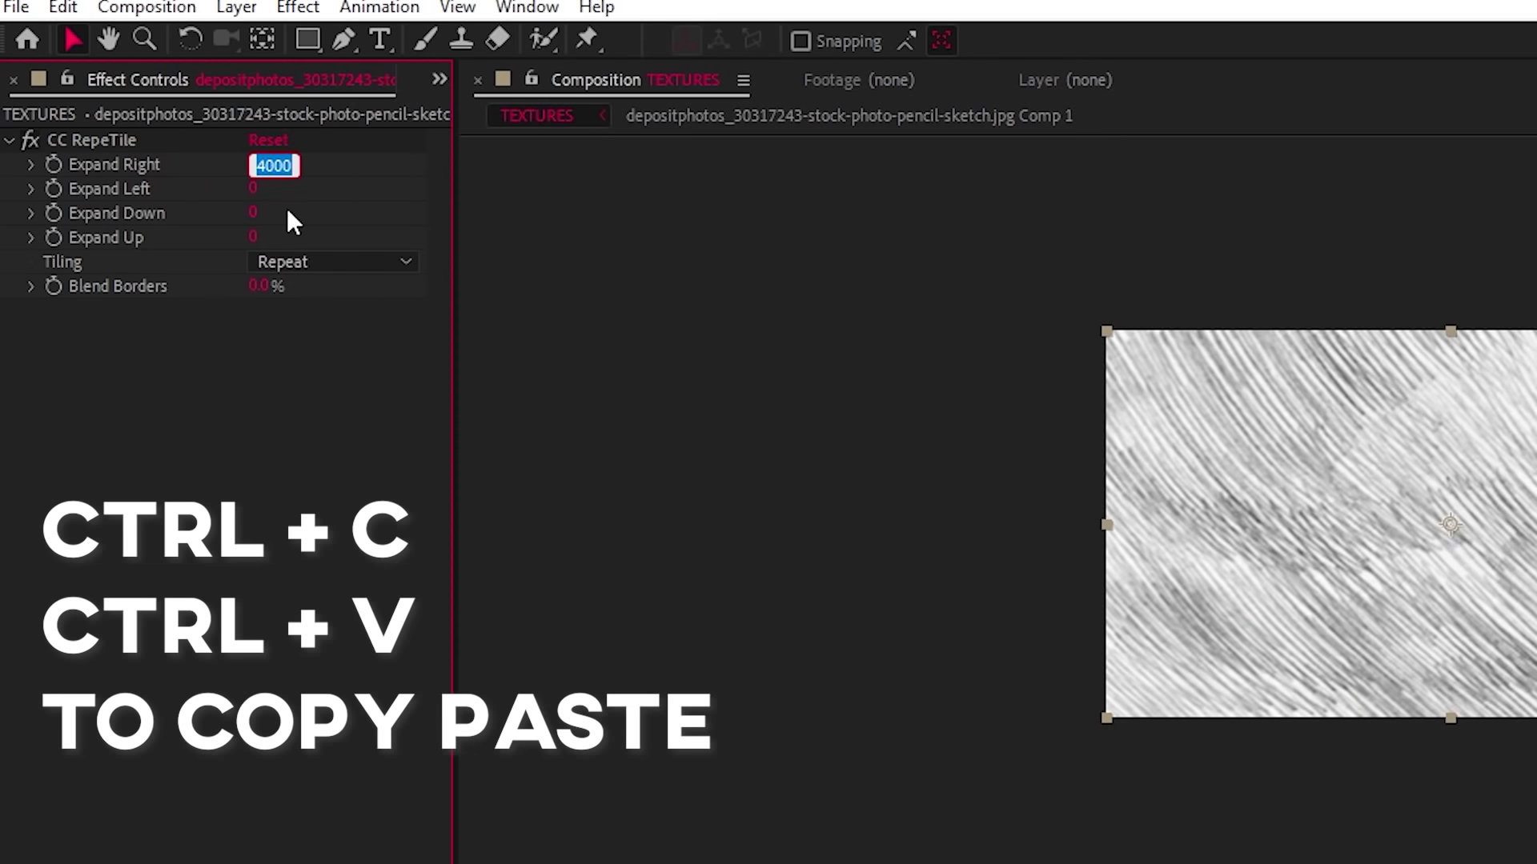
click(252, 189)
key(ctrl+v)
key(Tab)
key(ctrl+v)
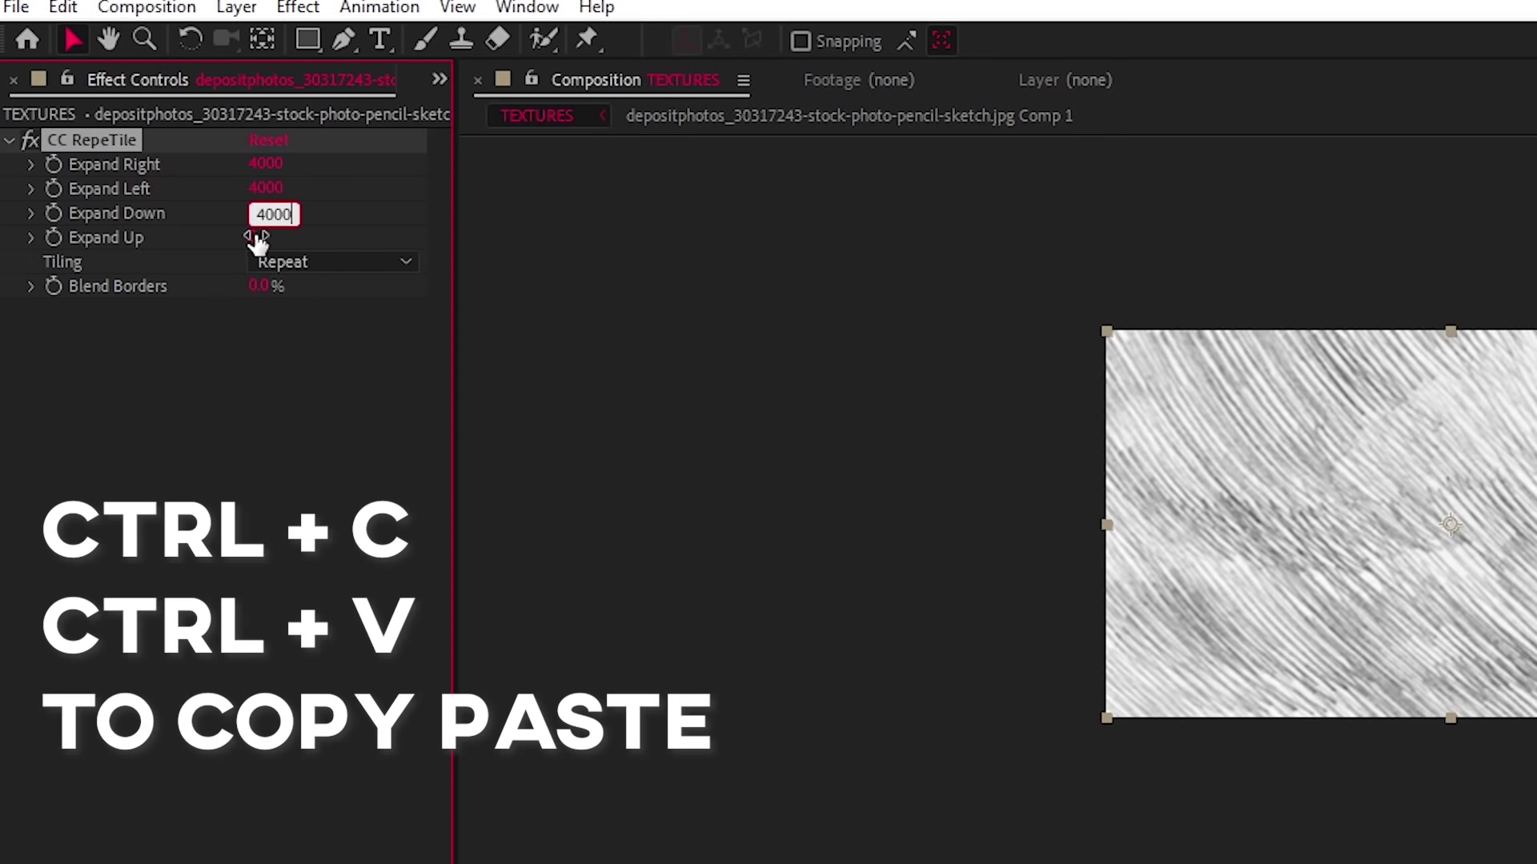
key(Tab)
key(ctrl+v)
click(238, 448)
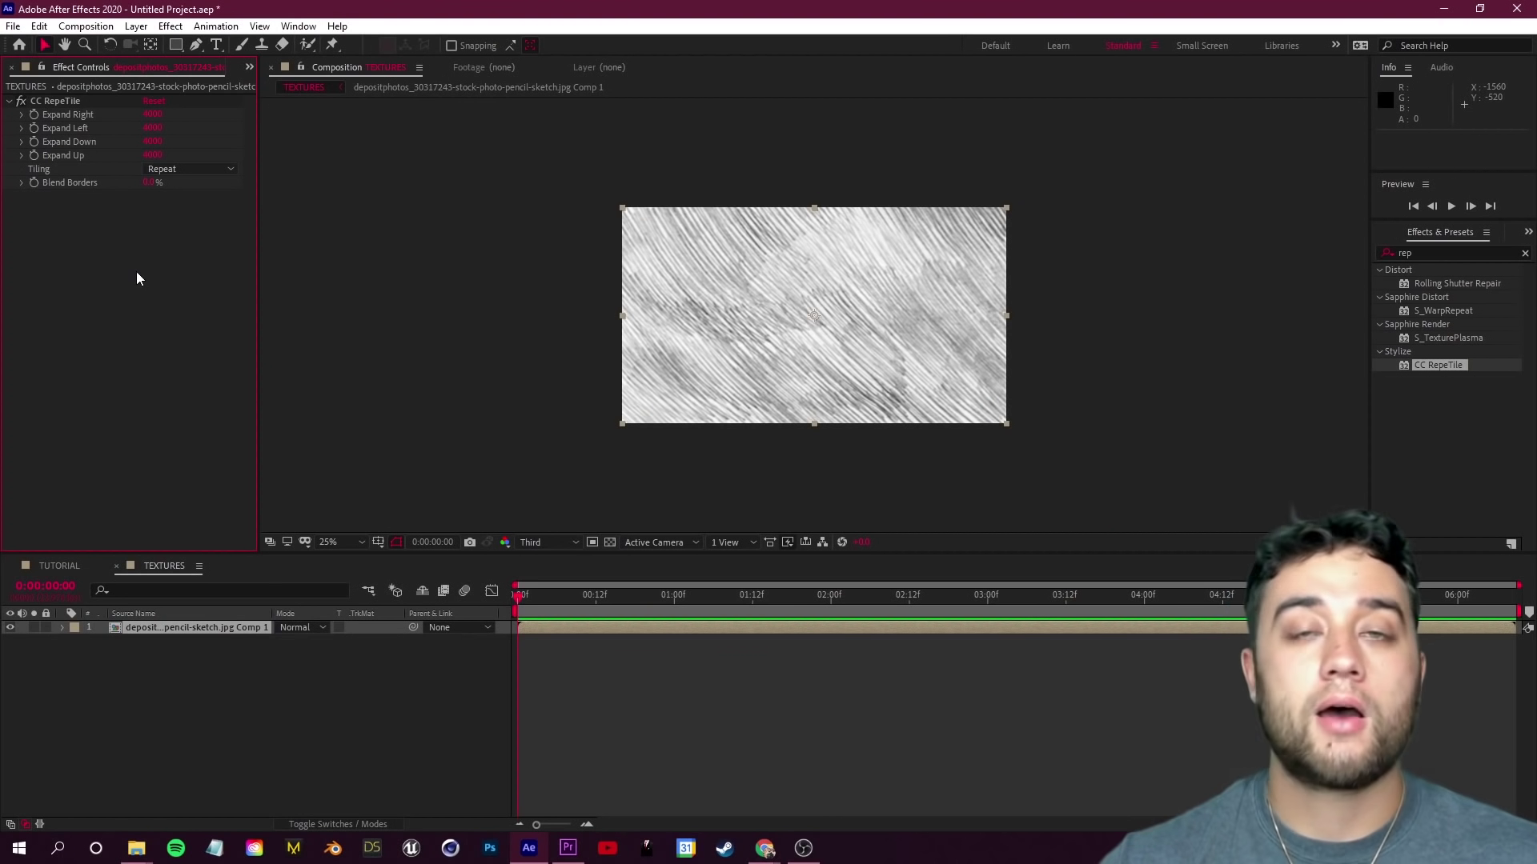
click(23, 183)
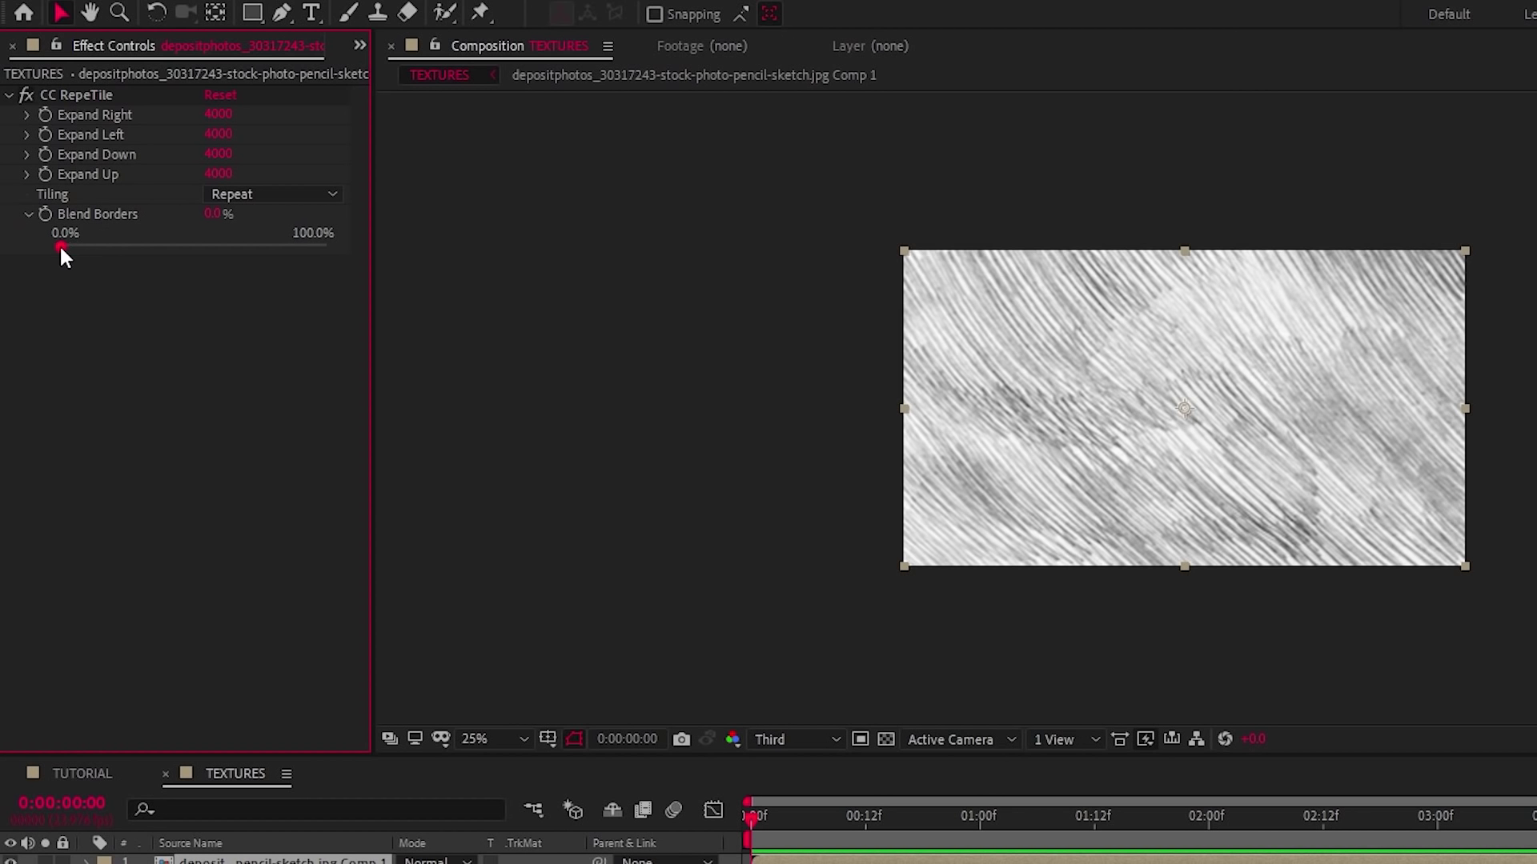
drag(62, 245, 70, 247)
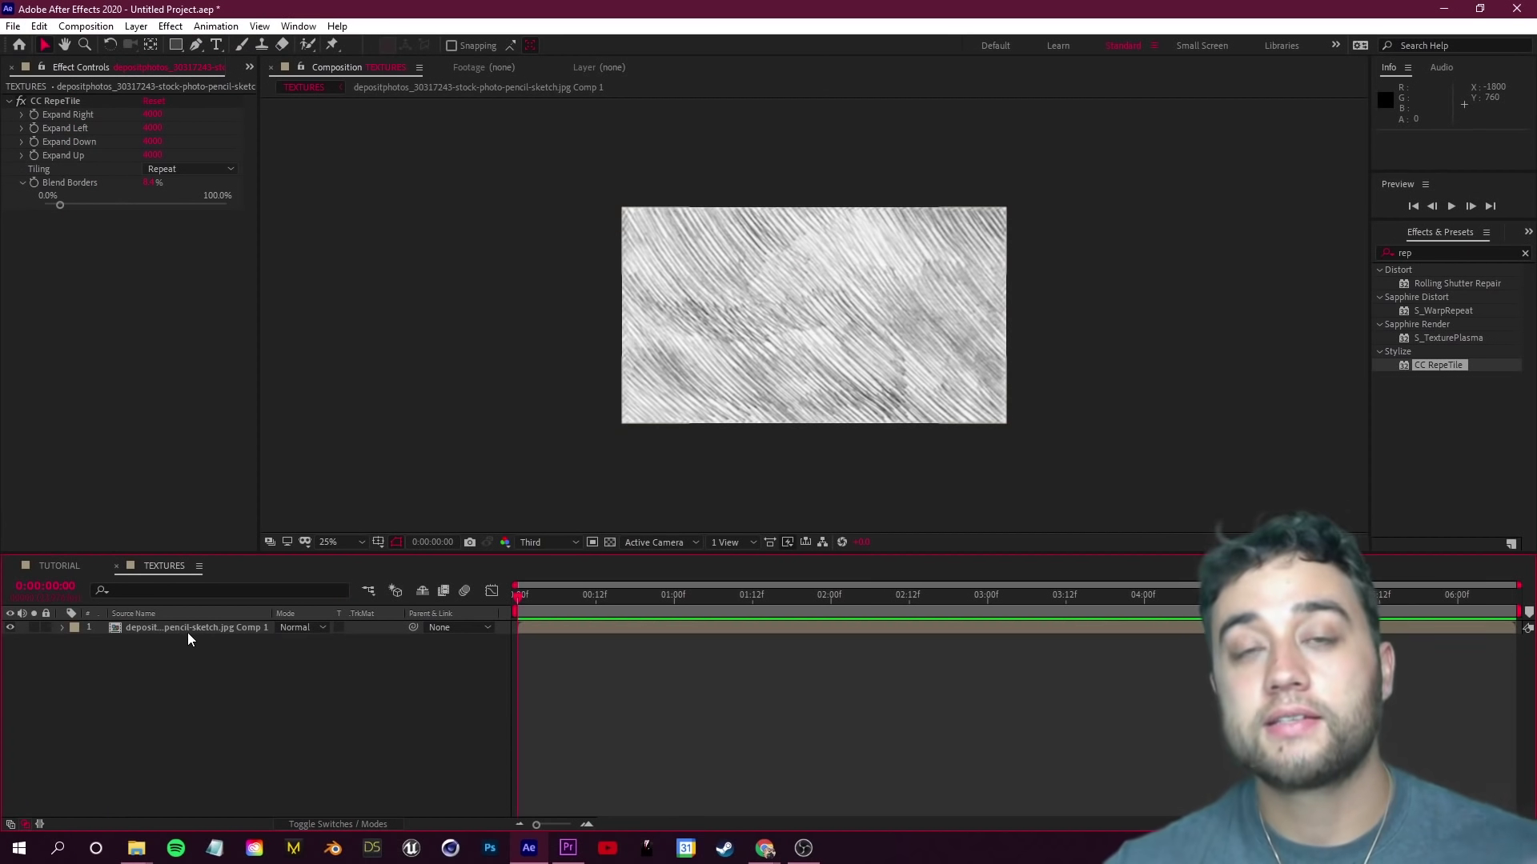
Step: Scale the sketch layer down to 44% so it tiles, and toggle the effect to compare
click(188, 632)
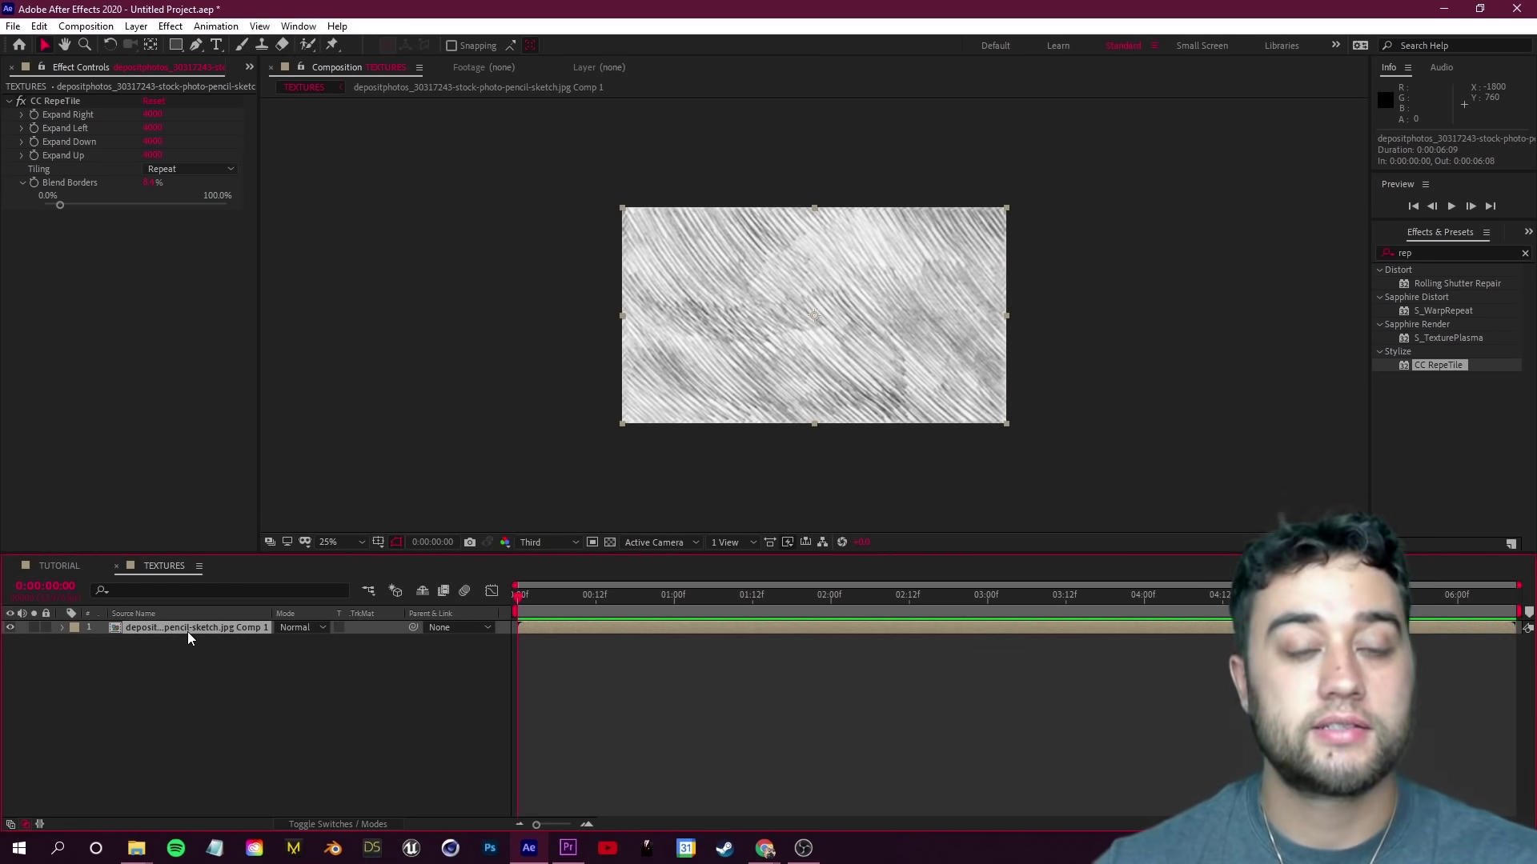
key(s)
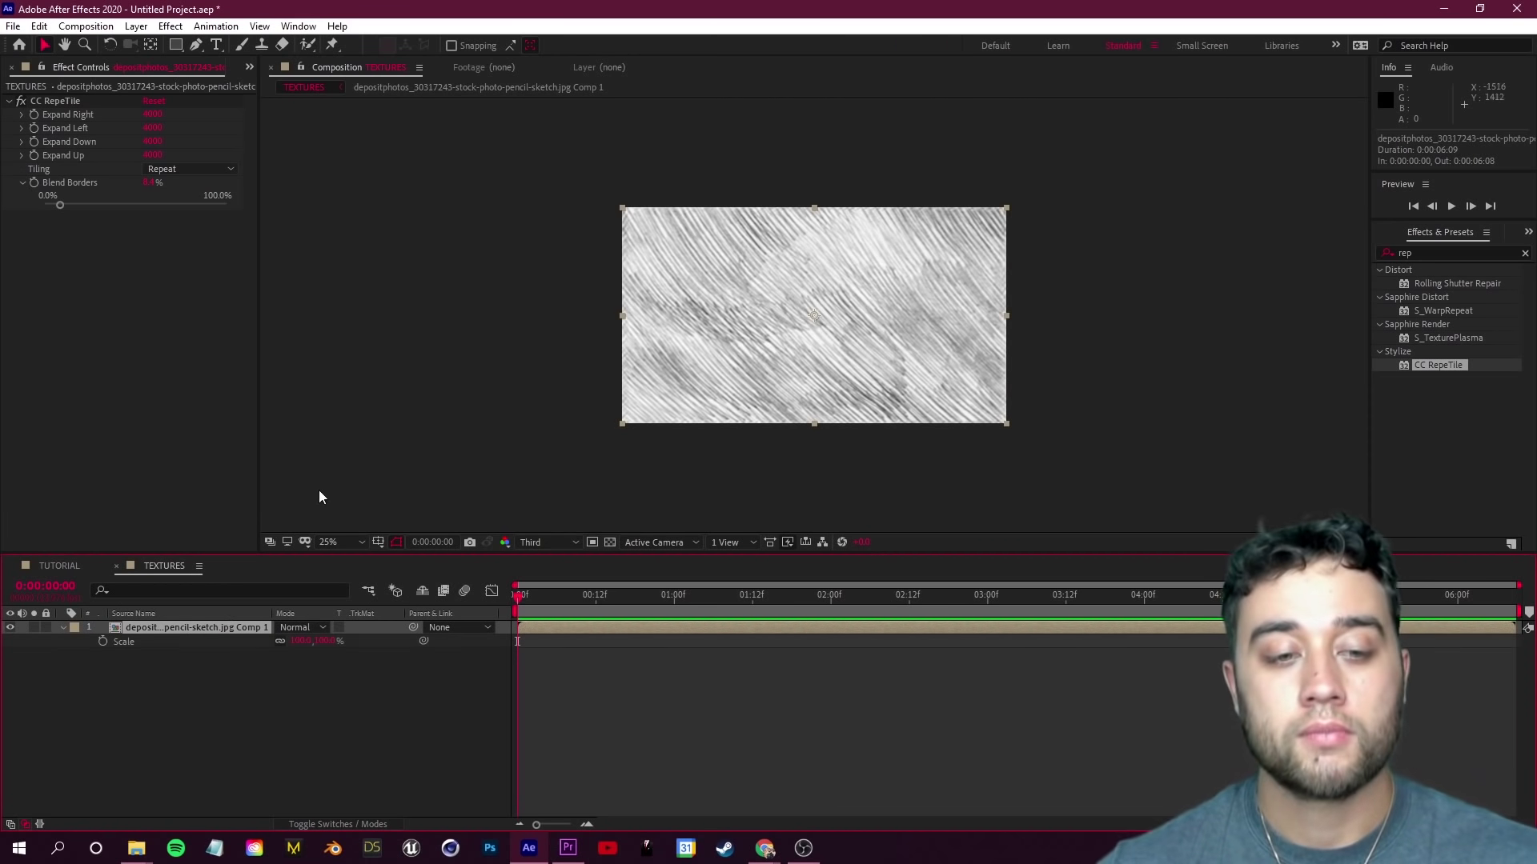
drag(324, 641, 293, 645)
key(period)
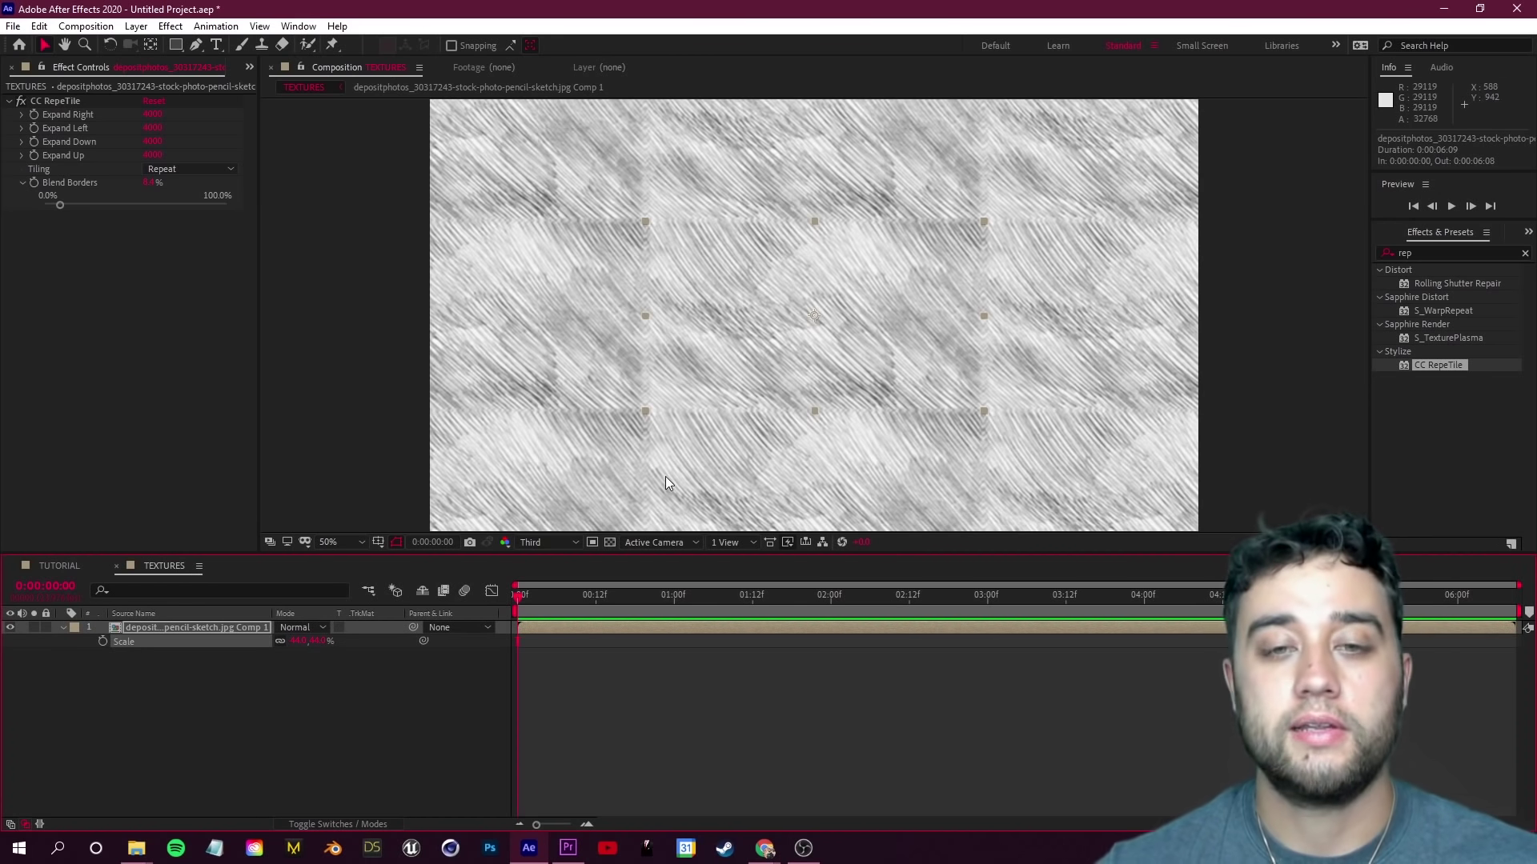
click(21, 102)
click(21, 101)
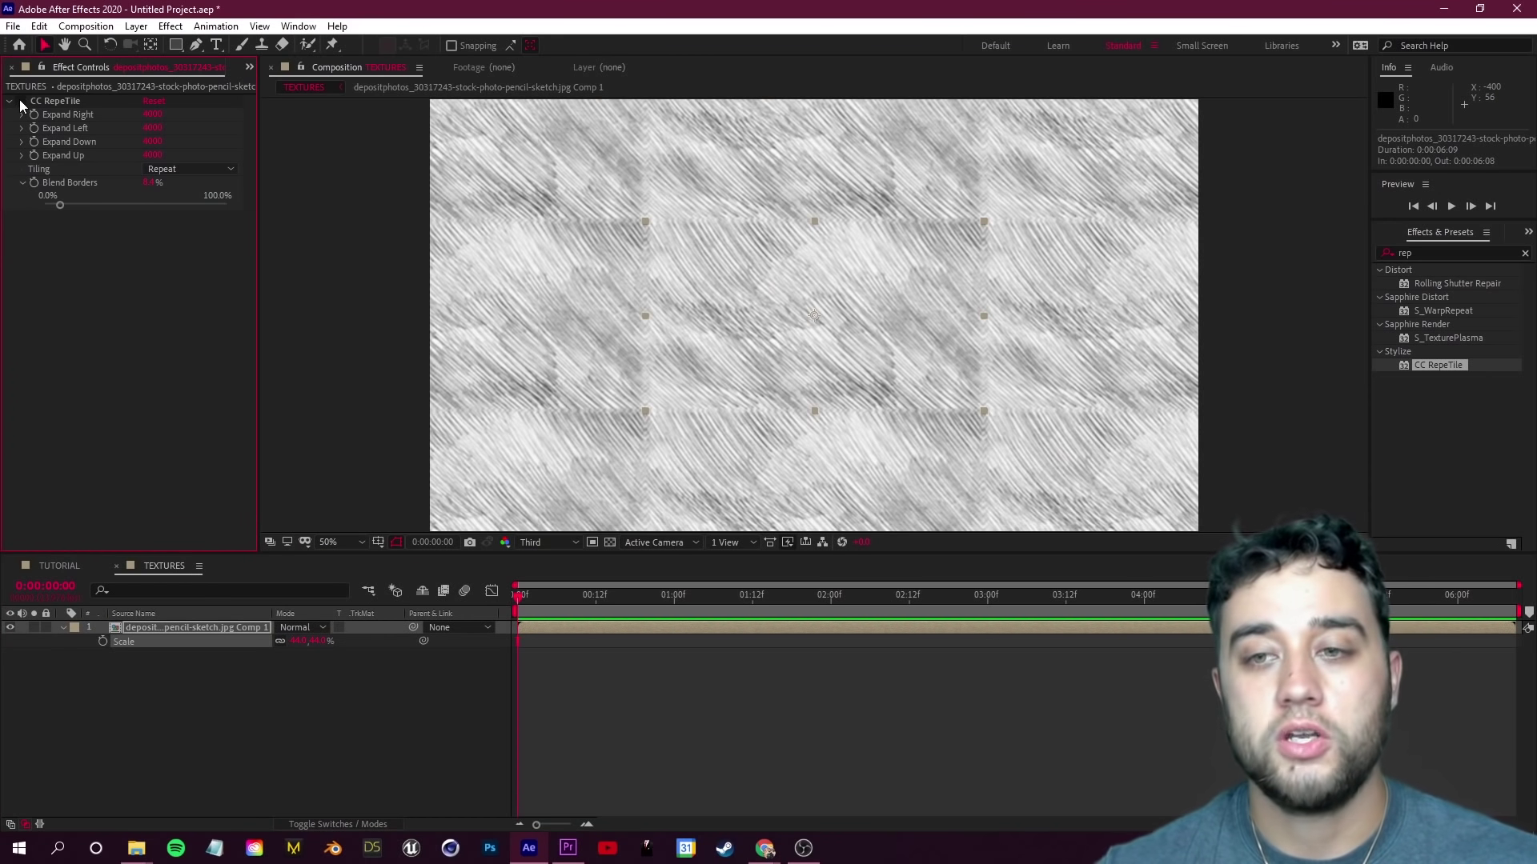
click(20, 102)
click(21, 101)
click(360, 654)
key(comma)
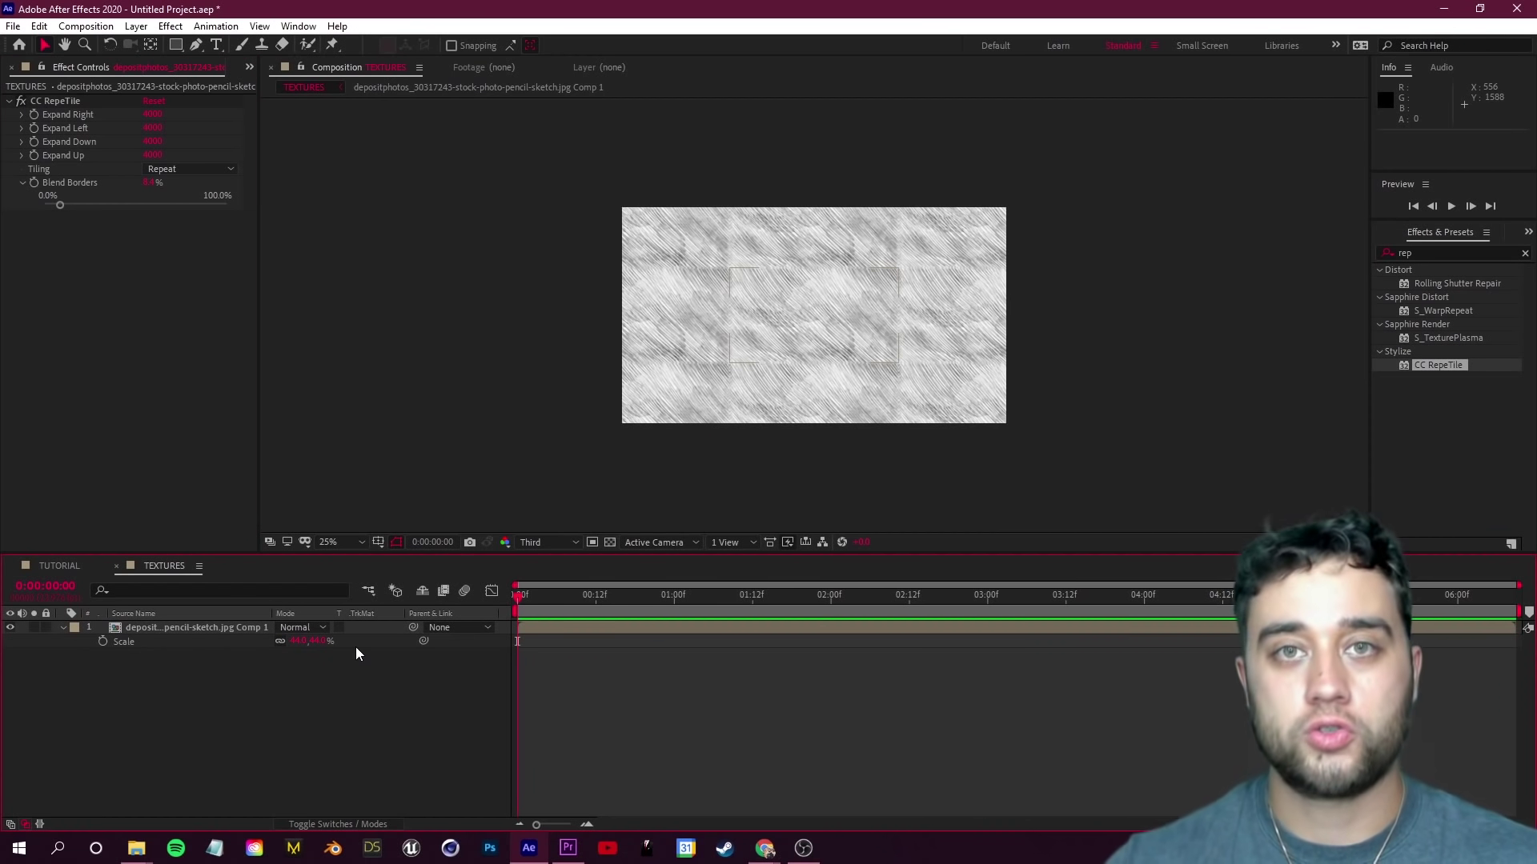
Step: Expand the sketch layer's properties and twirl open its Transform group
click(63, 628)
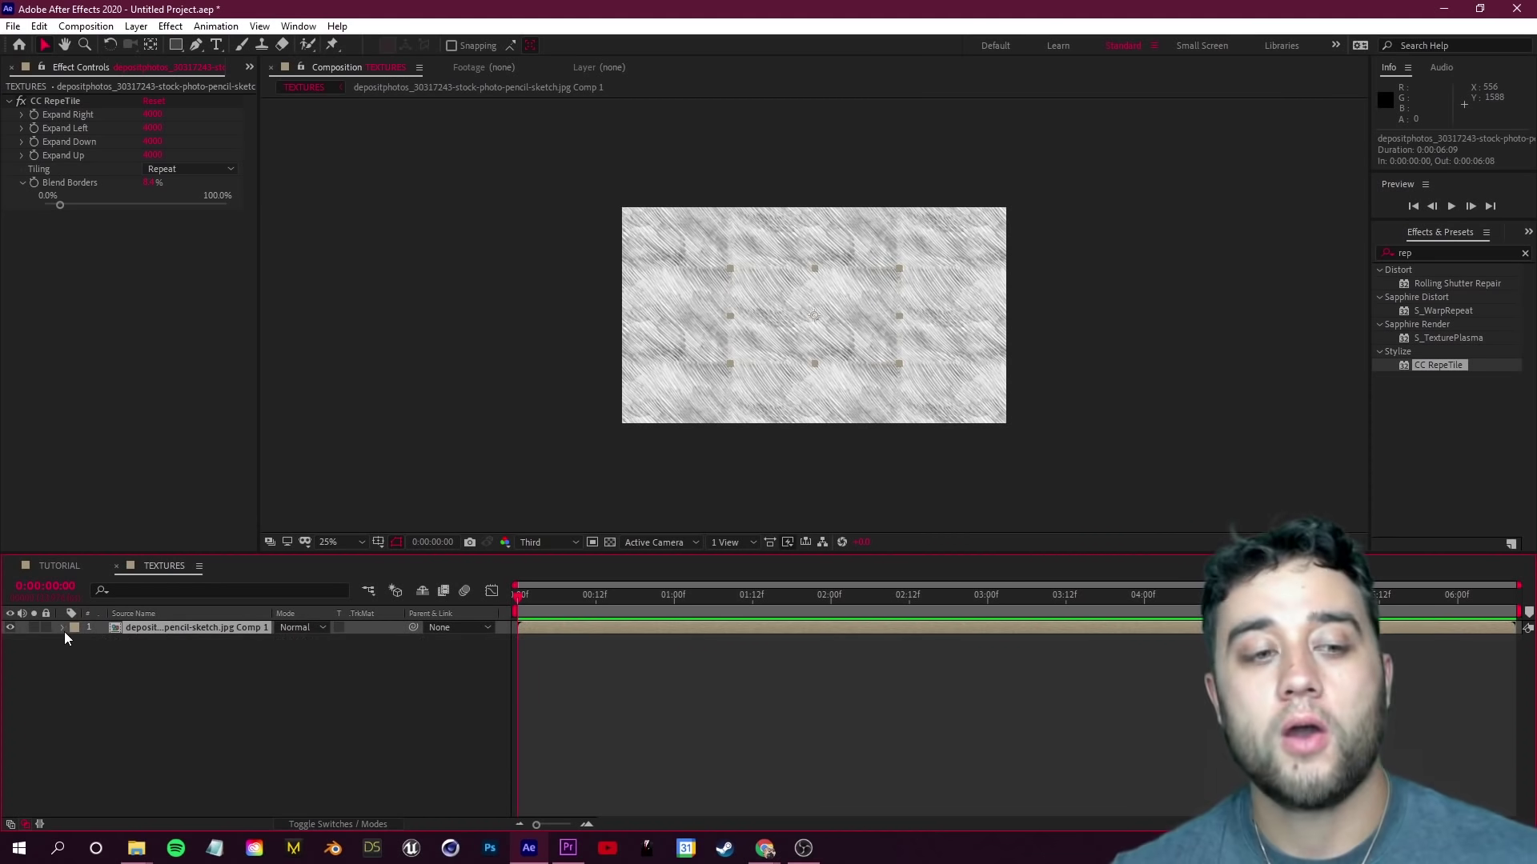
click(63, 629)
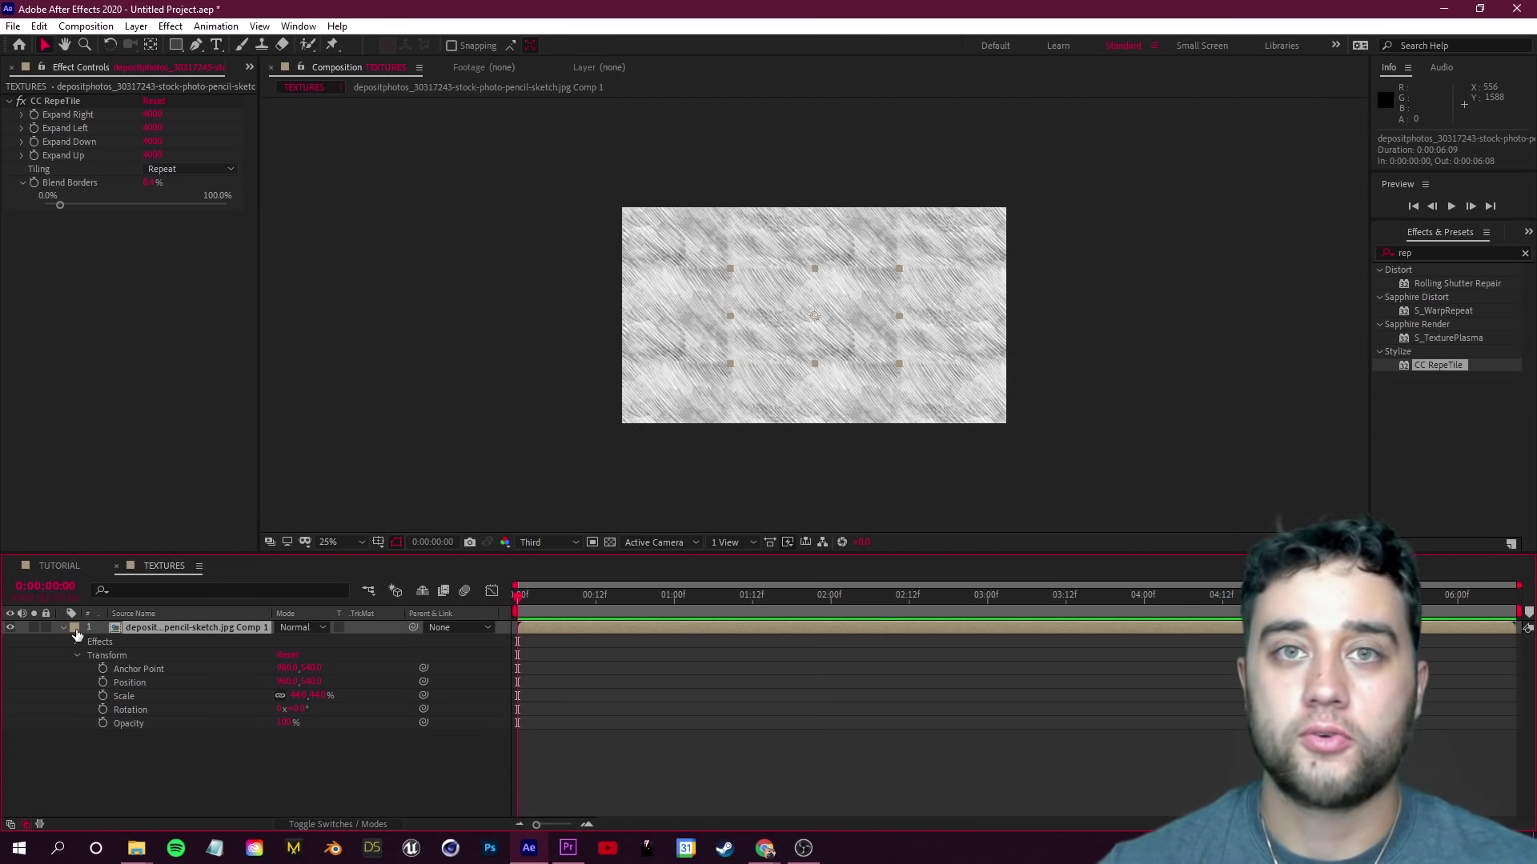
click(63, 628)
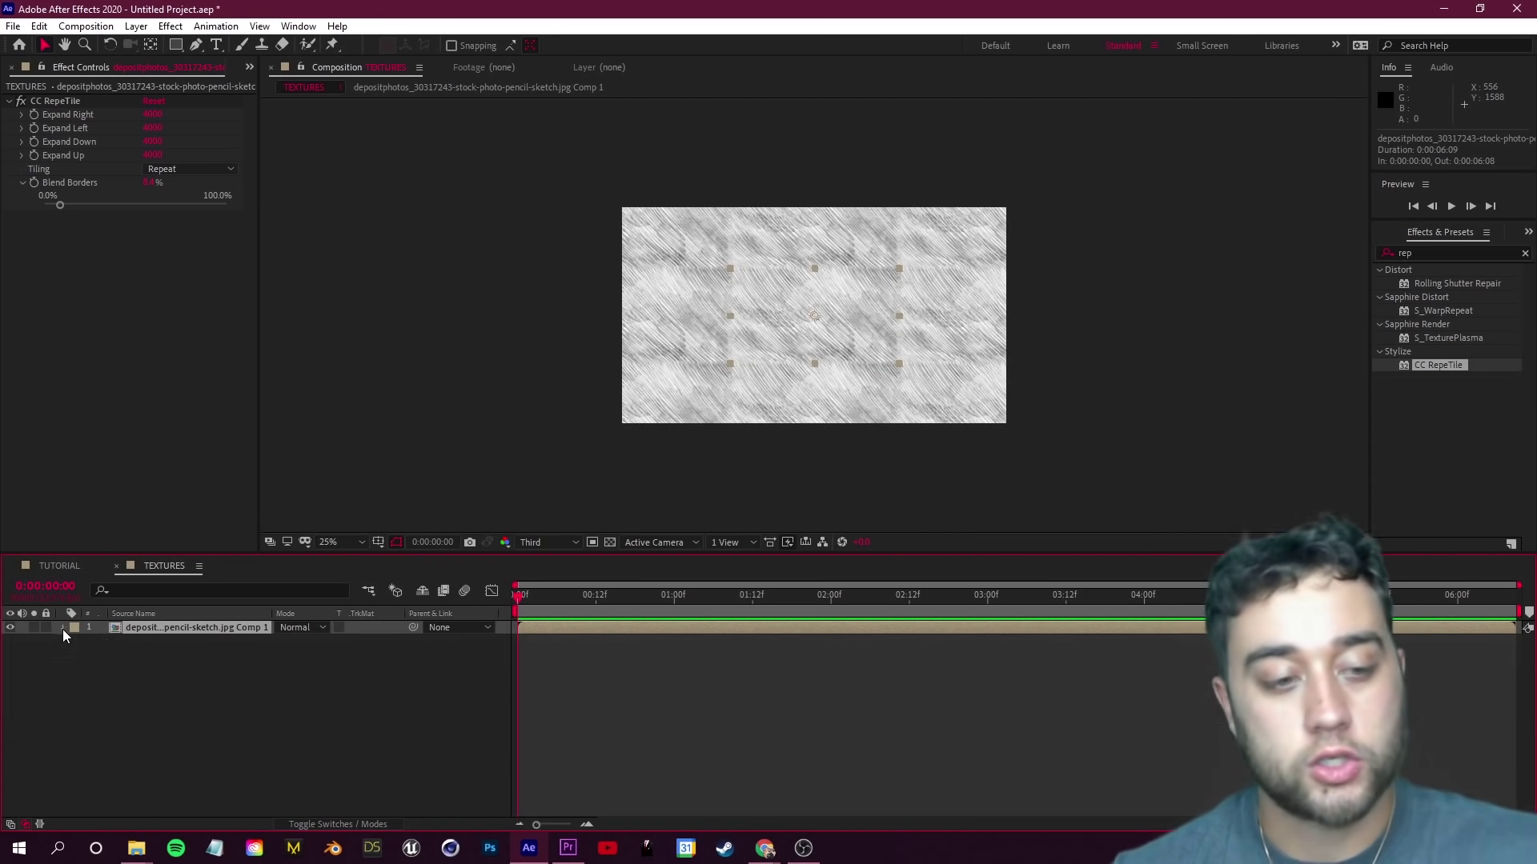
click(63, 628)
click(105, 656)
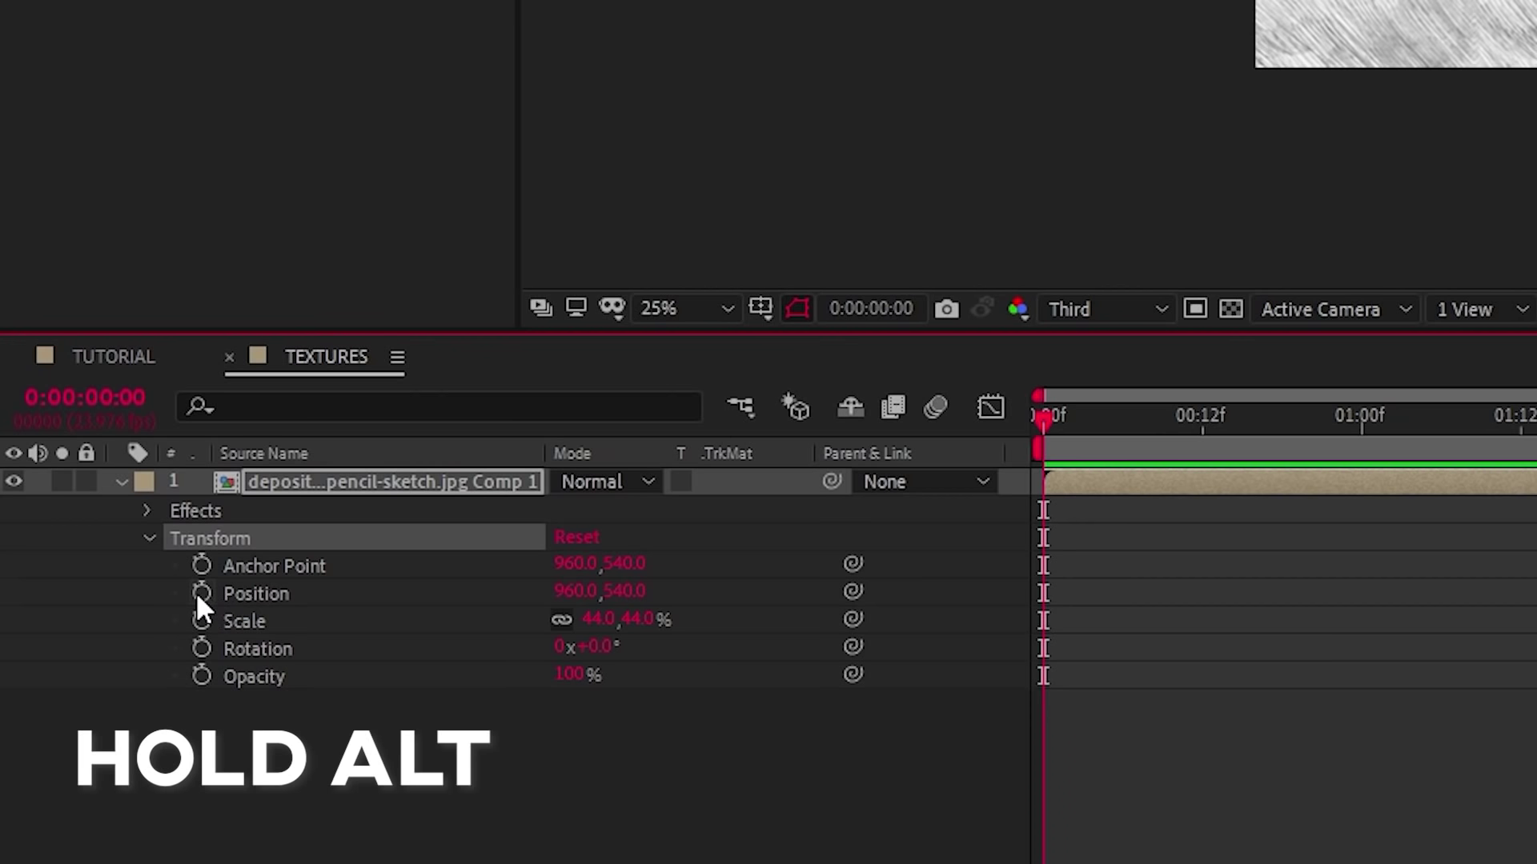
Step: Give Position the expression posterizeTime(12); wiggle(4,5000) and preview the jumping tiles
alt+click(199, 593)
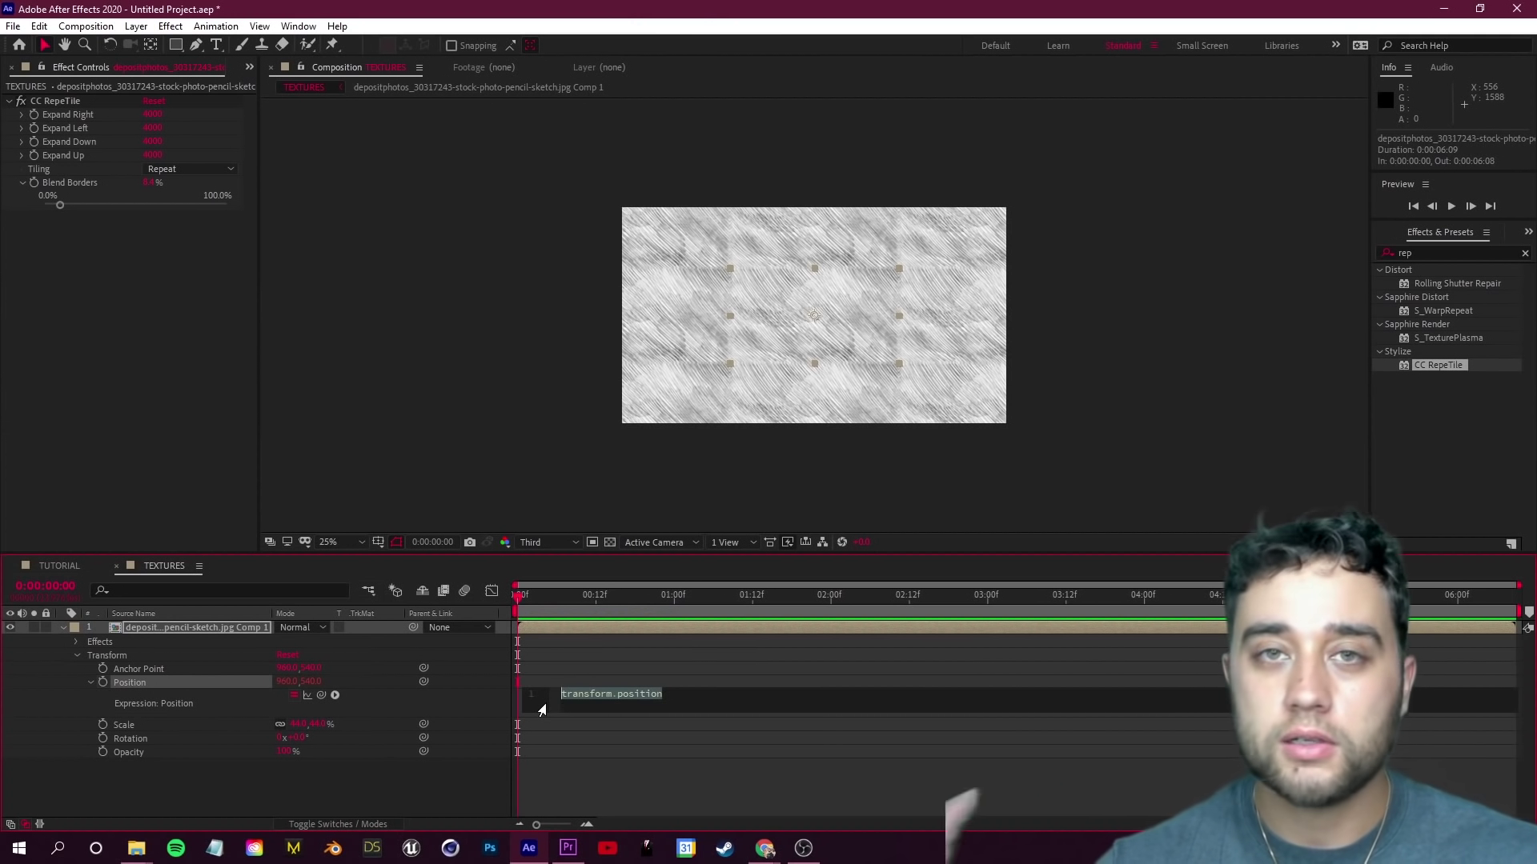
text(posterizeT))
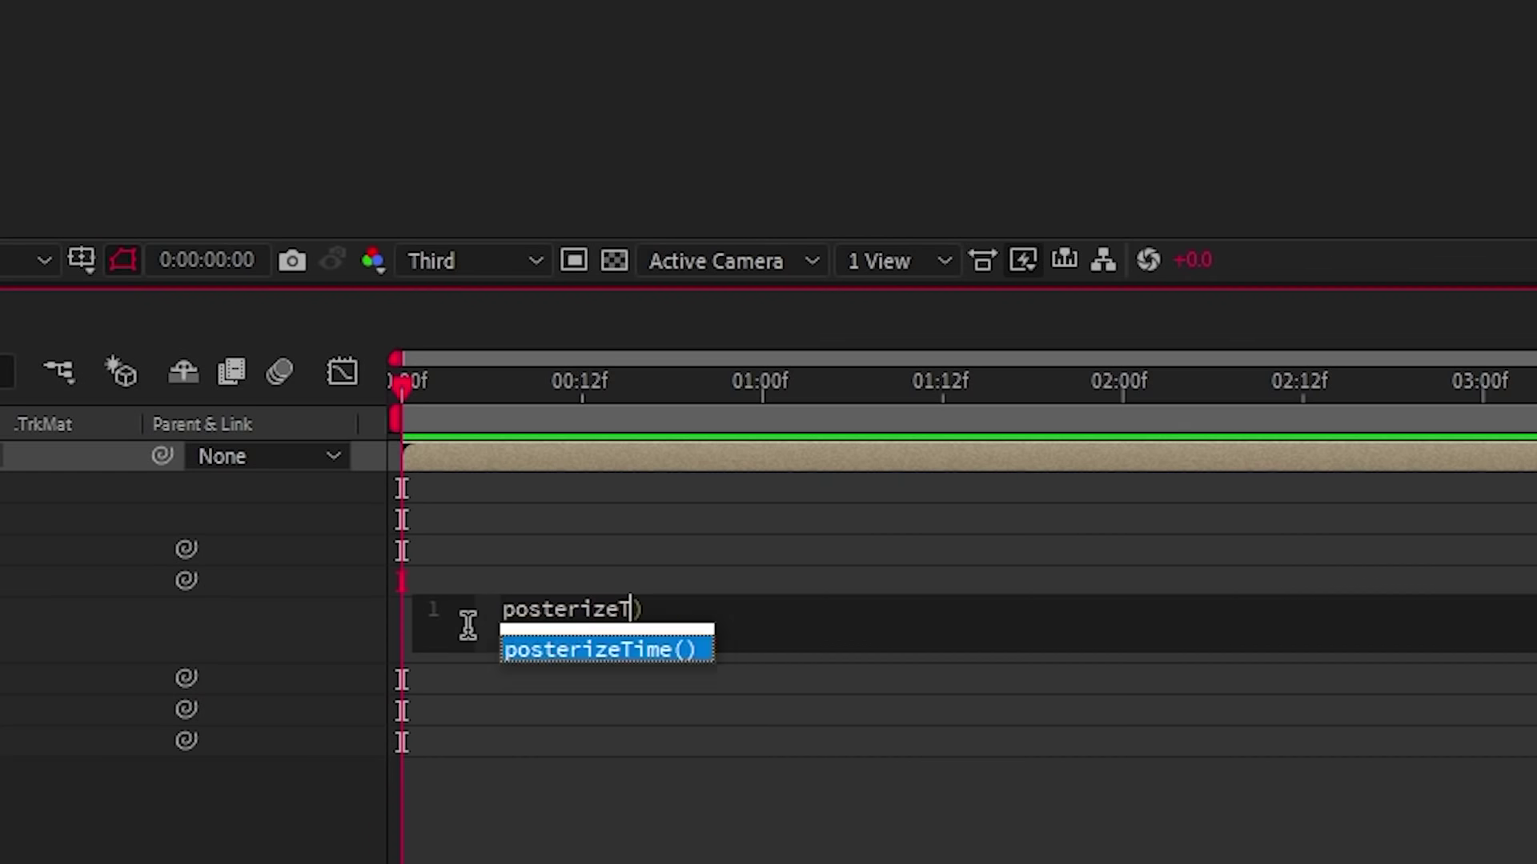
key(Return)
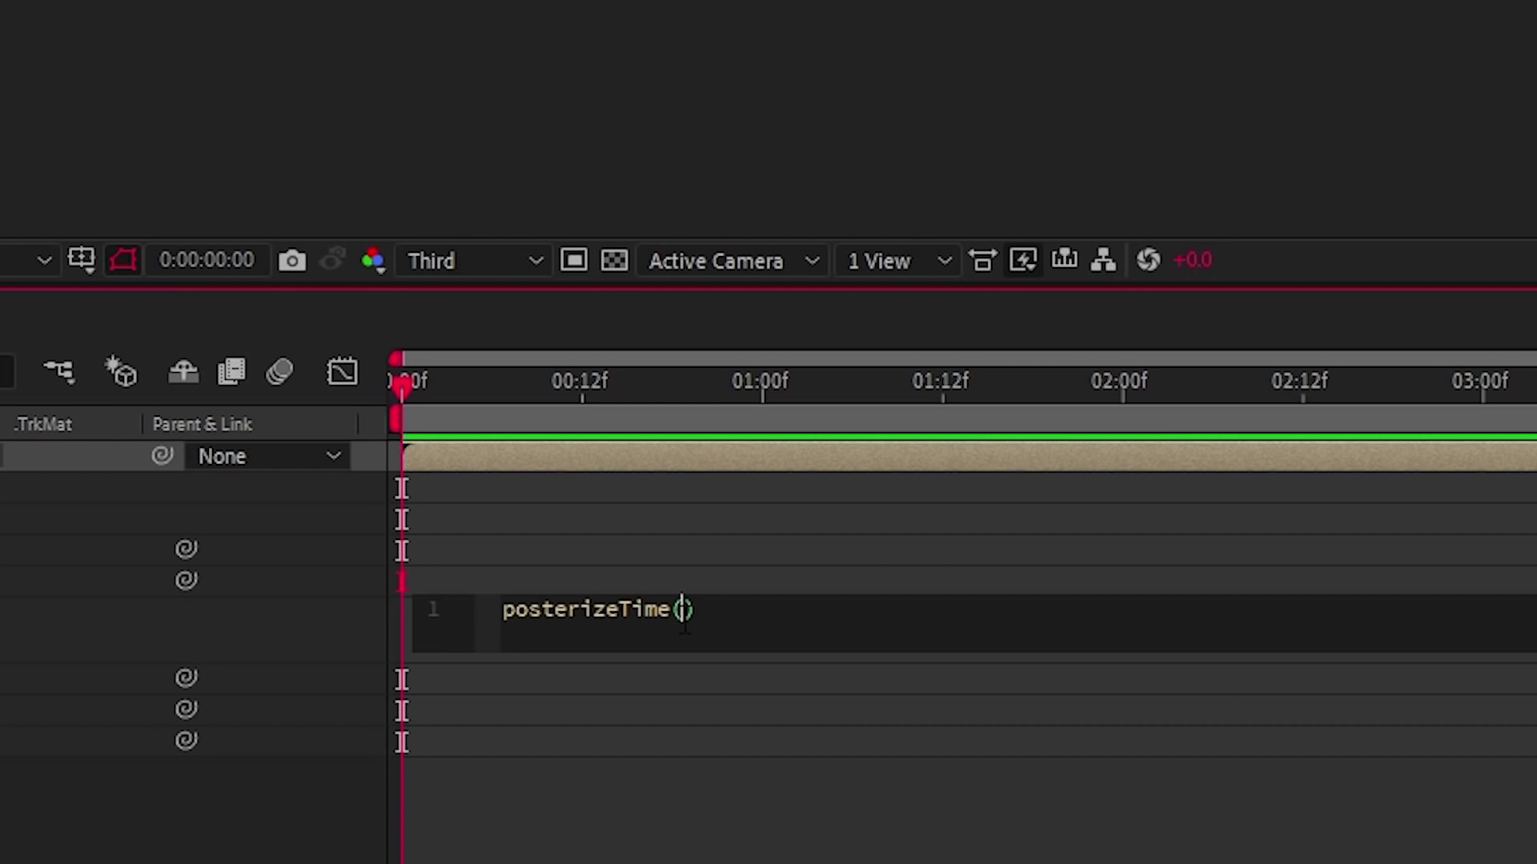
text(12)
click(721, 633)
text(;)
key(Return)
text(wiggle)
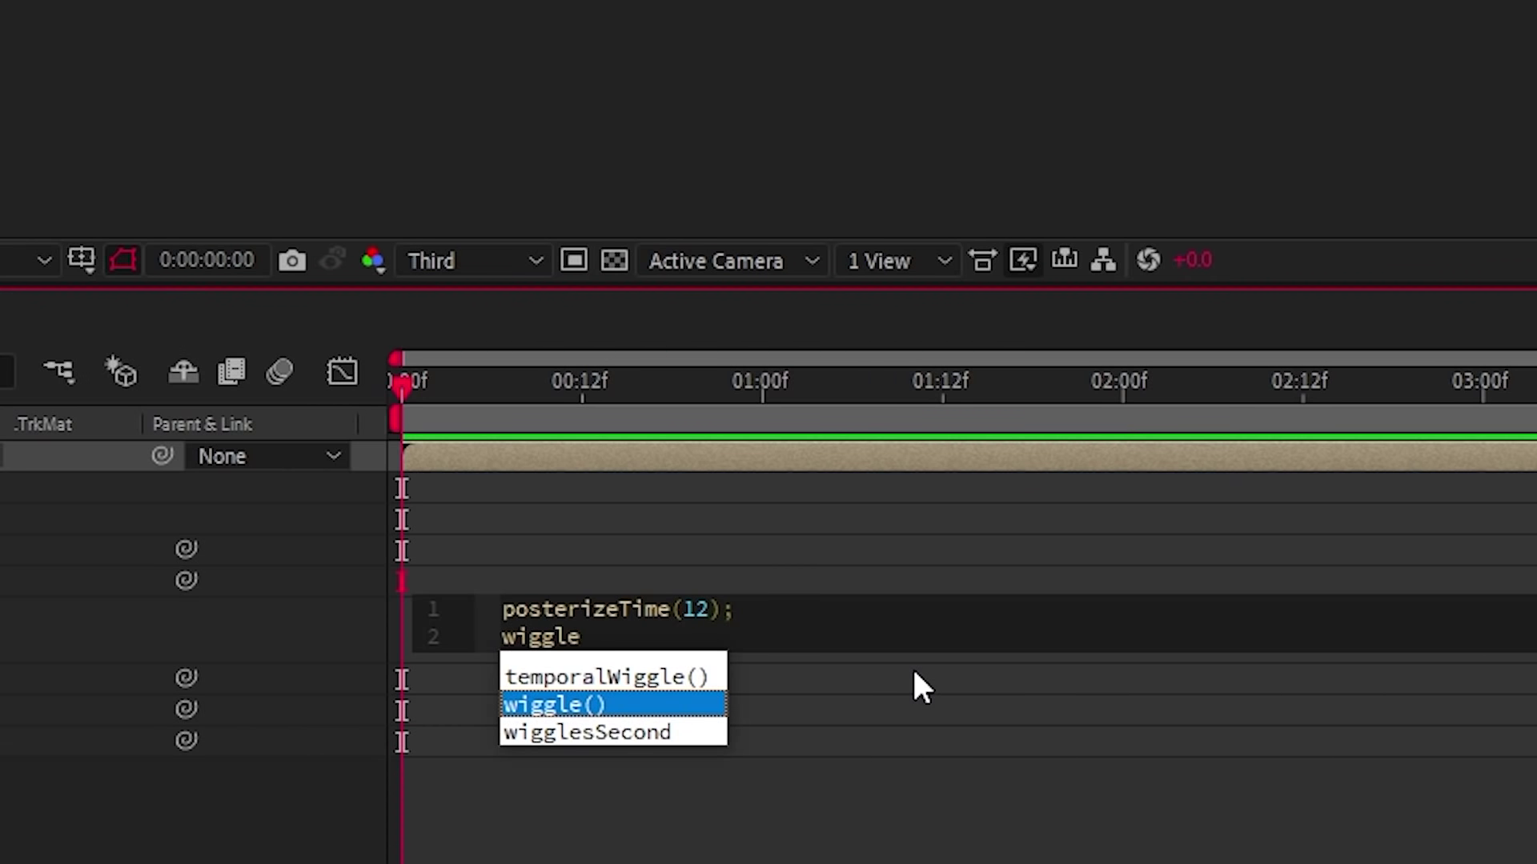
key(Return)
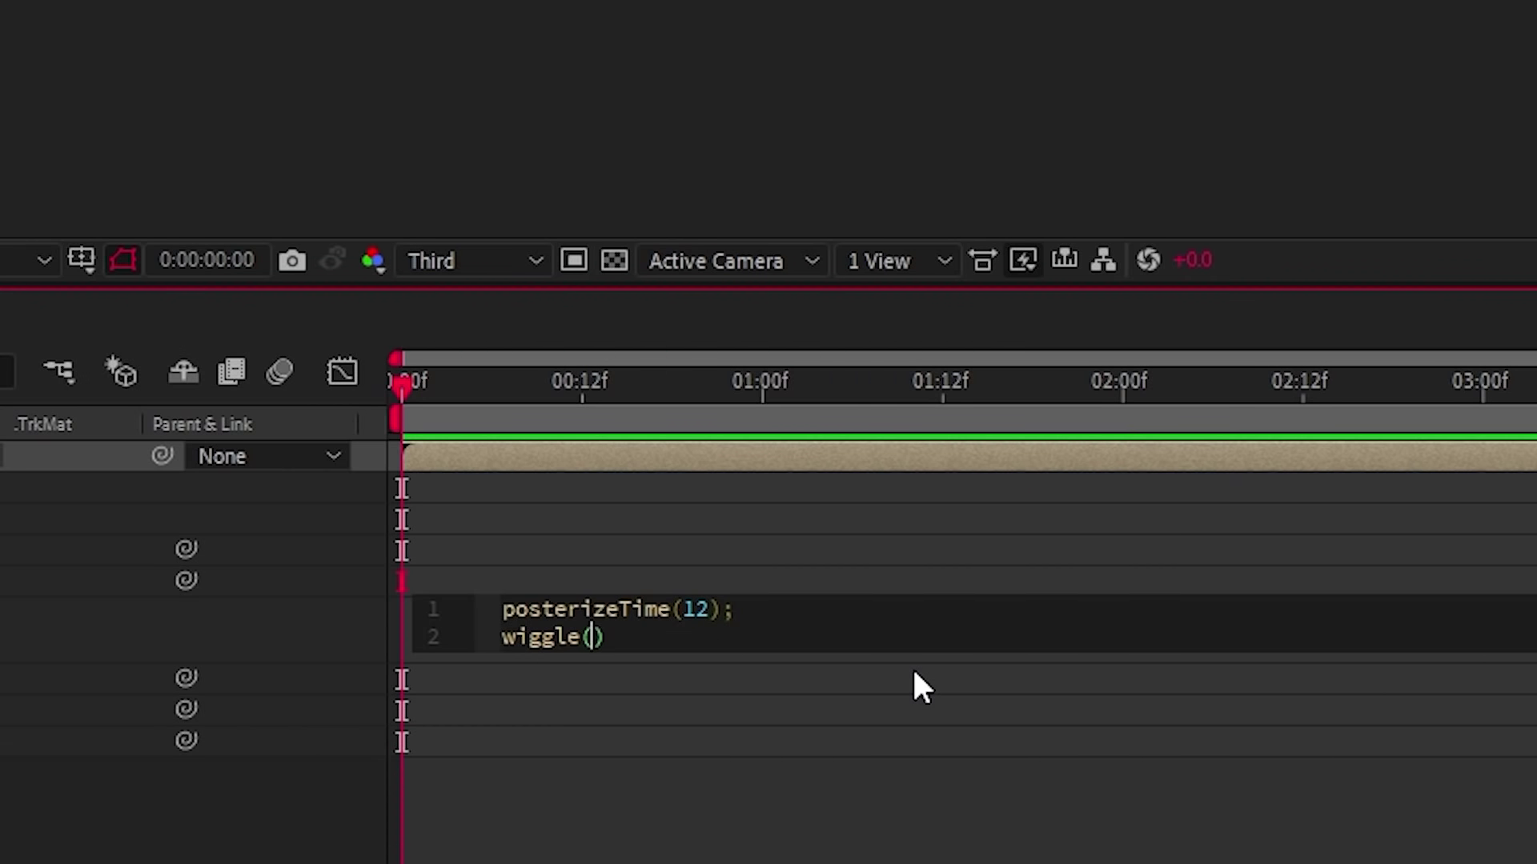
text(4,5000)
click(920, 688)
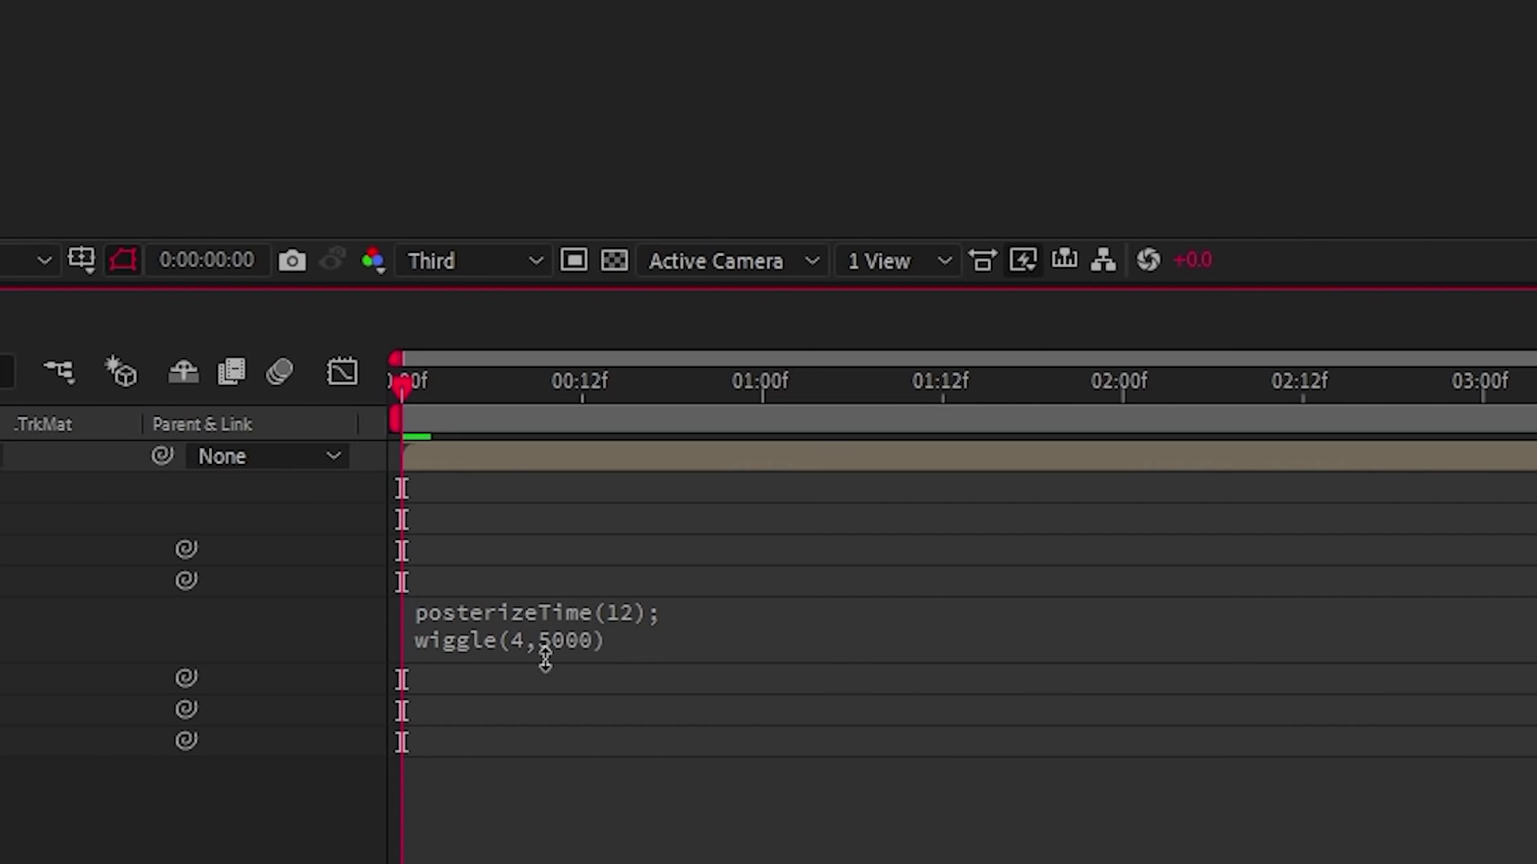
key(space)
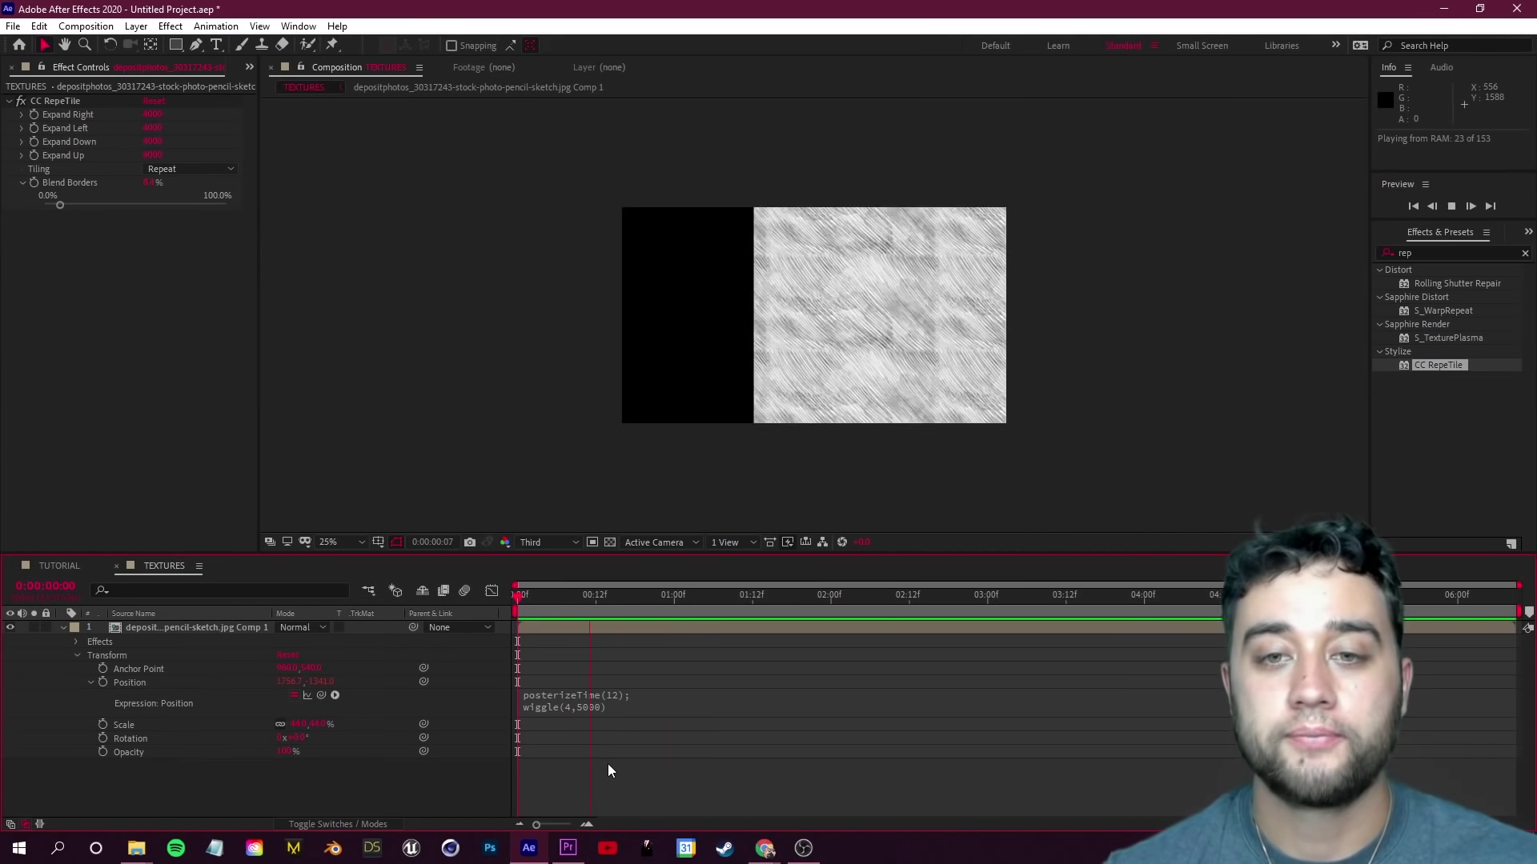
Step: From the first frame, scale the texture layer from 44% up to 100% and preview it
key(space)
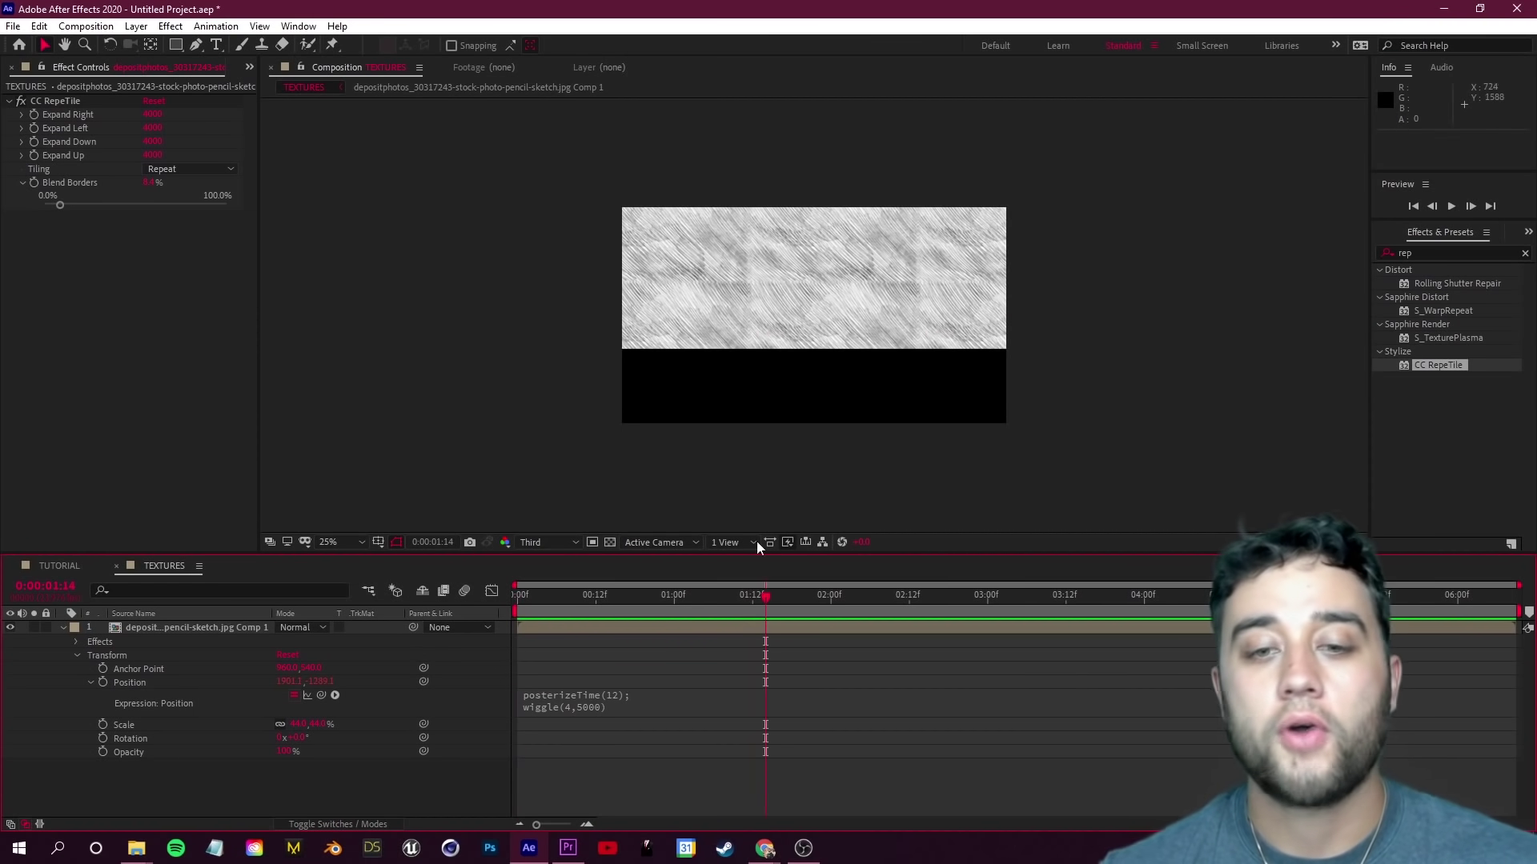
key(Home)
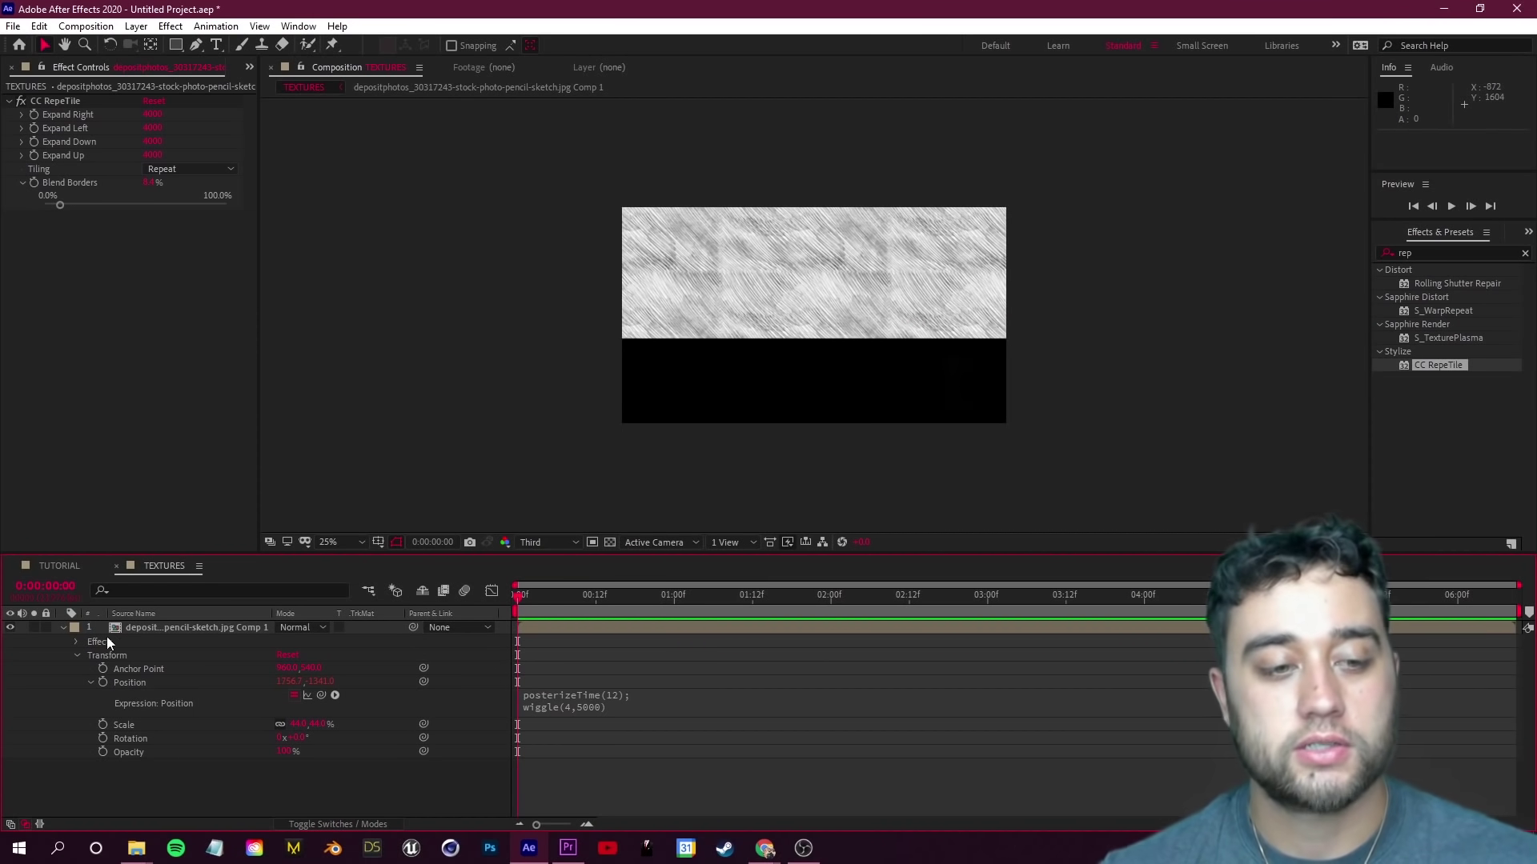
key(s)
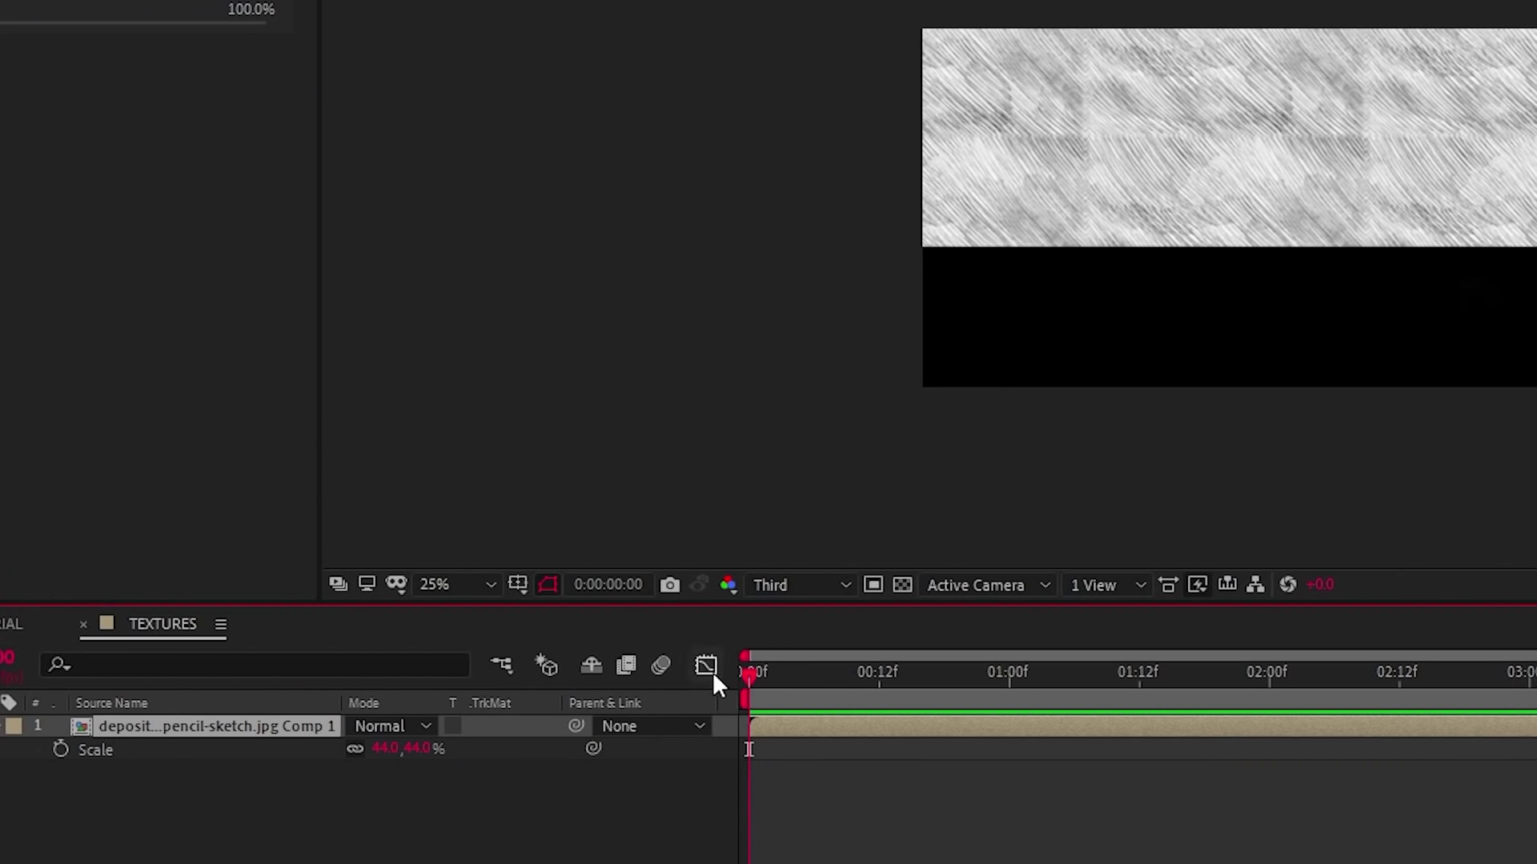
drag(408, 748, 490, 751)
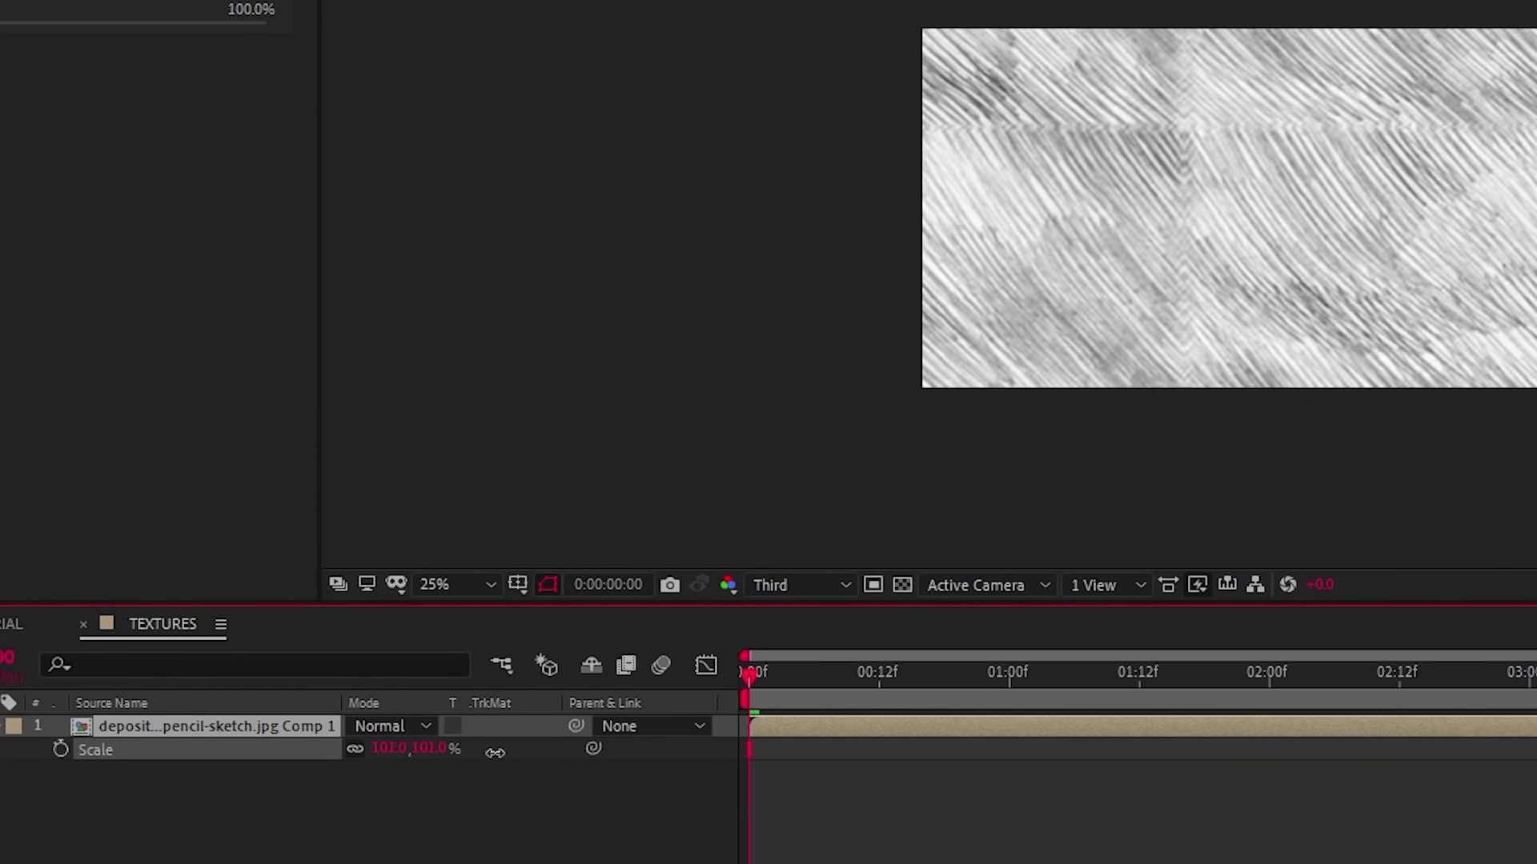
key(space)
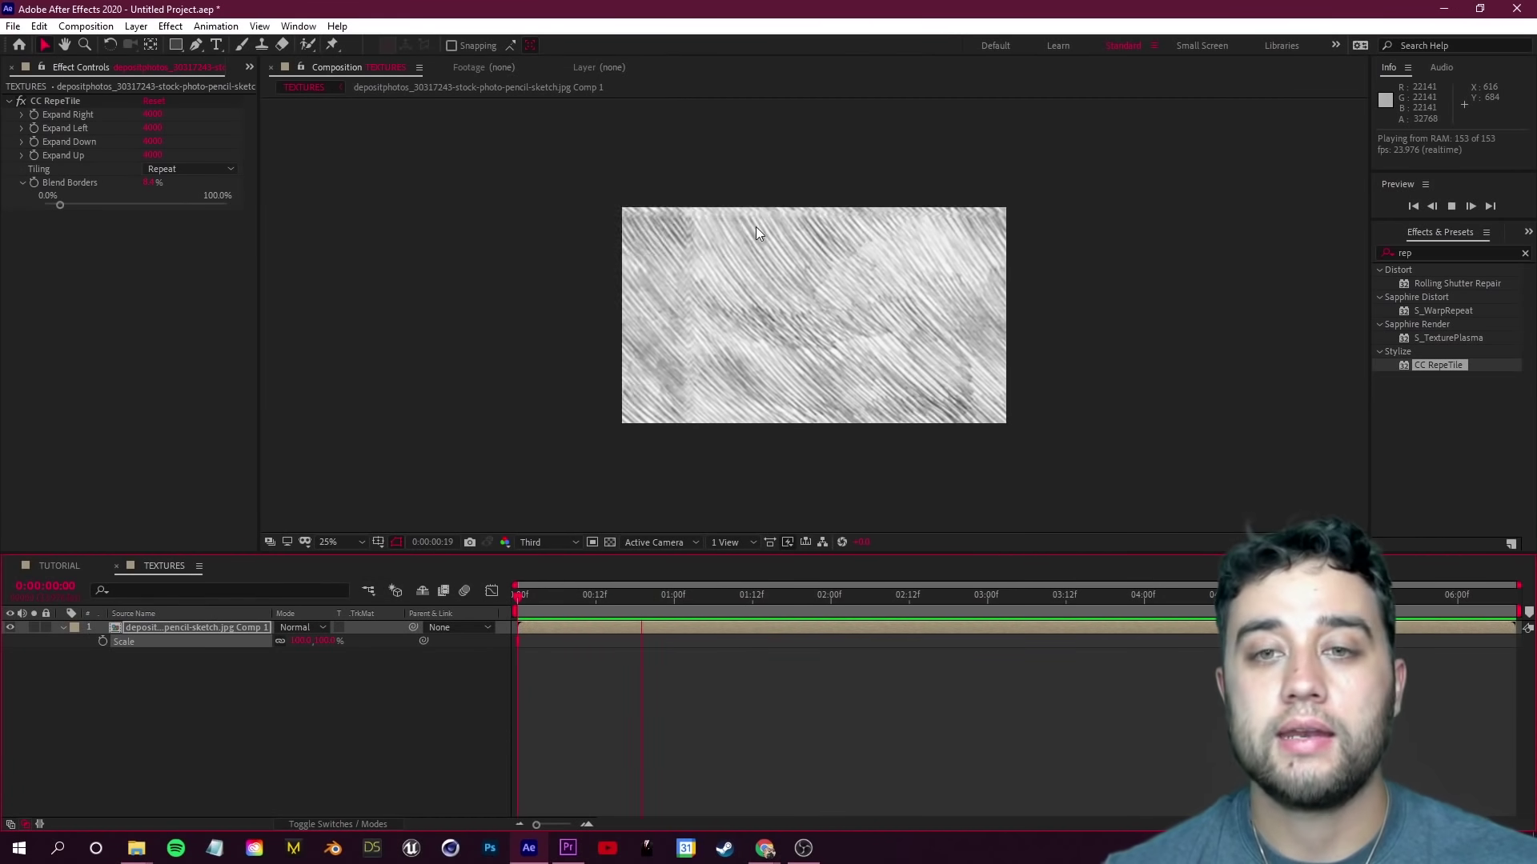
key(space)
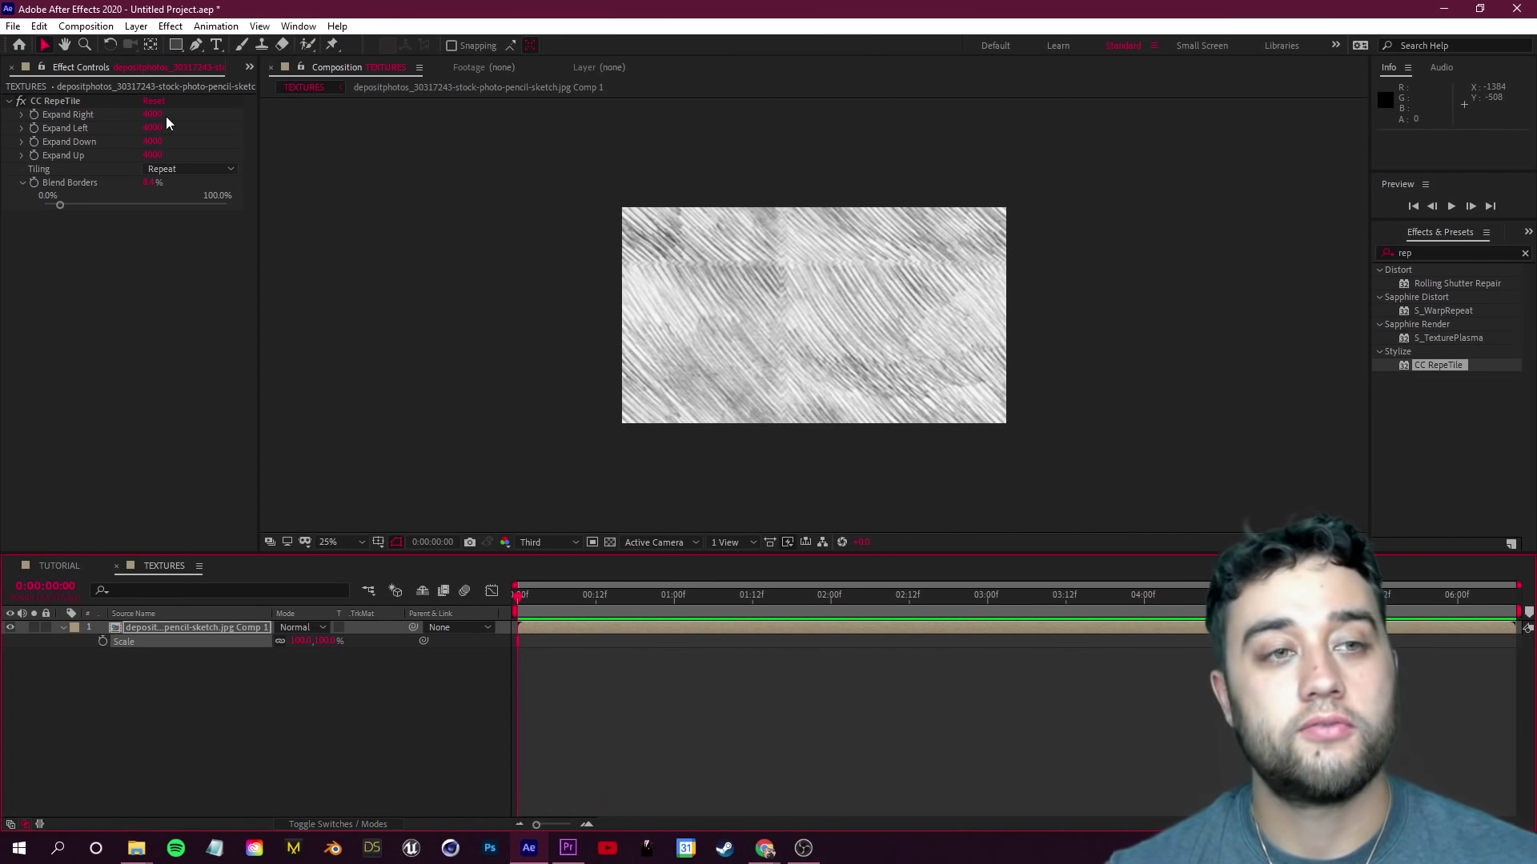
Step: Extend CC RepeTile's Expand values to 5000, raise Blend Borders to about 57%, preview, and restore the wiggle expression
click(155, 116)
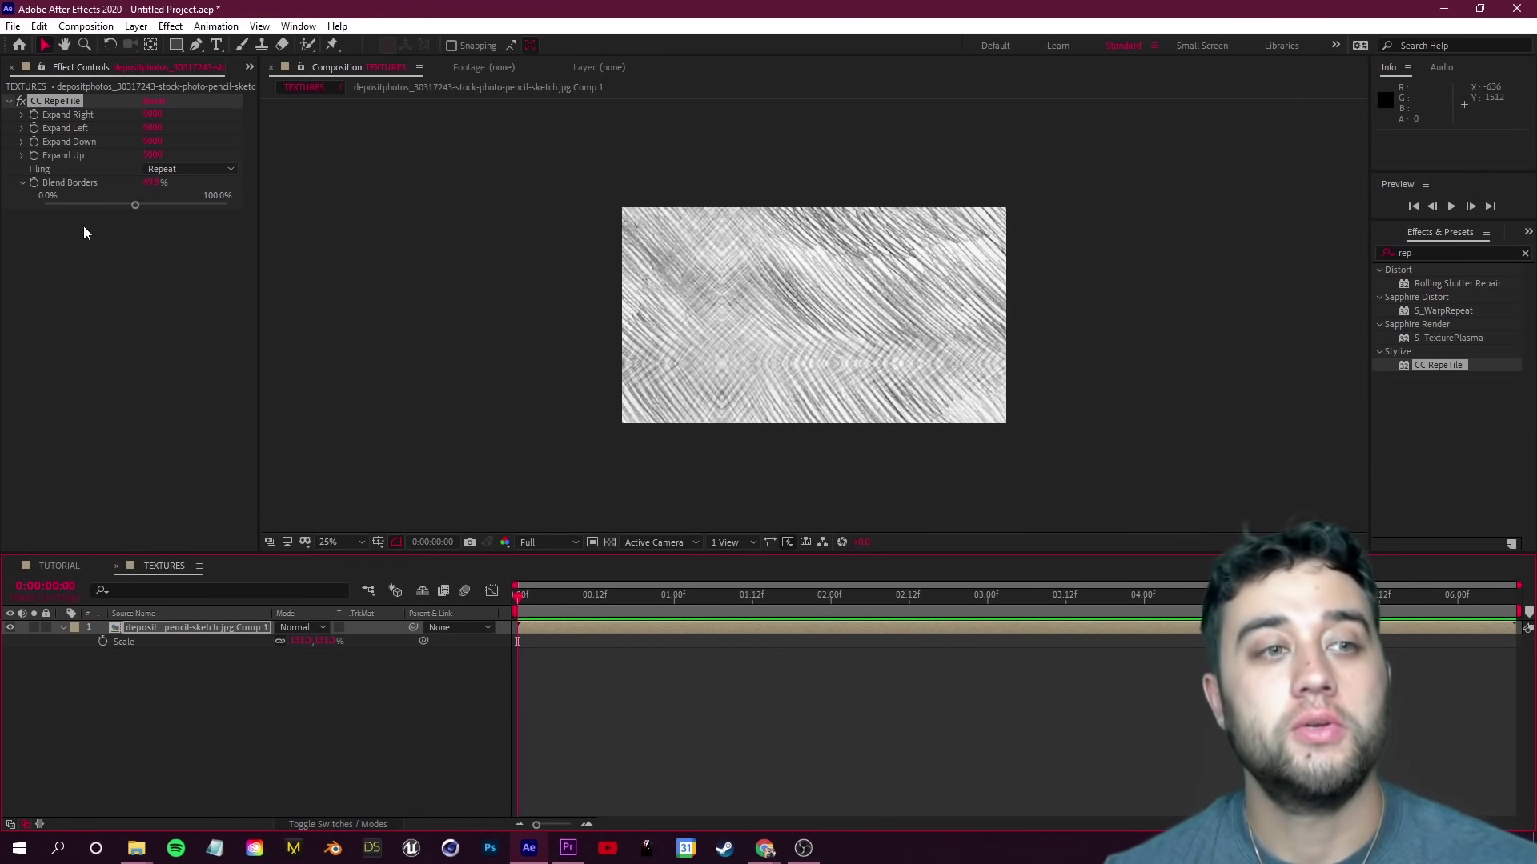
click(74, 206)
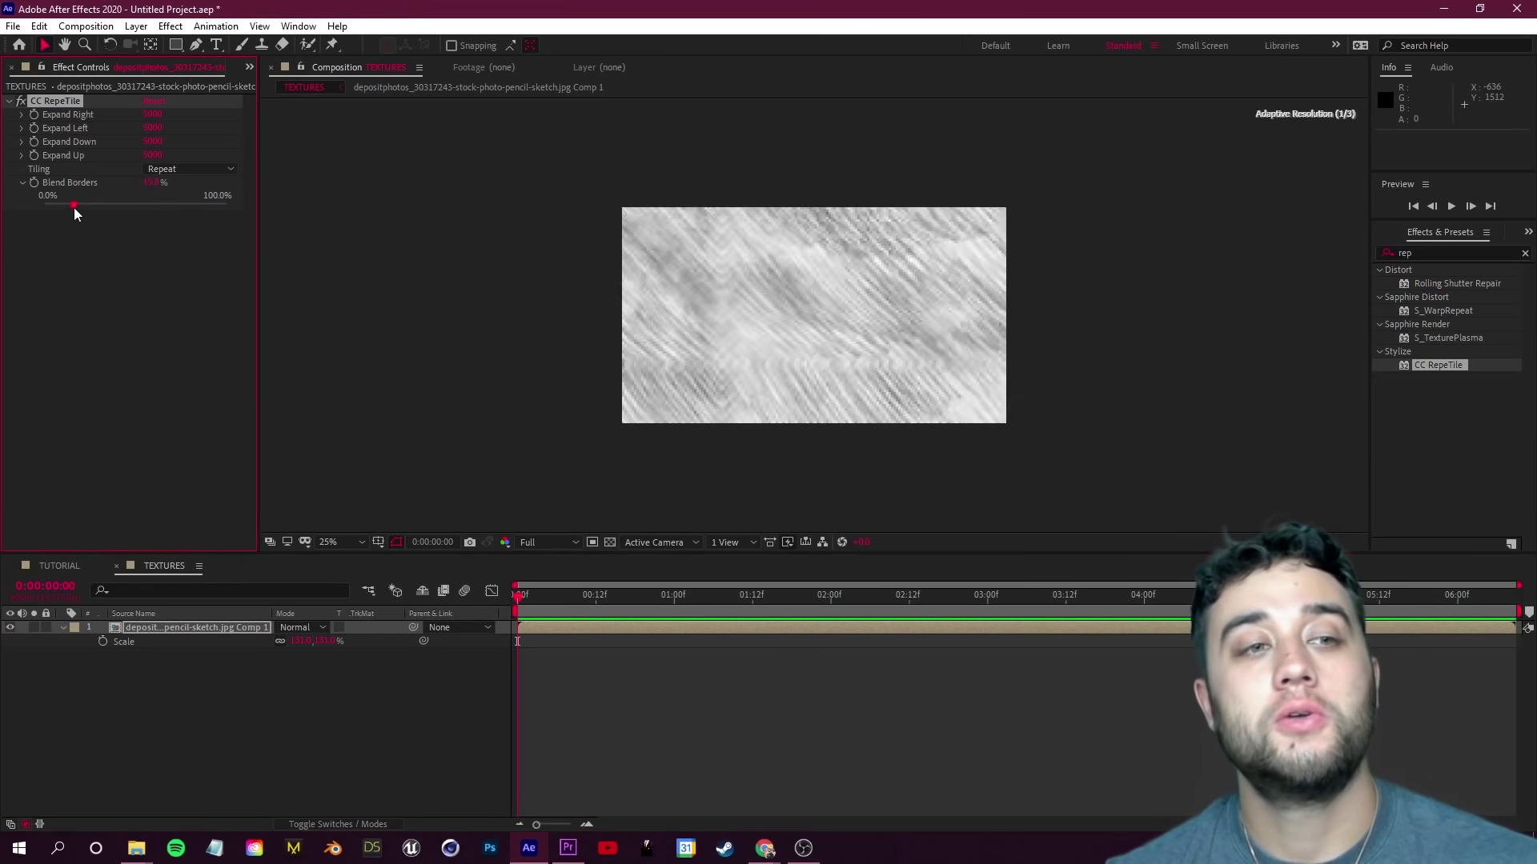
click(150, 205)
key(space)
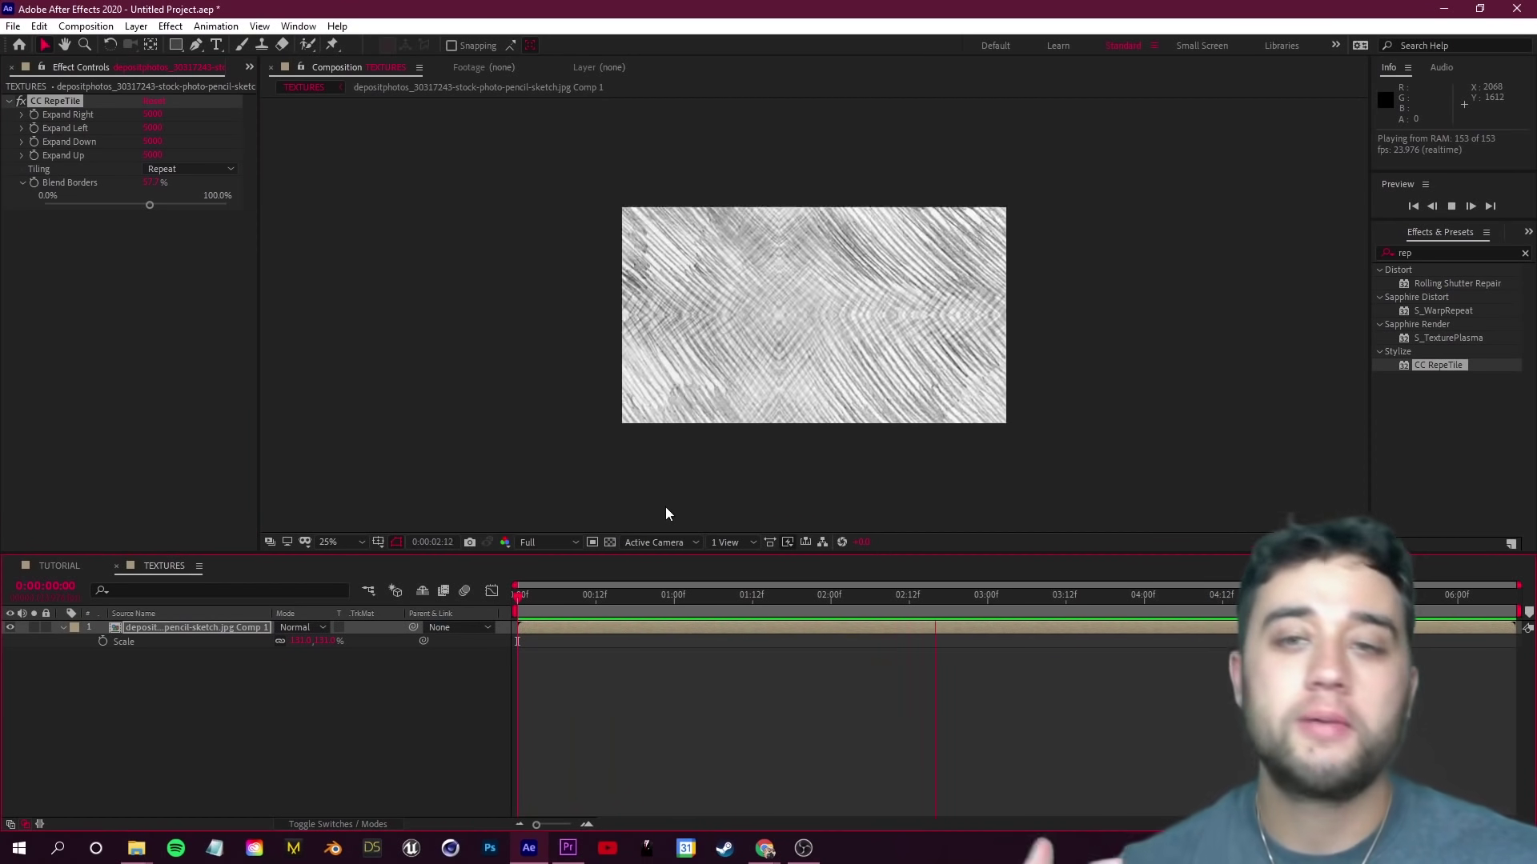
key(space)
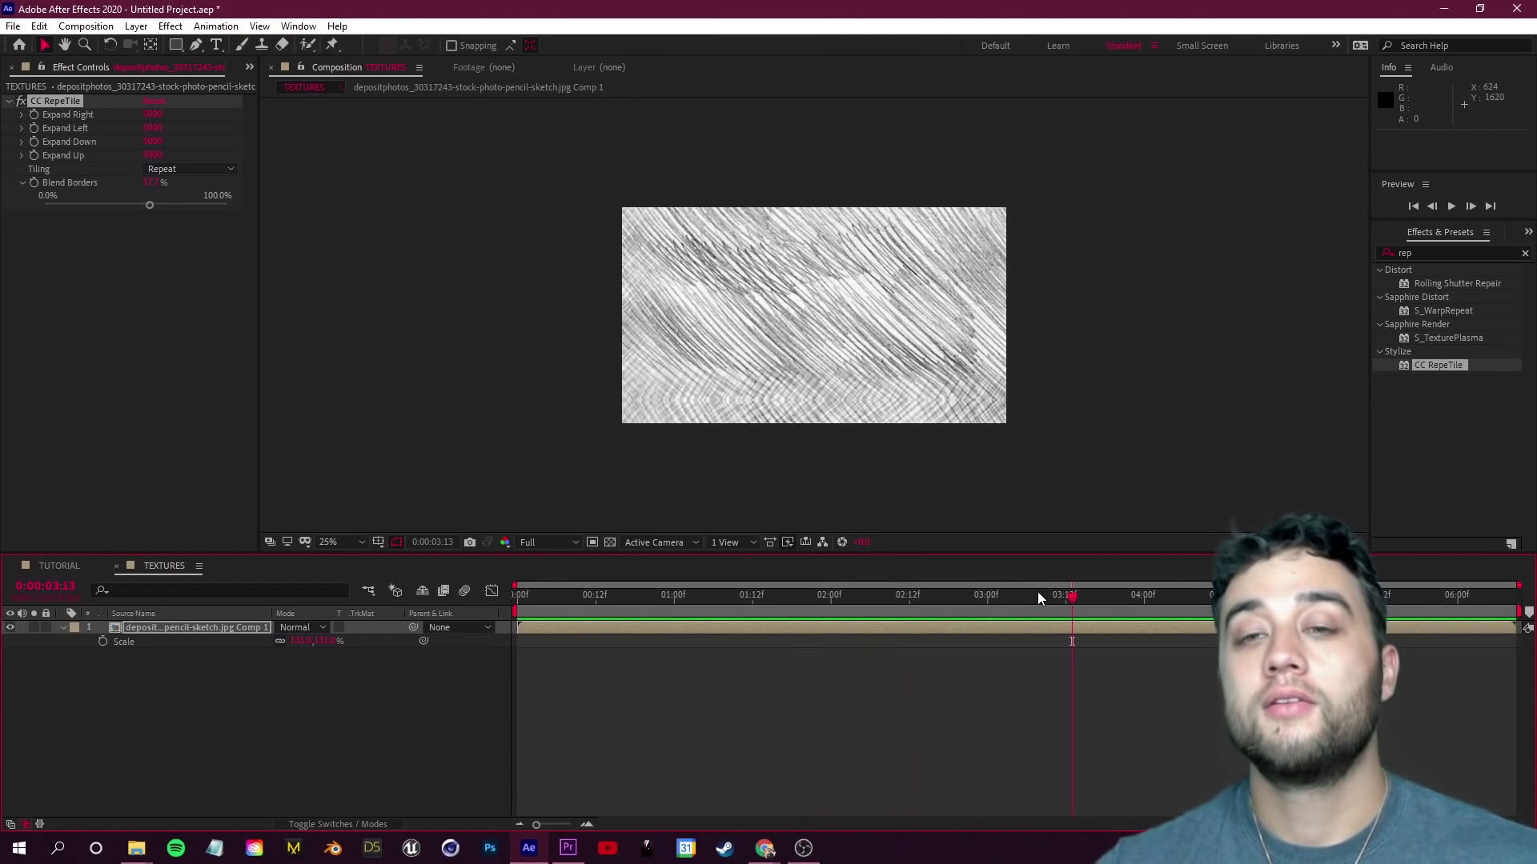
drag(1037, 592, 477, 581)
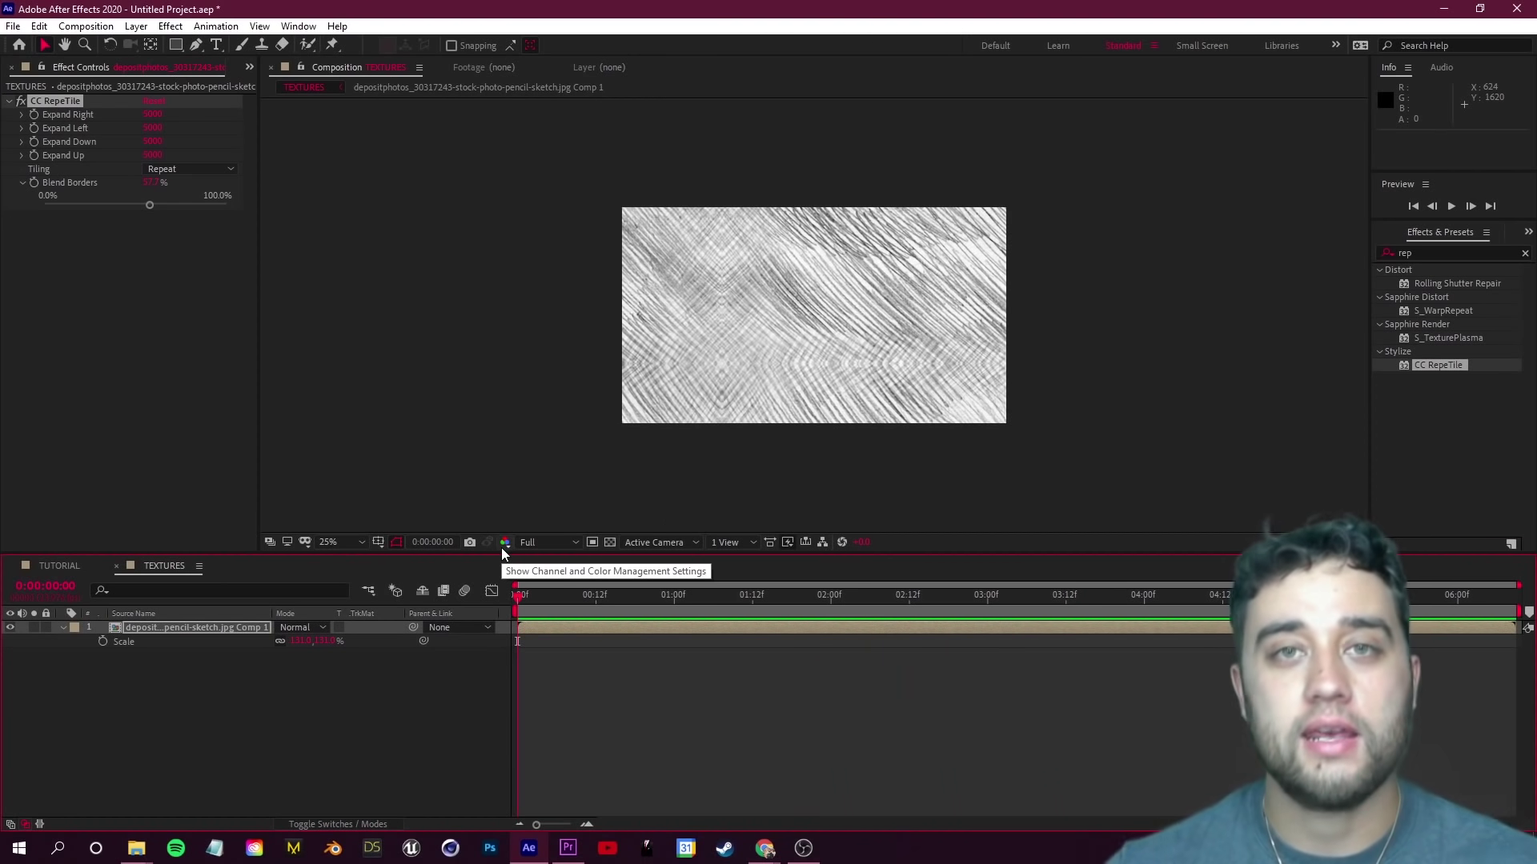
drag(519, 596, 632, 602)
key(space)
key(ctrl+z)
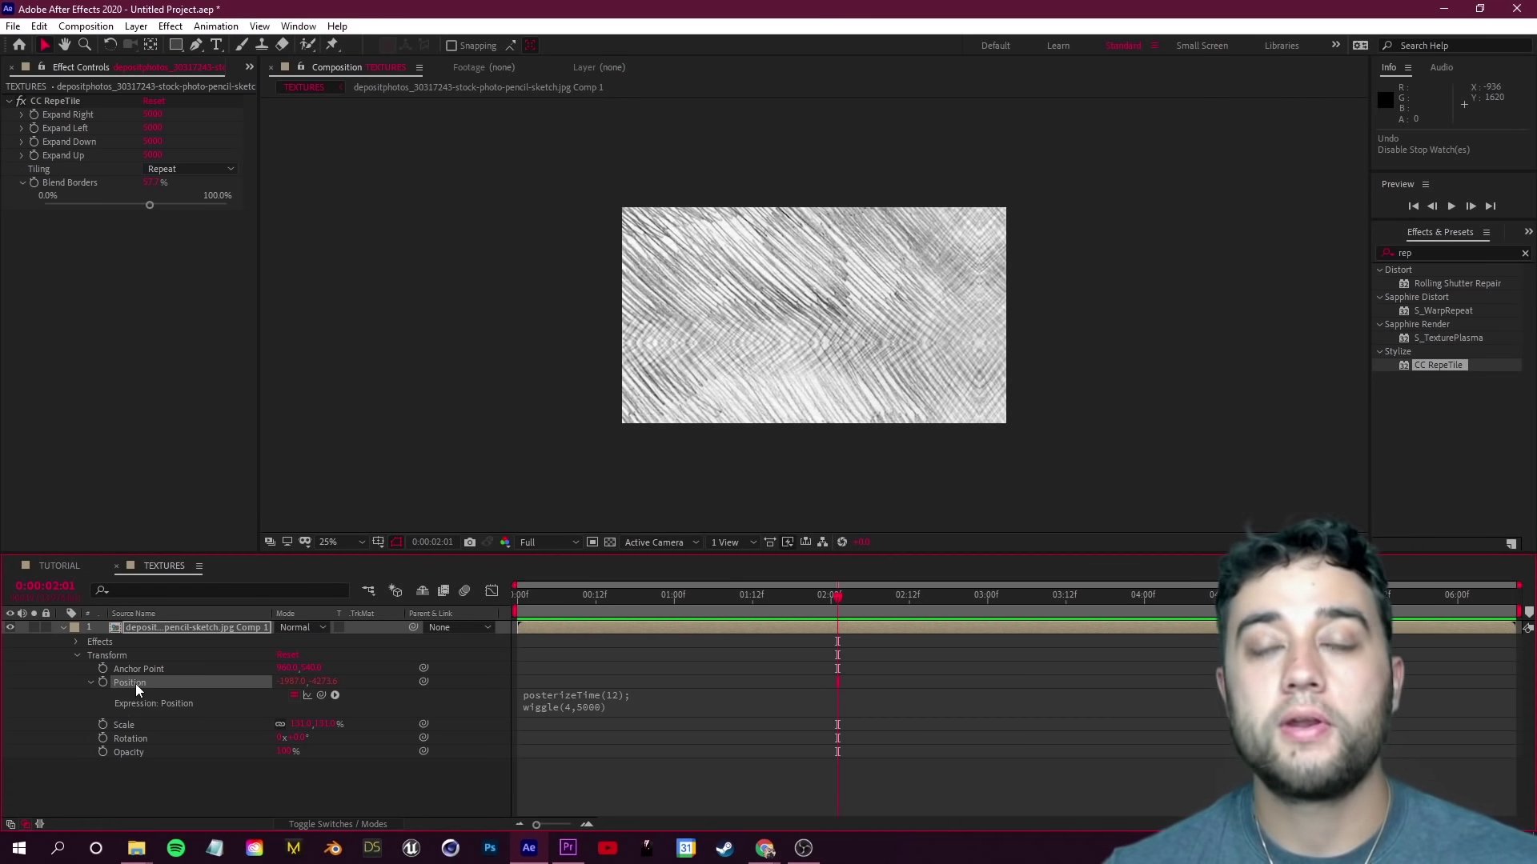
Step: Change the position expression to wiggle(10,5000) and preview the faster jitter
click(639, 709)
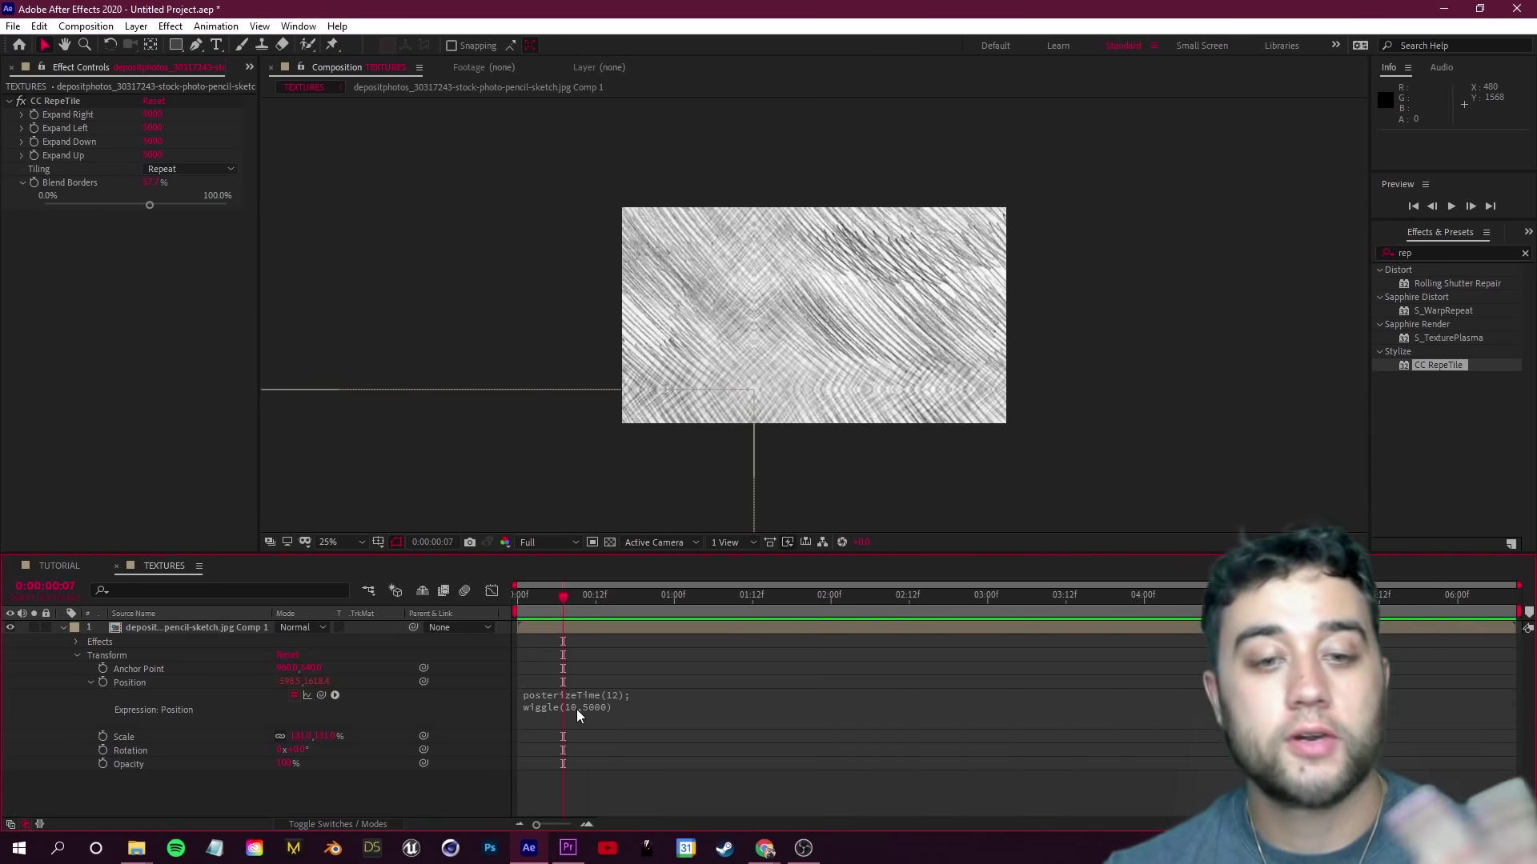
double_click(605, 707)
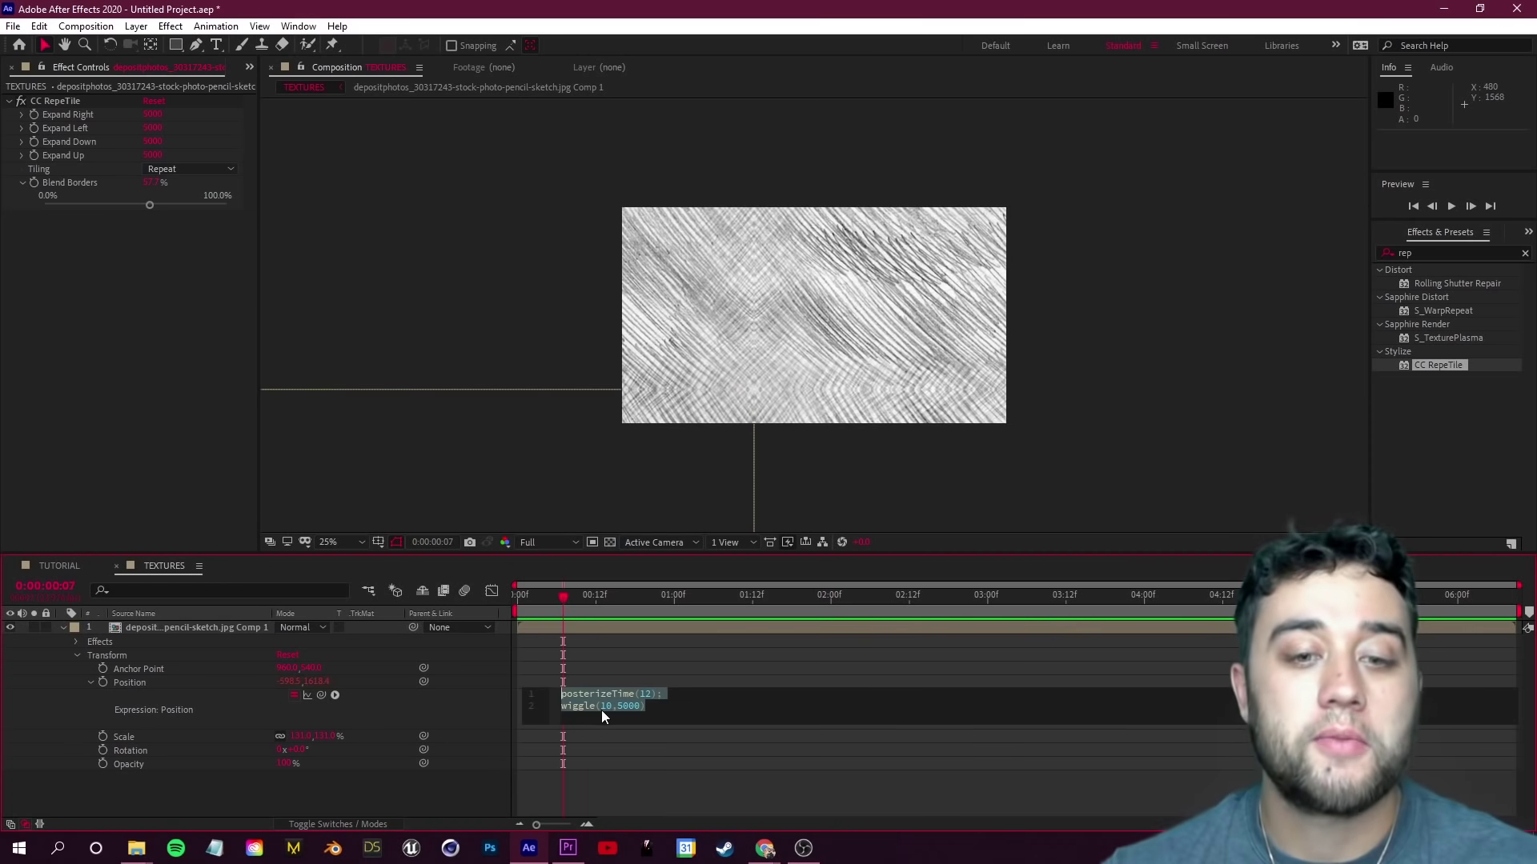
text(10)
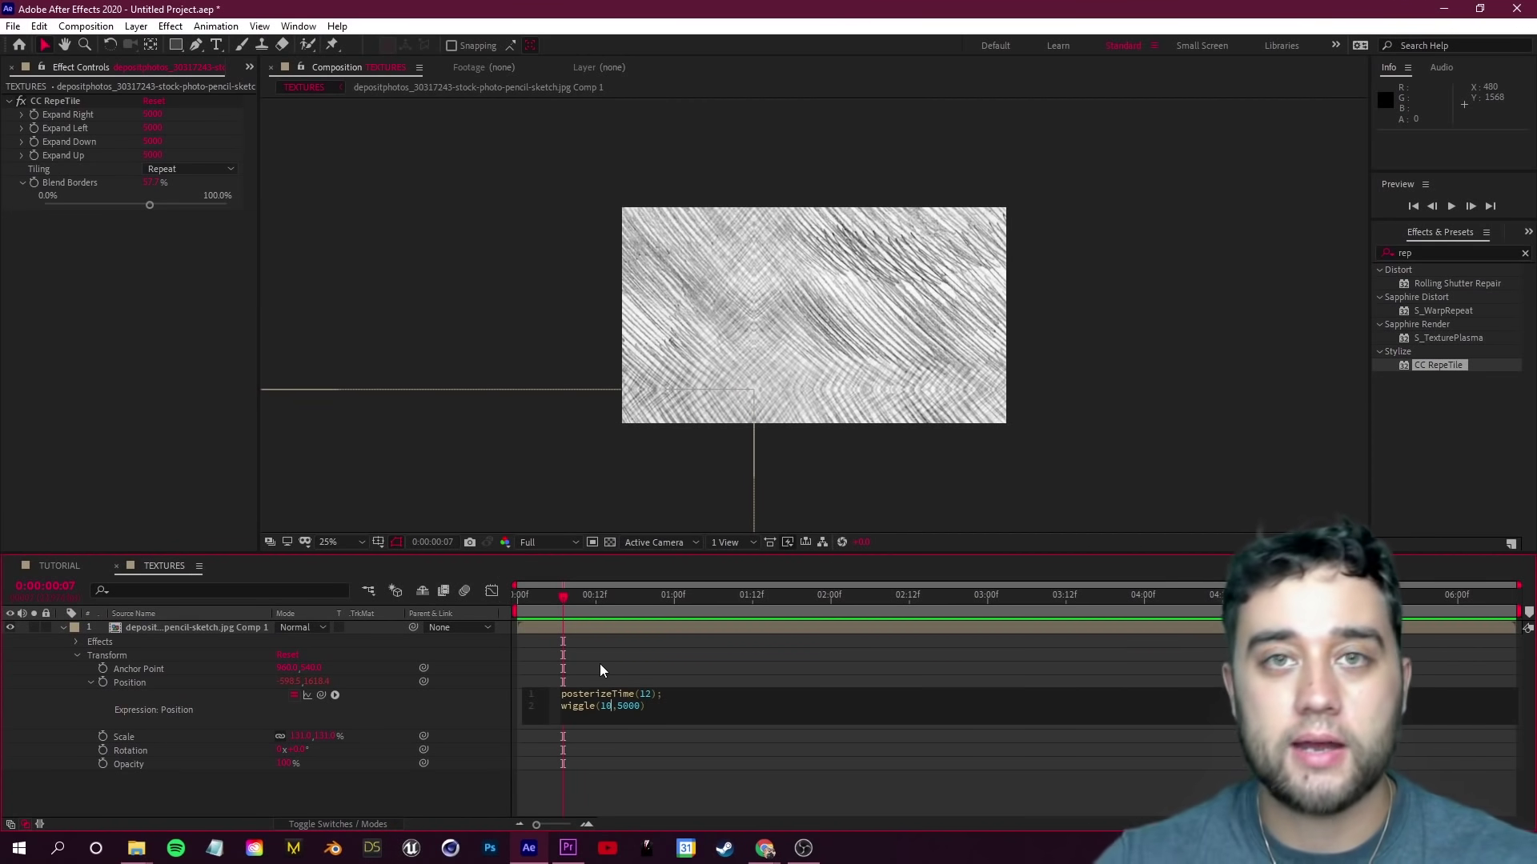
double_click(629, 707)
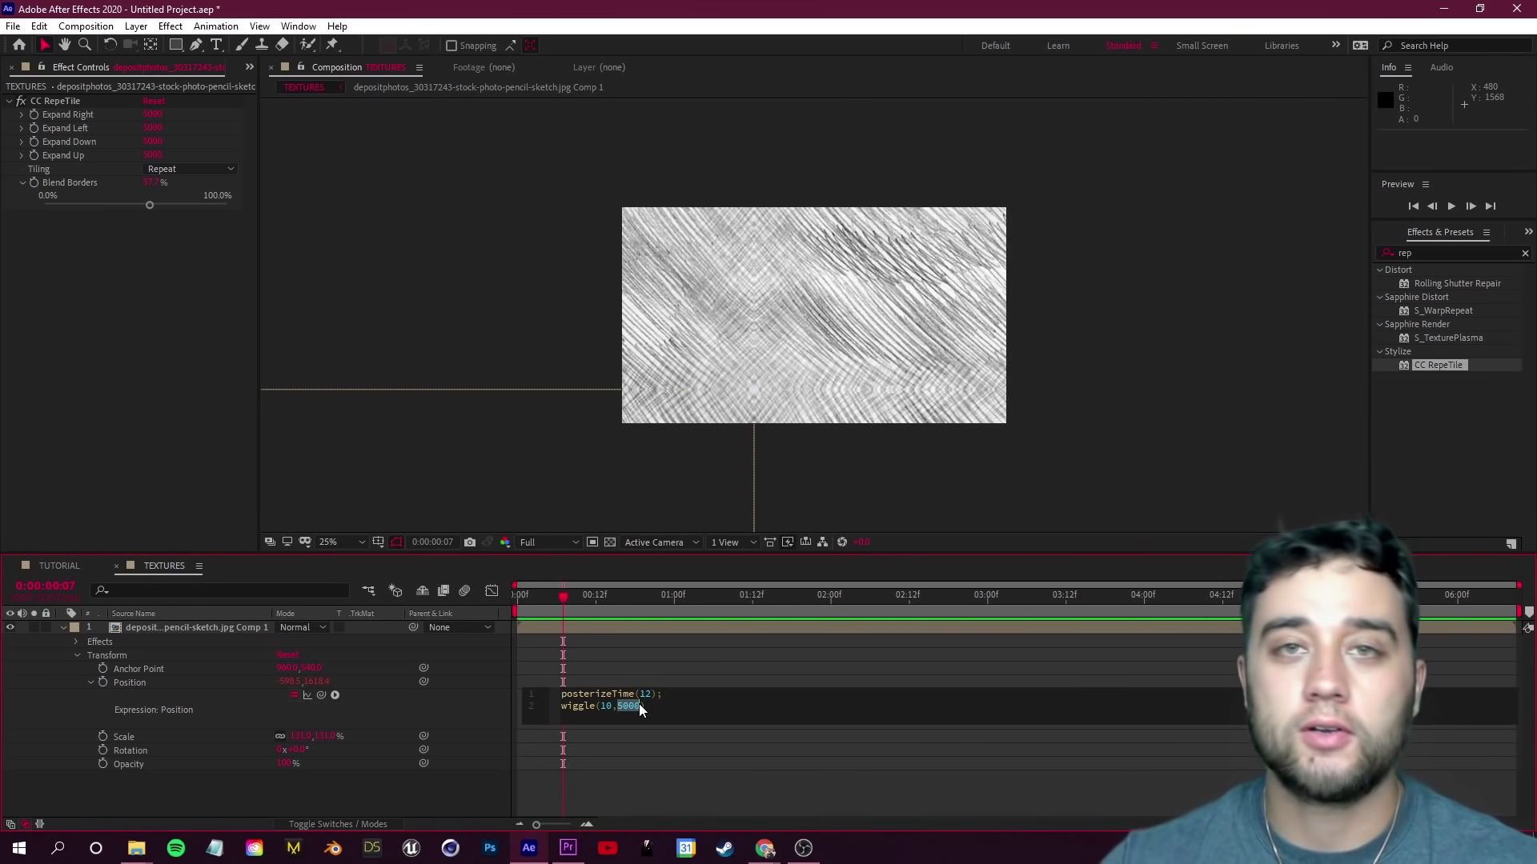
key(KP_Enter)
key(space)
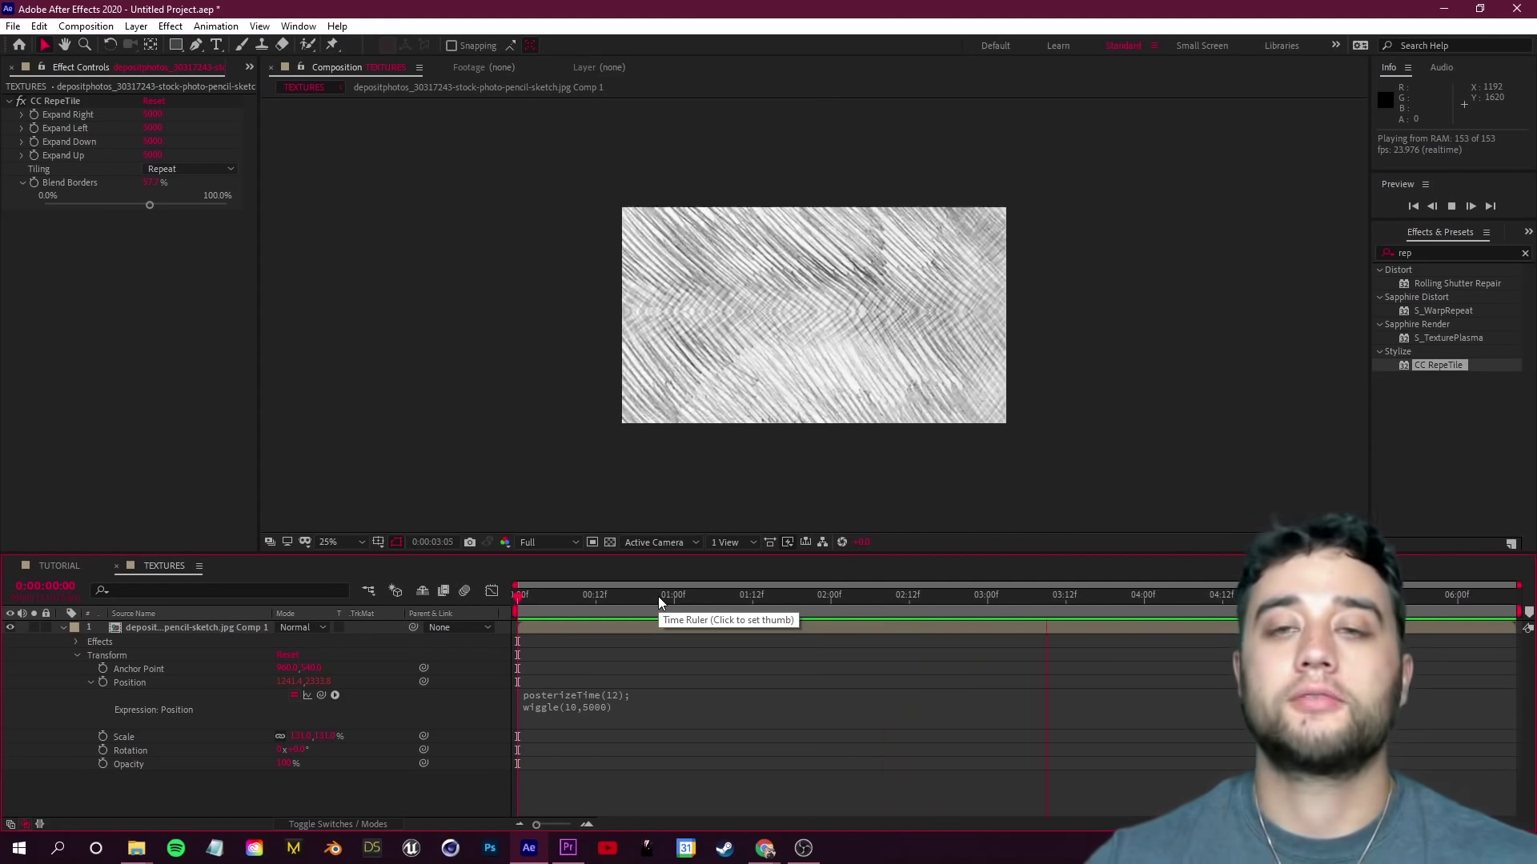
click(62, 628)
Step: In the TUTORIAL comp, show the Project panel and add the TEXTURES comp as a layer above the footage
click(53, 566)
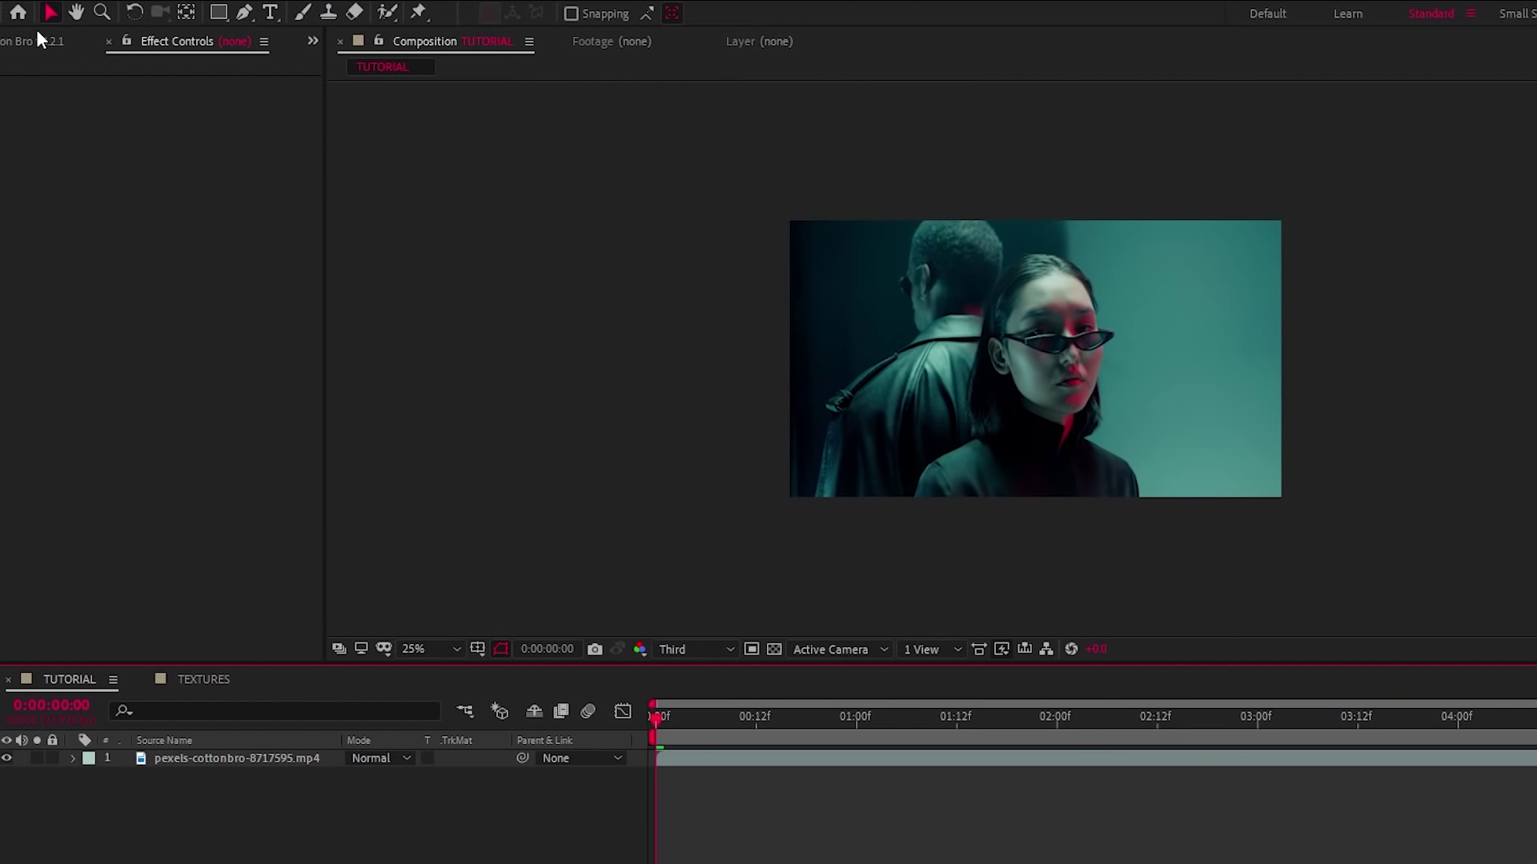
click(248, 66)
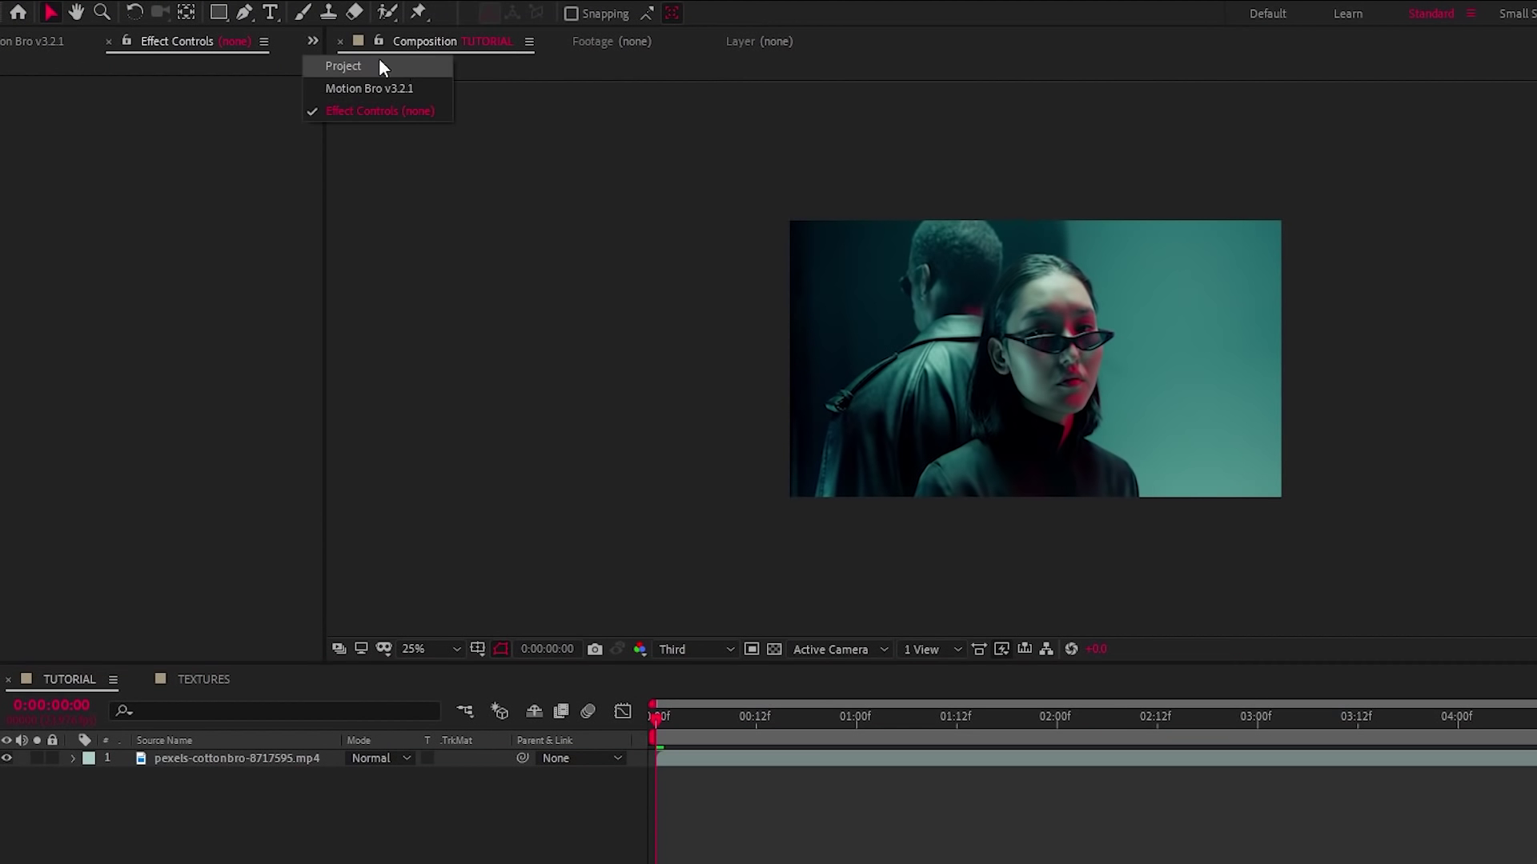
click(387, 72)
click(109, 284)
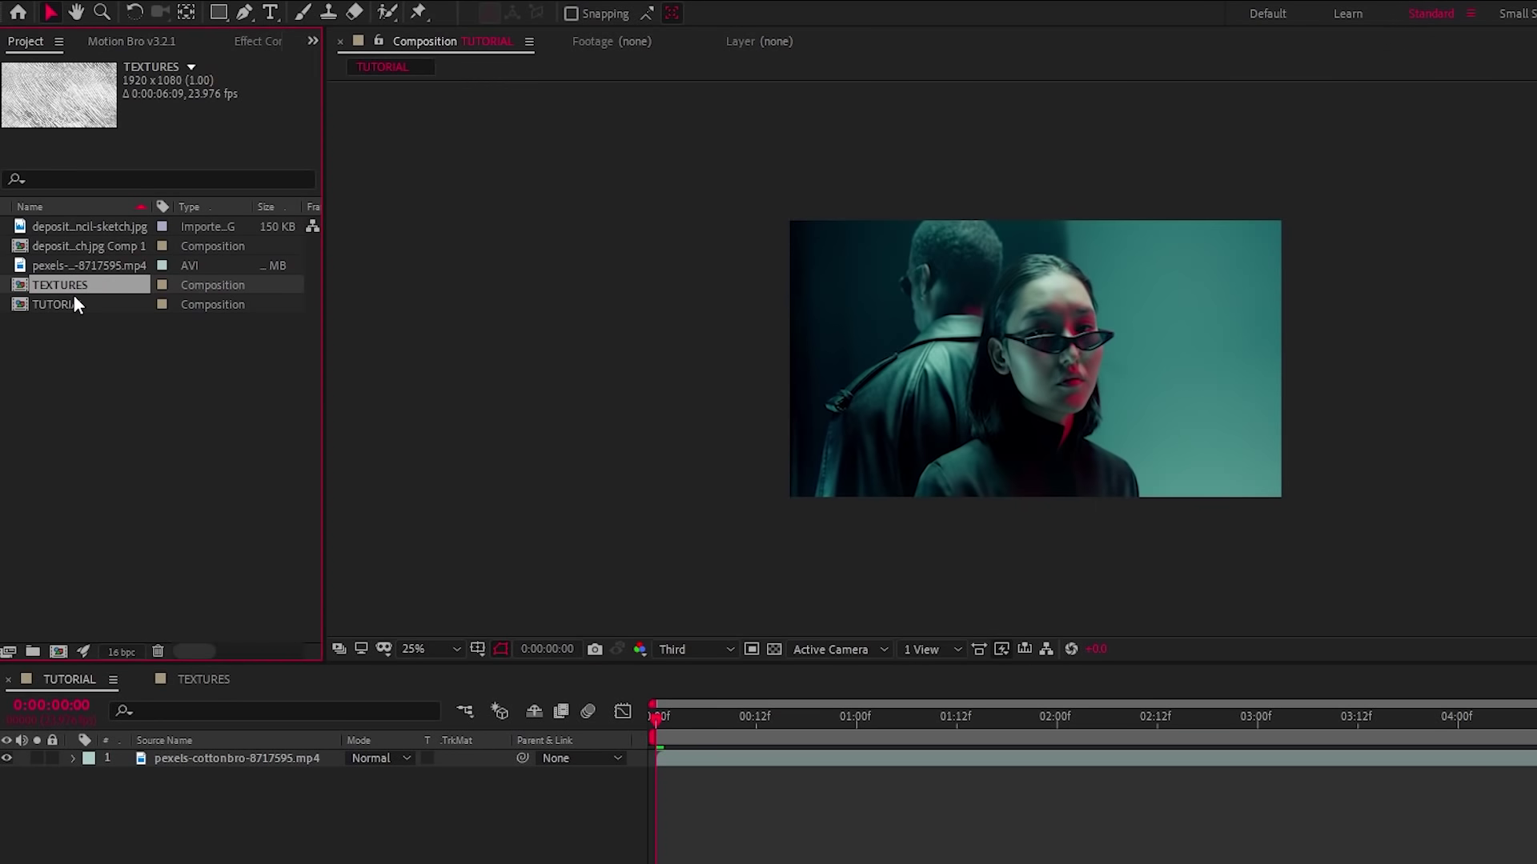
drag(60, 282, 190, 754)
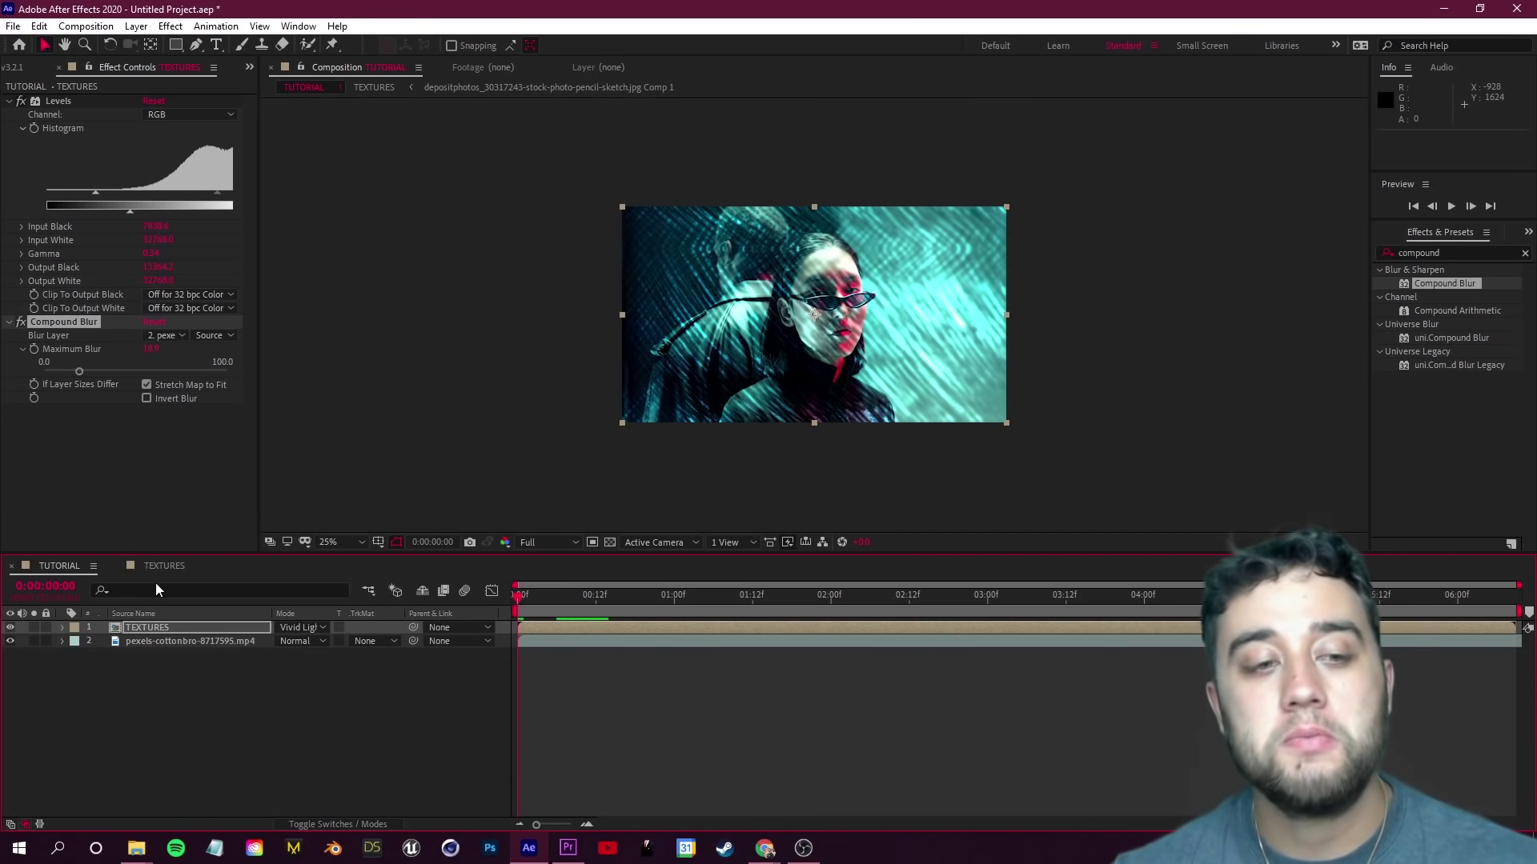
Step: Return to the TEXTURES composition and scrub through its texture animation
click(182, 570)
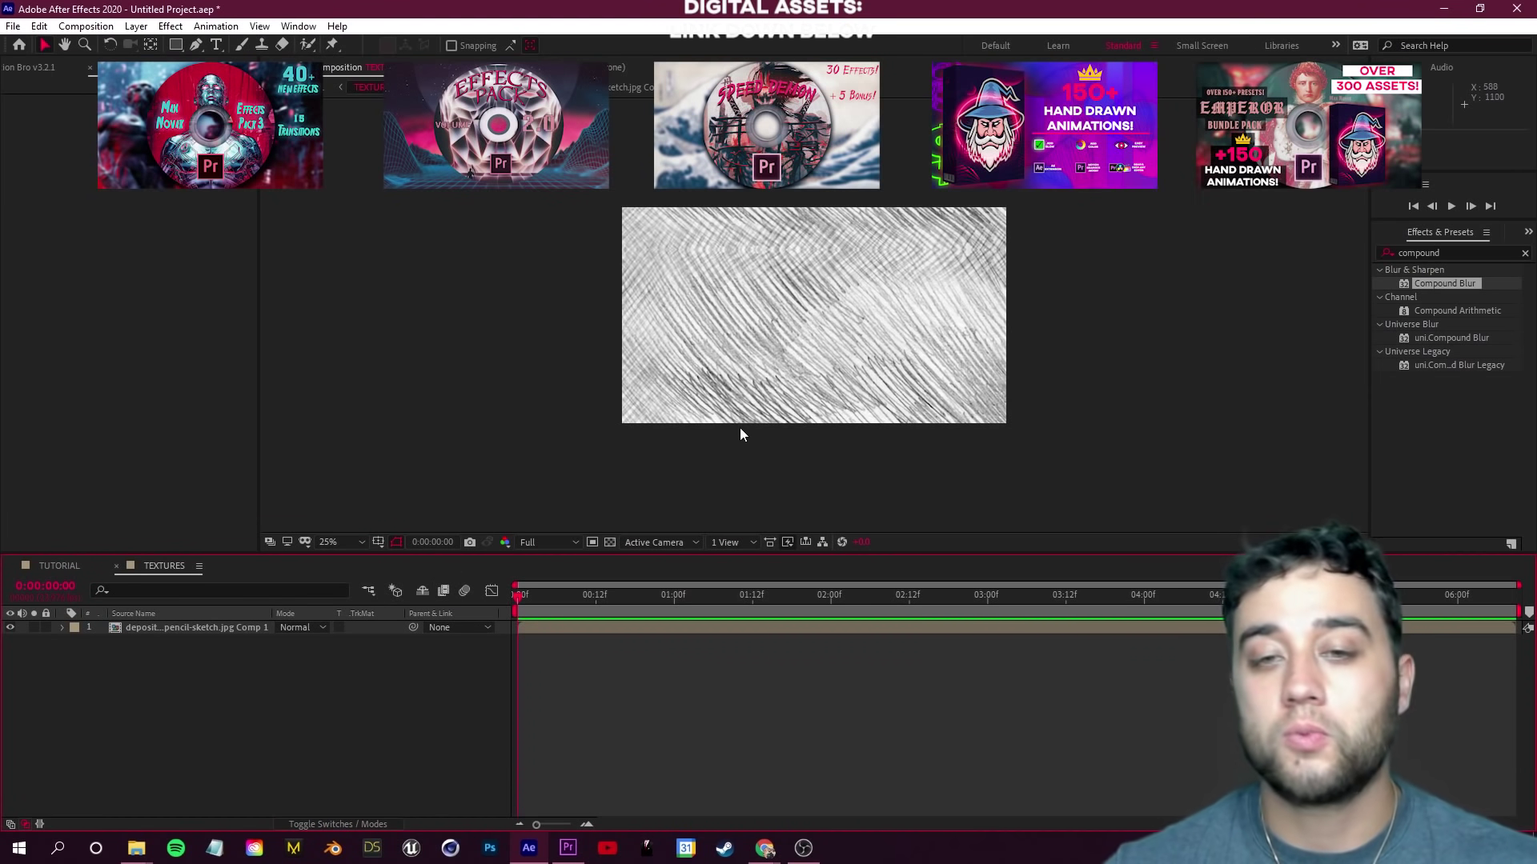
drag(549, 597, 469, 578)
click(13, 26)
mouse_move(112, 291)
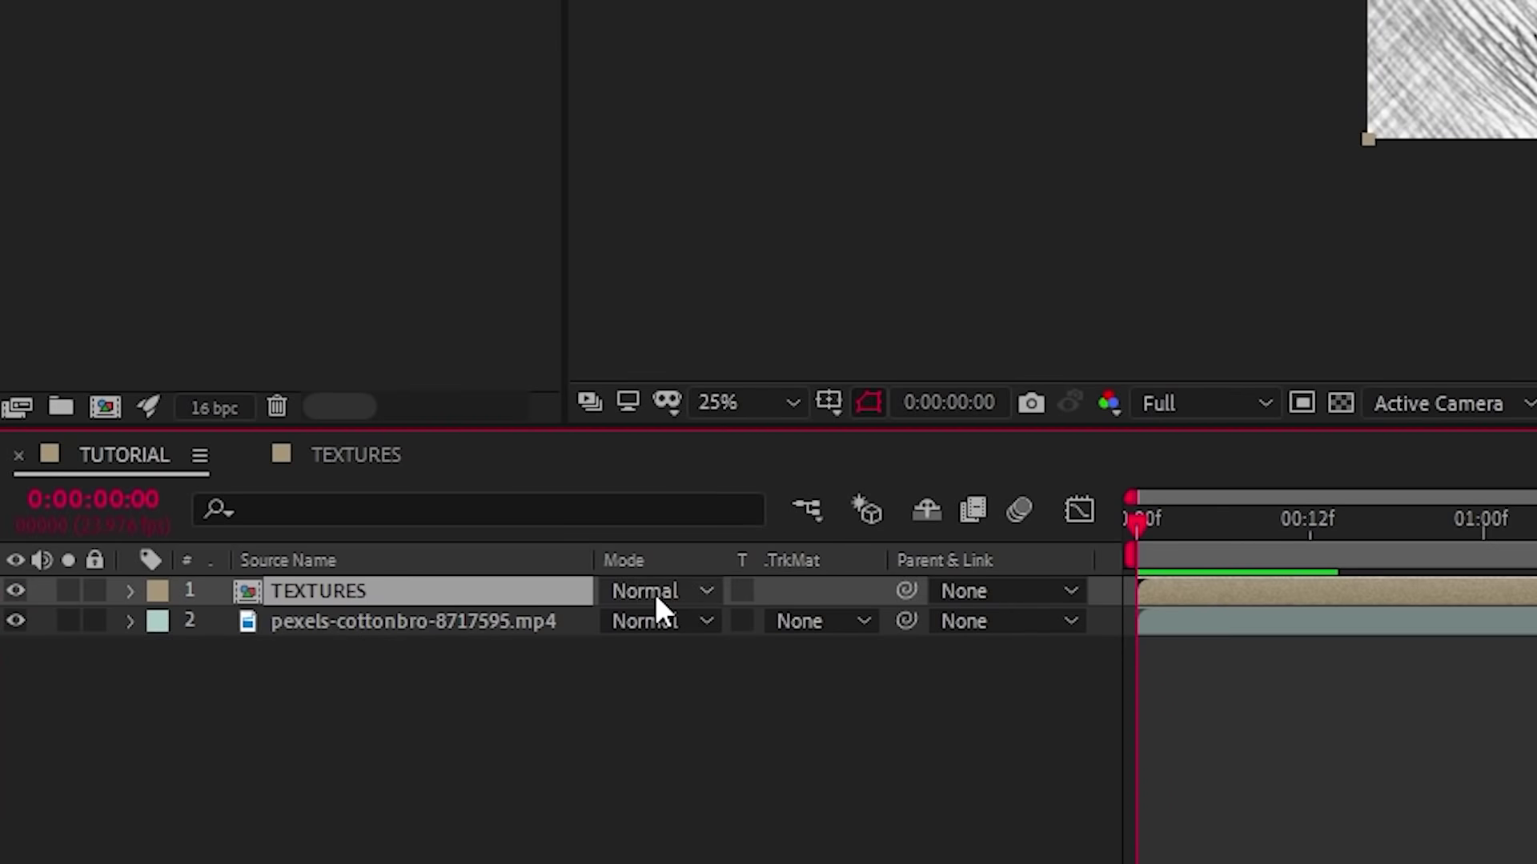
Step: Try Add, Linear Light and Exclusion on TEXTURES, settle on Vivid Light, then search 'levels'
click(298, 628)
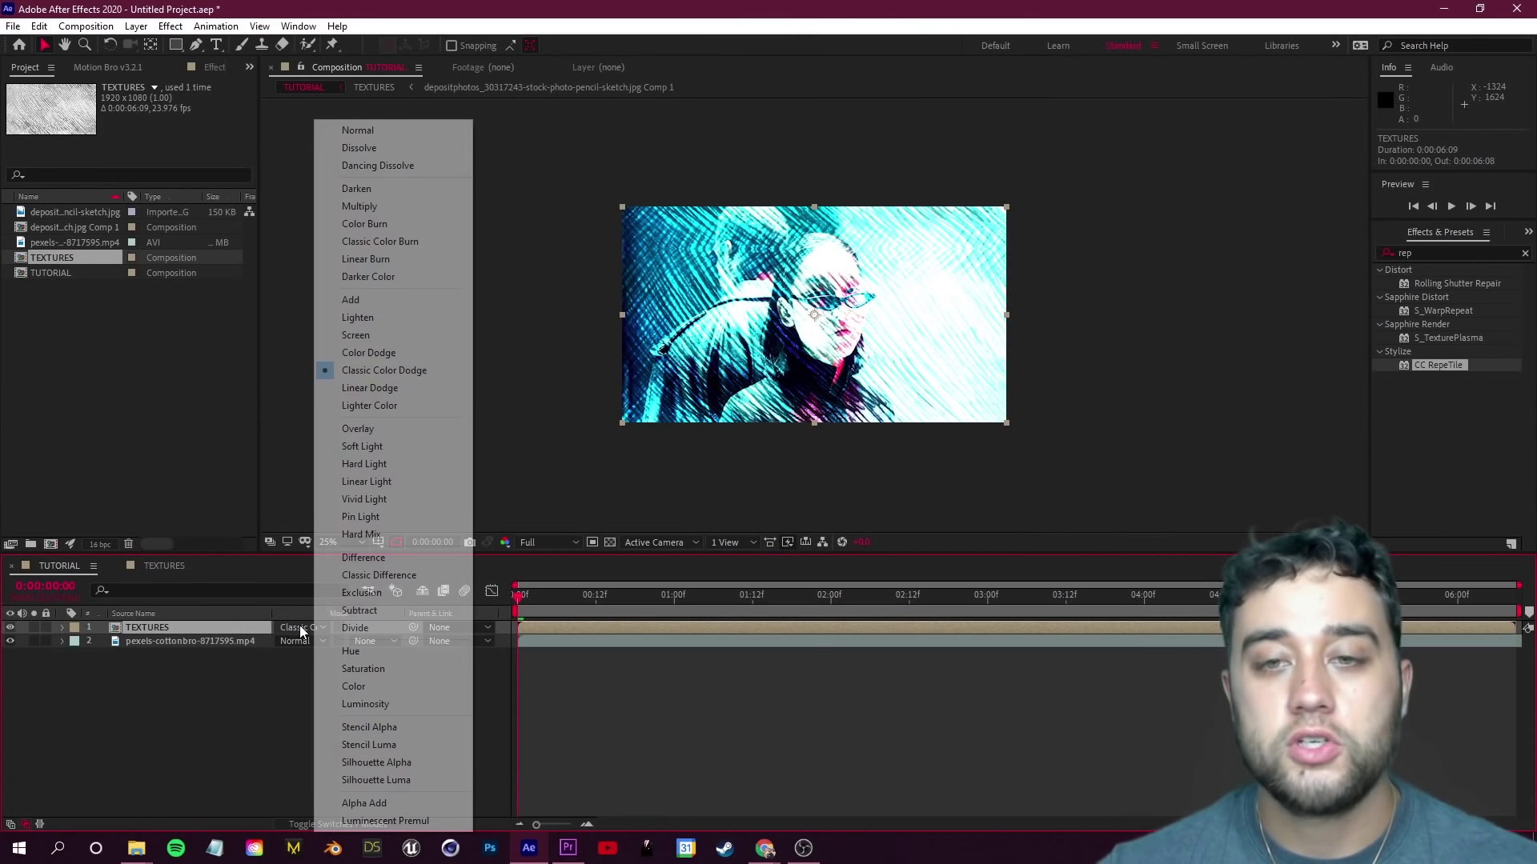
click(425, 300)
click(289, 627)
click(367, 481)
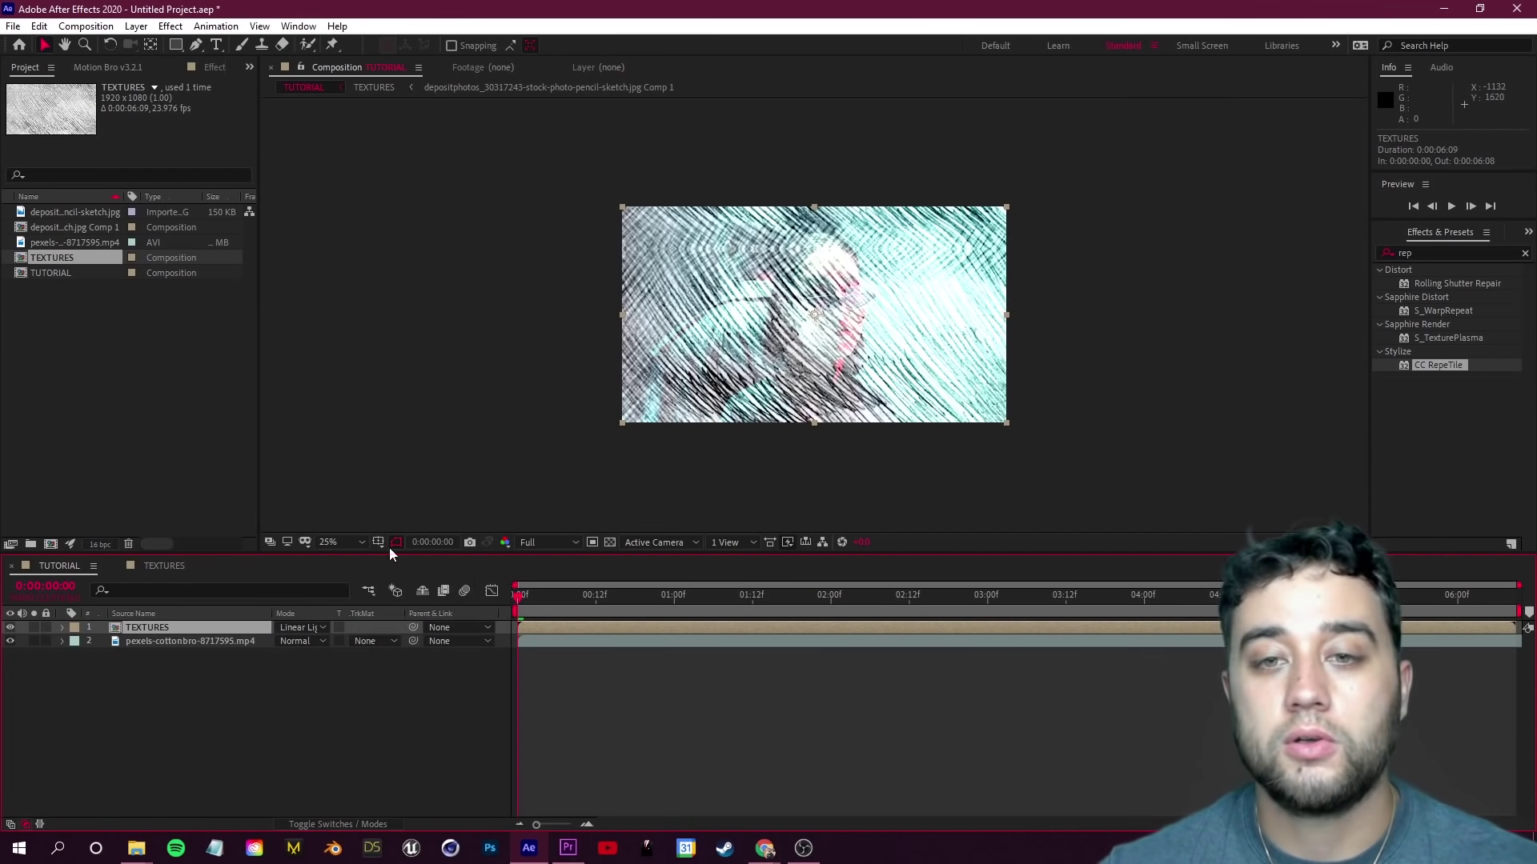
click(314, 631)
click(384, 602)
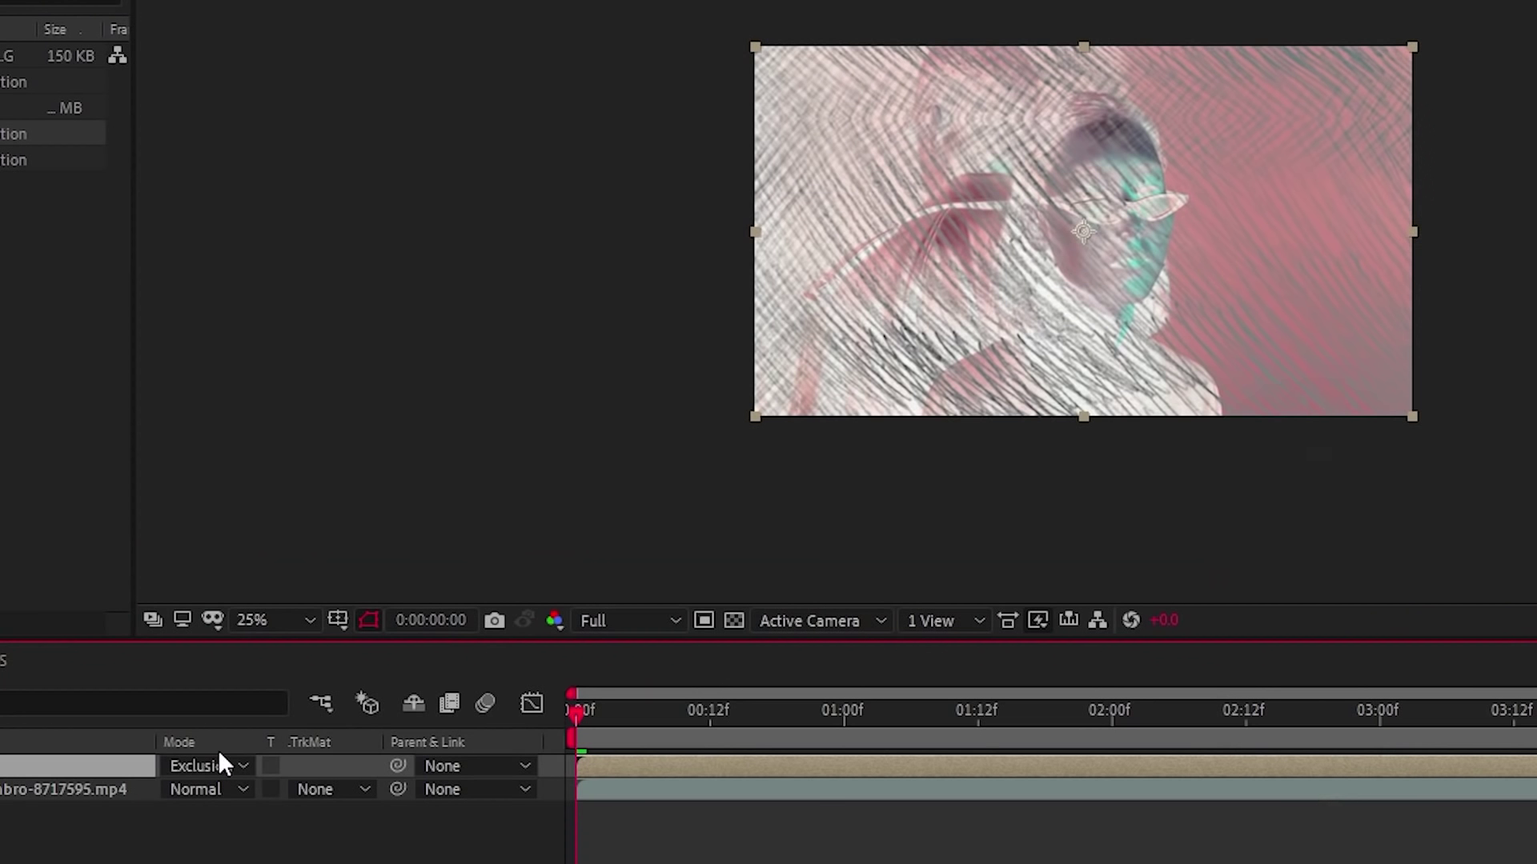
click(215, 770)
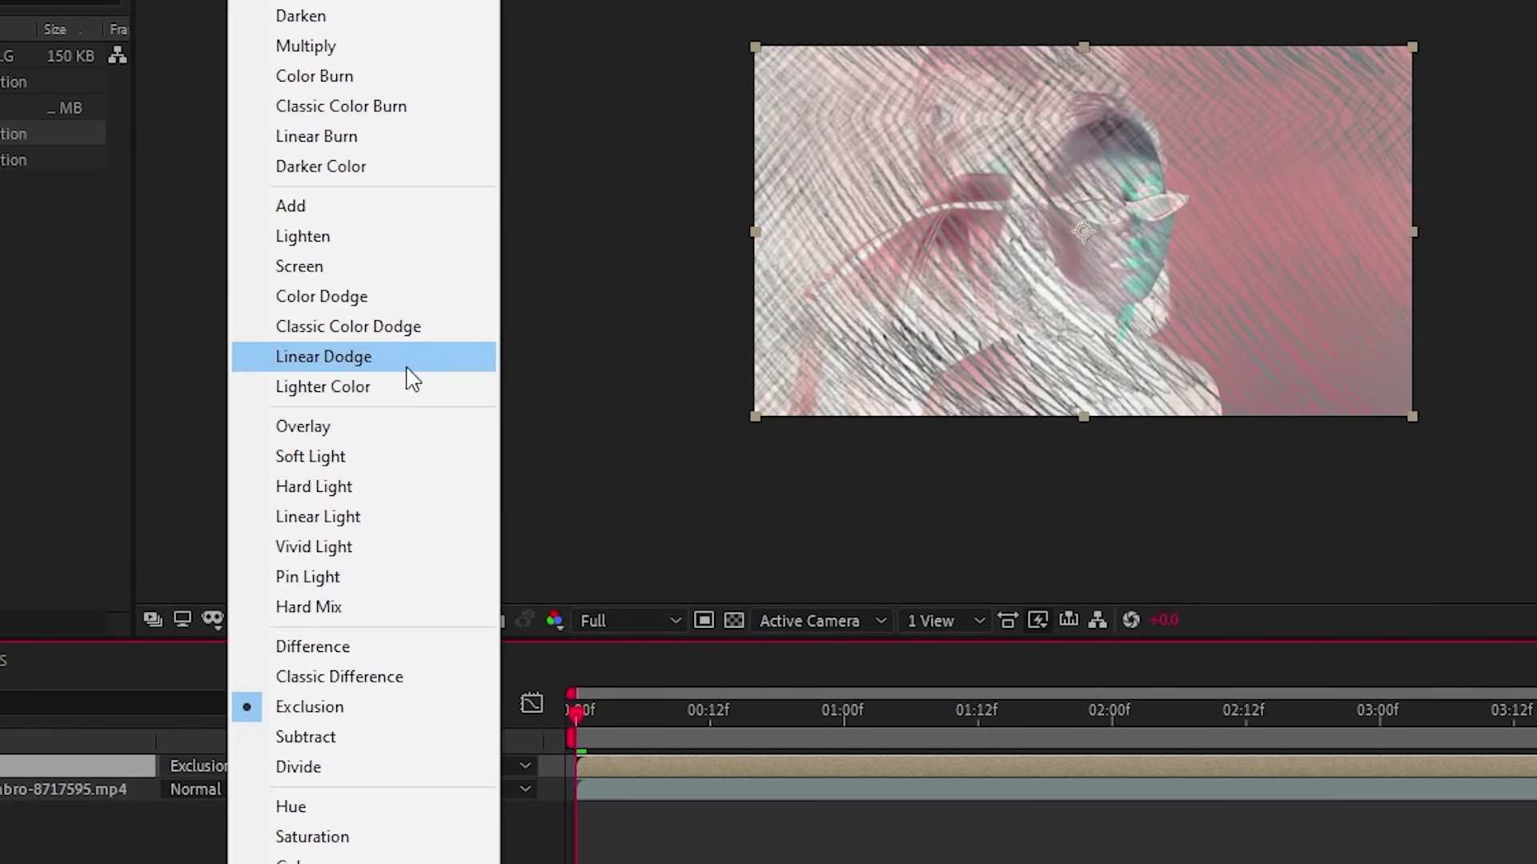
click(314, 547)
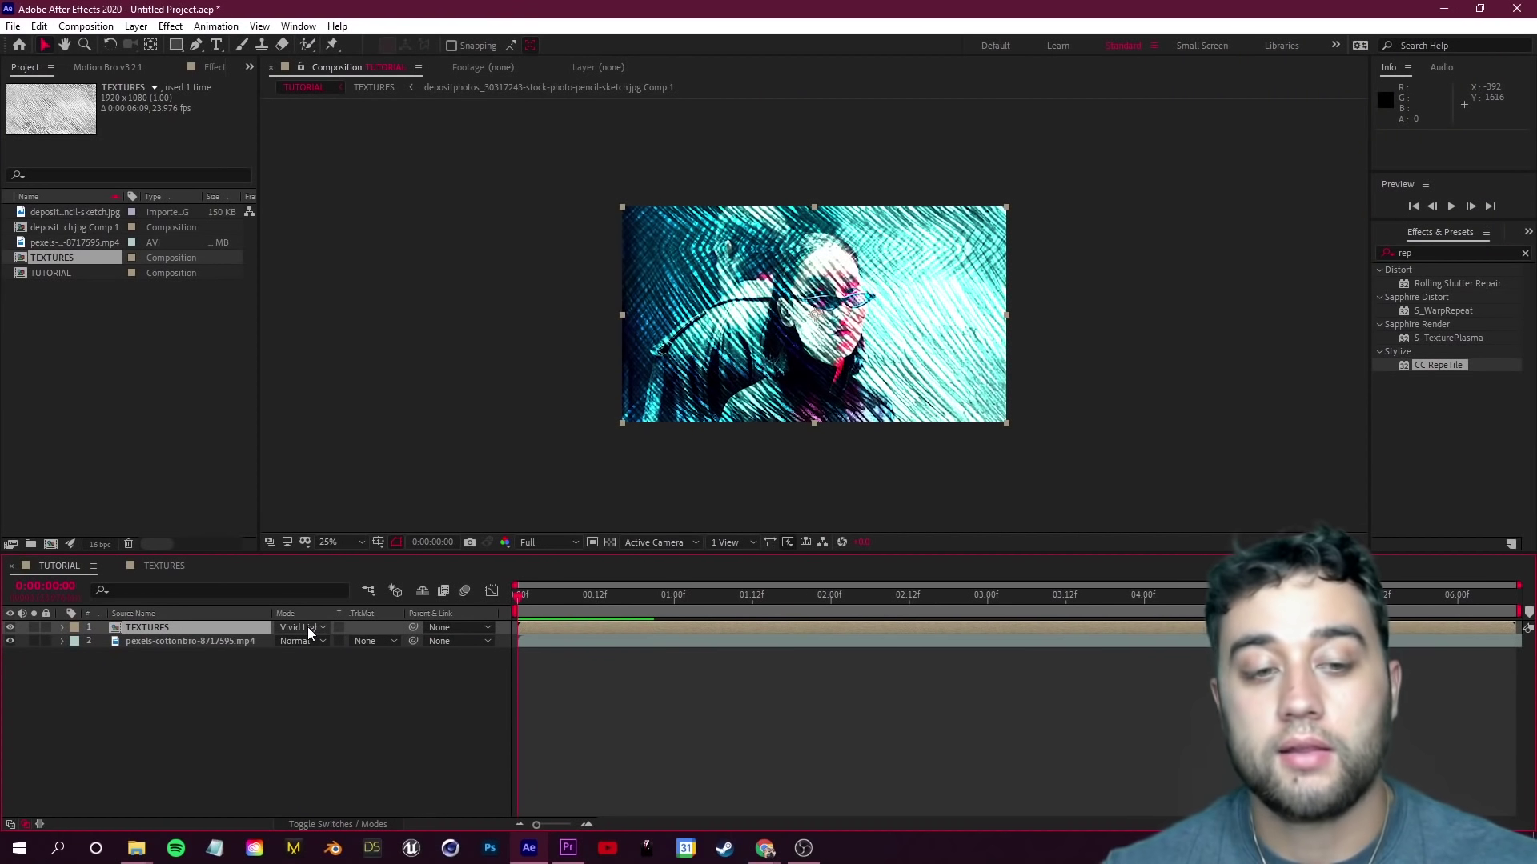
click(308, 627)
click(717, 452)
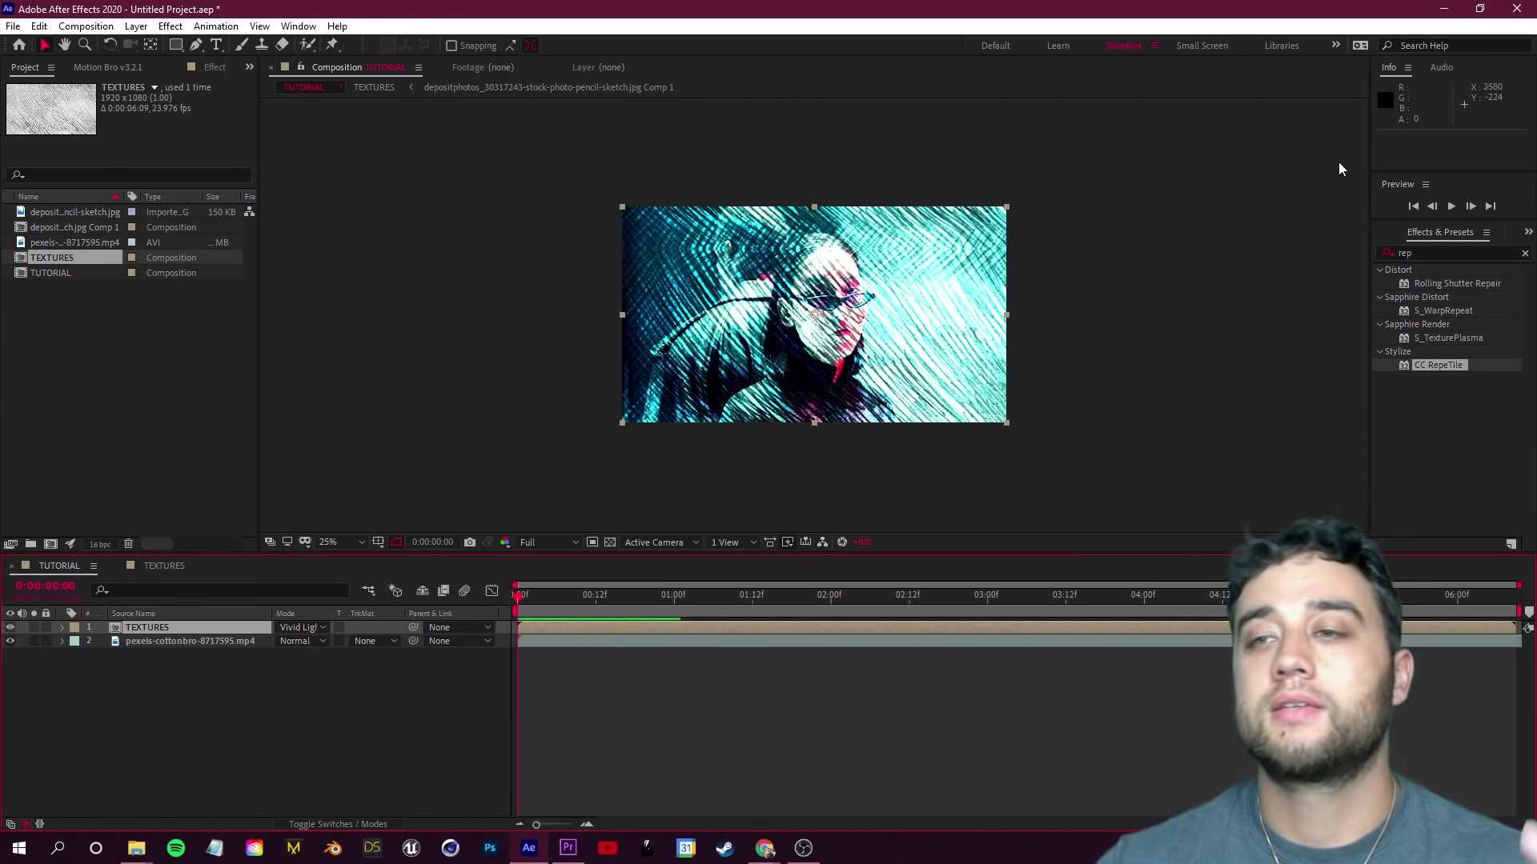
click(1453, 253)
text(levels)
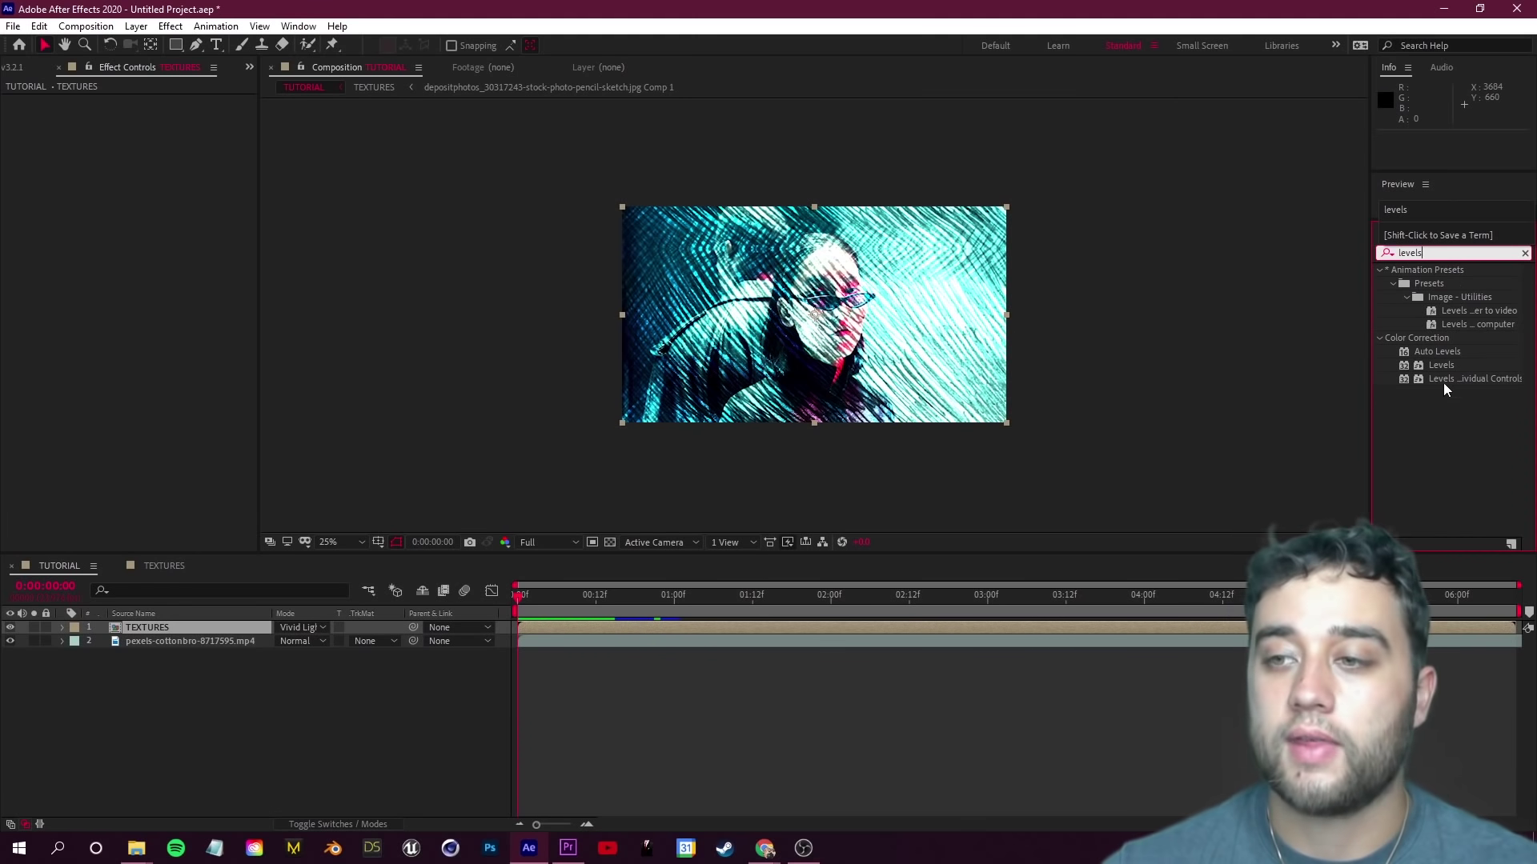
Step: Apply Levels to TEXTURES, adjusting Gamma, Output Black and Input Black, then search 'compound'
drag(1440, 365, 162, 624)
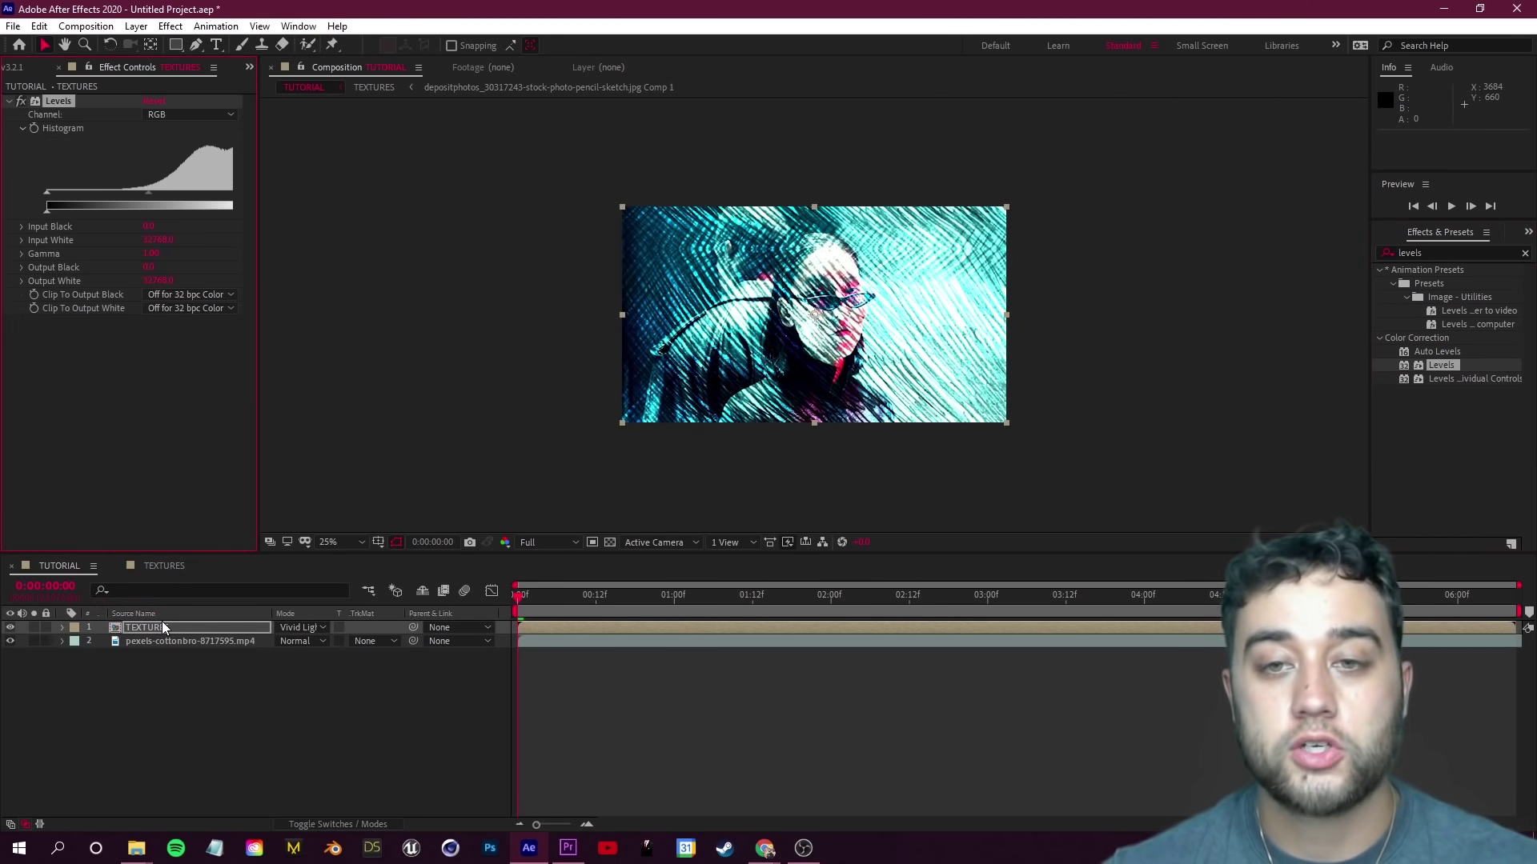
drag(148, 193, 216, 193)
drag(47, 211, 104, 199)
drag(218, 194, 232, 196)
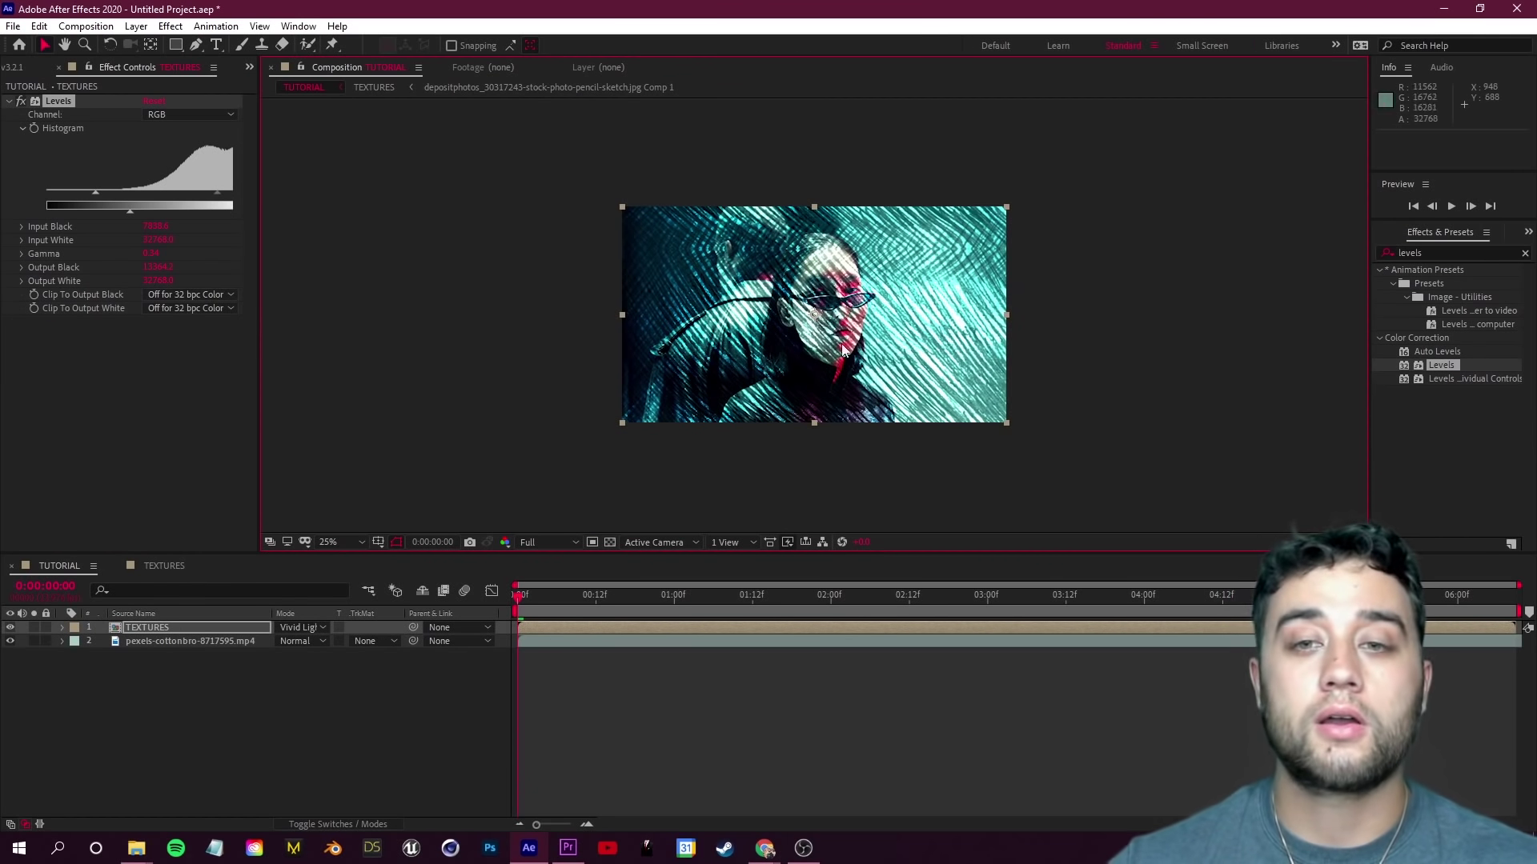
scroll(855, 293, up, 4)
scroll(780, 301, down, 2)
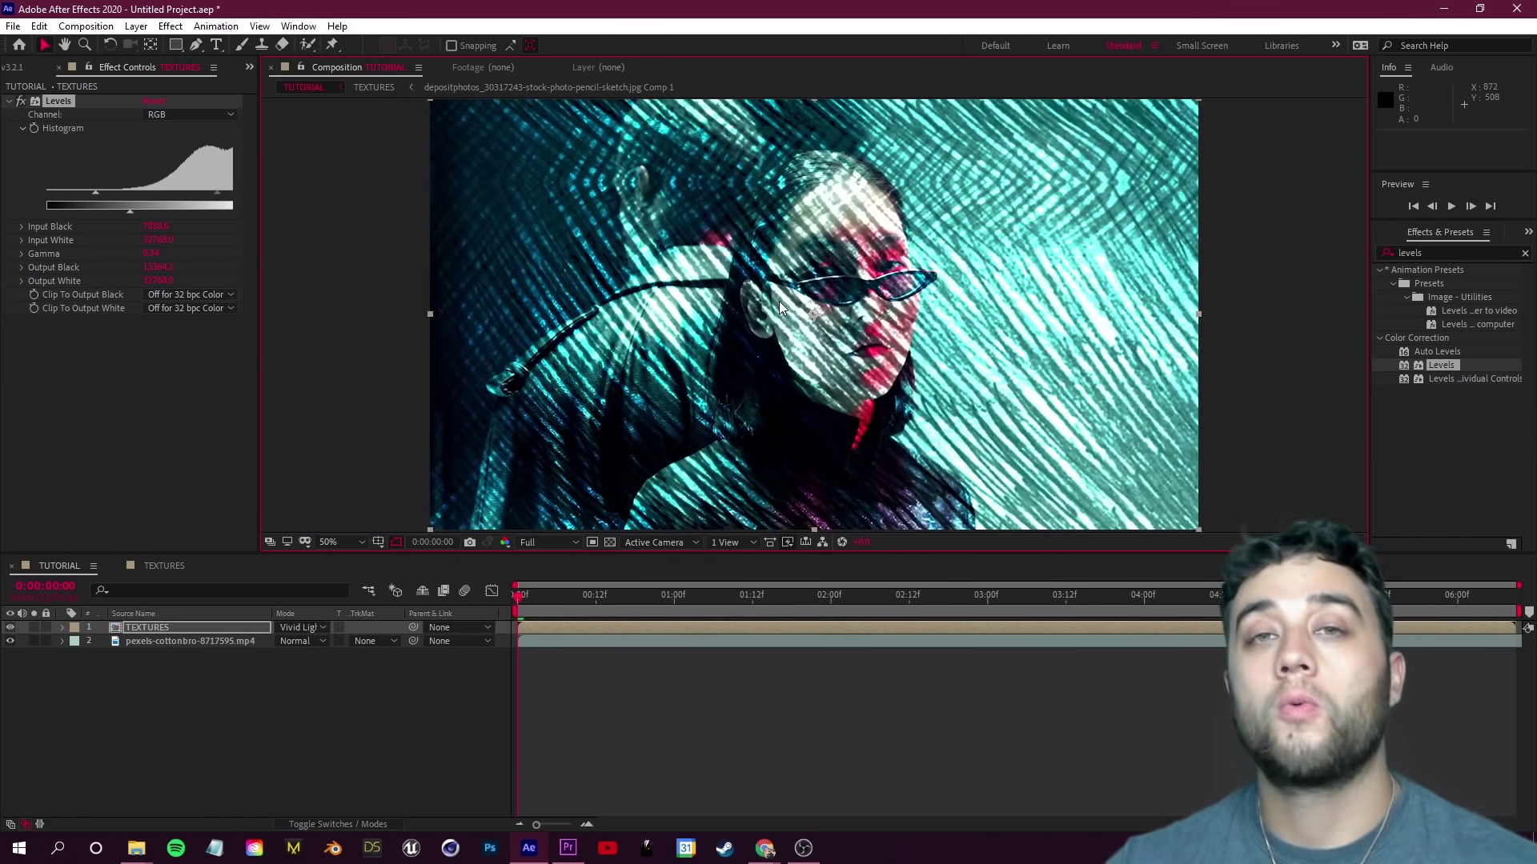
key(ctrl+f)
text(com)
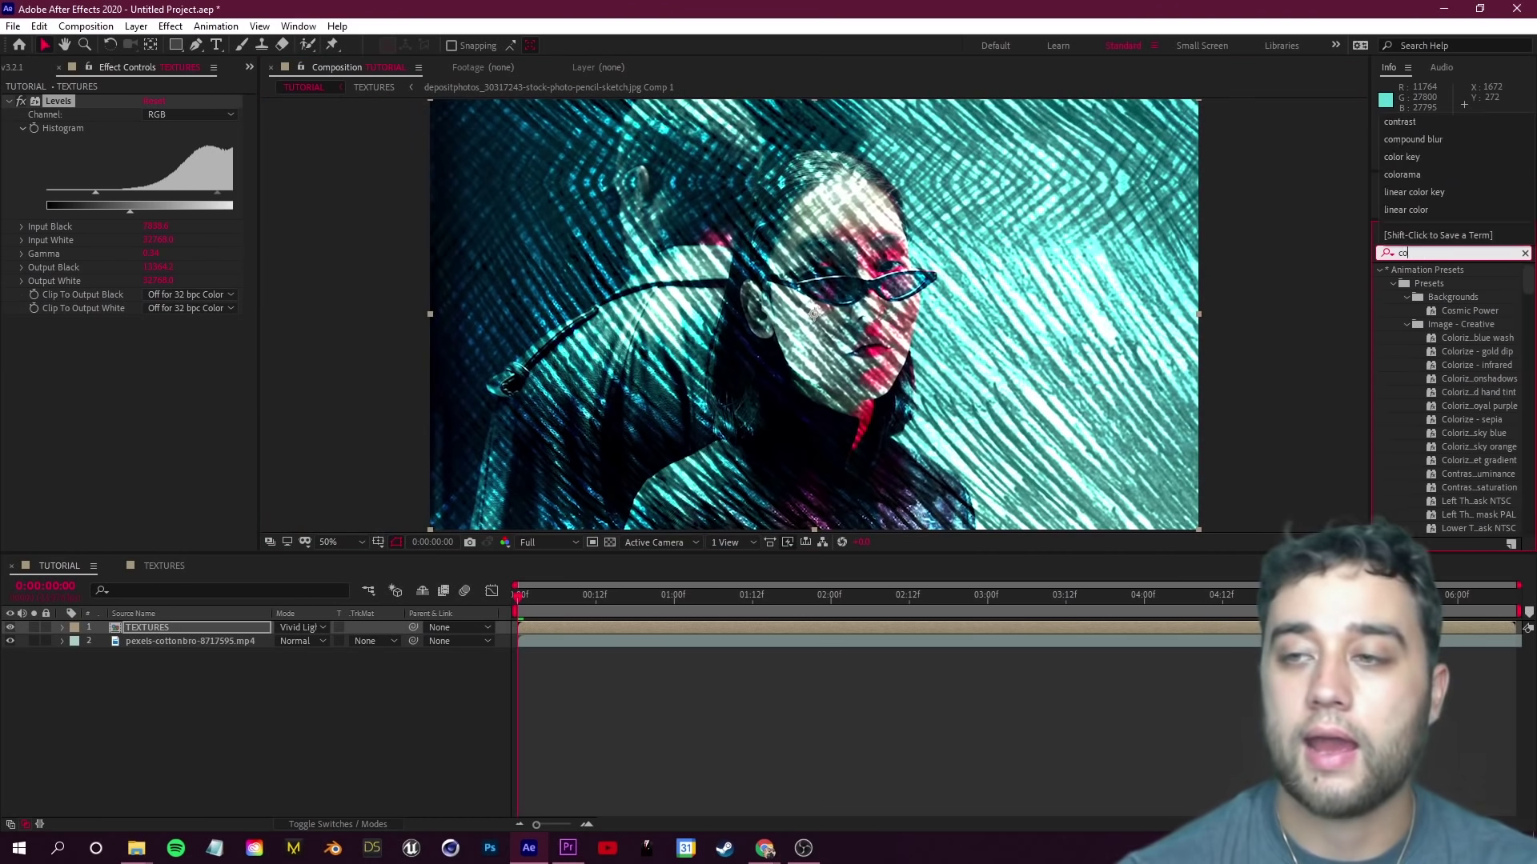
text(pound)
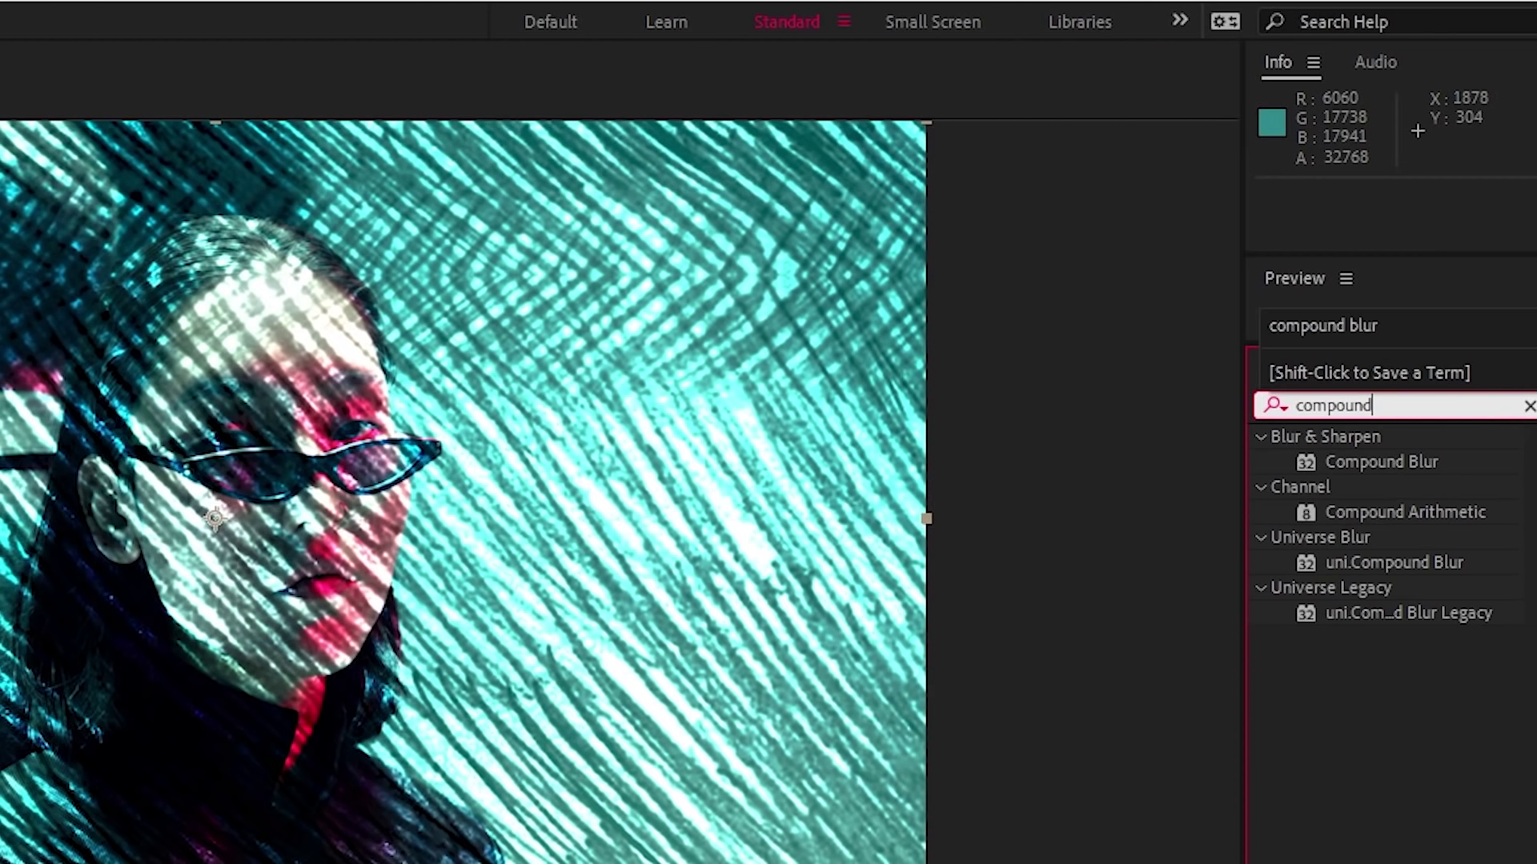
Step: Apply Compound Blur to TEXTURES with the pexels footage as Blur Layer, Maximum Blur about 30, and preview
drag(1362, 460, 185, 628)
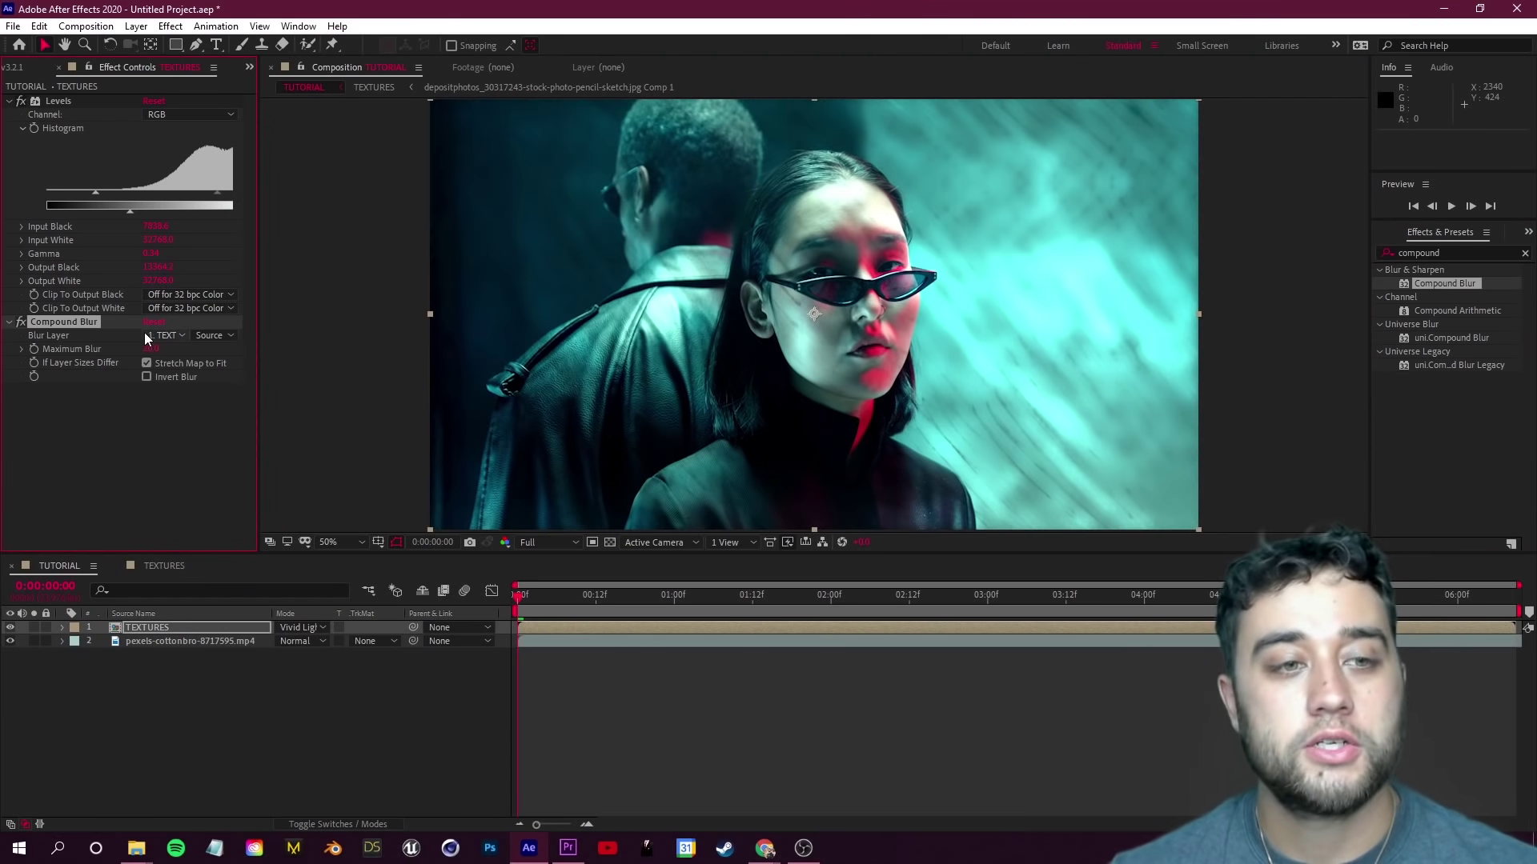
click(164, 335)
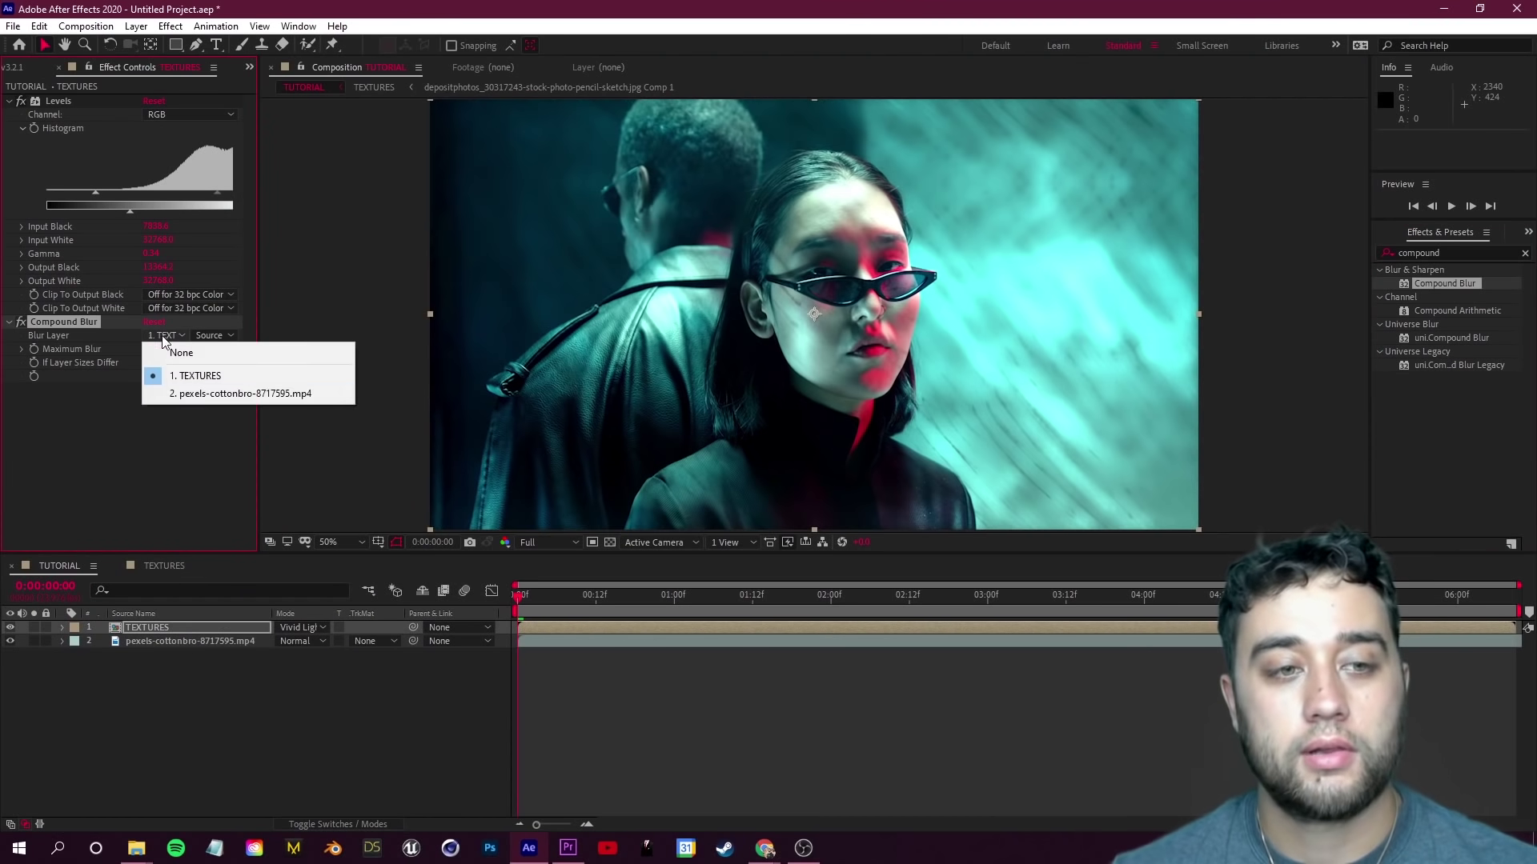
click(229, 394)
key(comma)
key(comma)
key(period)
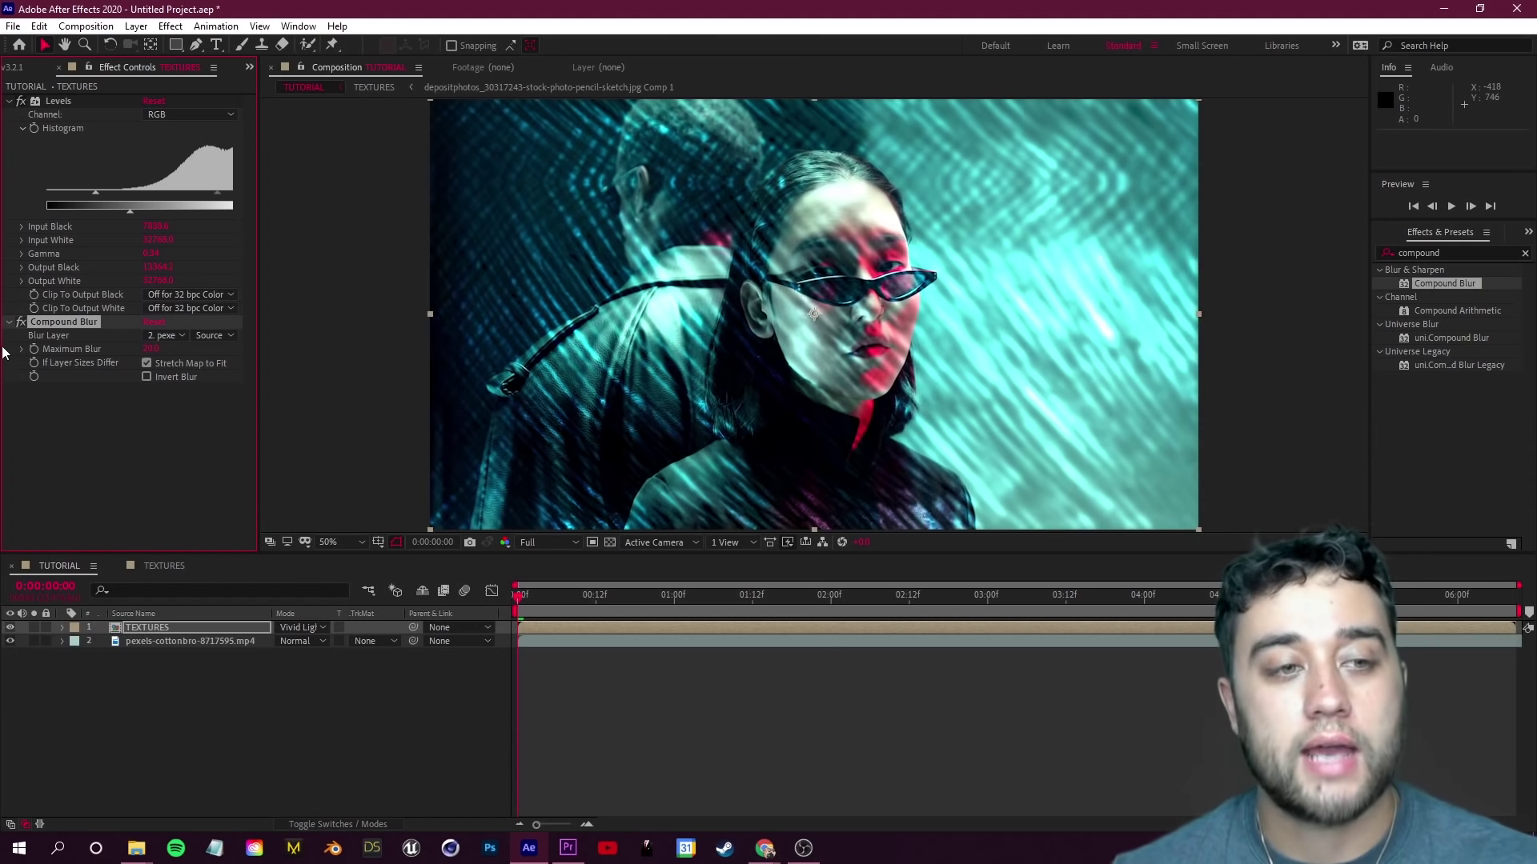
click(22, 349)
drag(83, 371, 164, 371)
key(comma)
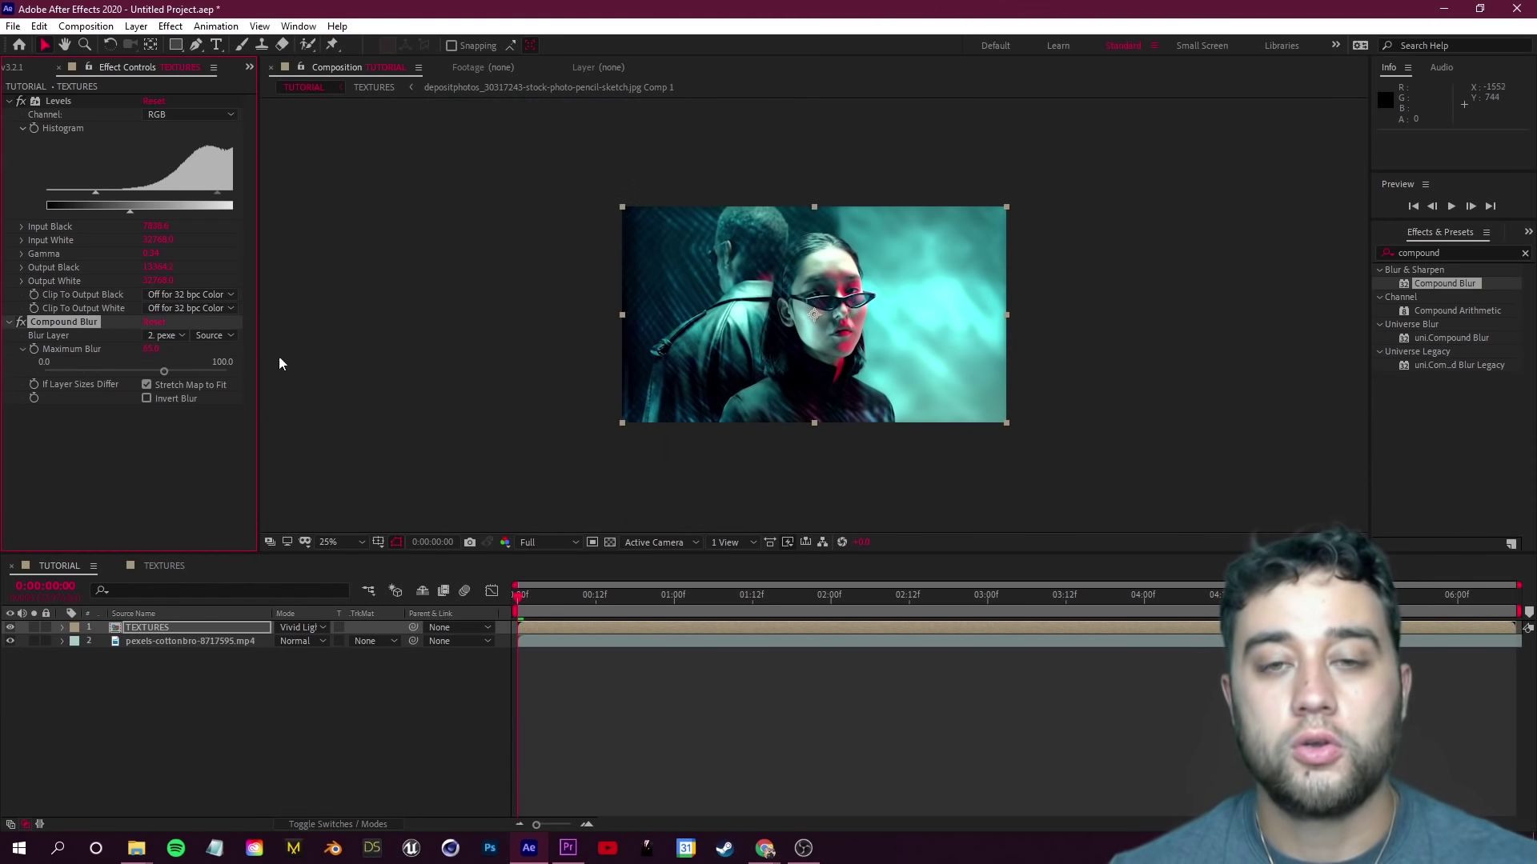
drag(52, 372, 57, 368)
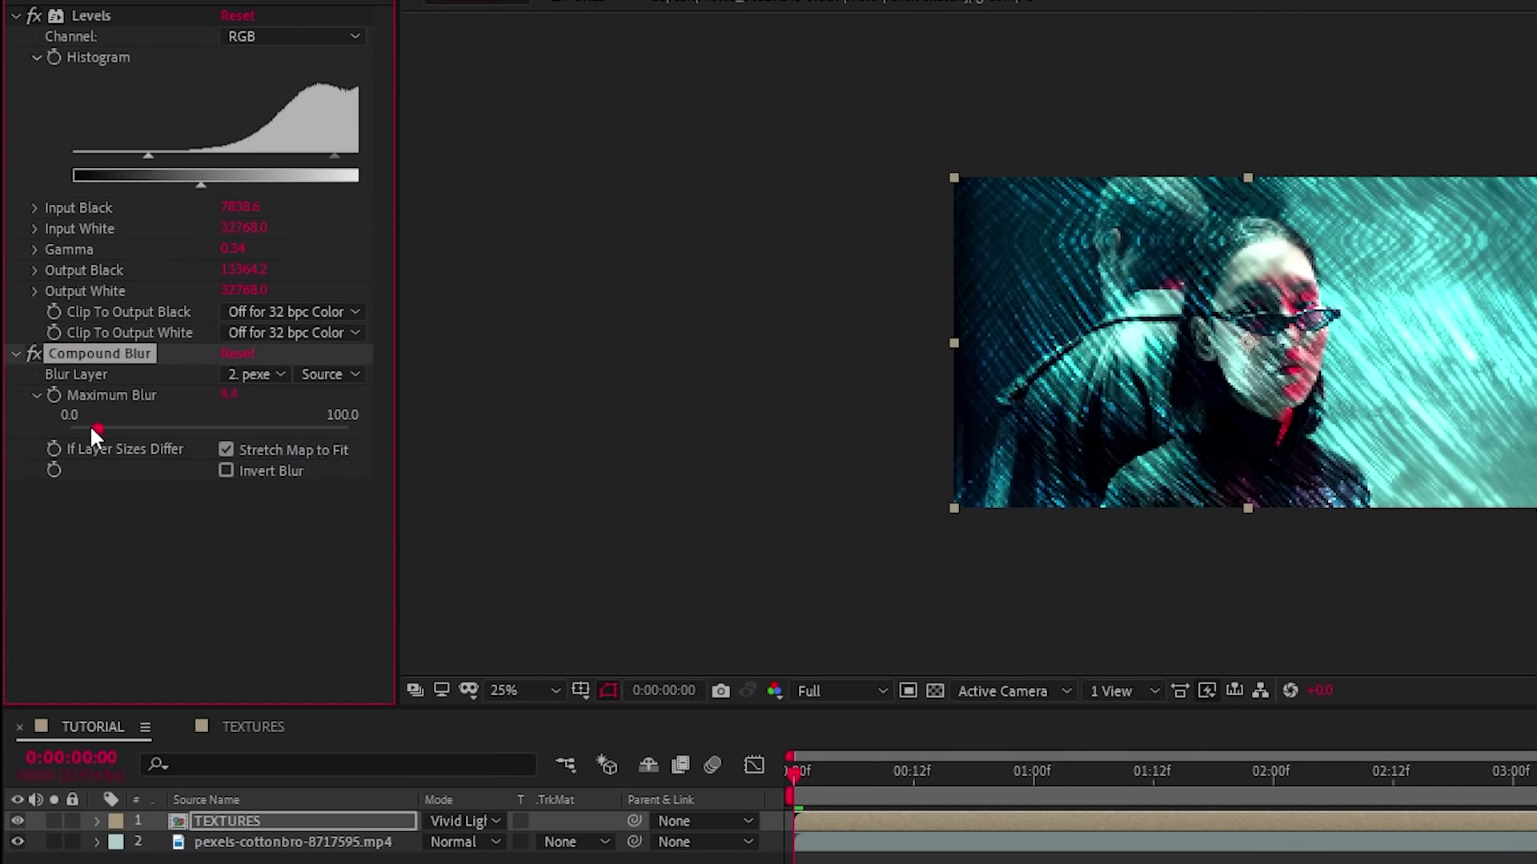
drag(91, 428, 154, 430)
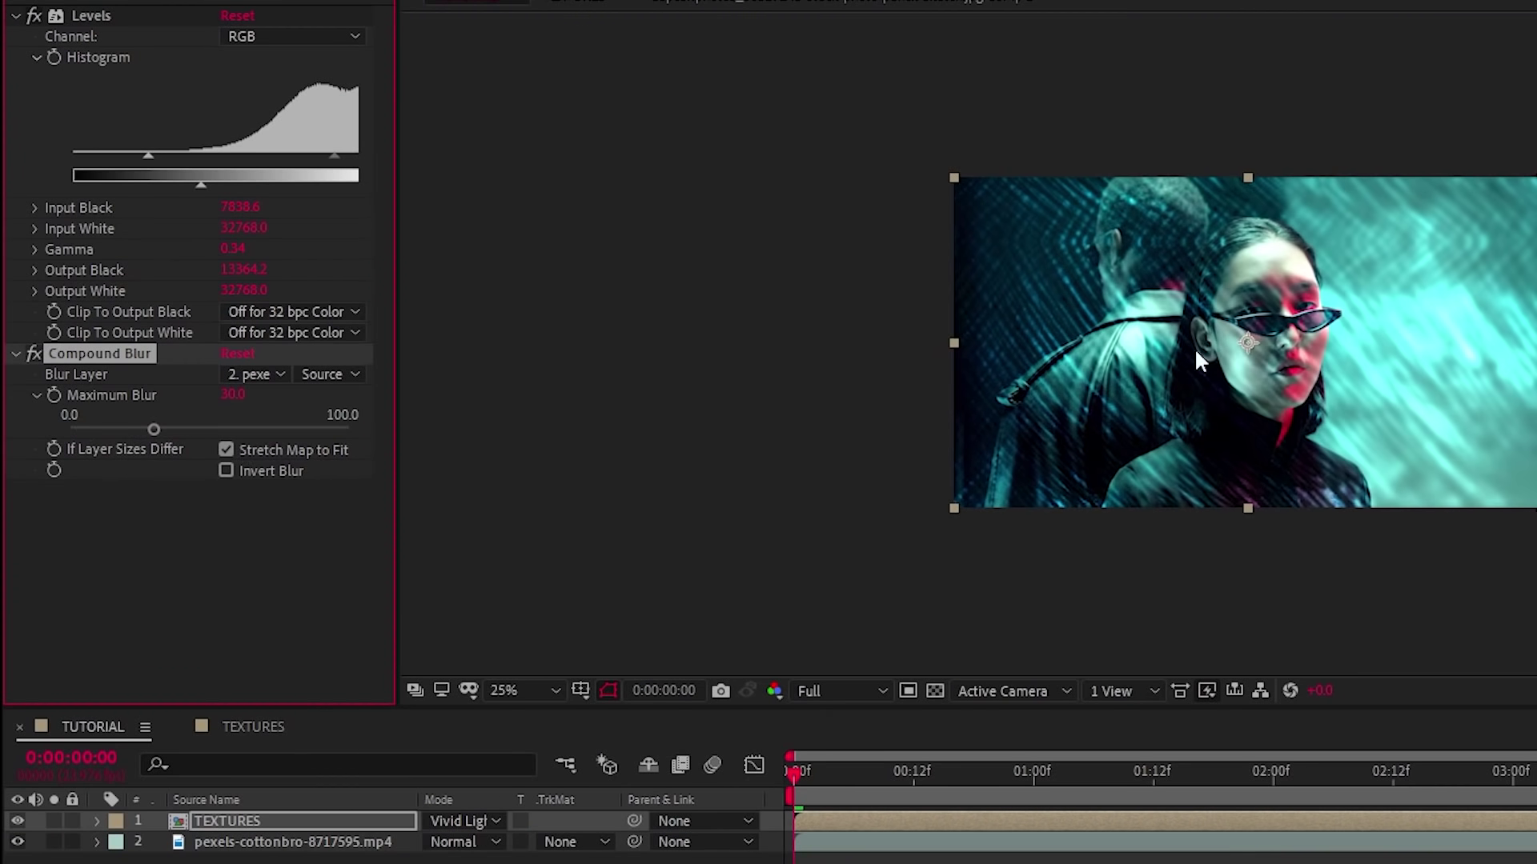
key(space)
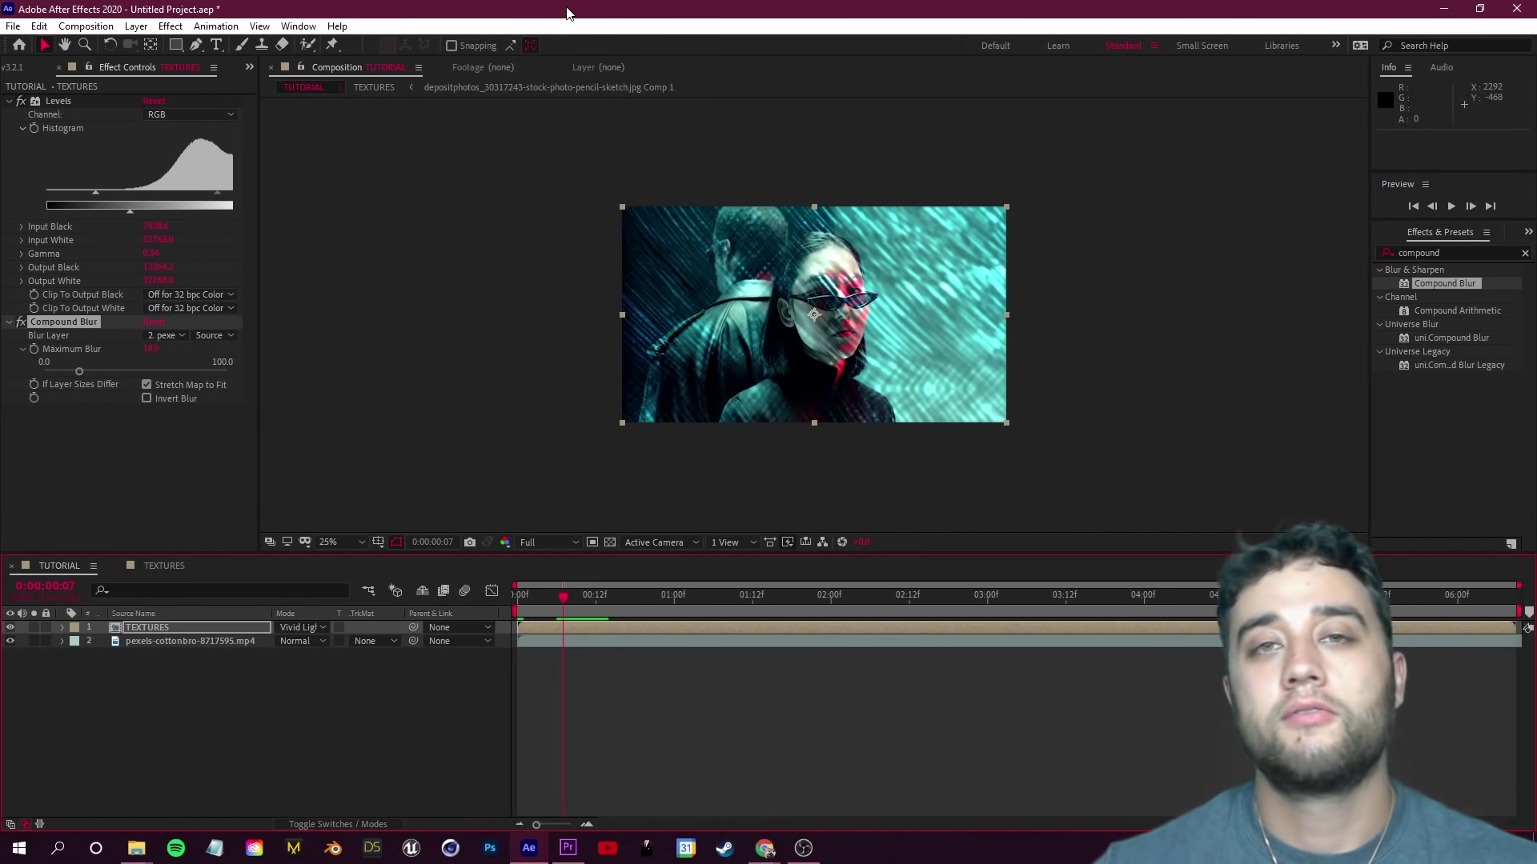
click(1440, 253)
Step: Apply Add Grain to the pexels layer in Final Output view, with Intensity about 1.52 and monochromatic grain
text(add)
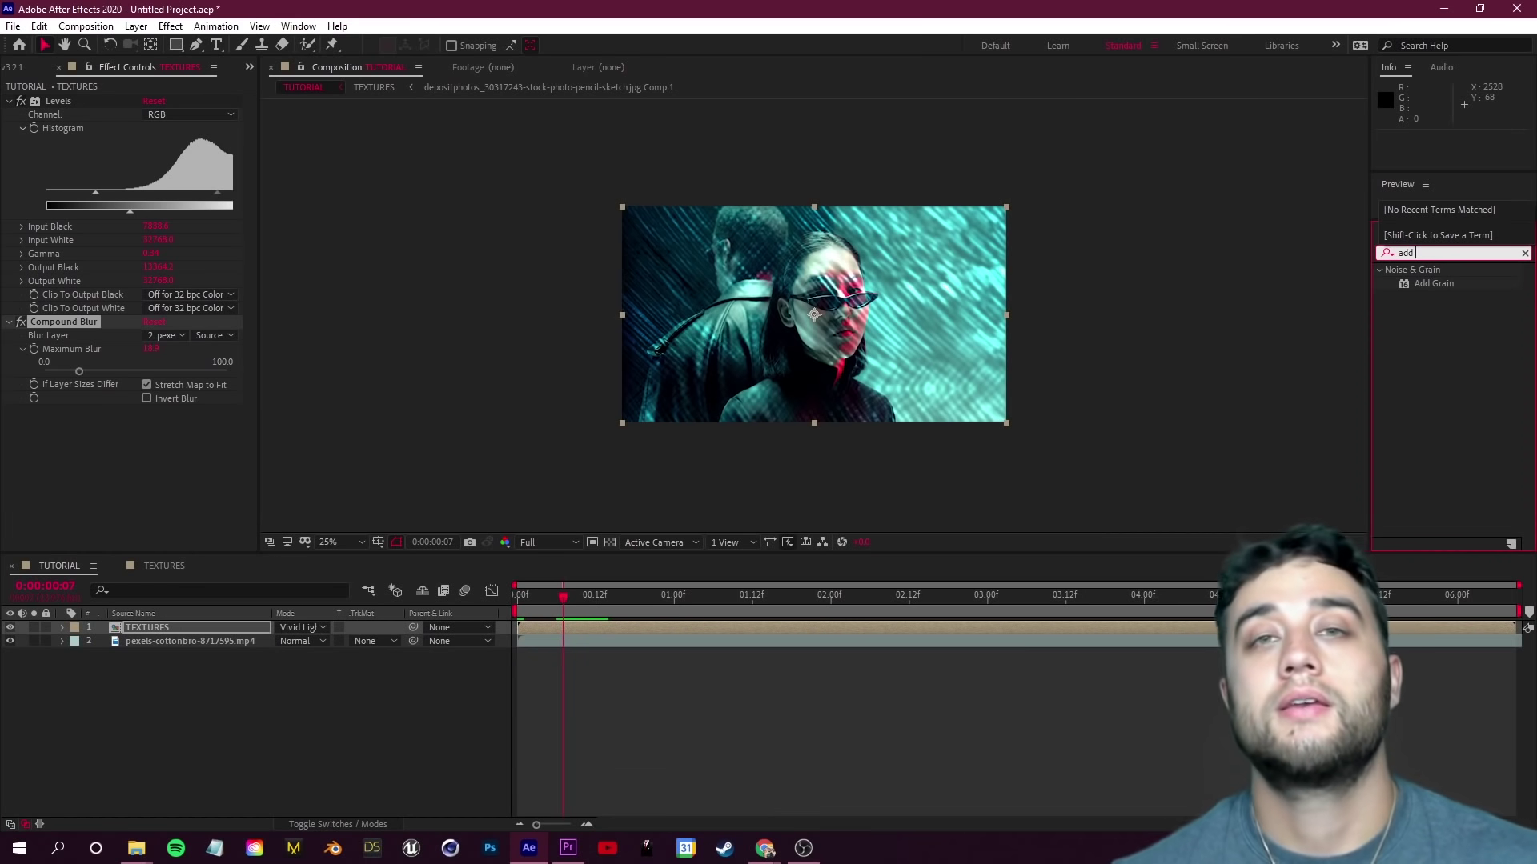
drag(1435, 287, 166, 645)
click(190, 114)
click(182, 170)
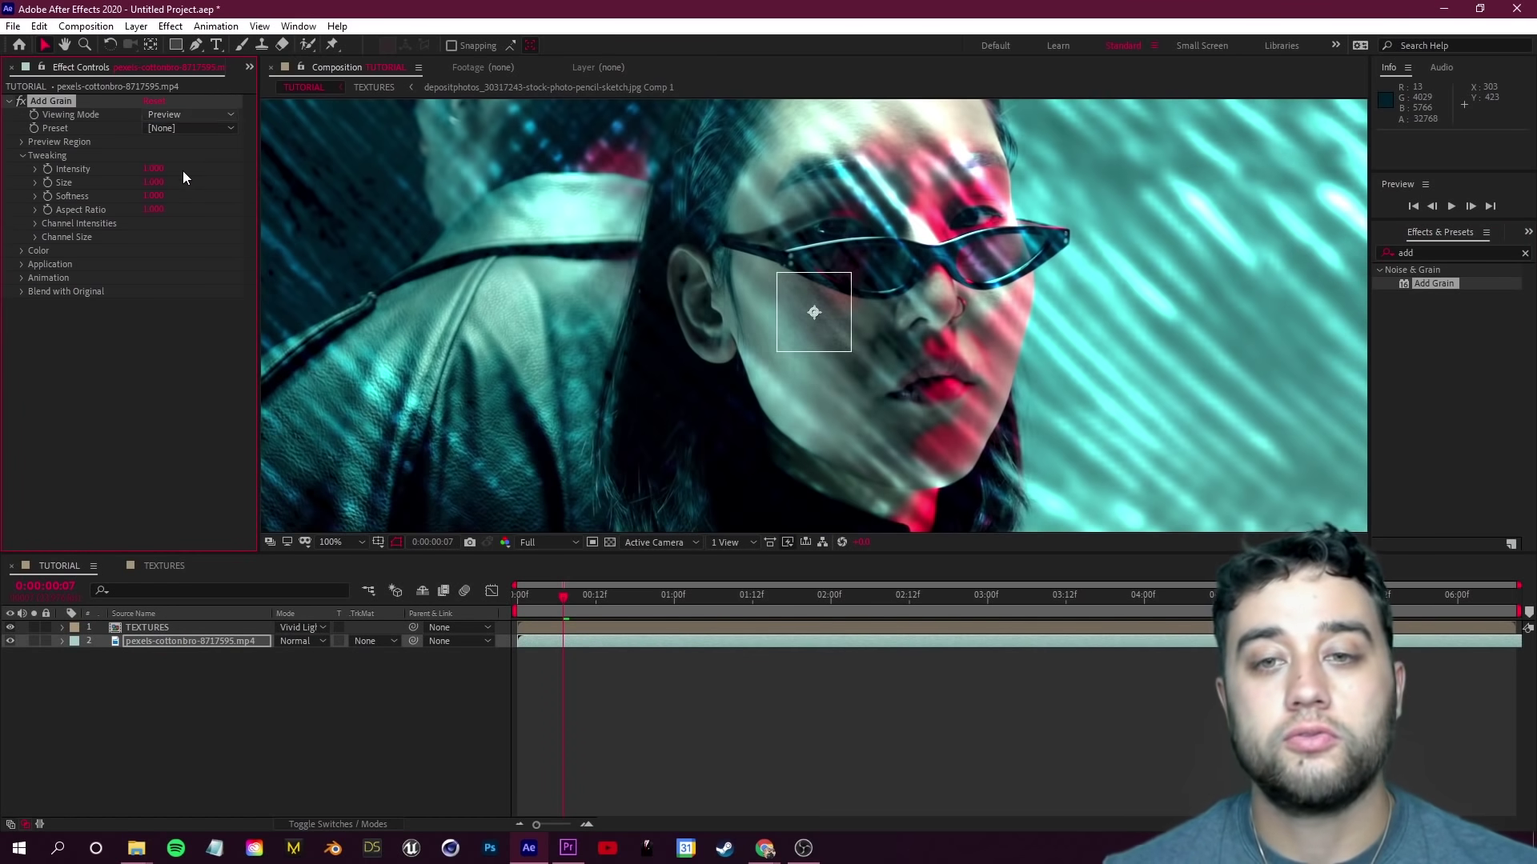
click(35, 169)
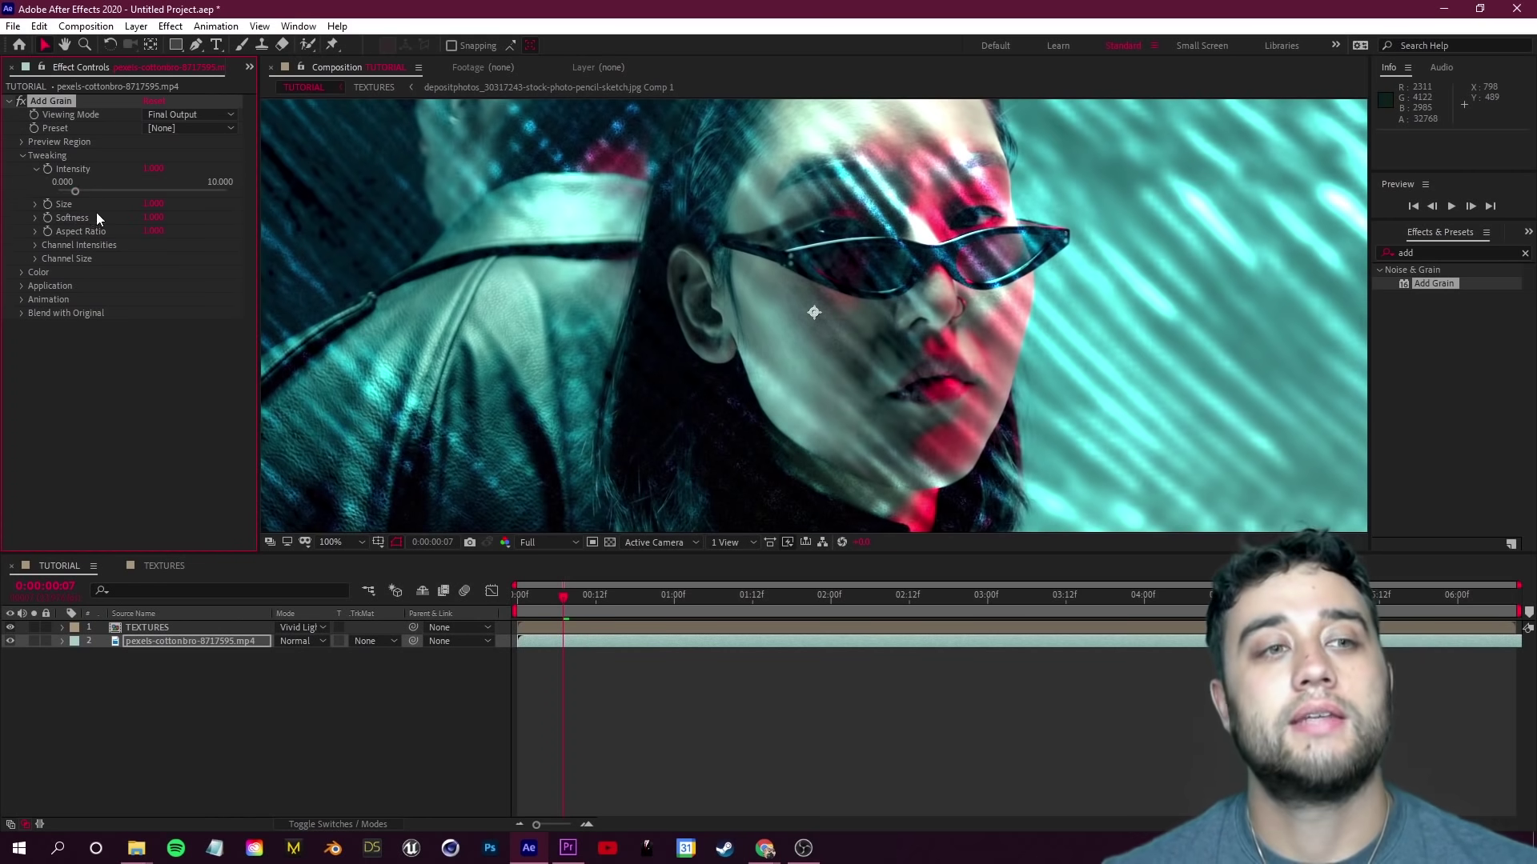
drag(91, 191, 117, 191)
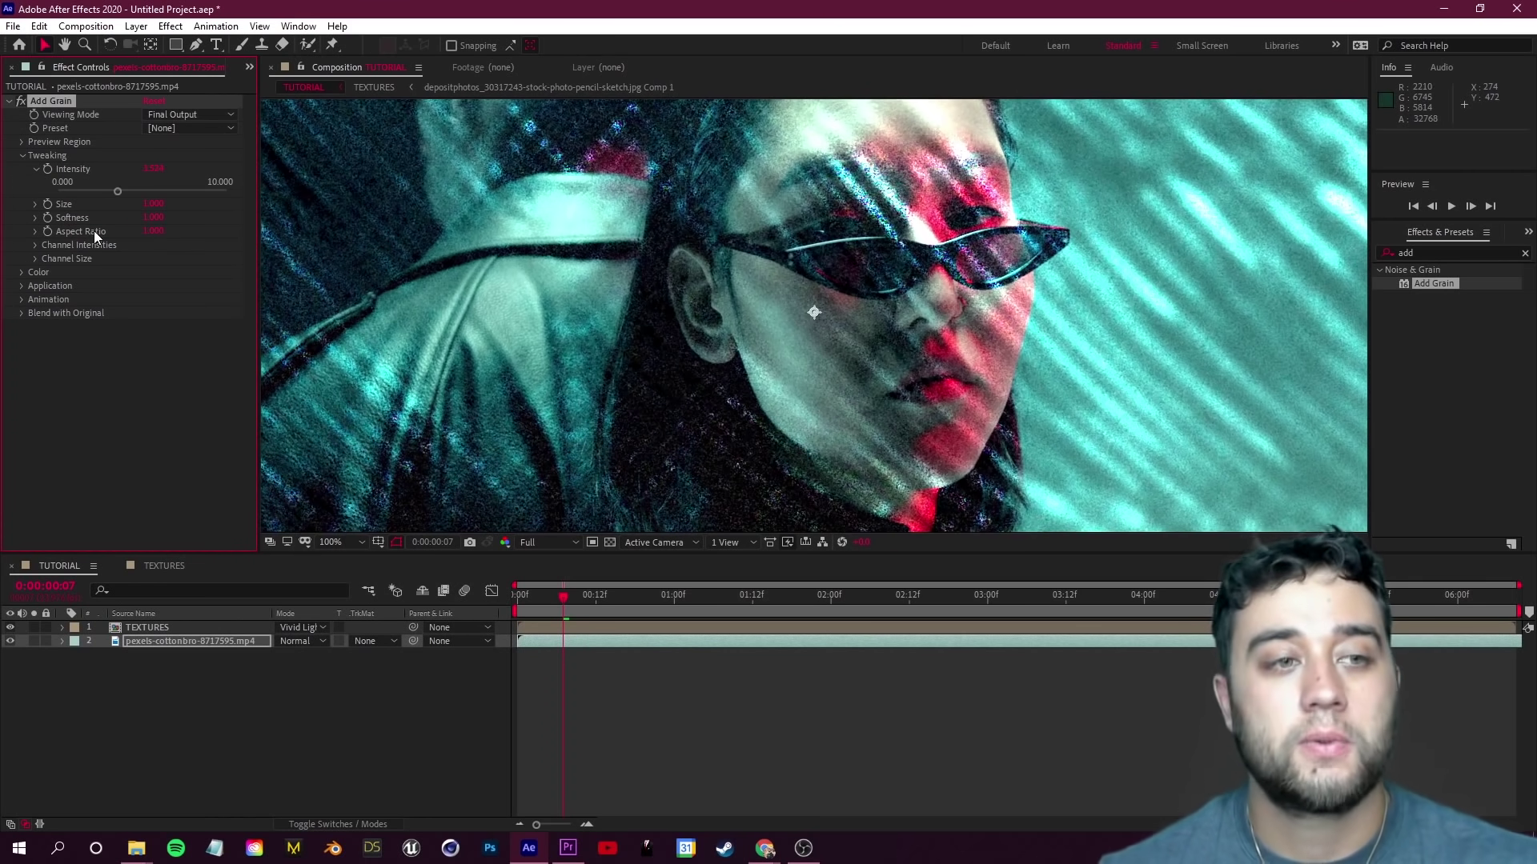
Step: Zoom the composition in to 50%, go to the first frame, and search 'posteriz'
scroll(760, 233, up, 1)
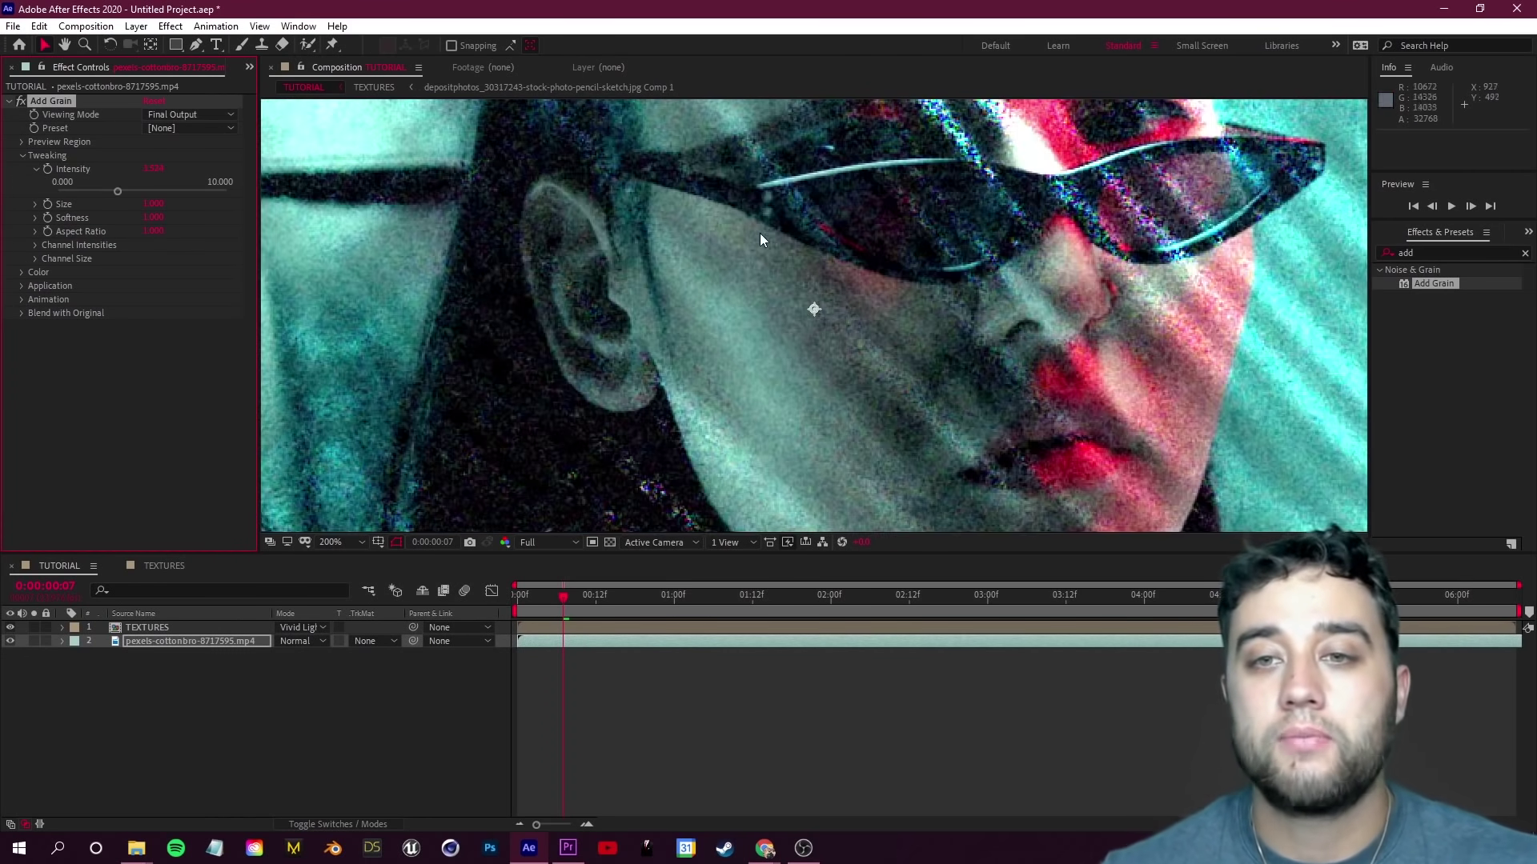
scroll(729, 267, down, 5)
key(period)
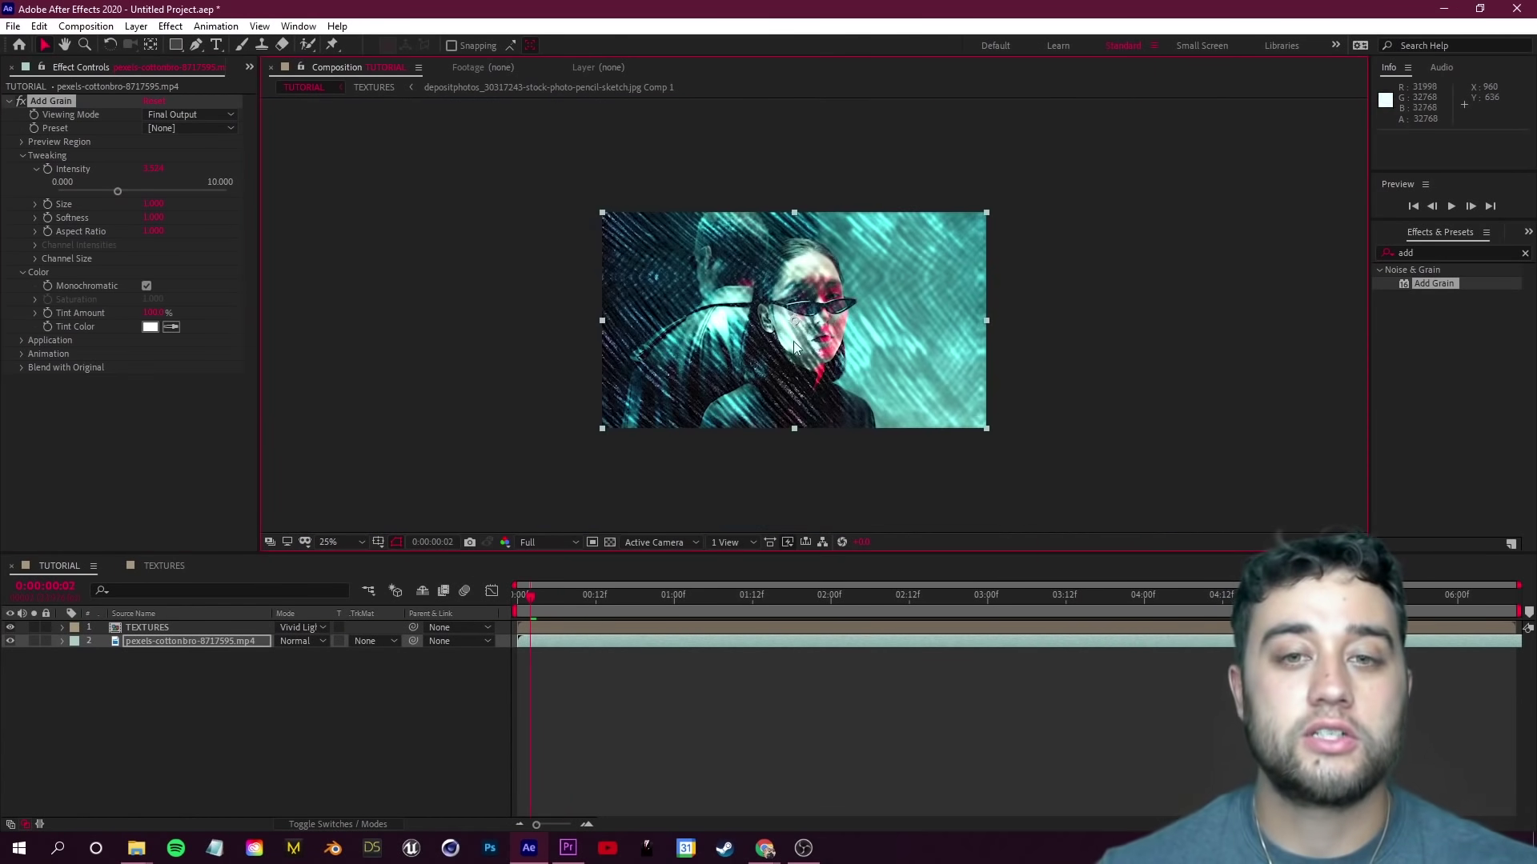
key(period)
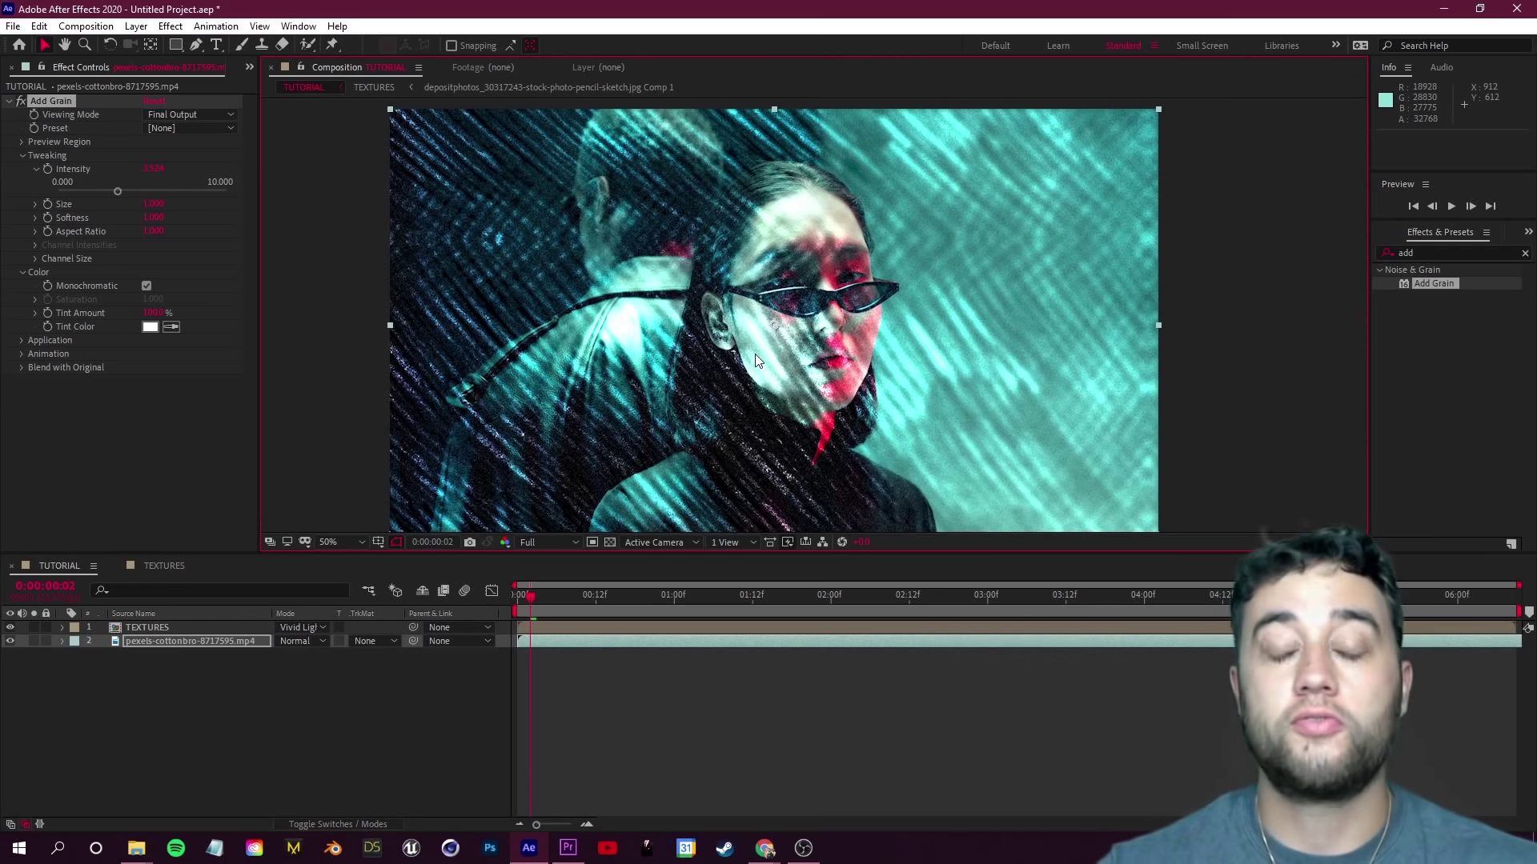
key(Home)
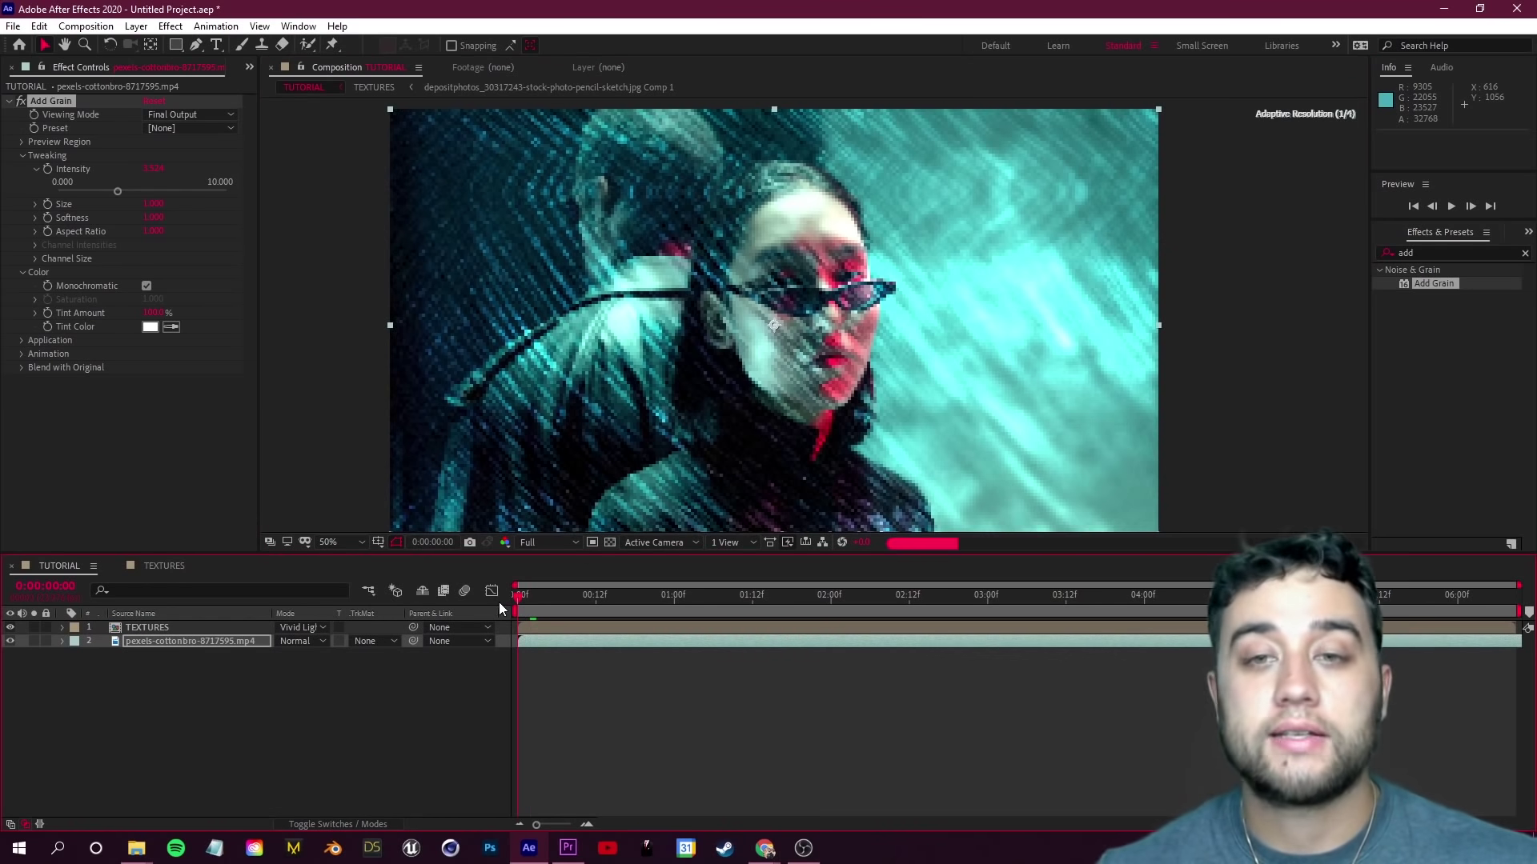
key(ctrl+f)
text(posterize)
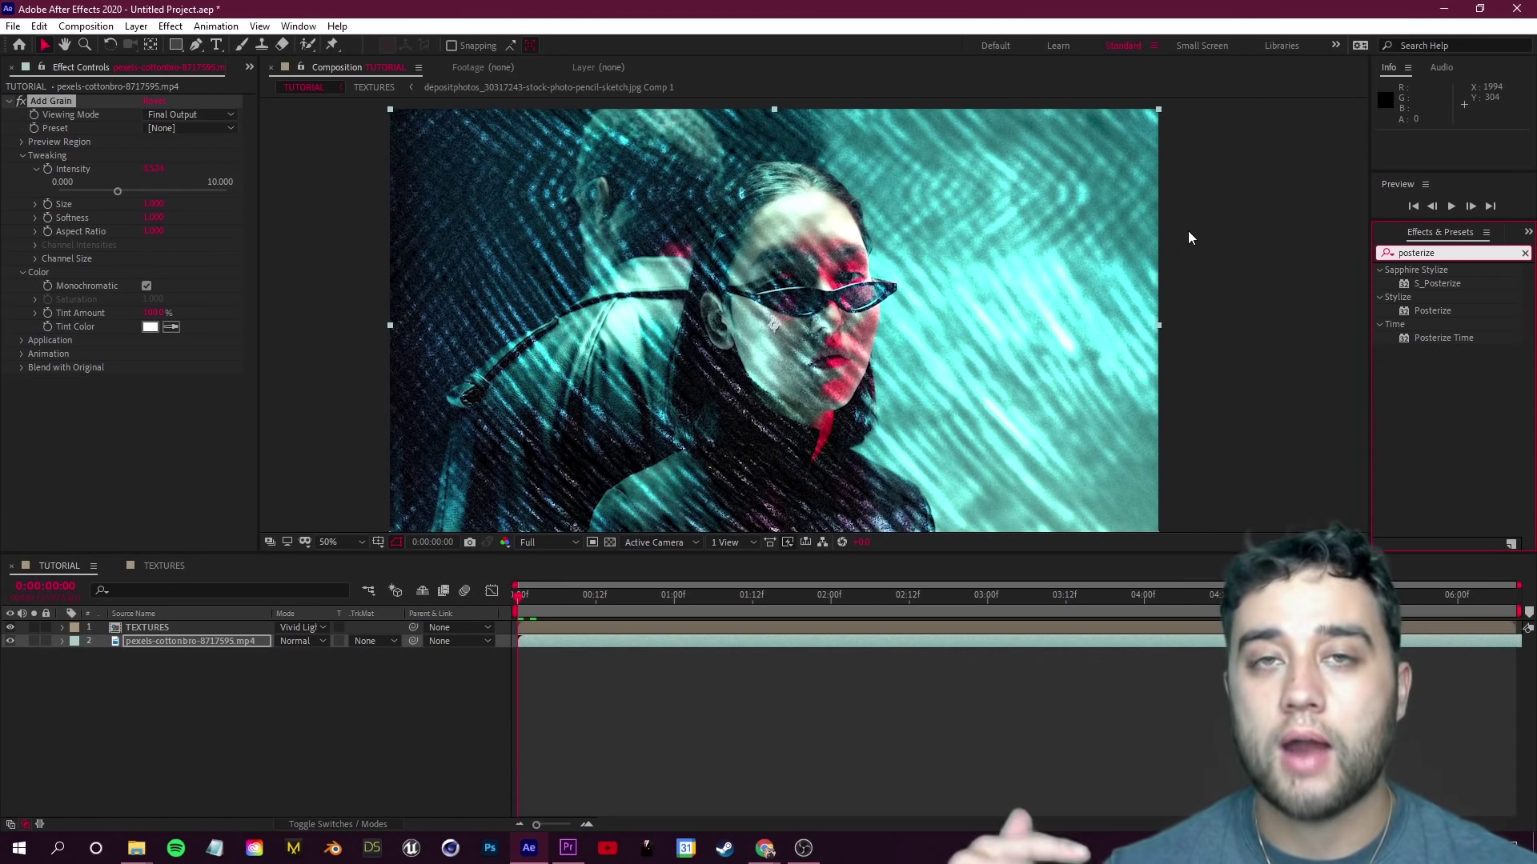
Step: Apply Posterize Time to the pexels footage layer with a 12 fps frame rate
drag(1441, 338, 218, 640)
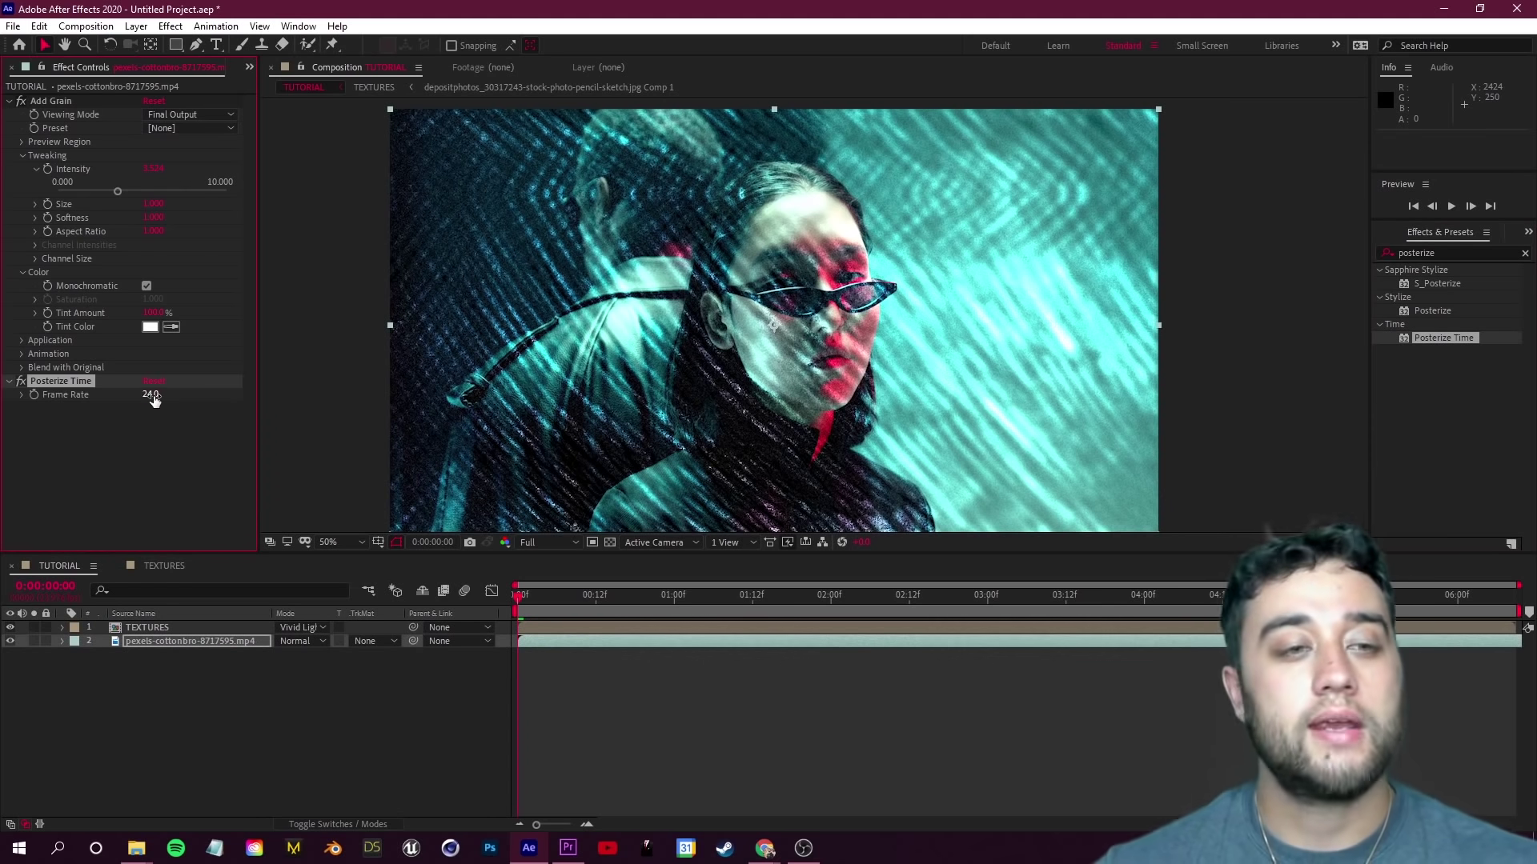
text(12)
key(Return)
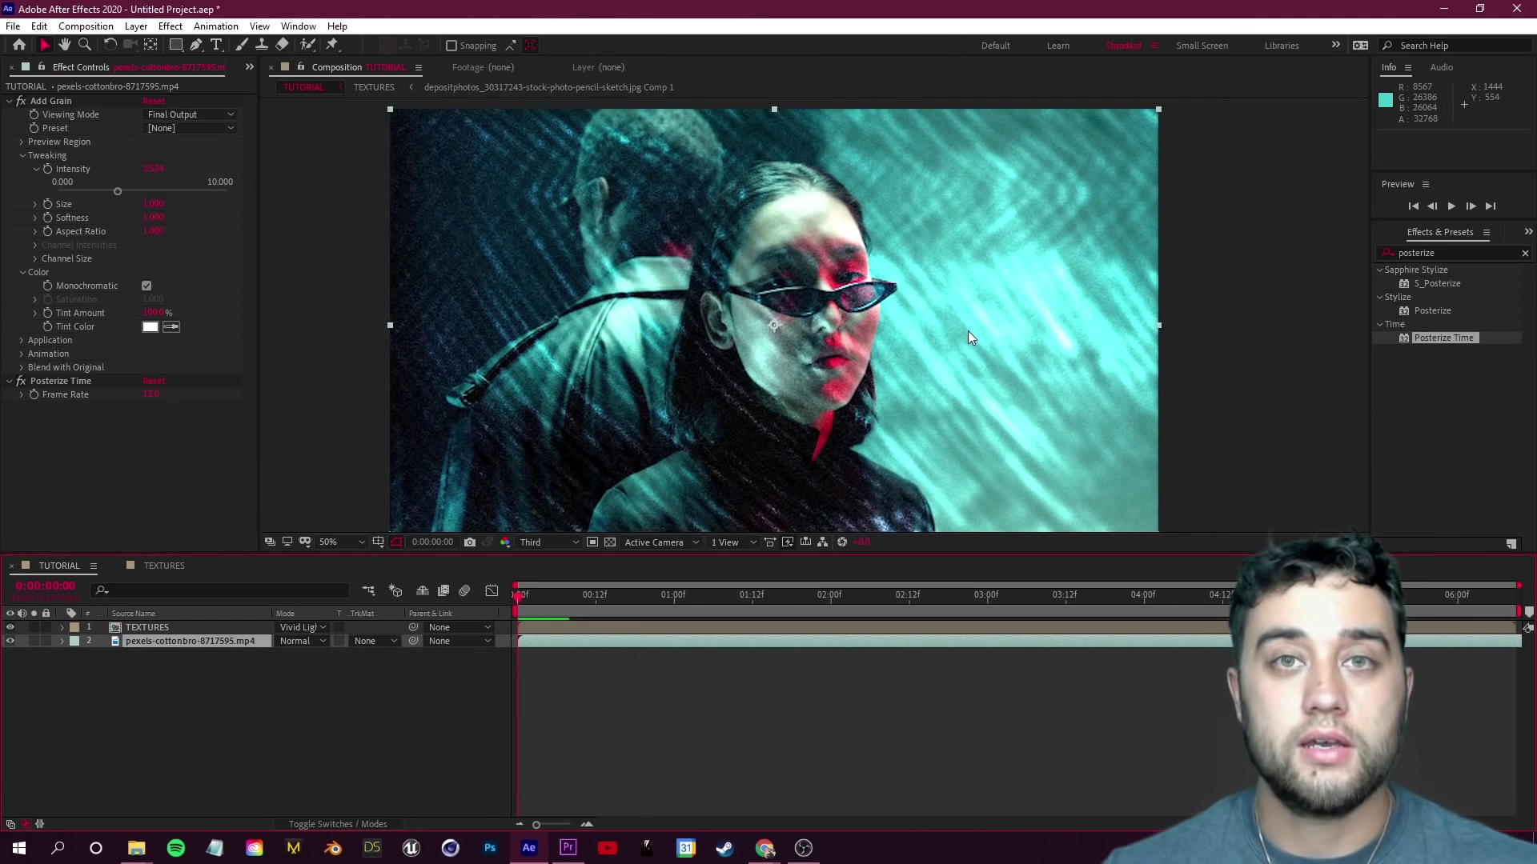
key(ctrl+5)
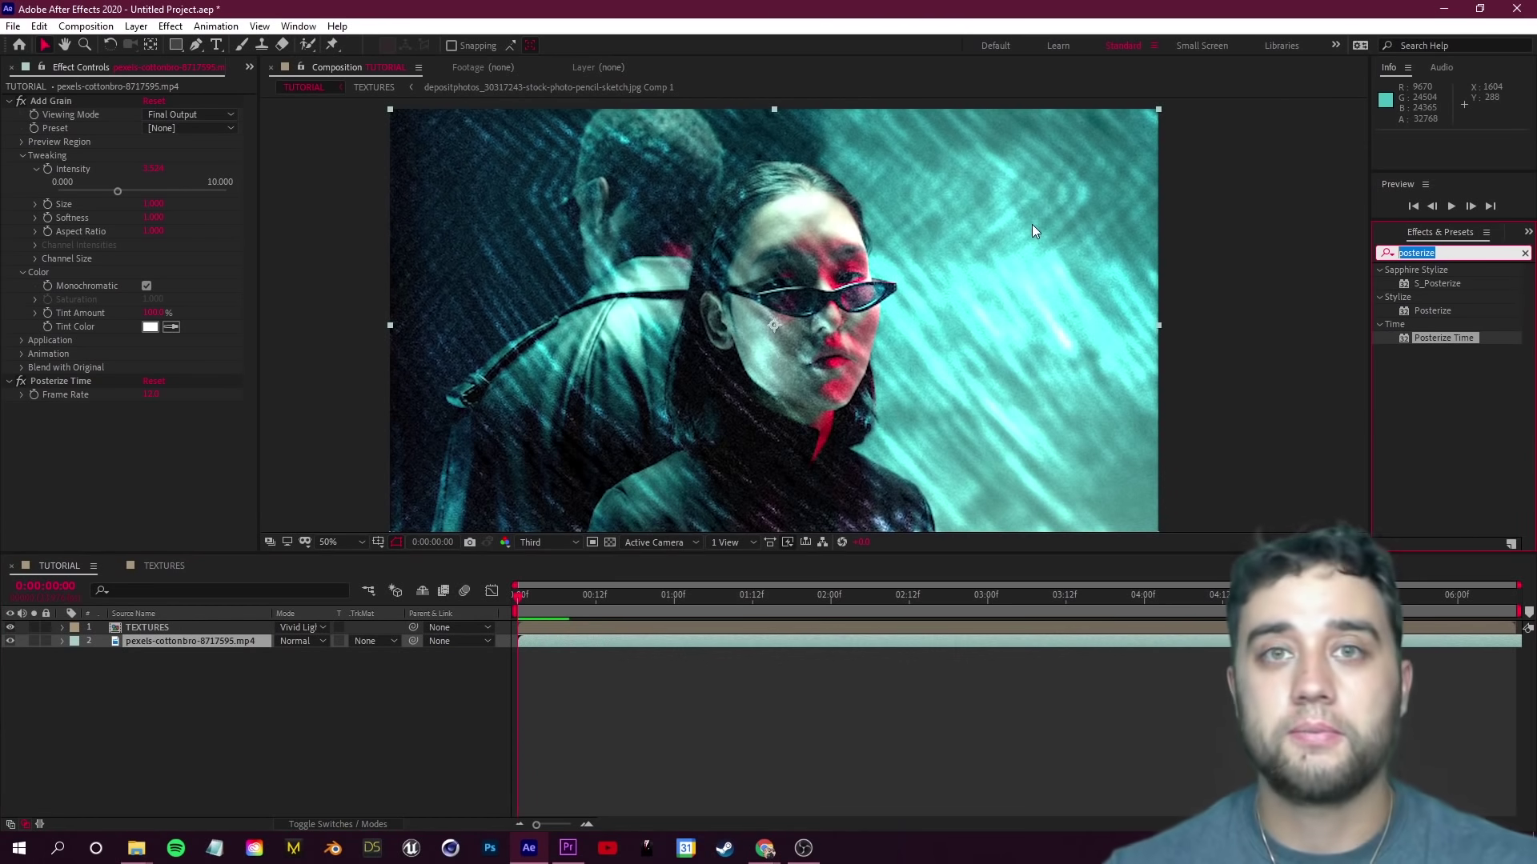
Step: Apply the Cartoon effect to the pexels footage layer and view the comp at 100%
text(cartoon)
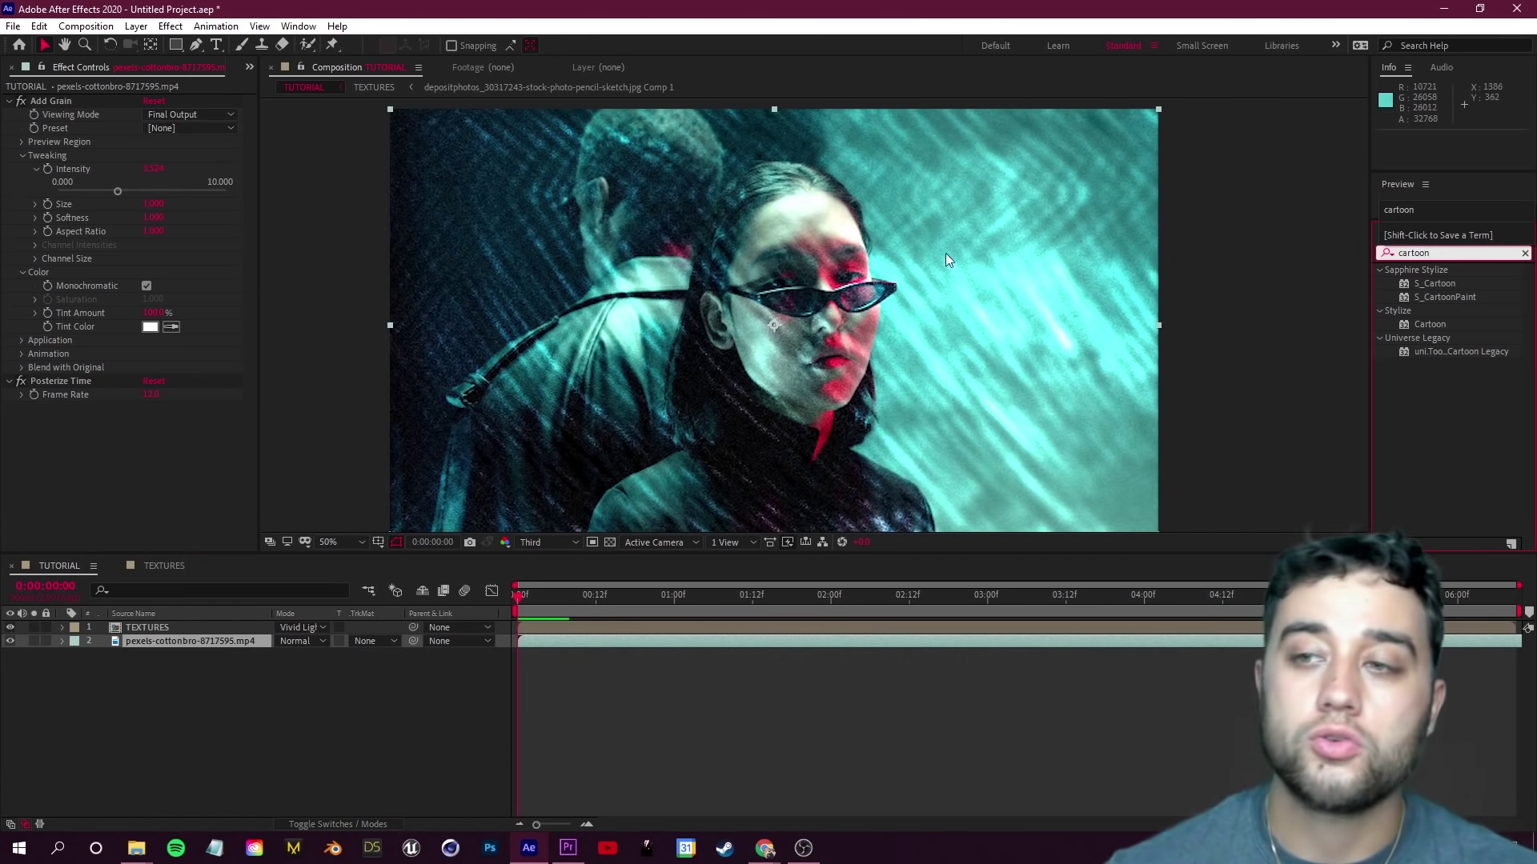
drag(1431, 328, 182, 641)
key(period)
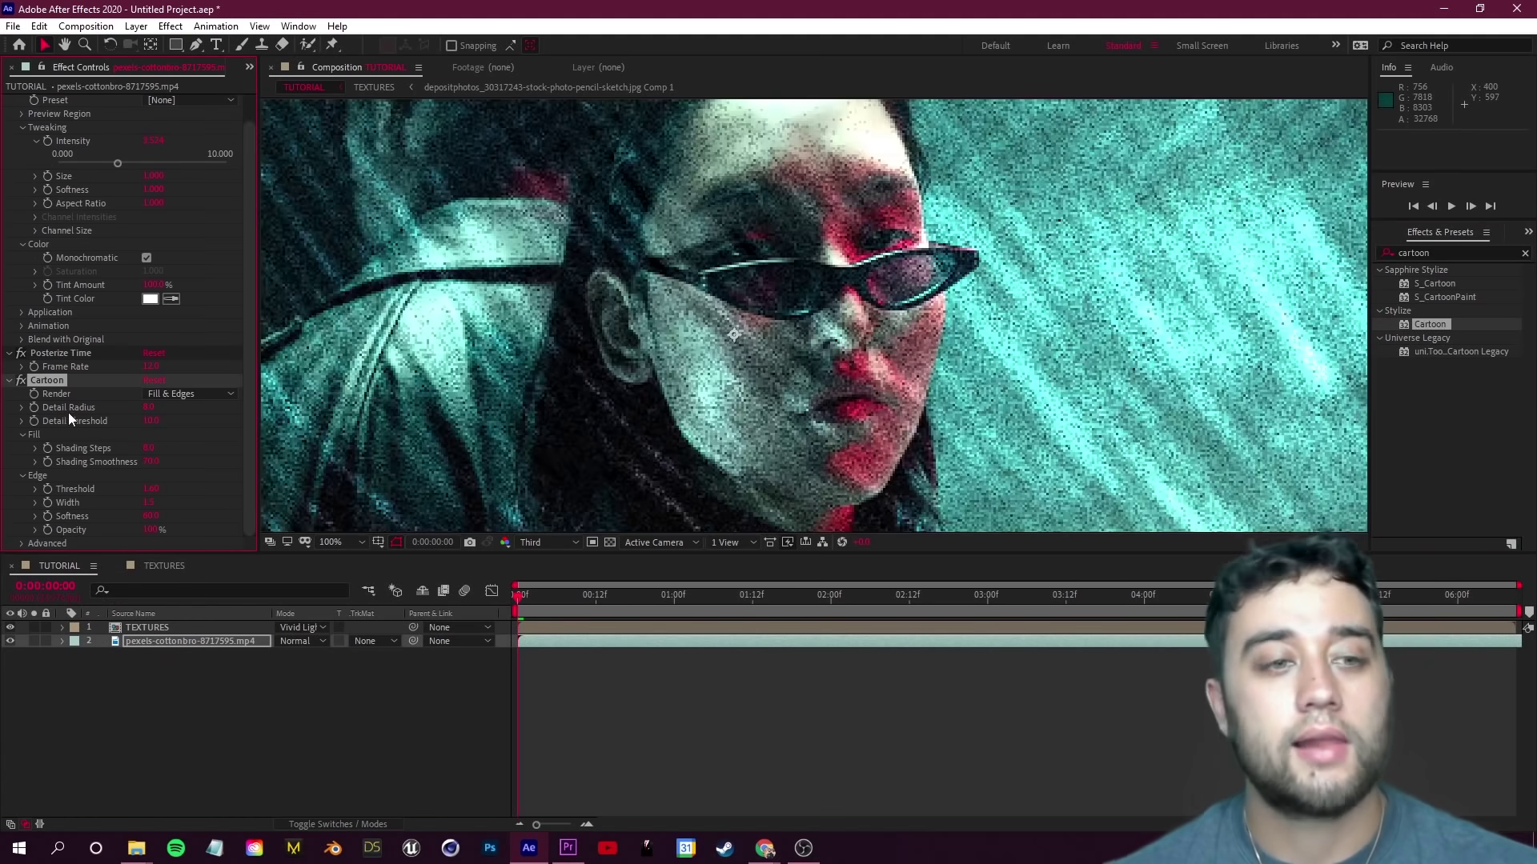
Step: Try Cartoon's Fill and Edges render modes, settle on Fill & Edges, and pan to the face
click(188, 396)
click(179, 410)
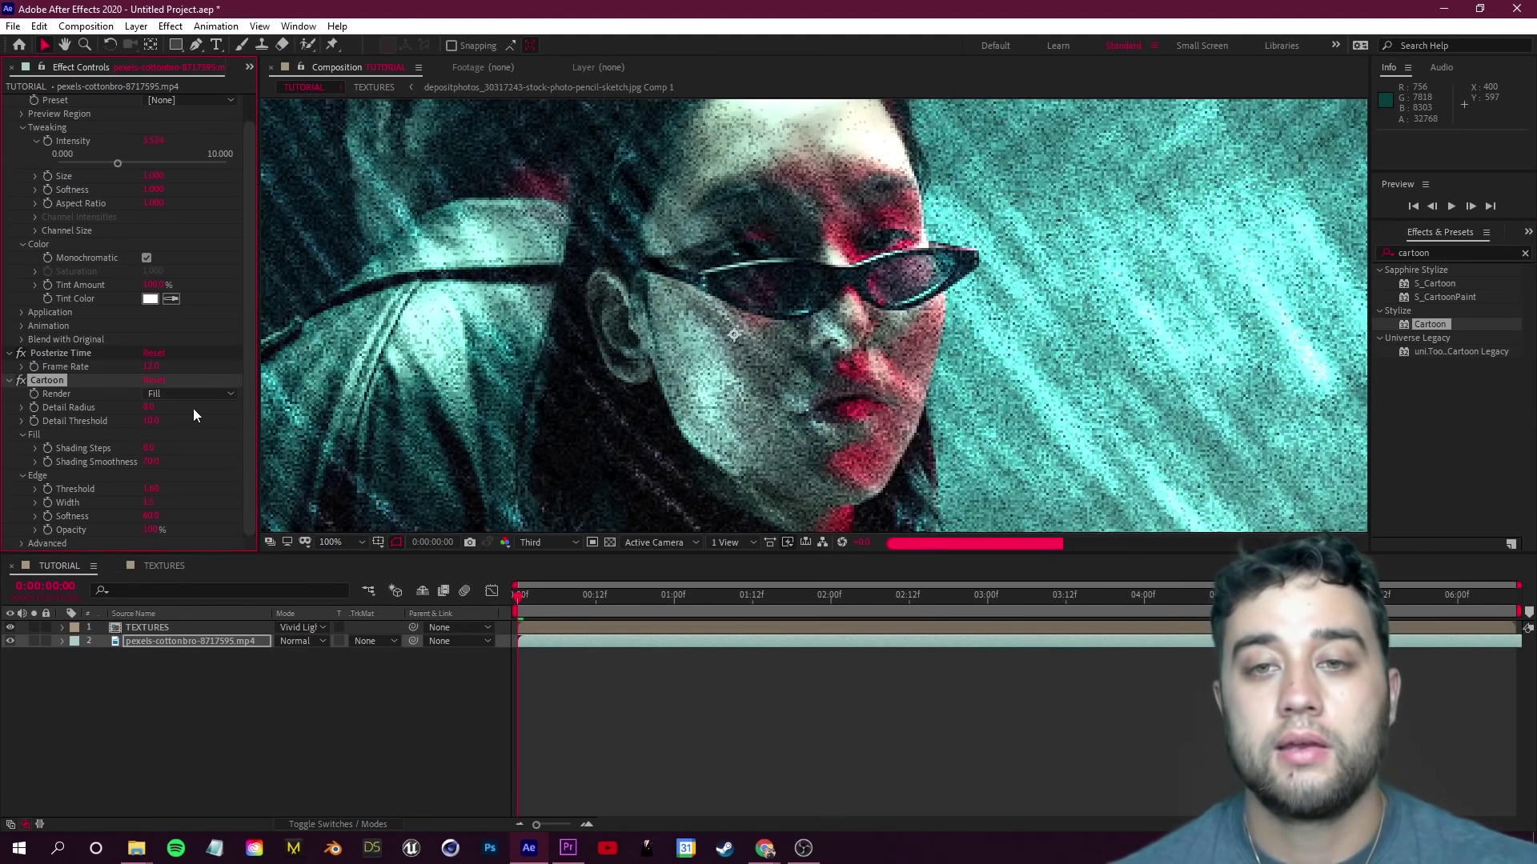
click(209, 395)
click(204, 428)
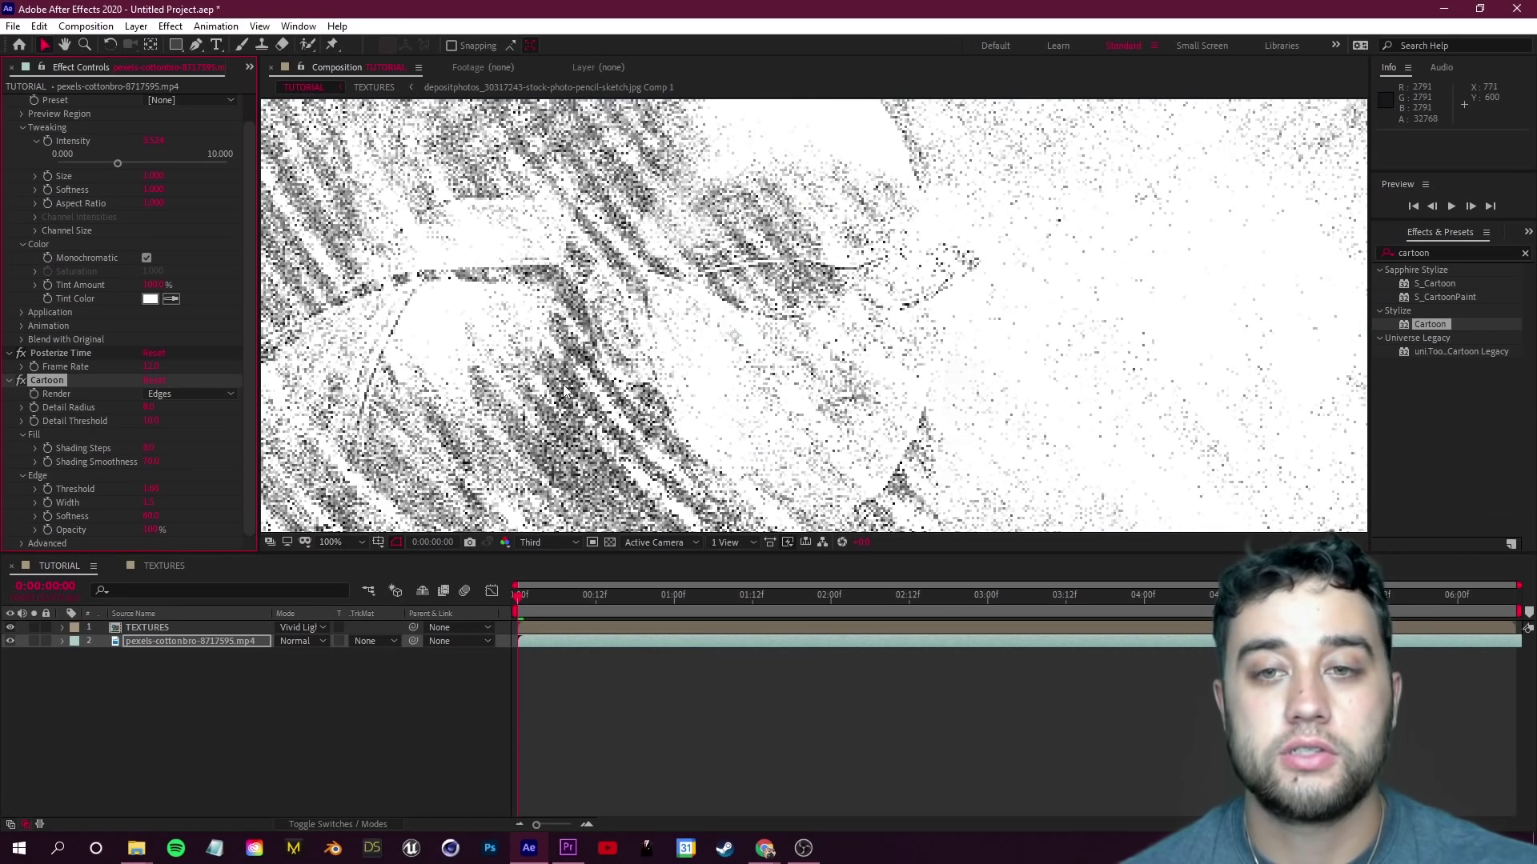
click(197, 397)
click(206, 453)
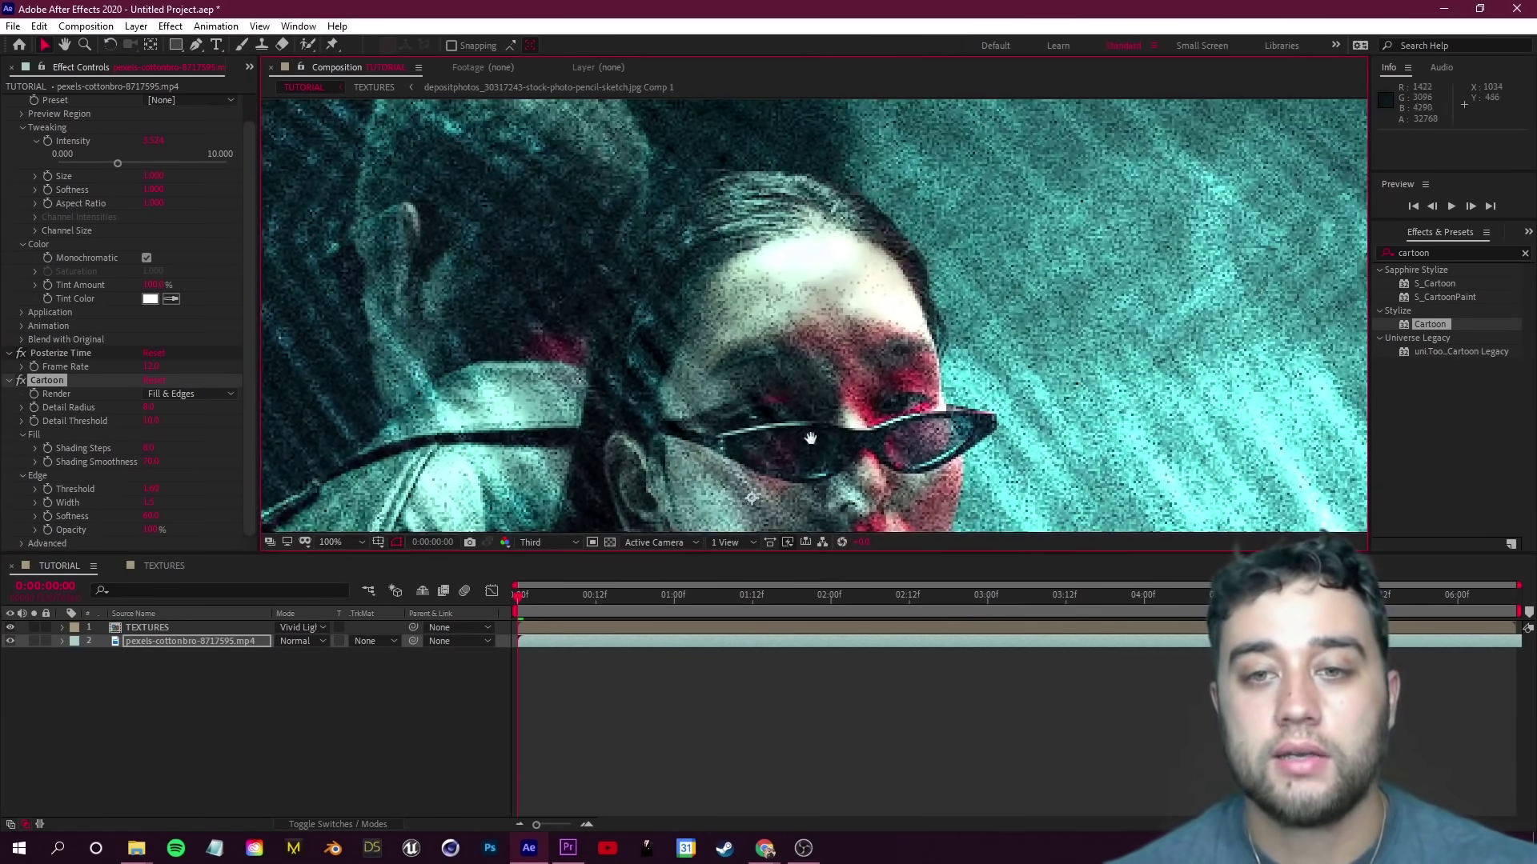
drag(796, 392, 693, 377)
click(19, 384)
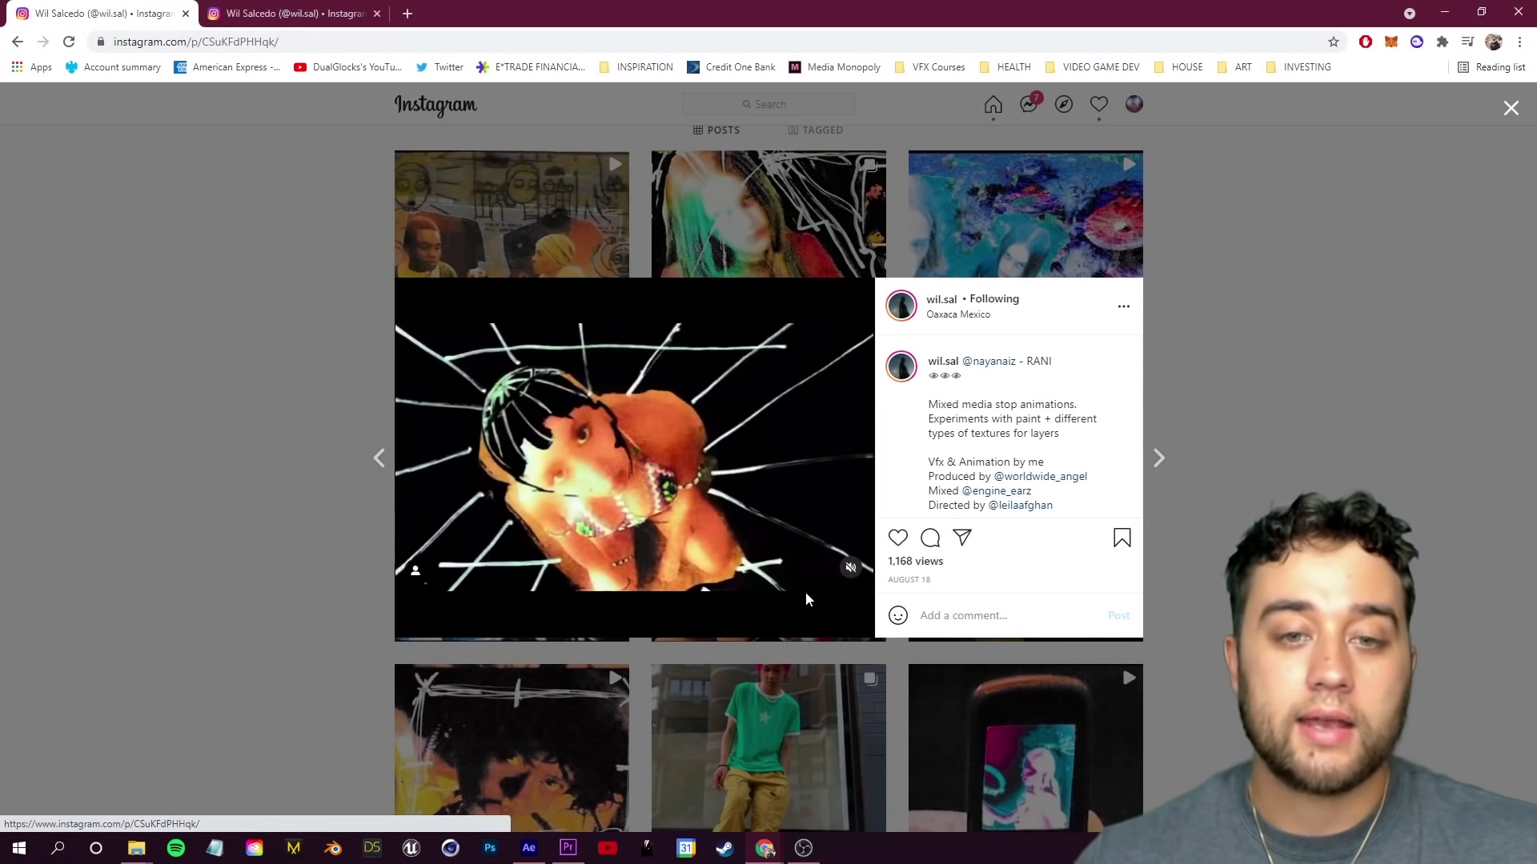
Step: Pause, then replay the stop-motion video in the Instagram post
click(603, 458)
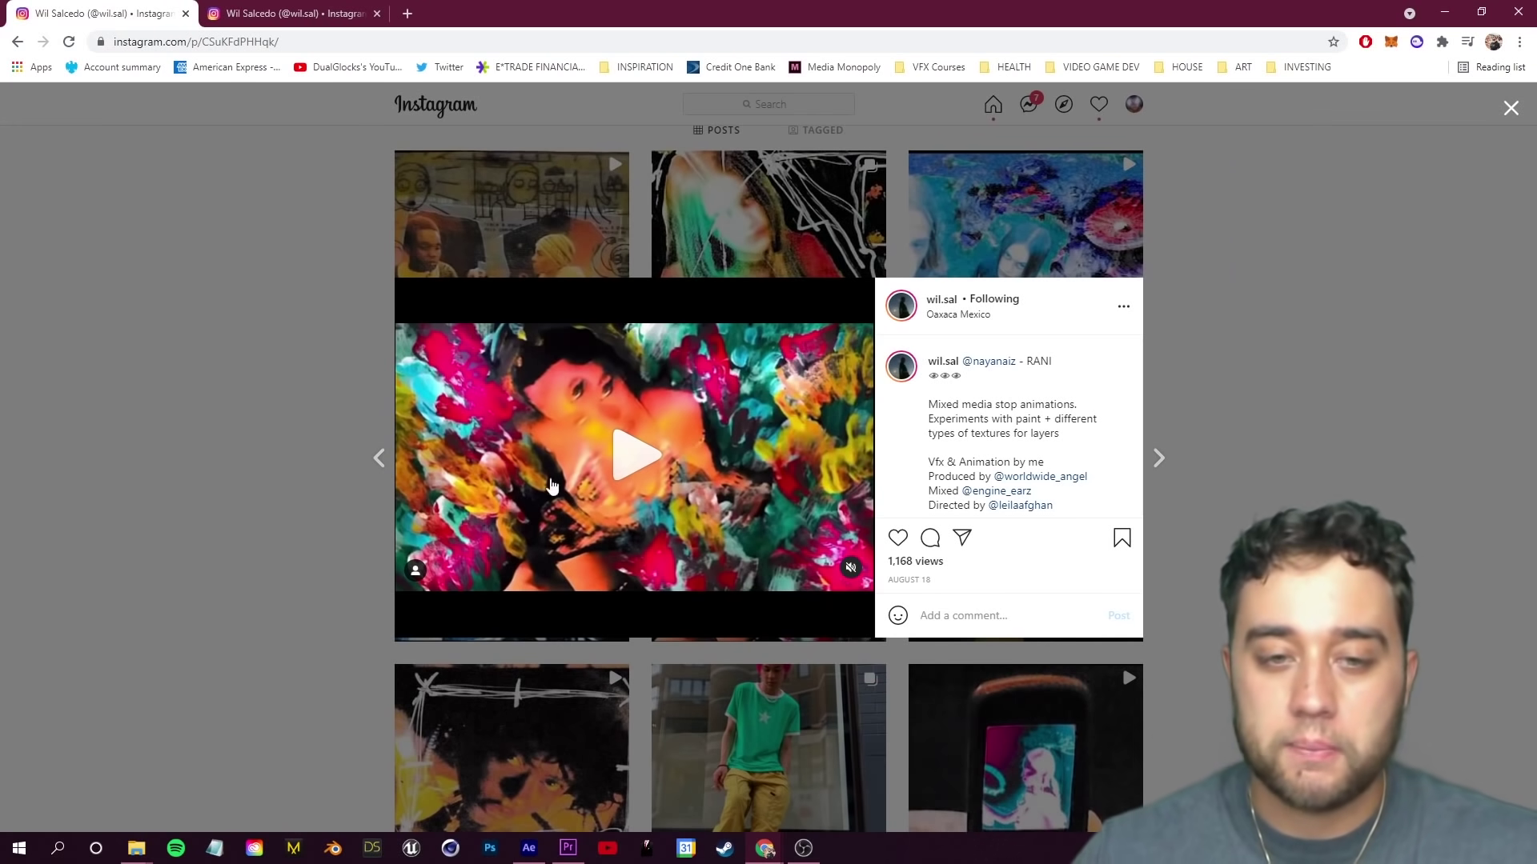
click(674, 360)
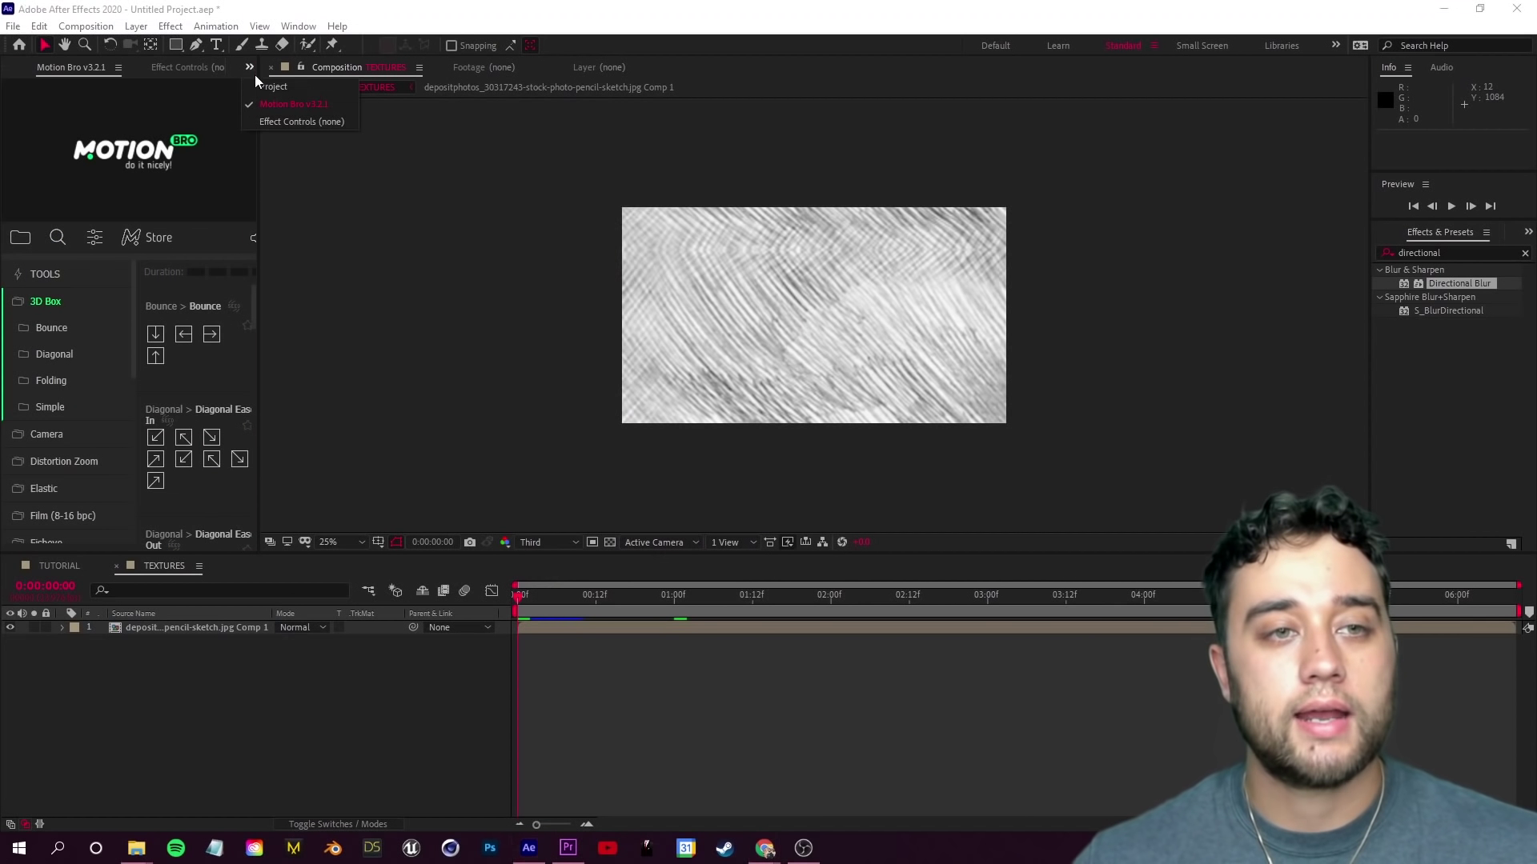
Step: Create a new empty black composition named textures 2
click(50, 545)
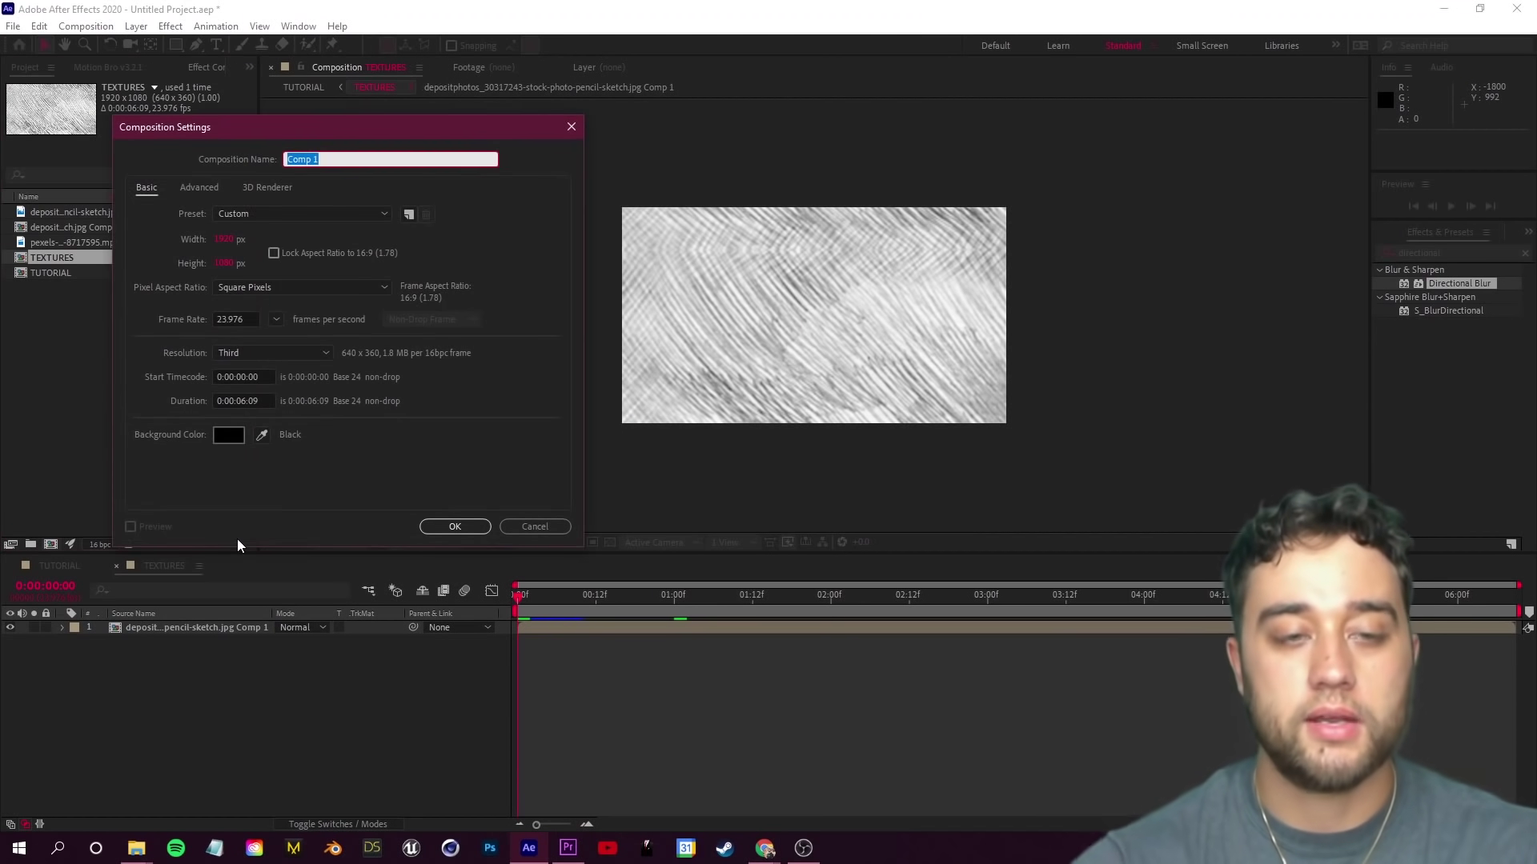
key(Return)
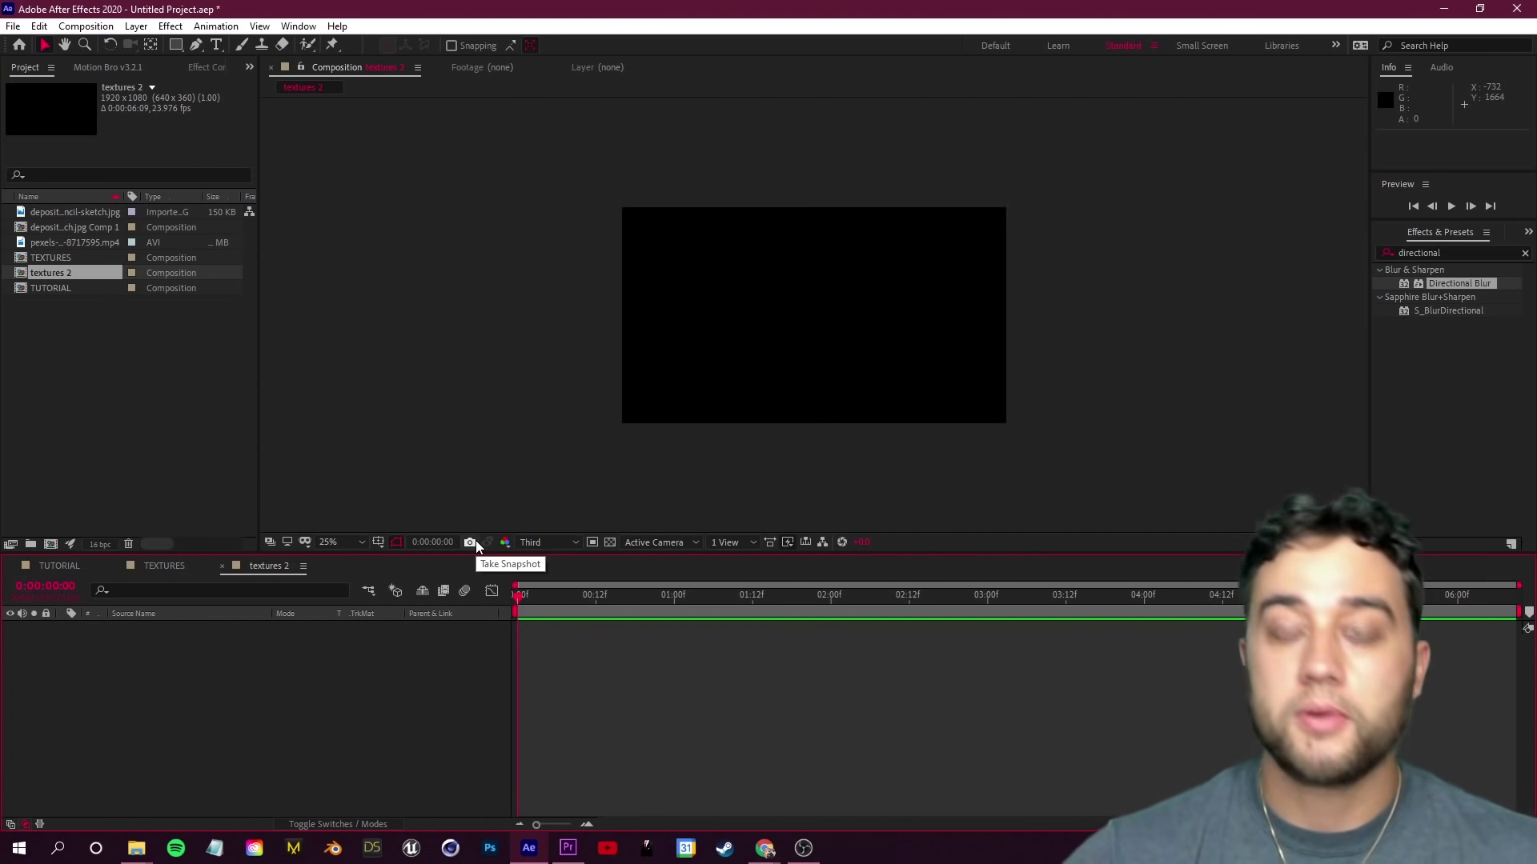
key(alt+Tab)
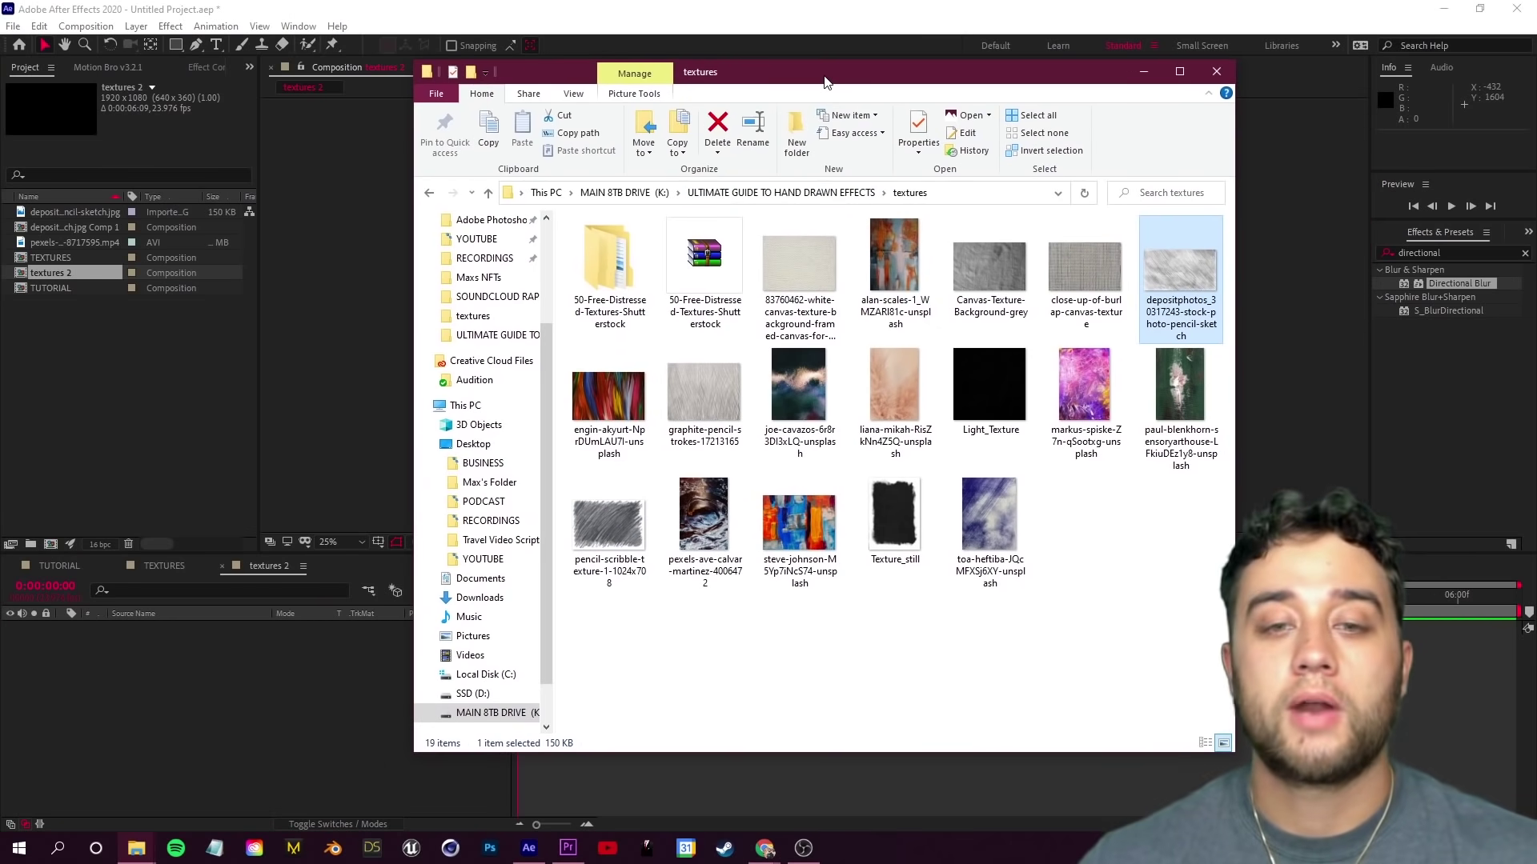
Step: Preview the steve-johnson painted-brushstroke image, then drag it into the textures 2 timeline
click(810, 547)
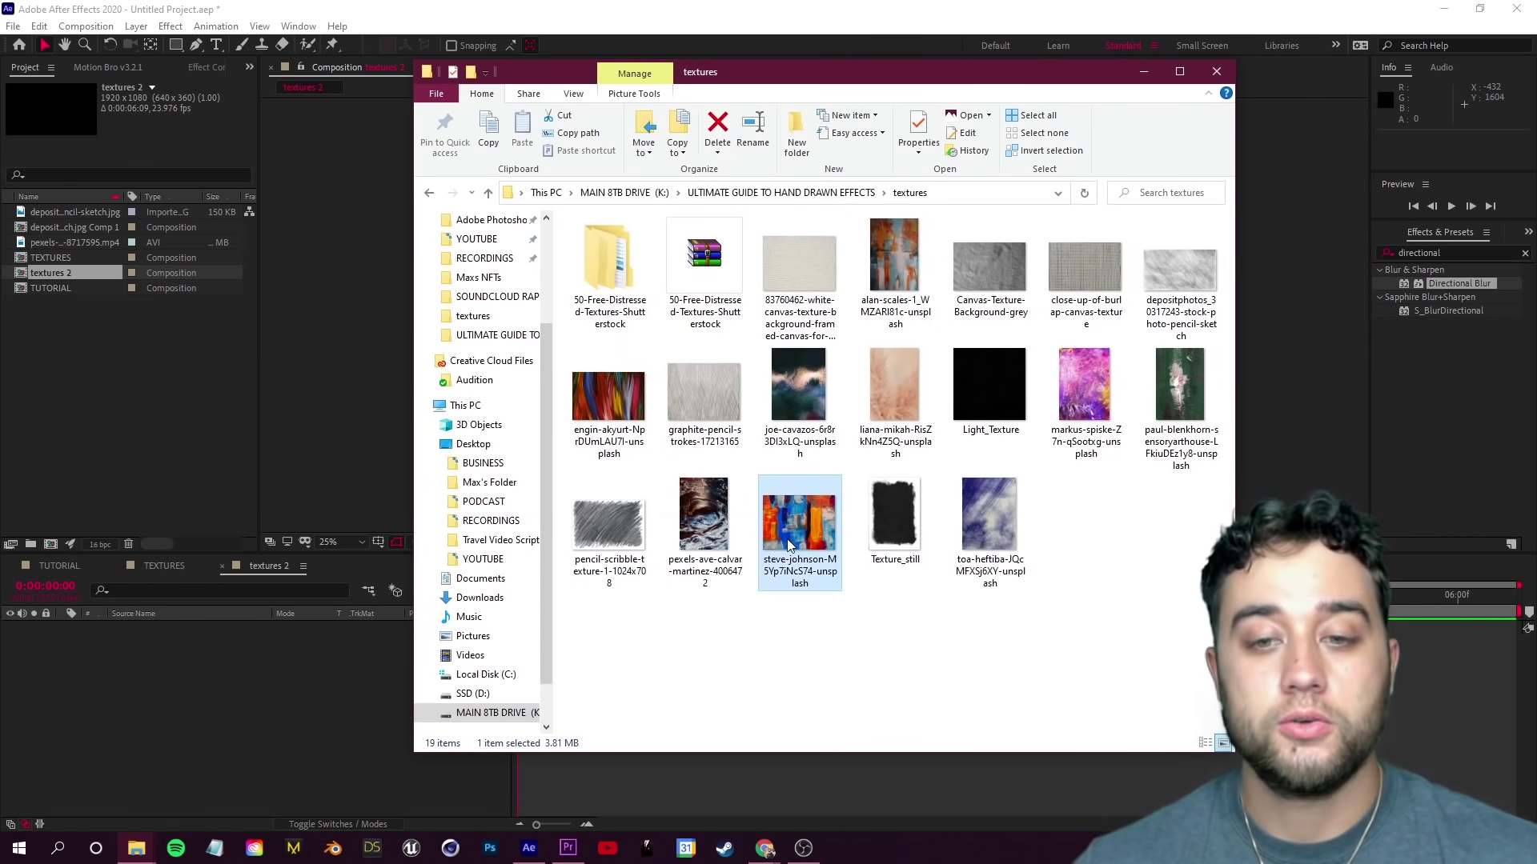
double_click(789, 544)
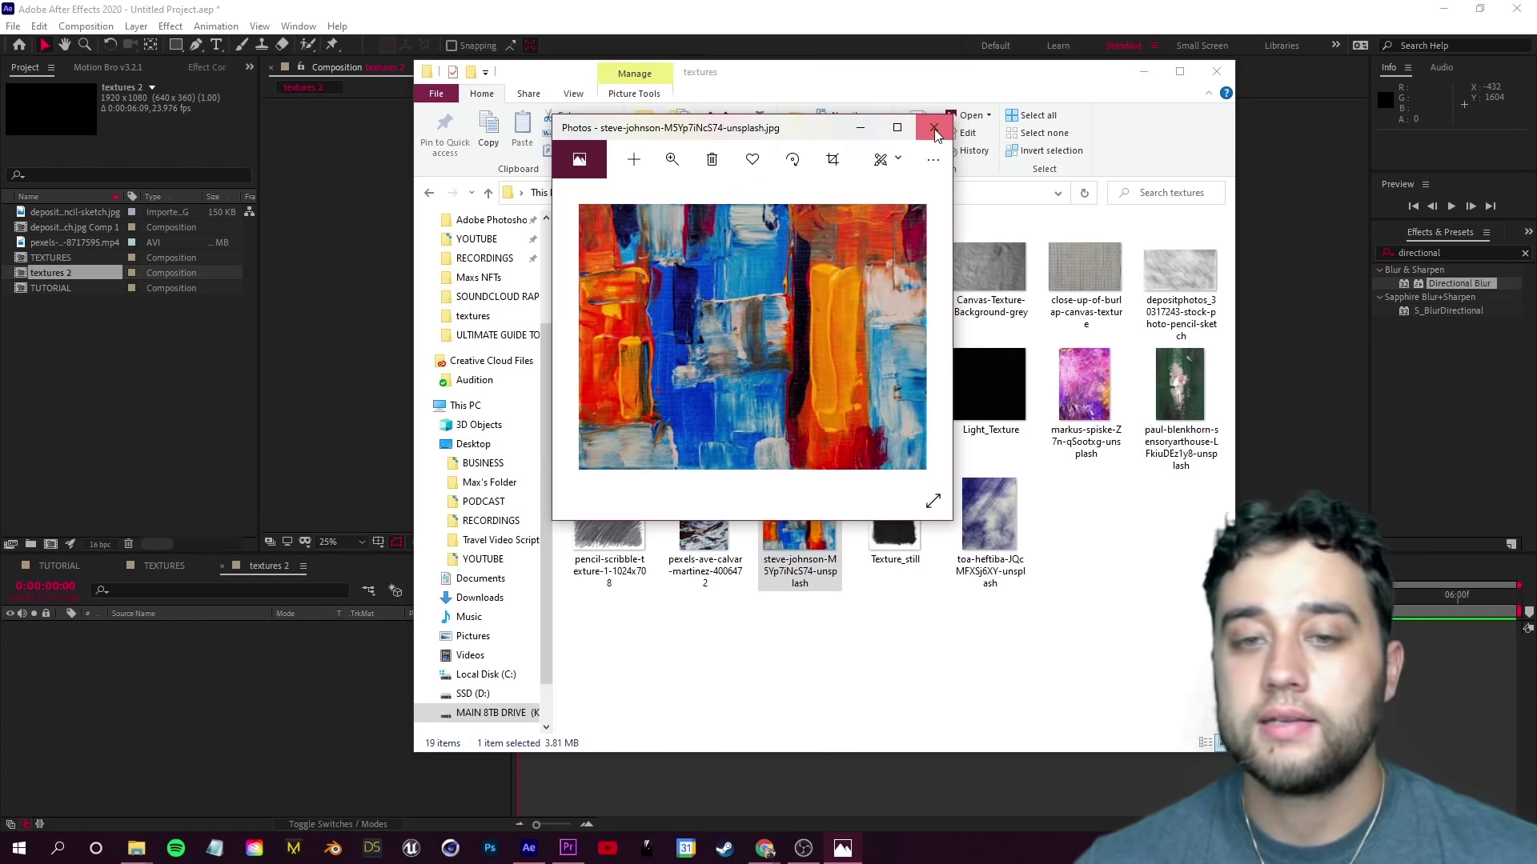
click(934, 130)
drag(784, 556, 132, 687)
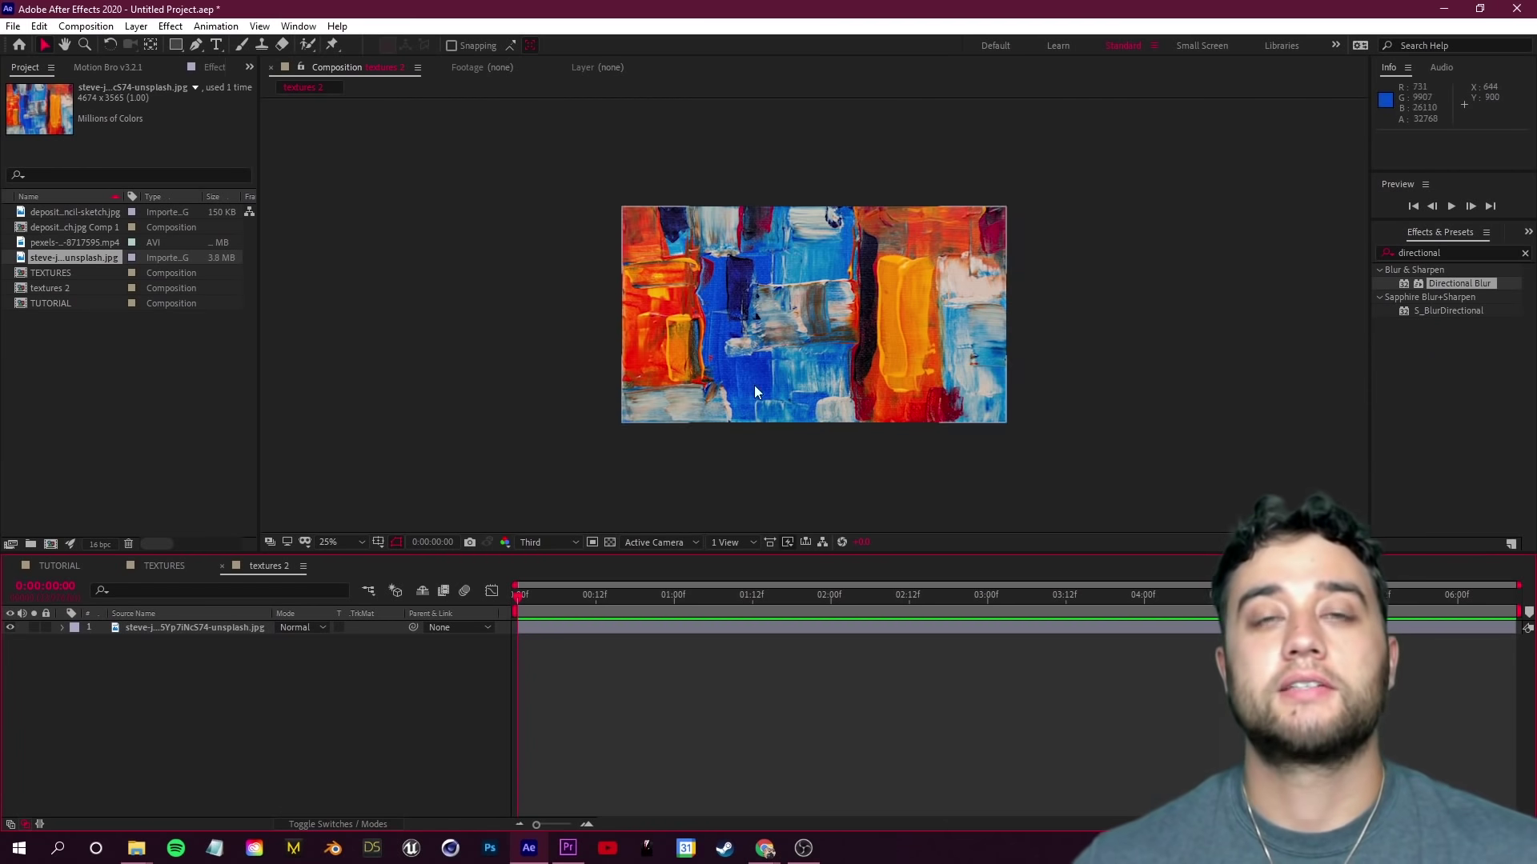
Step: Apply CC RepeTile to the painted layer with tile expansions of 5000
click(1448, 253)
key(BackSpace)
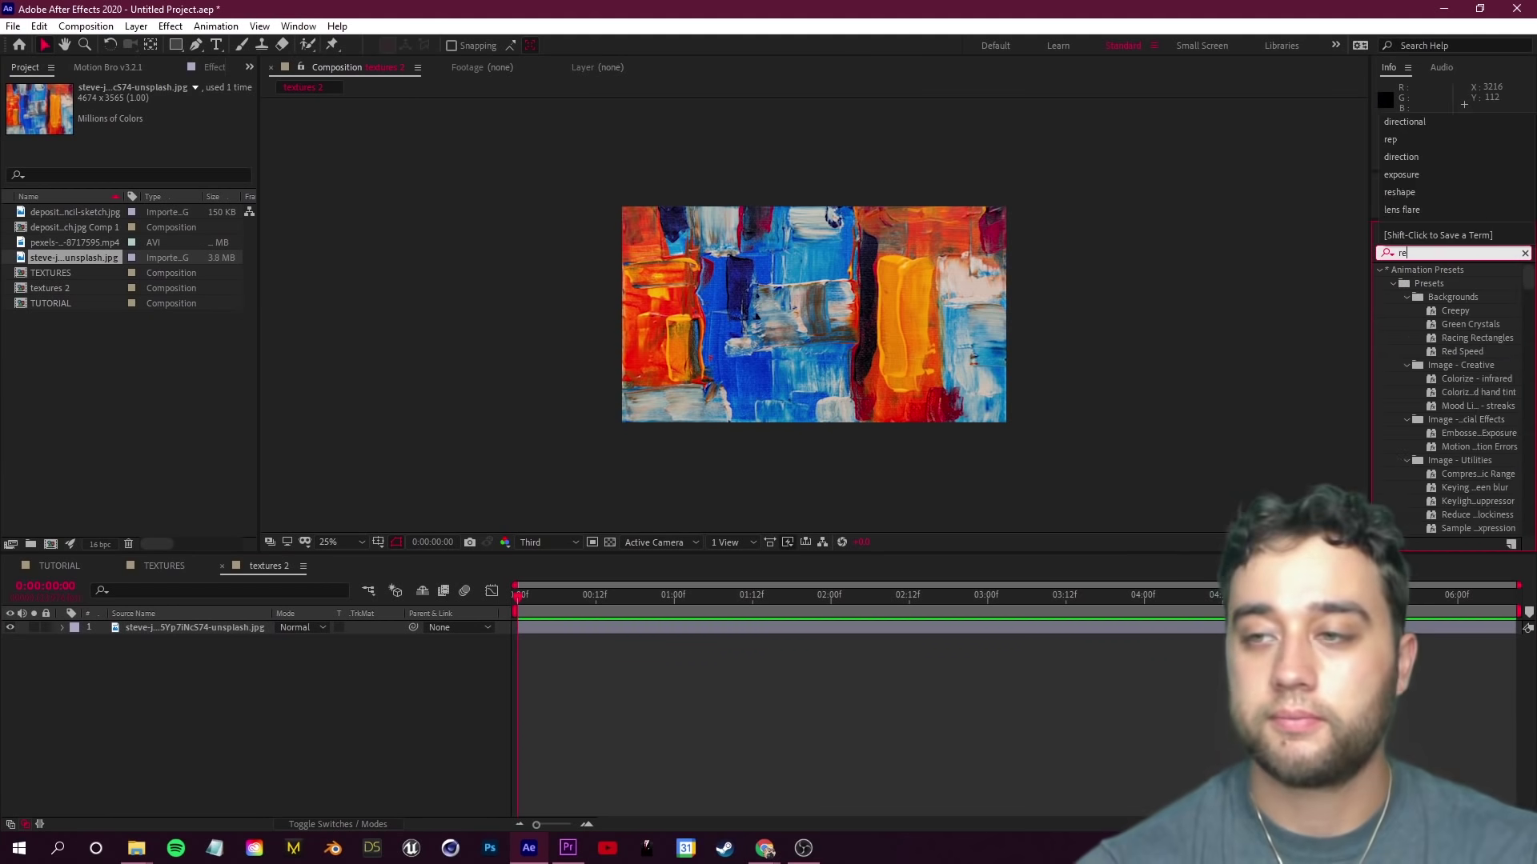
text(repet)
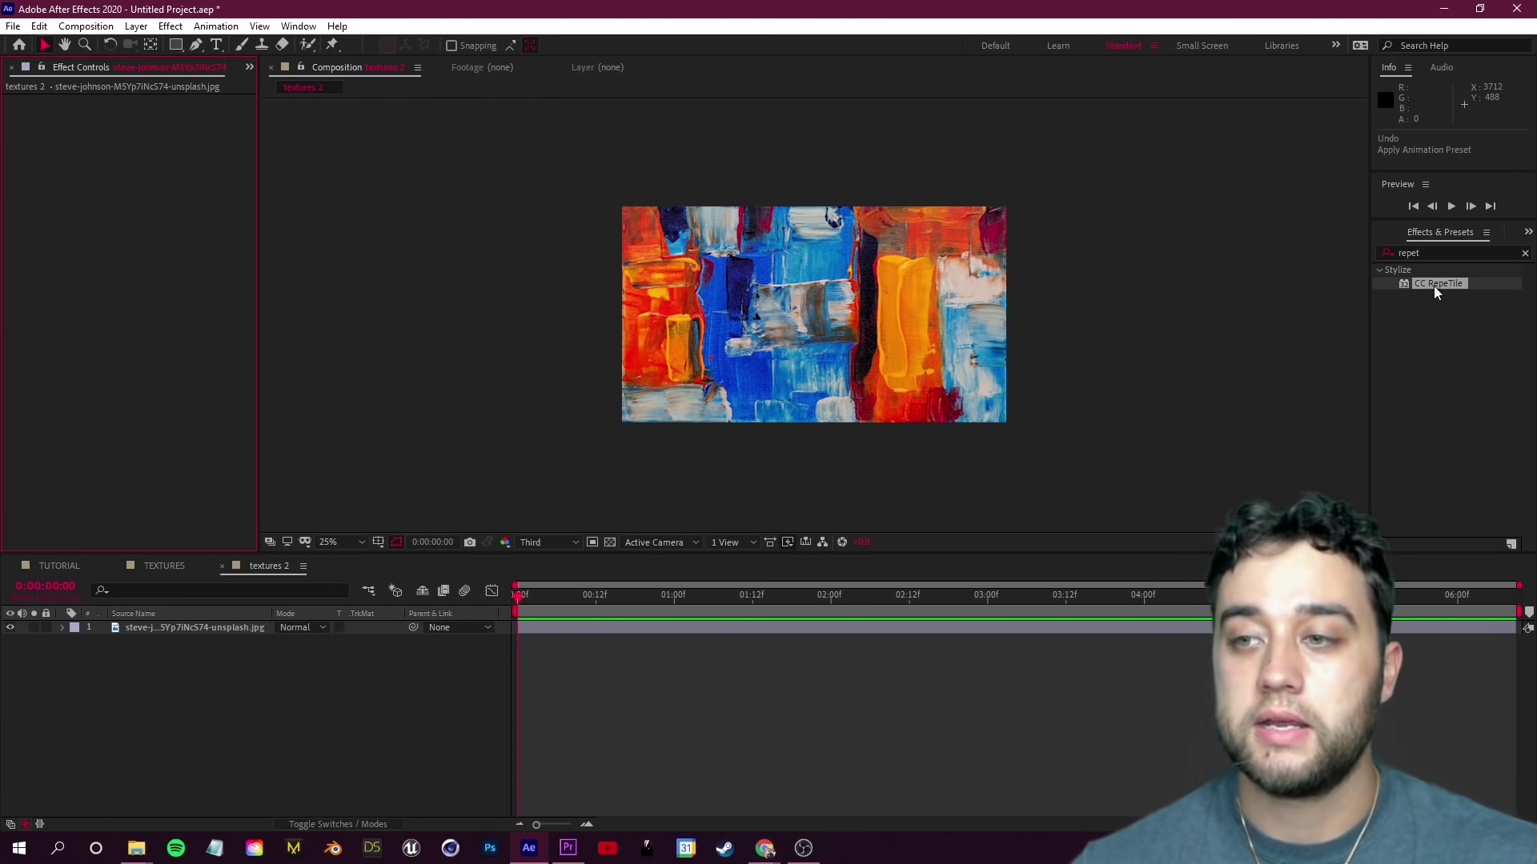
drag(1433, 285, 208, 628)
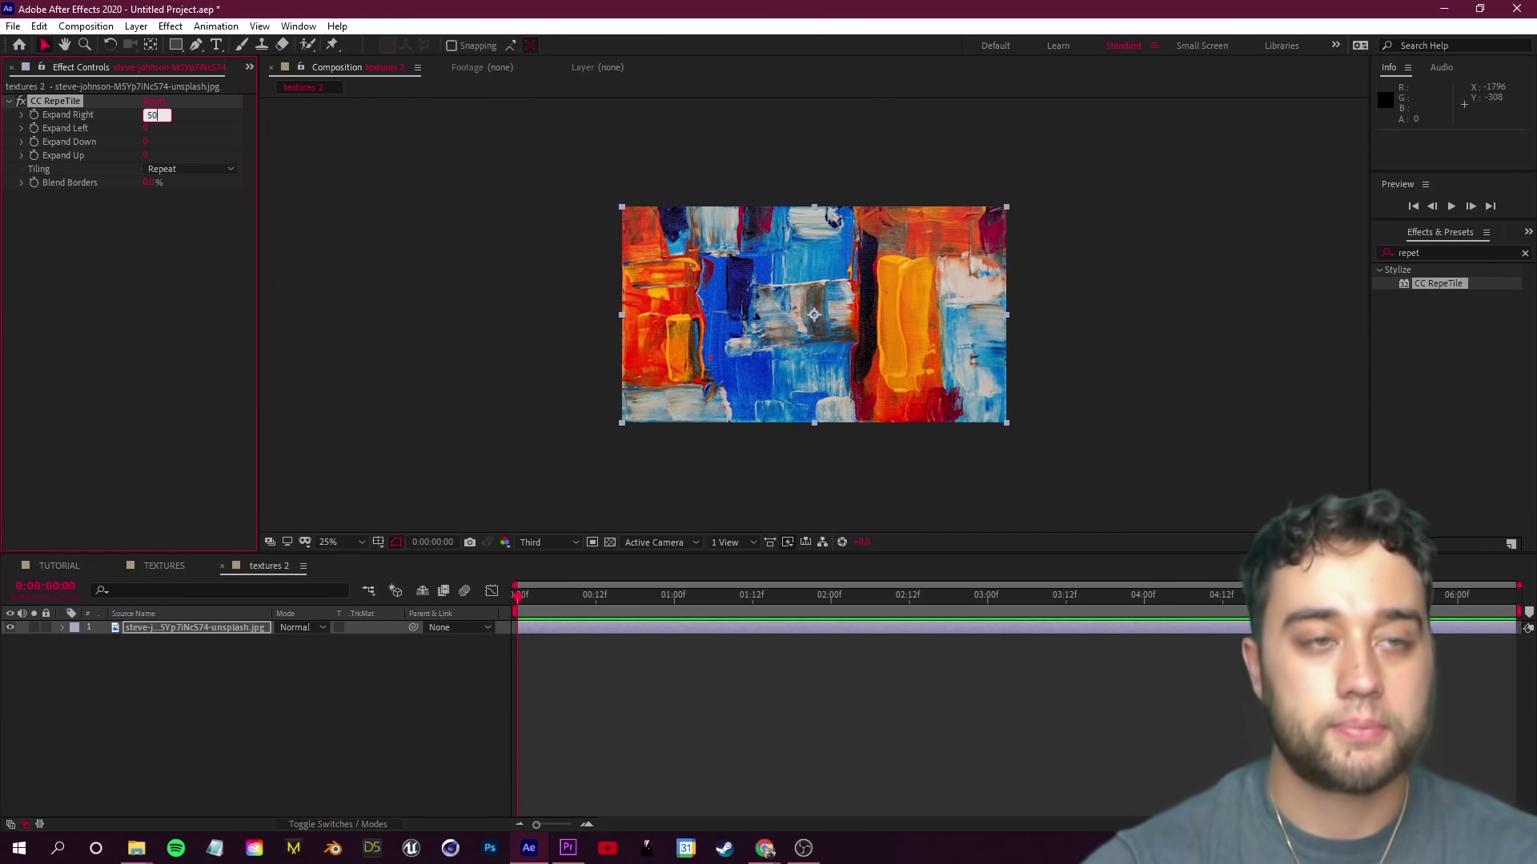
key(Return)
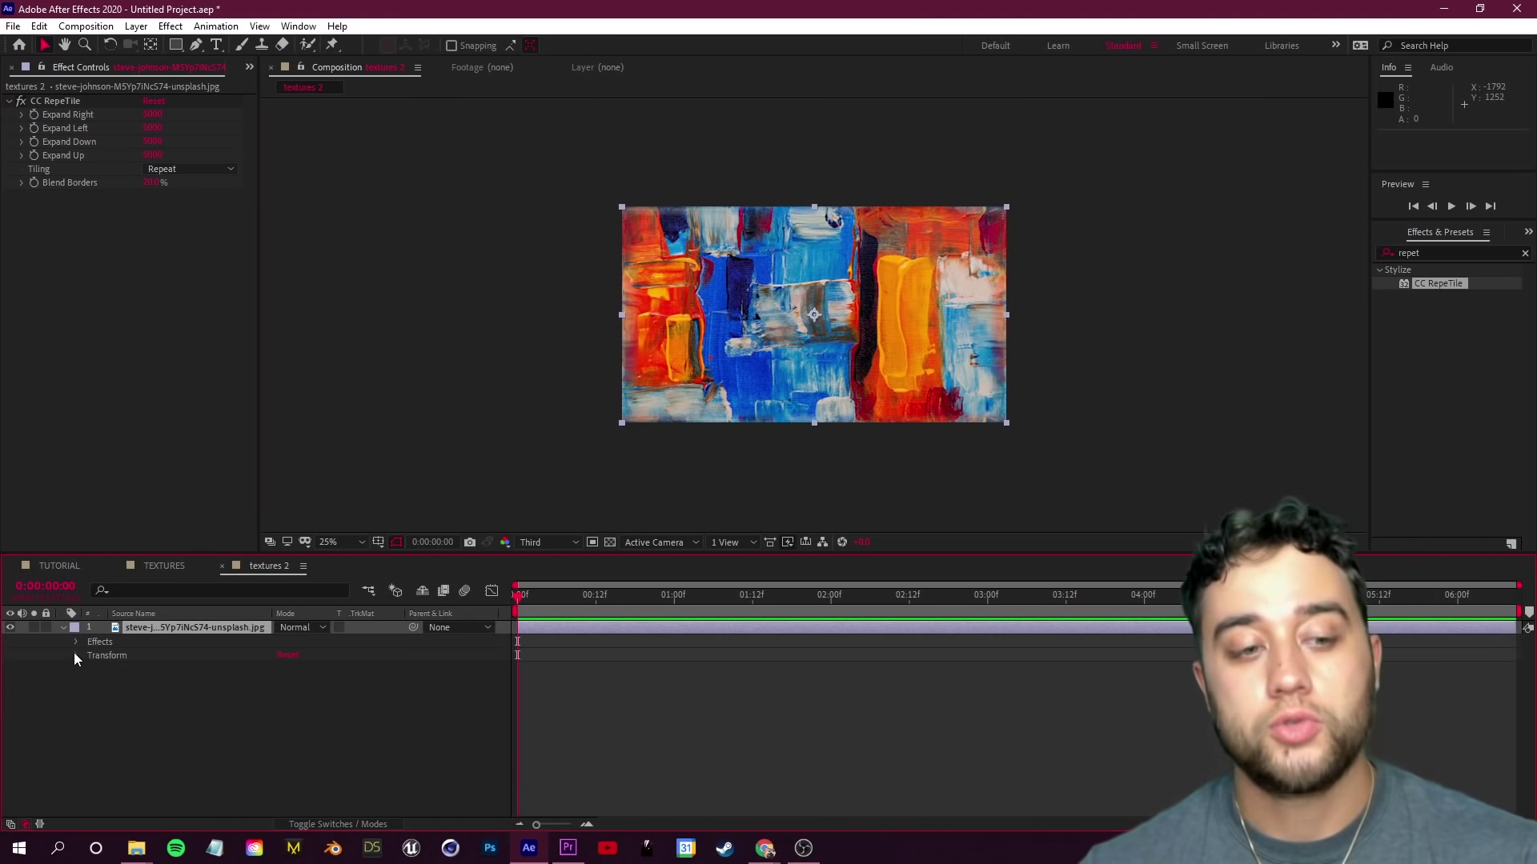
Step: Give Position the expression posterizeTime(12); wiggle(10,5000); and preview it
click(76, 657)
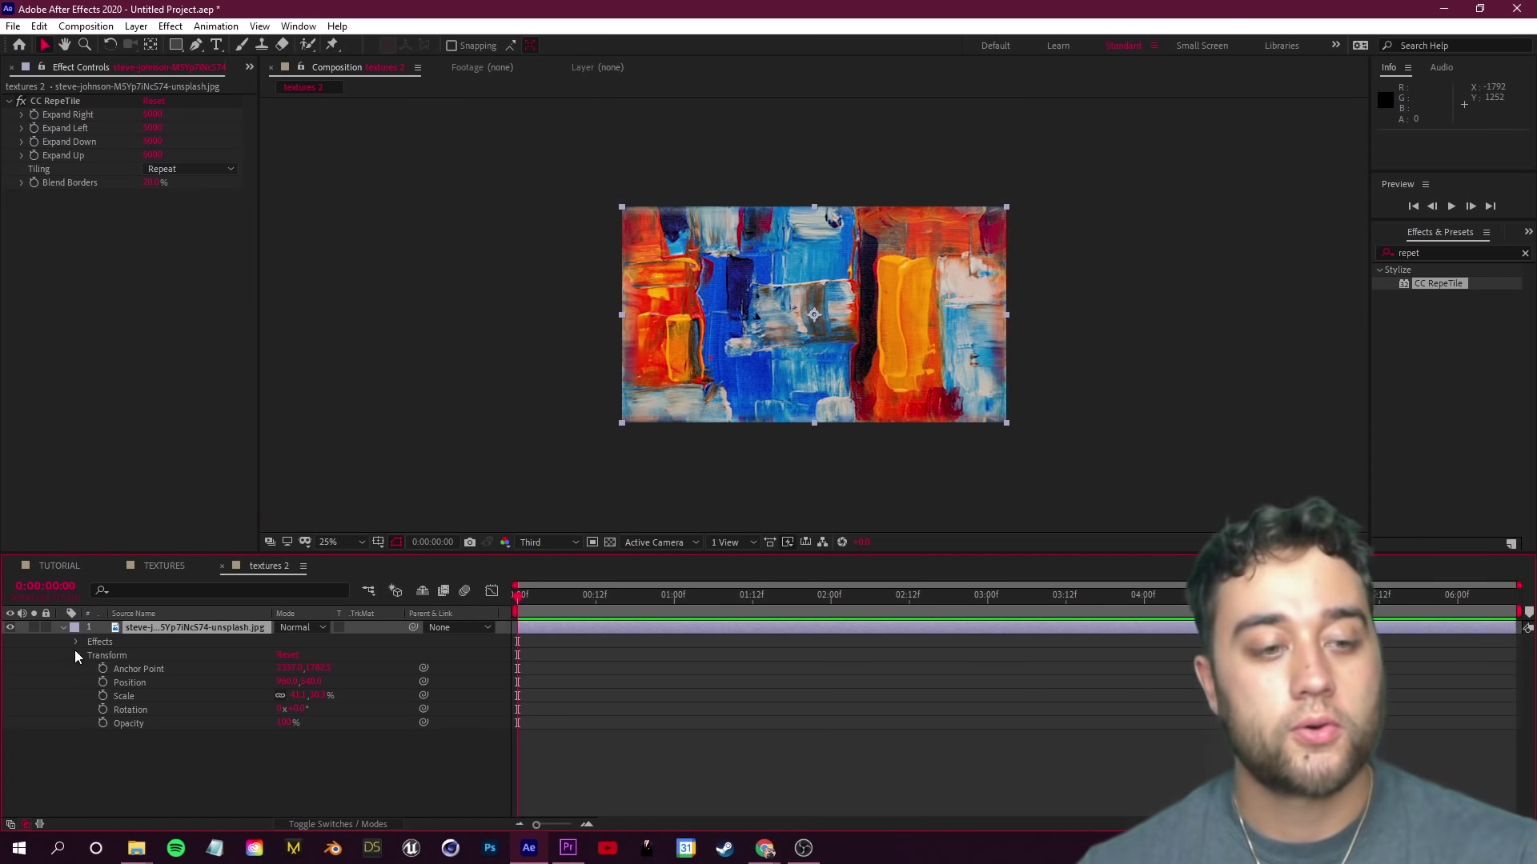
alt+click(104, 682)
text(posterize)
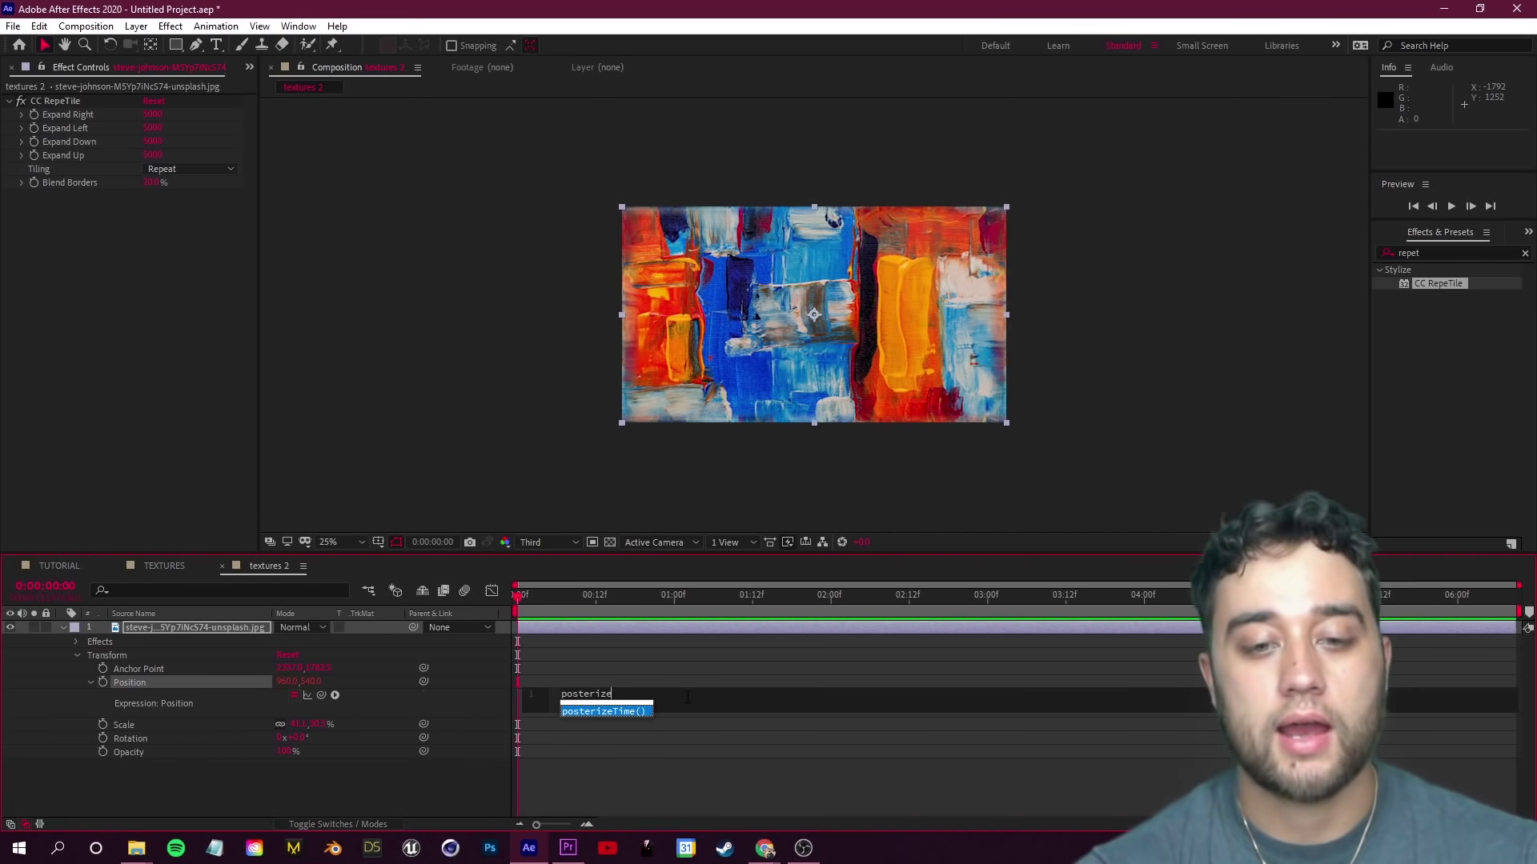
text(tim)
key(Return)
text(13)
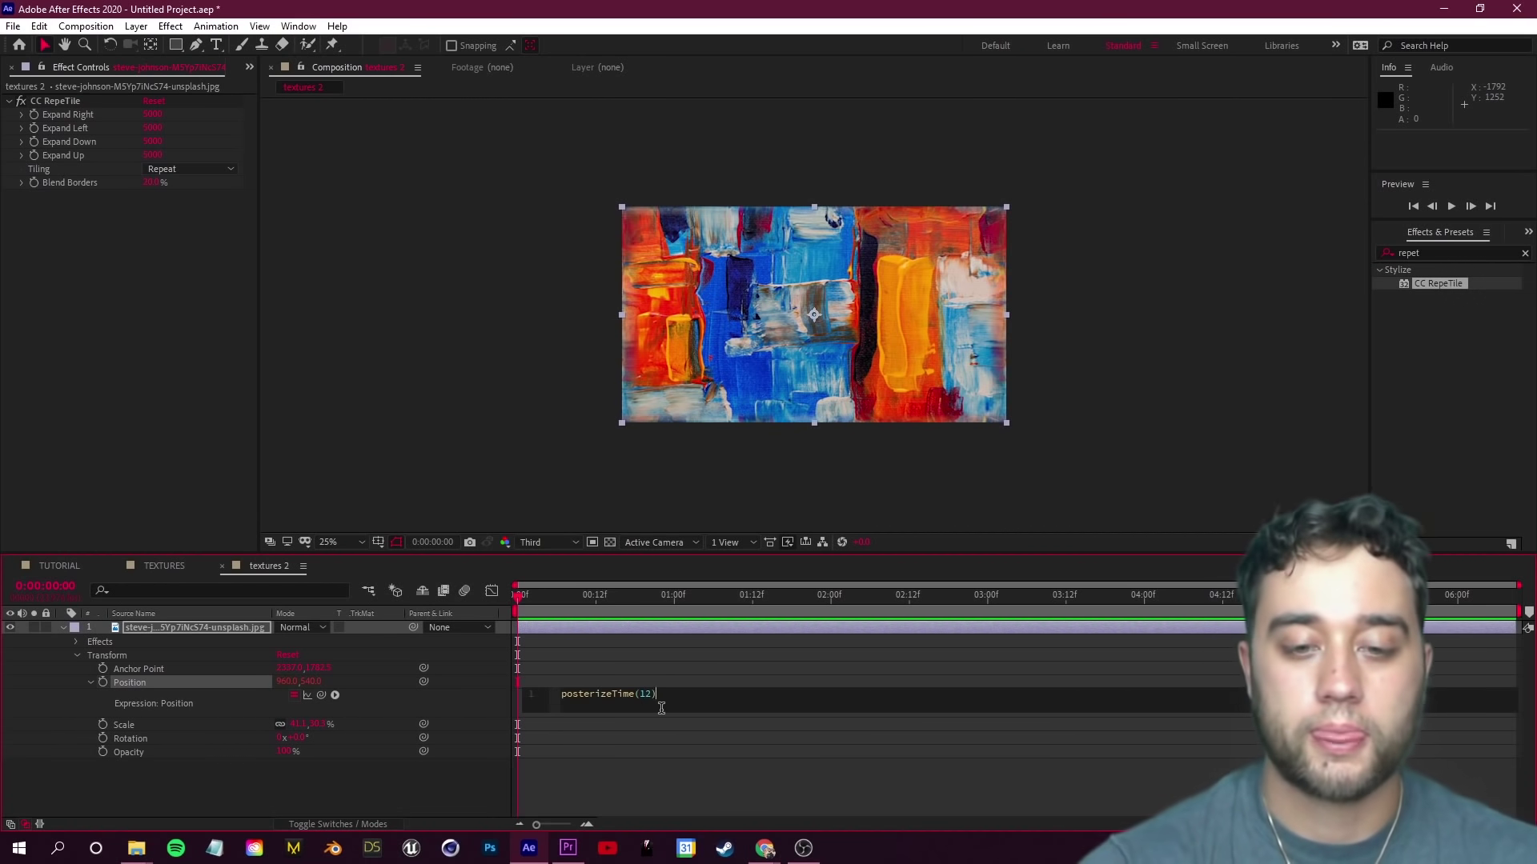
text(wiggle(10,5000);)
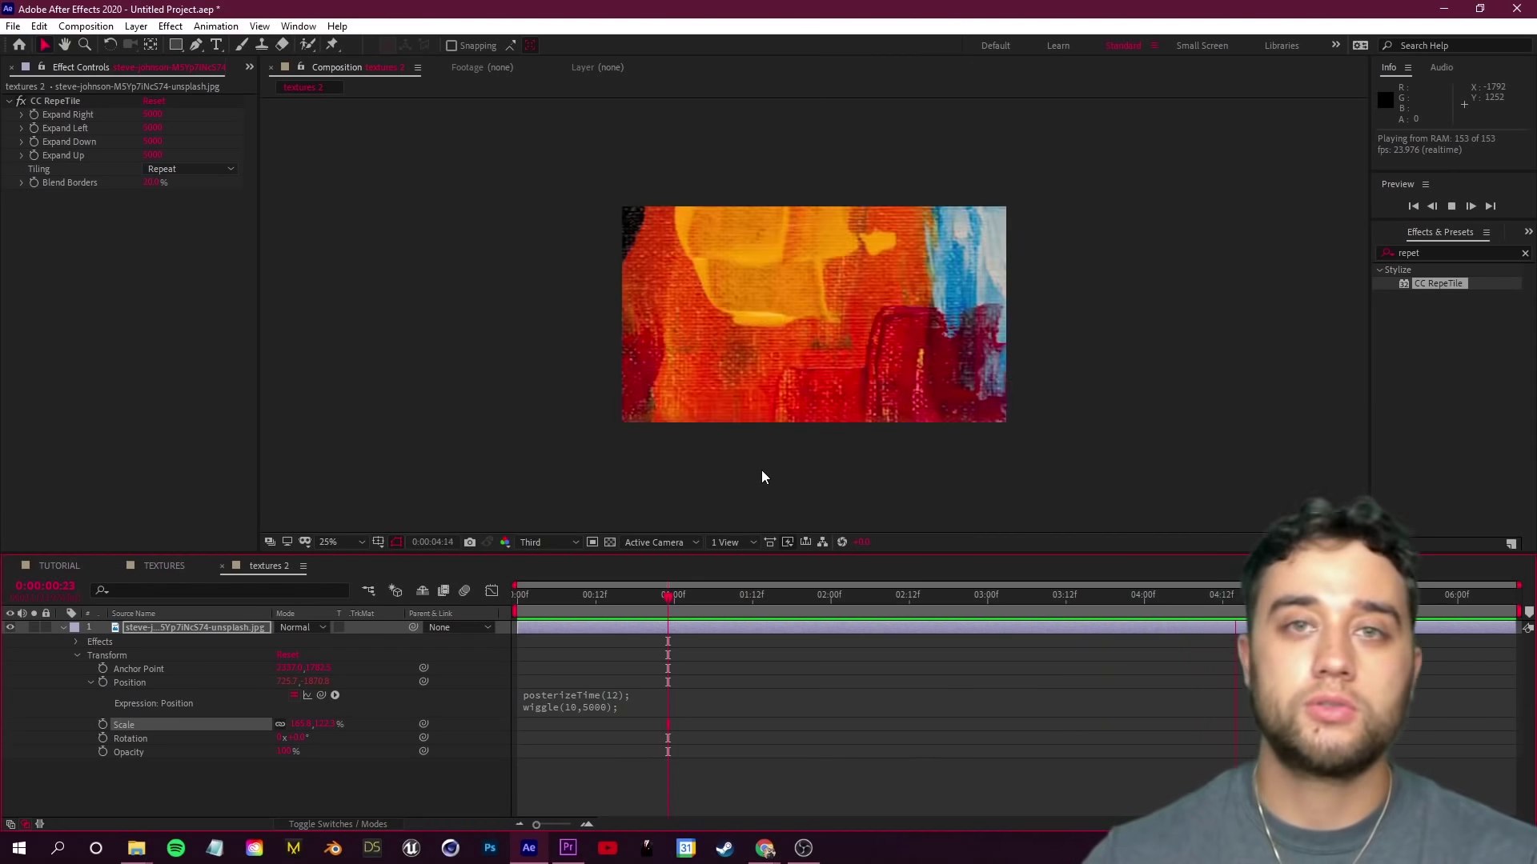
key(space)
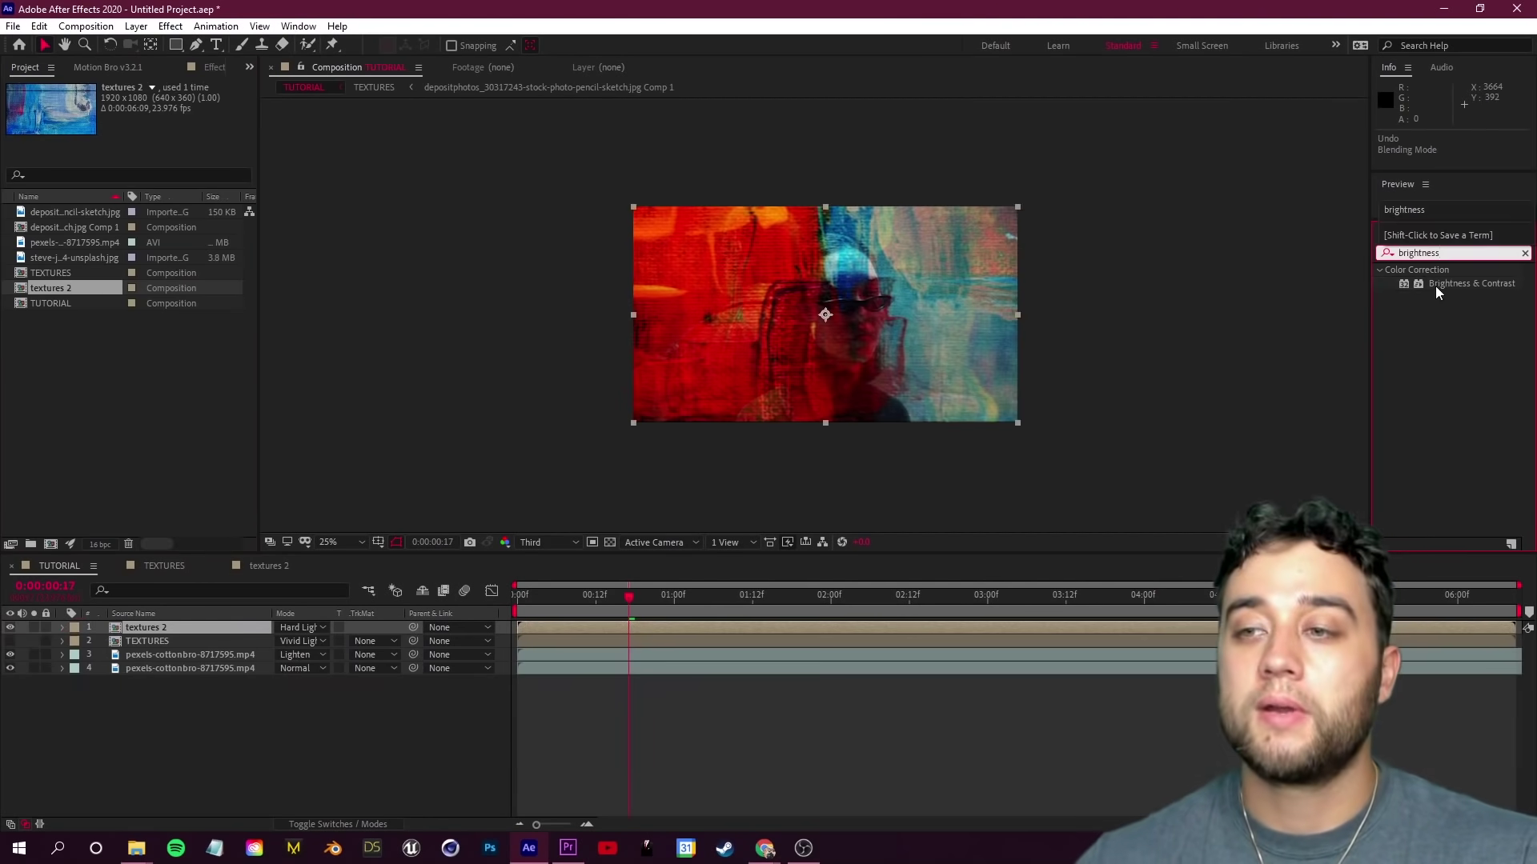
Step: Add Brightness & Contrast to textures 2 in the TUTORIAL comp with Contrast 99
drag(1439, 293, 200, 628)
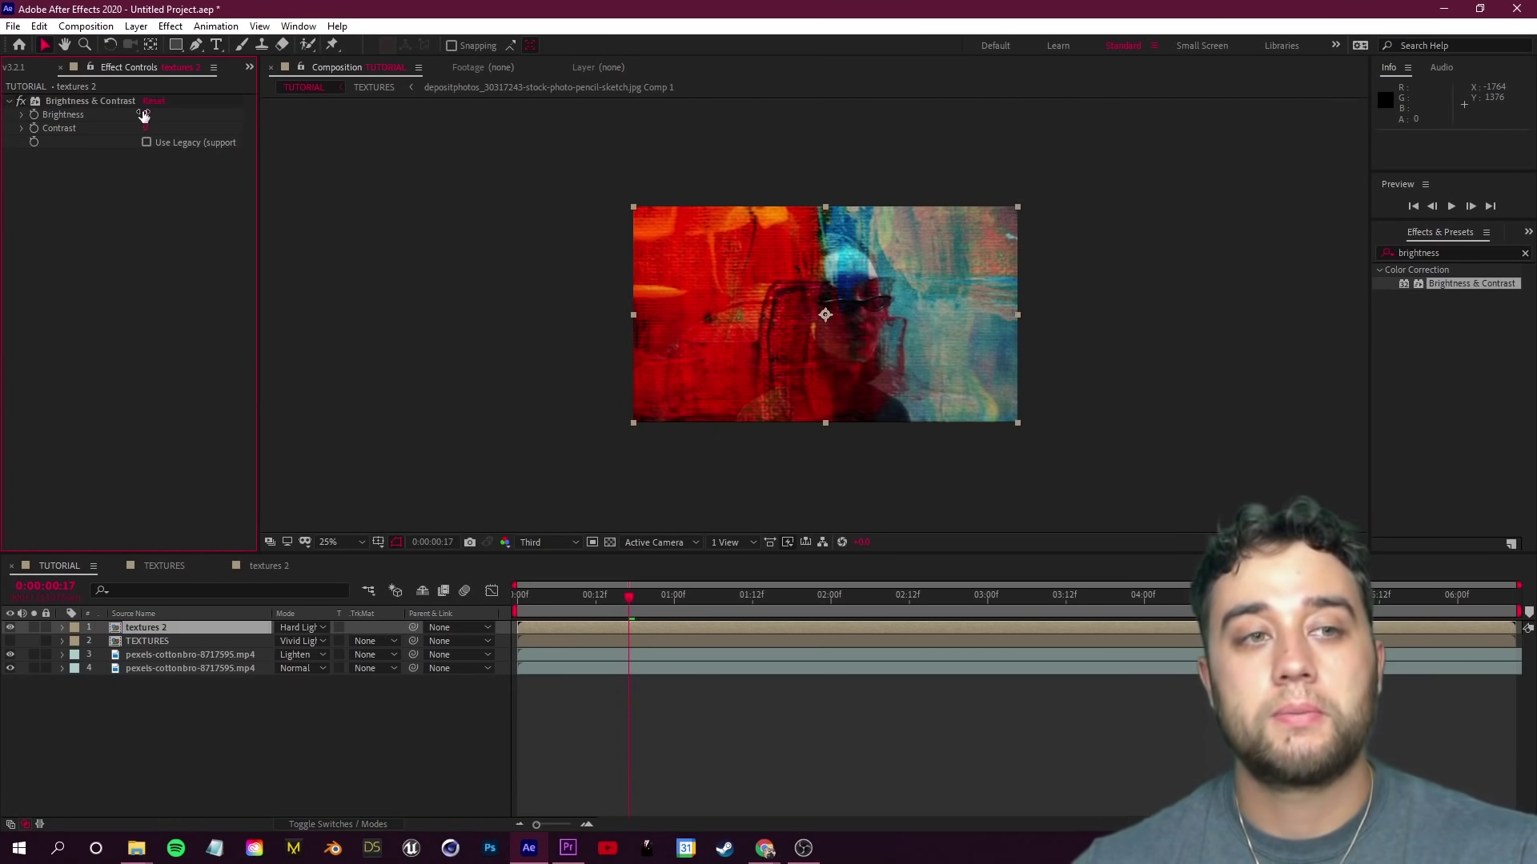
drag(145, 128, 86, 116)
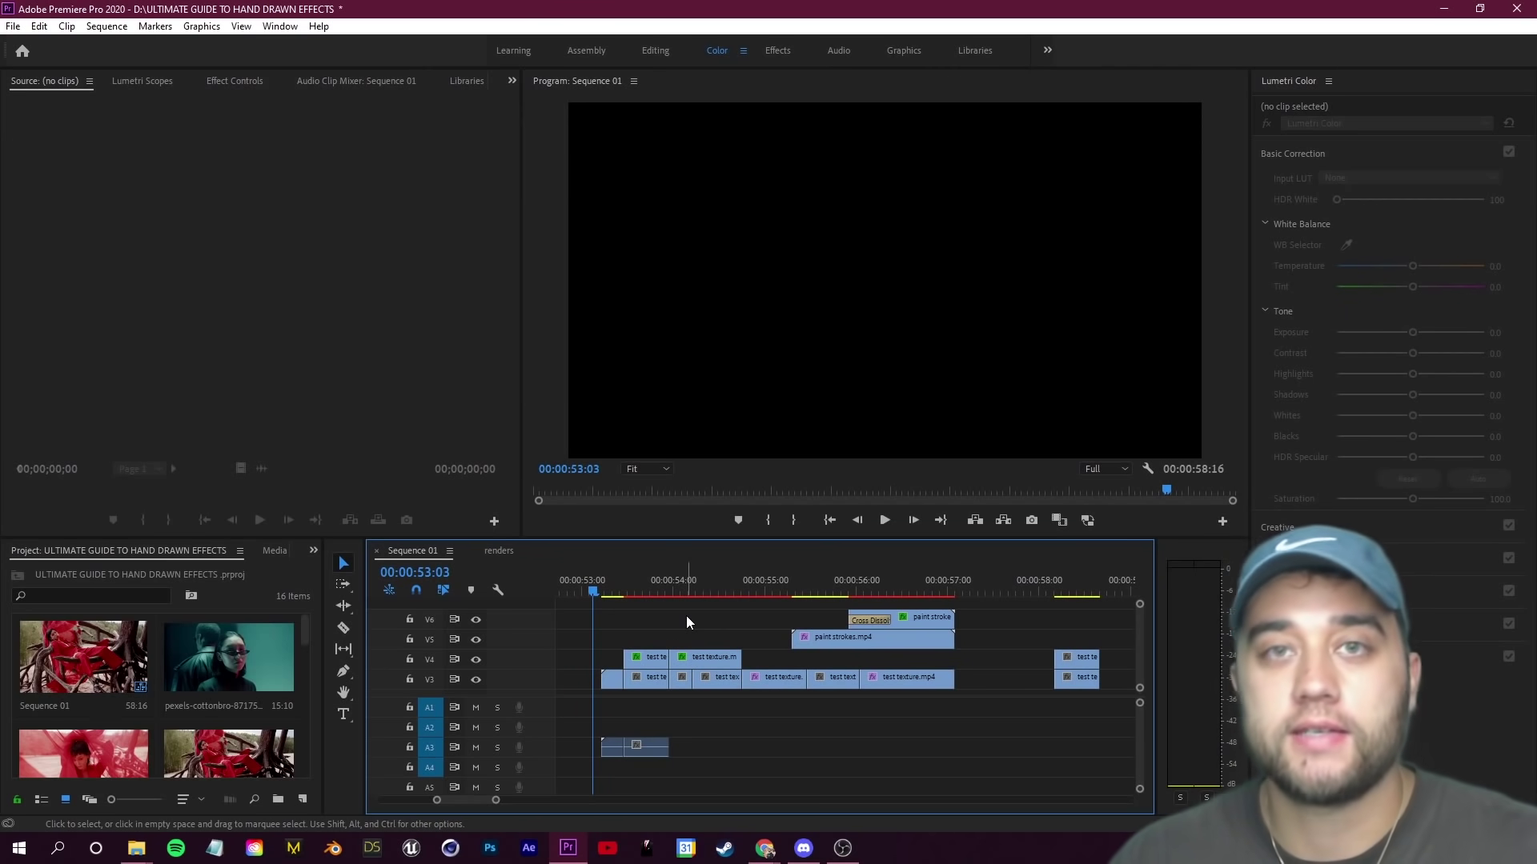
Step: Play Sequence 01 near 56 seconds, stop, and scrub the playhead to 56:08
key(space)
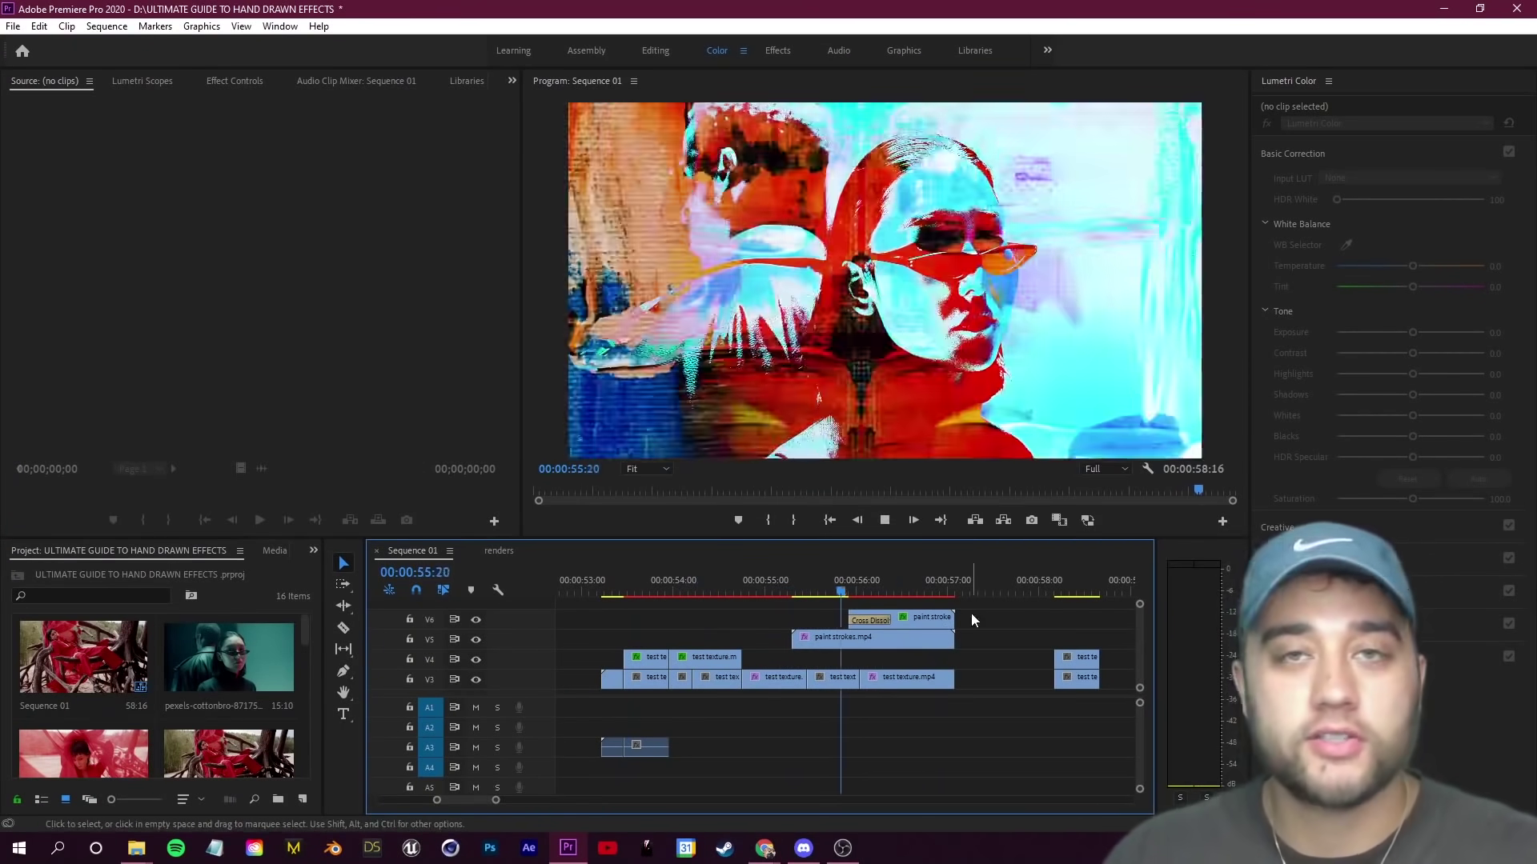
click(830, 597)
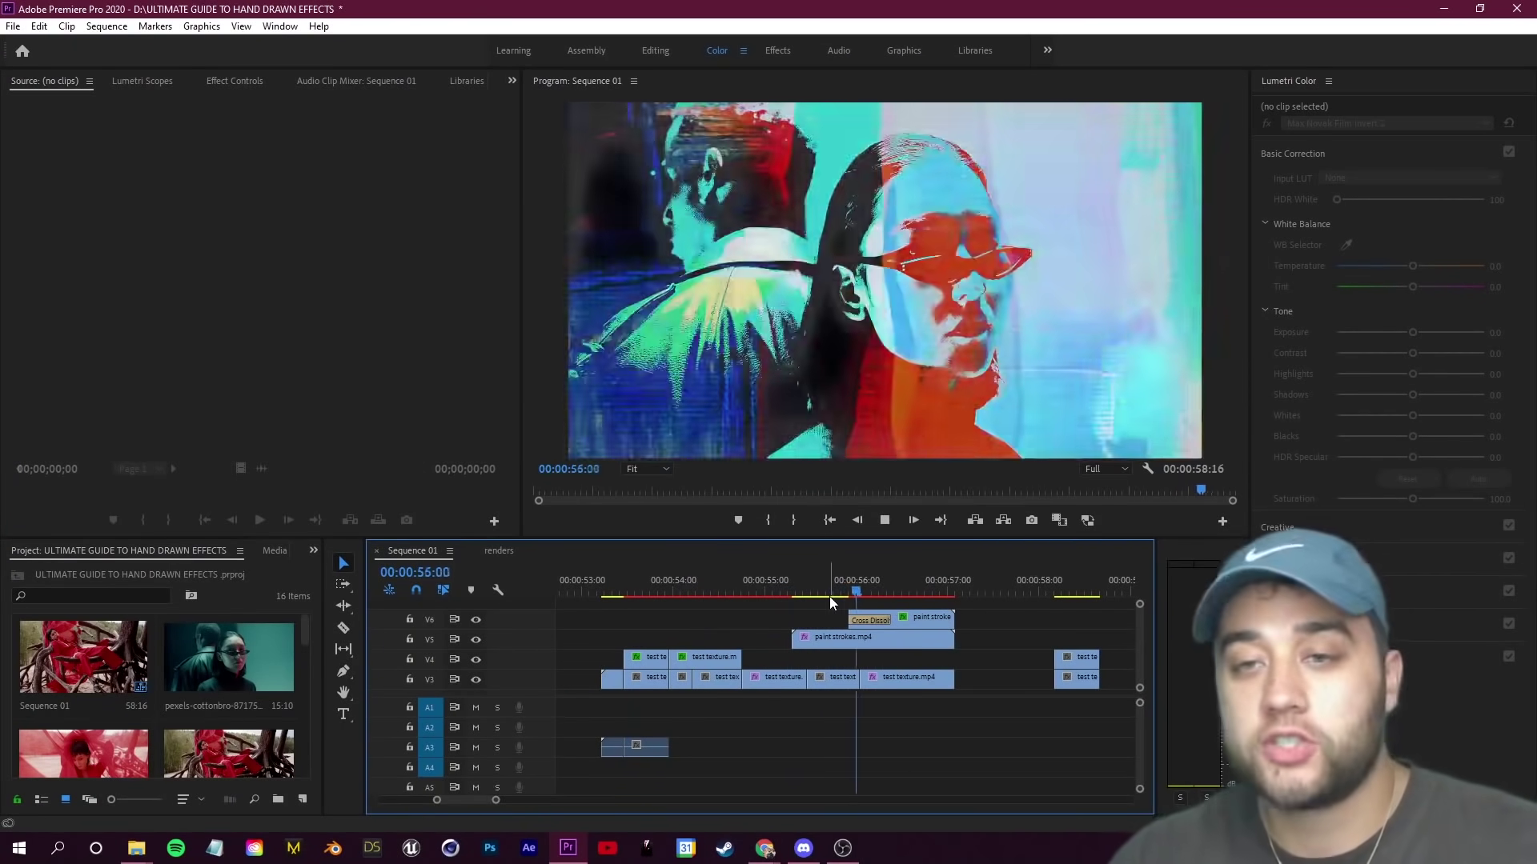
key(space)
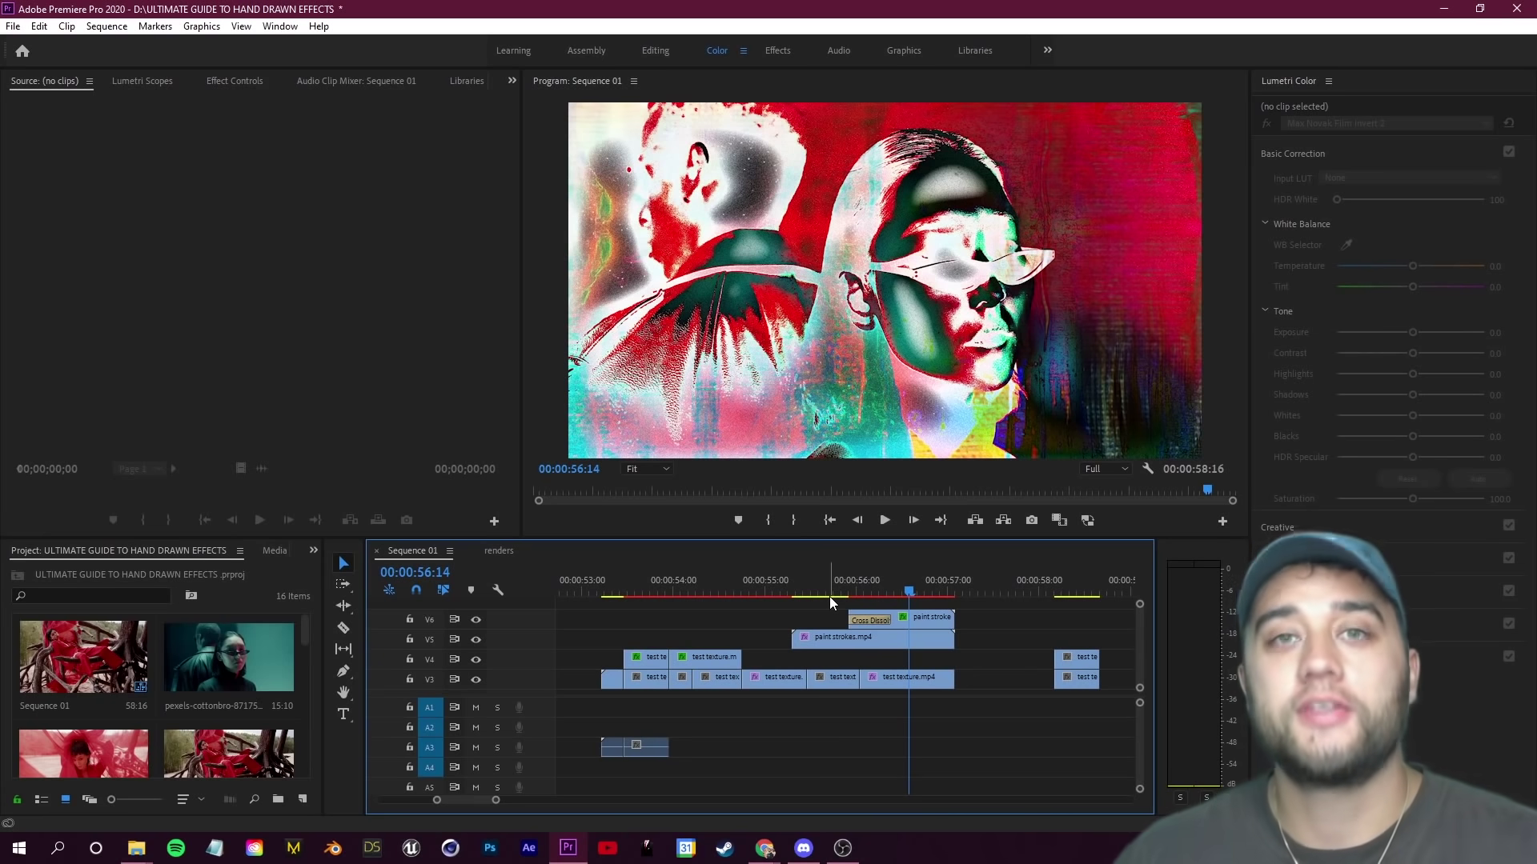
drag(830, 597, 887, 597)
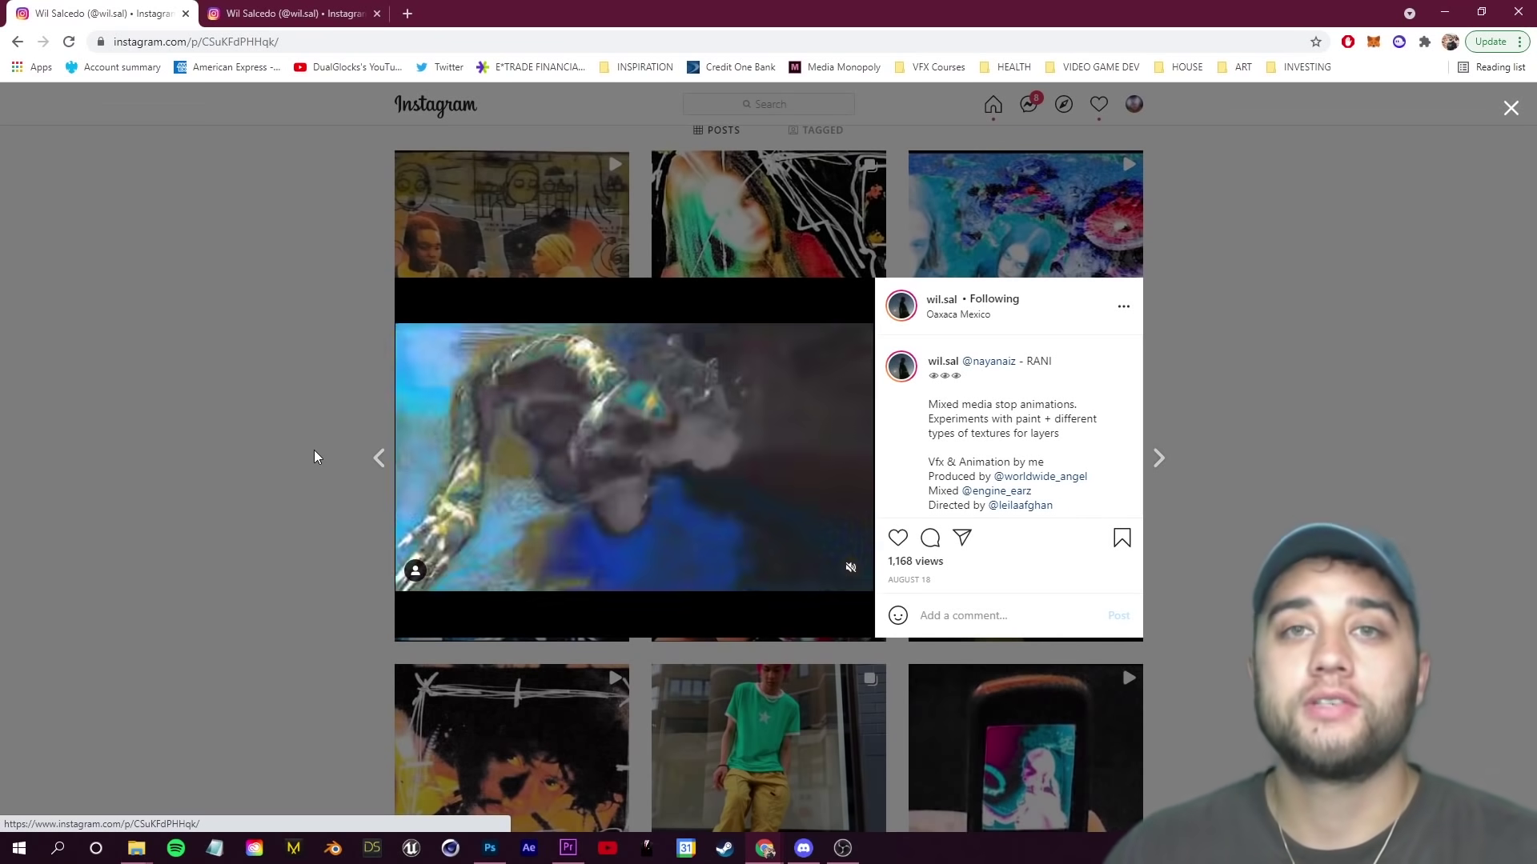
Step: Close the Instagram post to return to the creator's profile grid
click(271, 504)
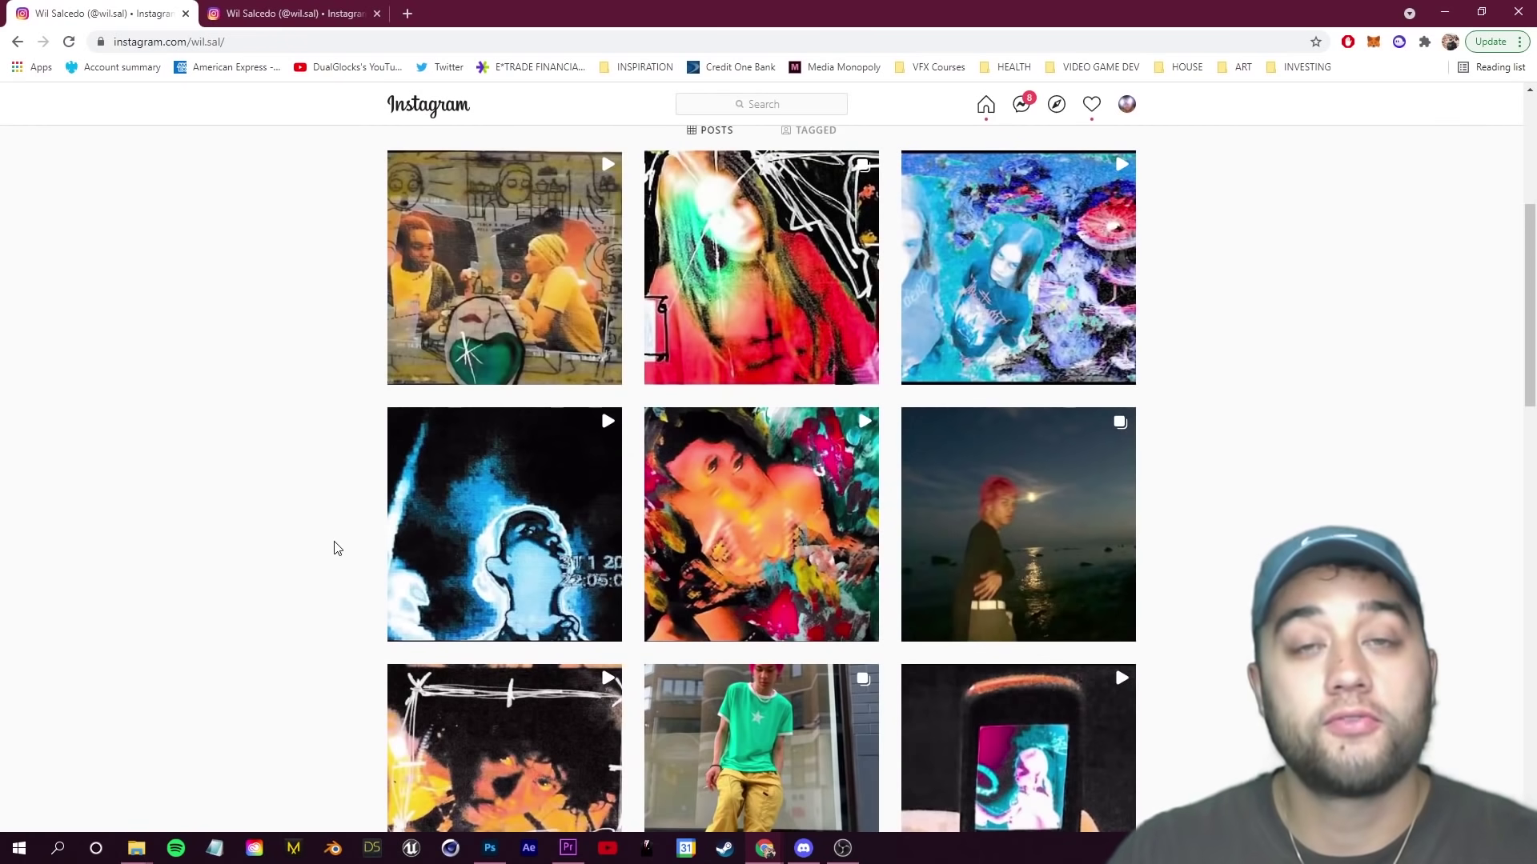